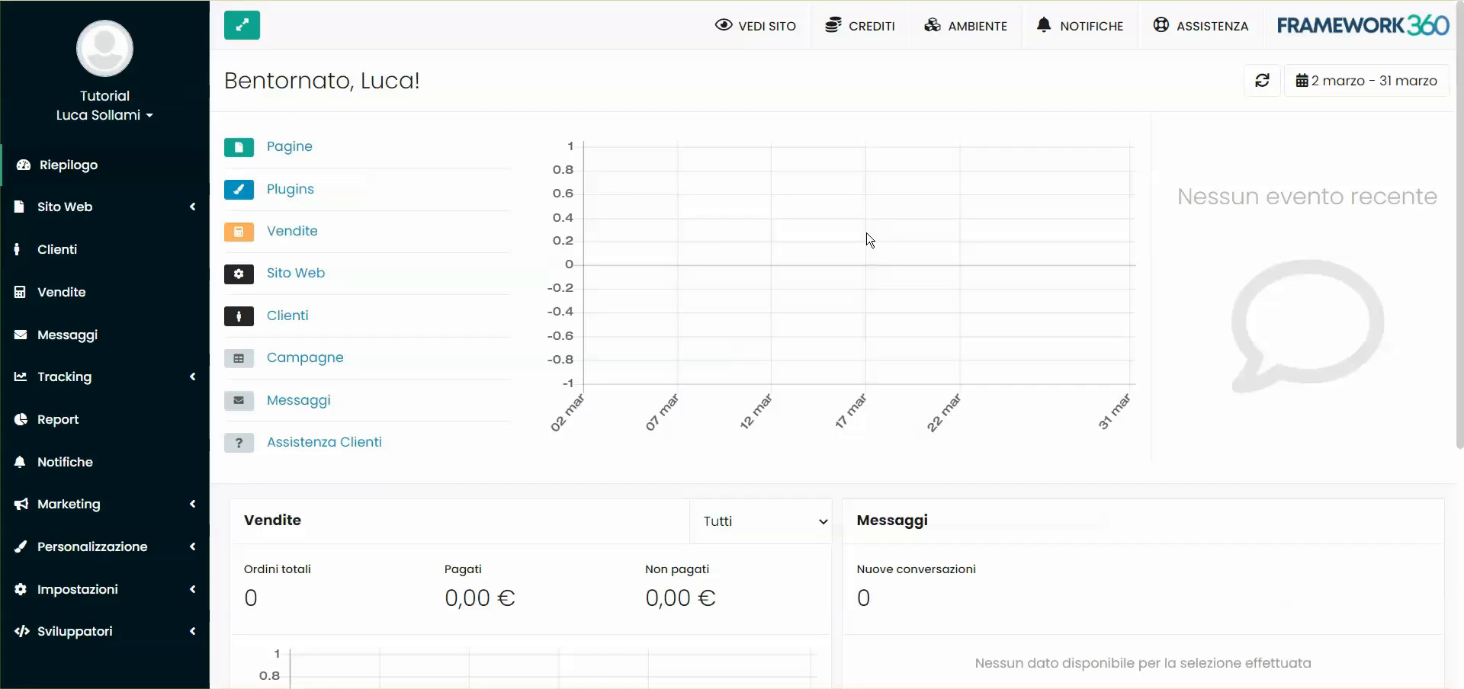
View the public website and scroll through it
click(747, 38)
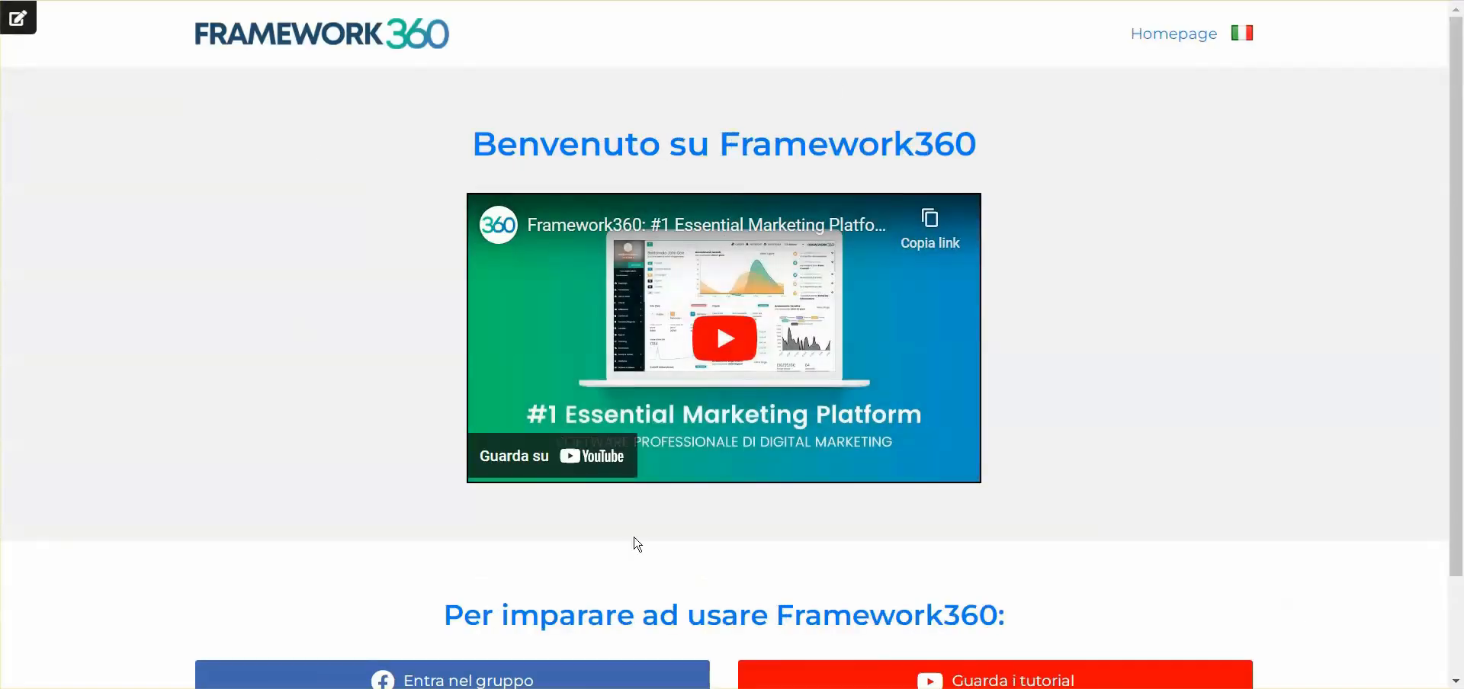
scroll(1205, 395, down, 3)
scroll(1366, 358, up, 3)
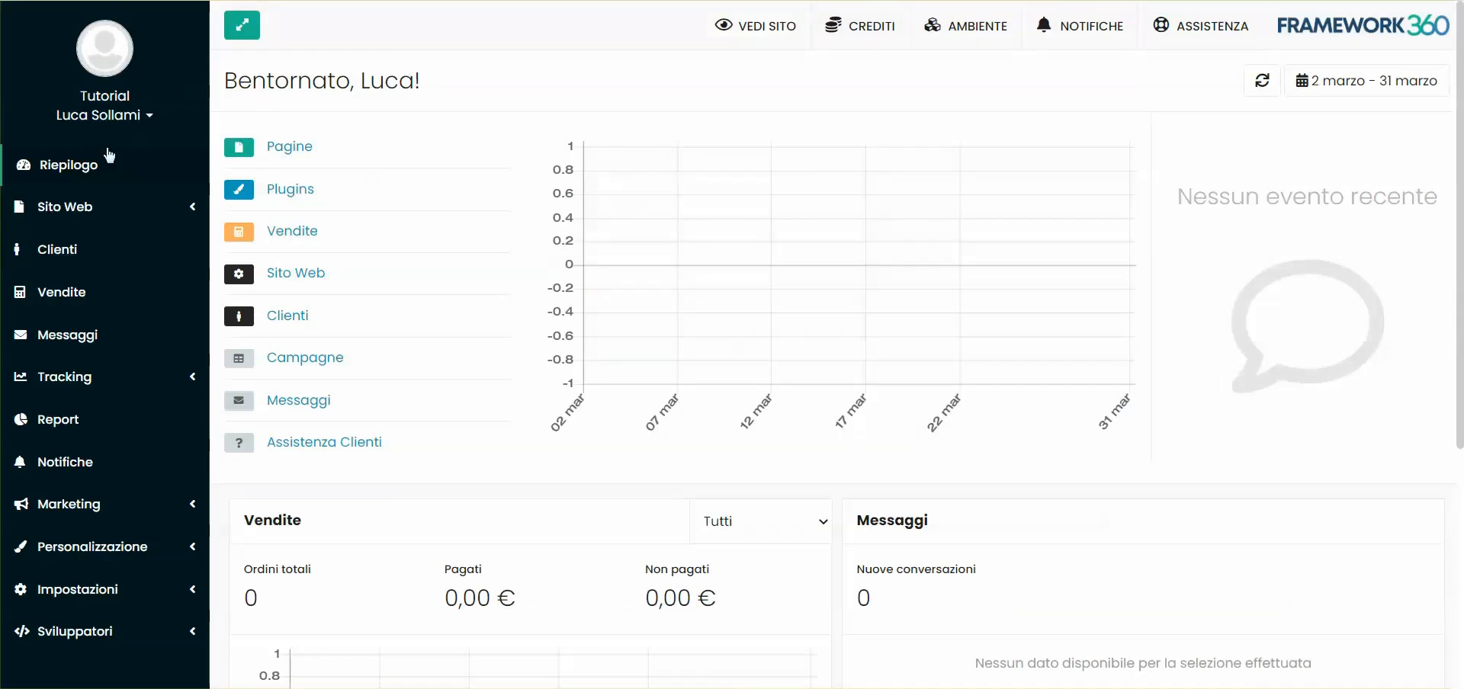
Search the plugin catalogue under Personalizzazione > Plugins for 'affi'
click(109, 555)
scroll(92, 255, down, 1)
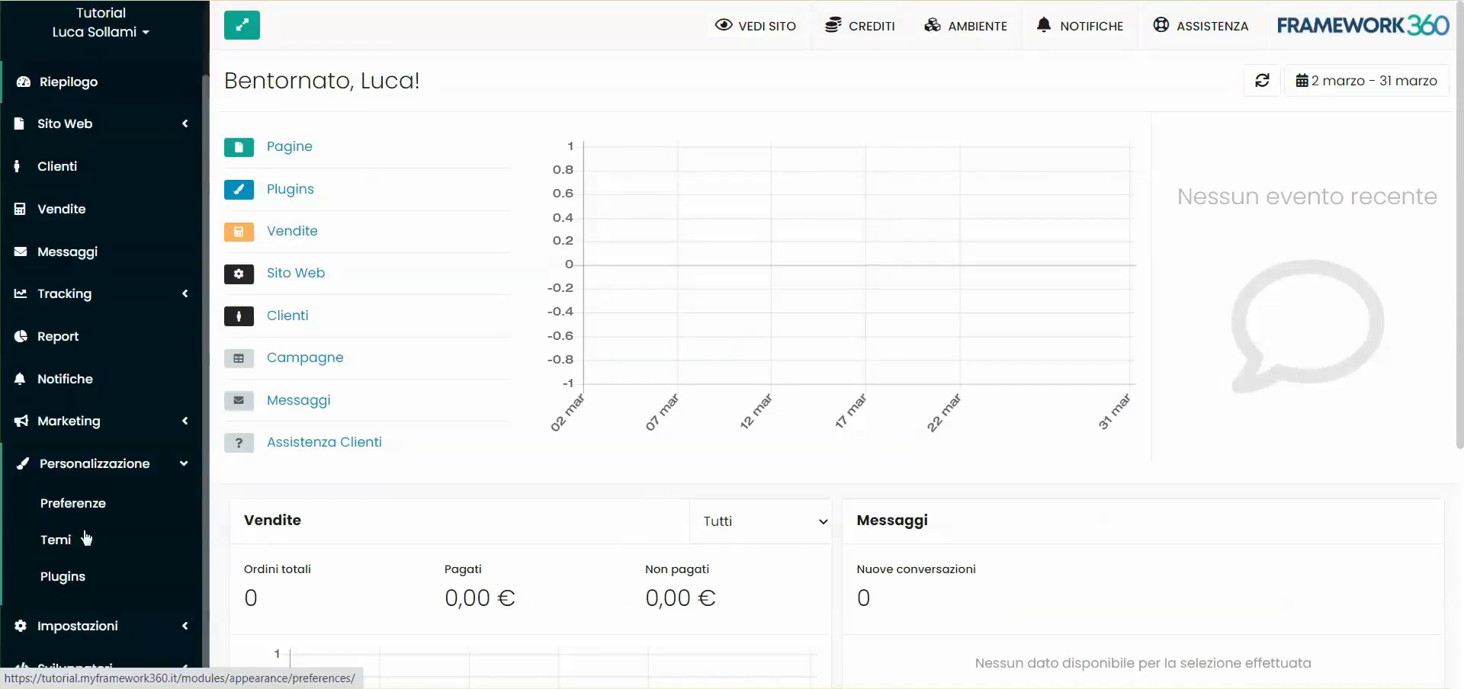
click(64, 576)
click(364, 160)
text(affi)
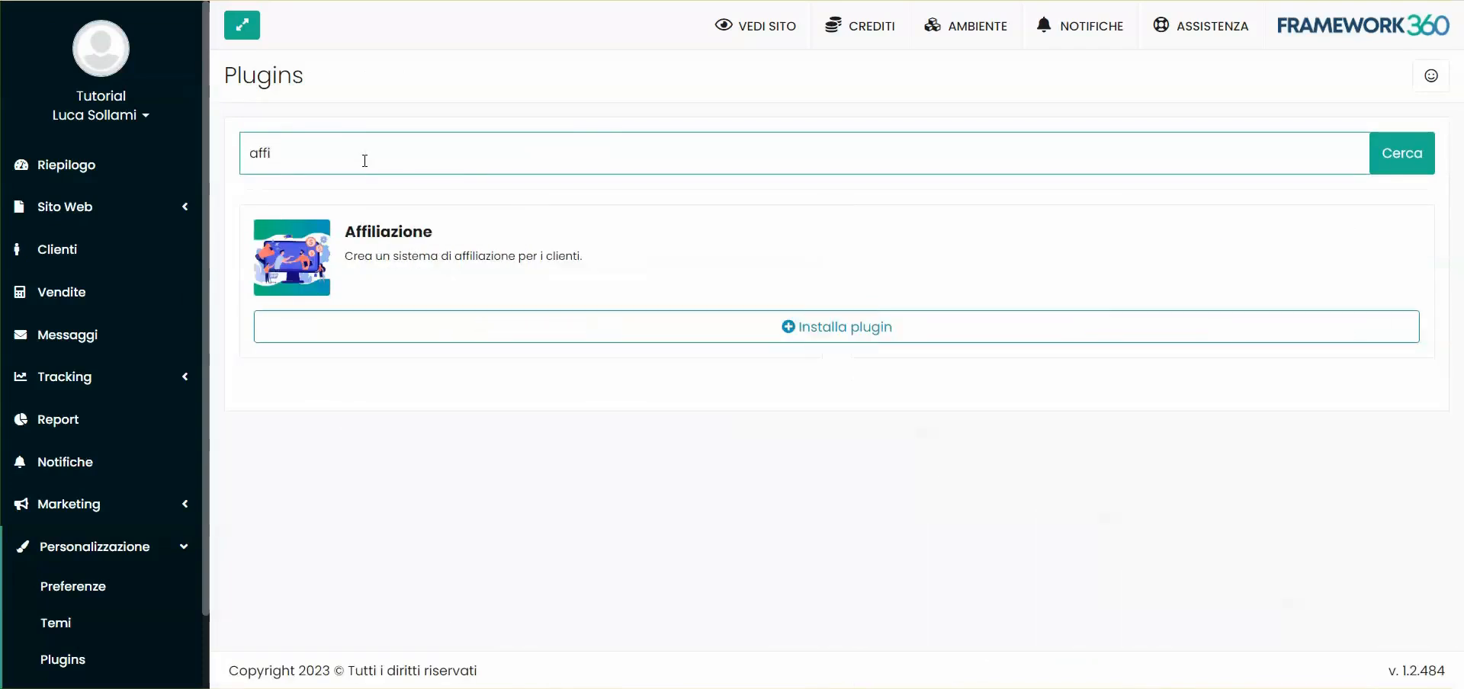
Read the Affiliazione plugin's details and confirm its installation
click(816, 330)
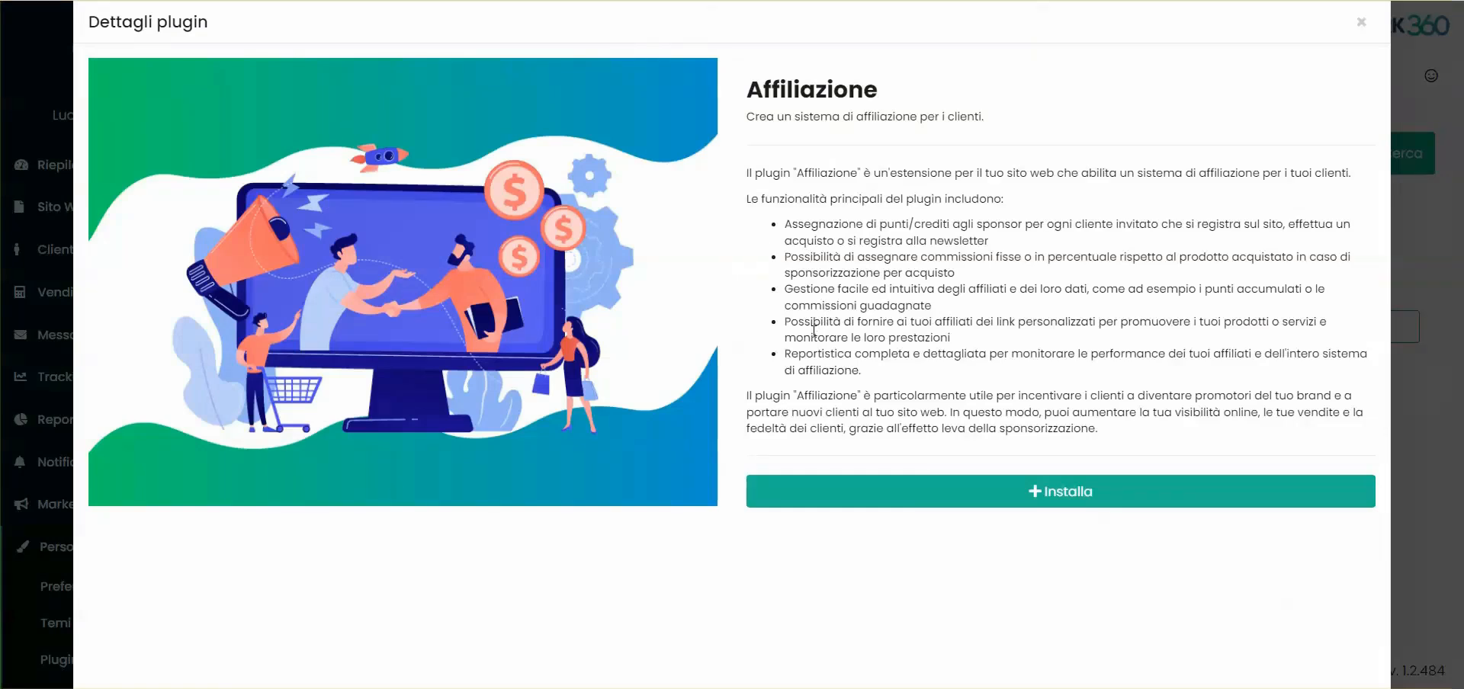
drag(751, 173, 971, 374)
click(973, 377)
click(1042, 484)
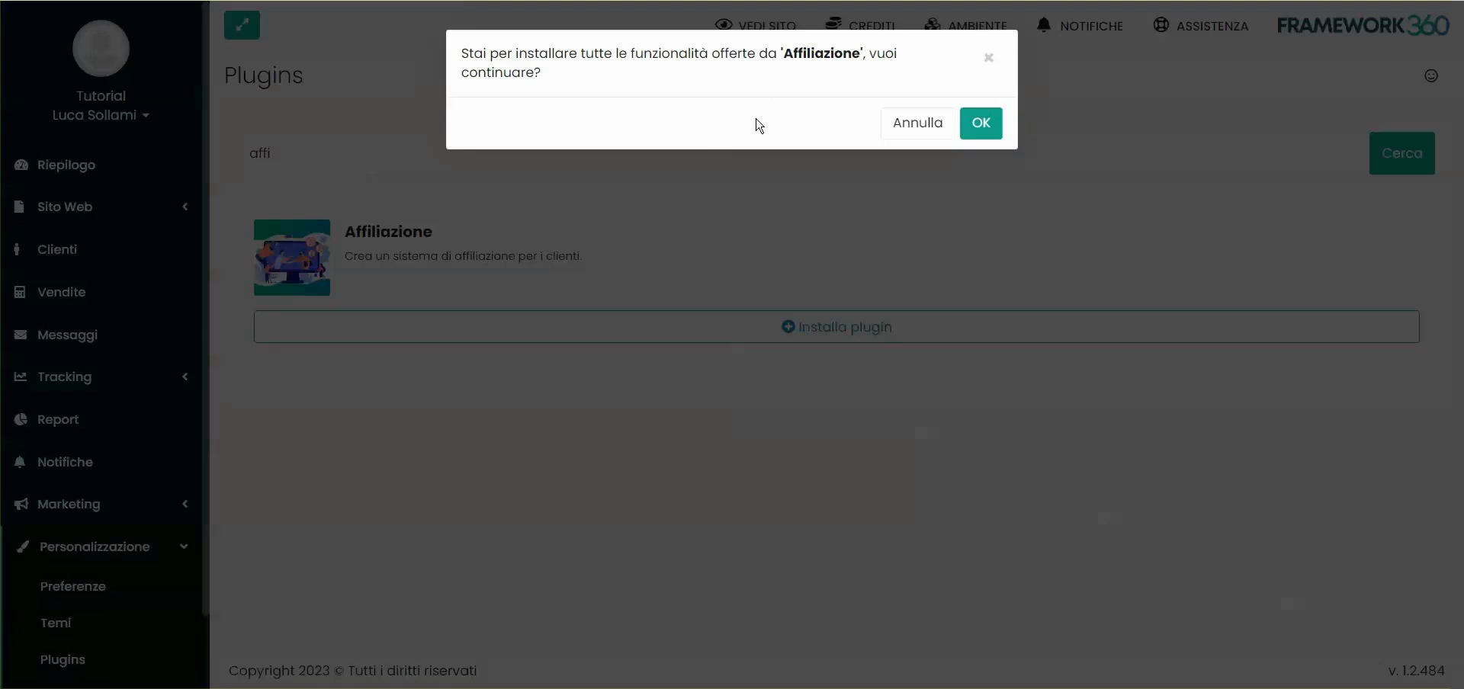
click(991, 124)
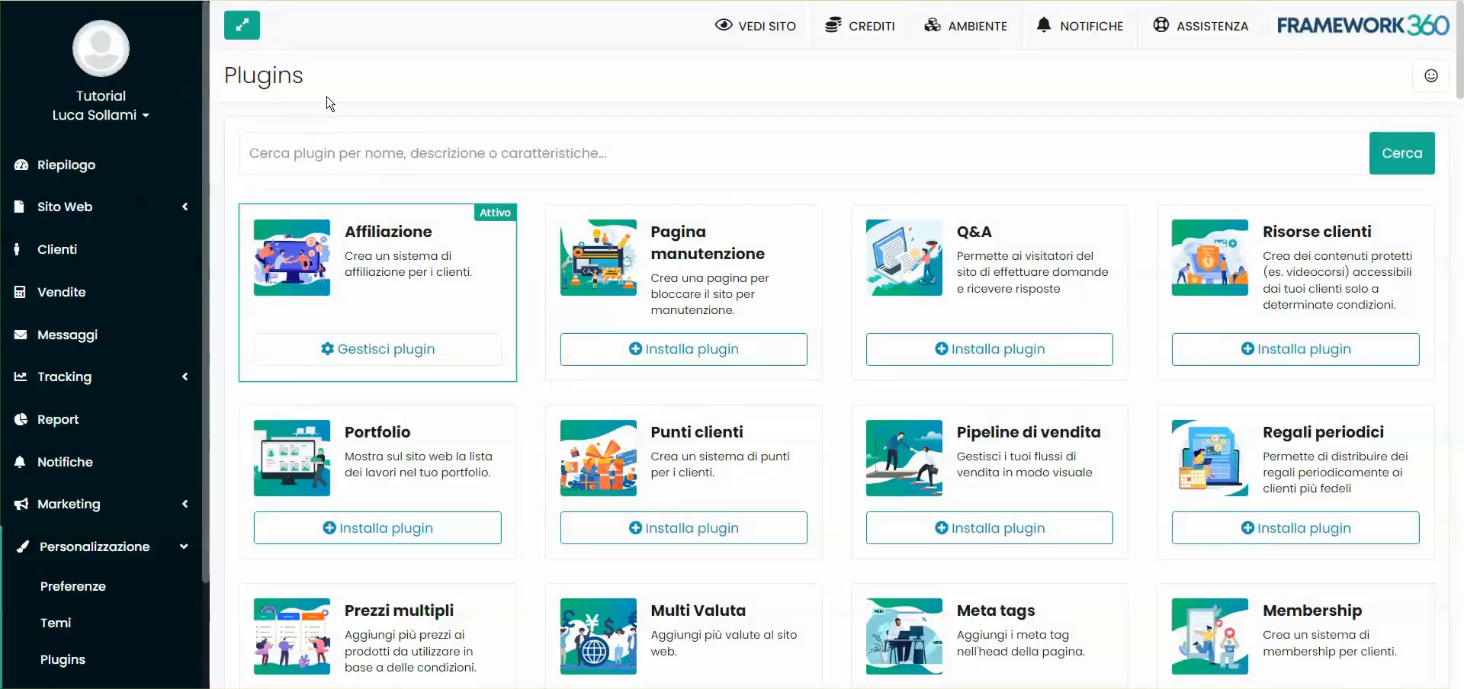
Open Affiliazione under Preferenze Plugin to see its three reward goals
click(89, 547)
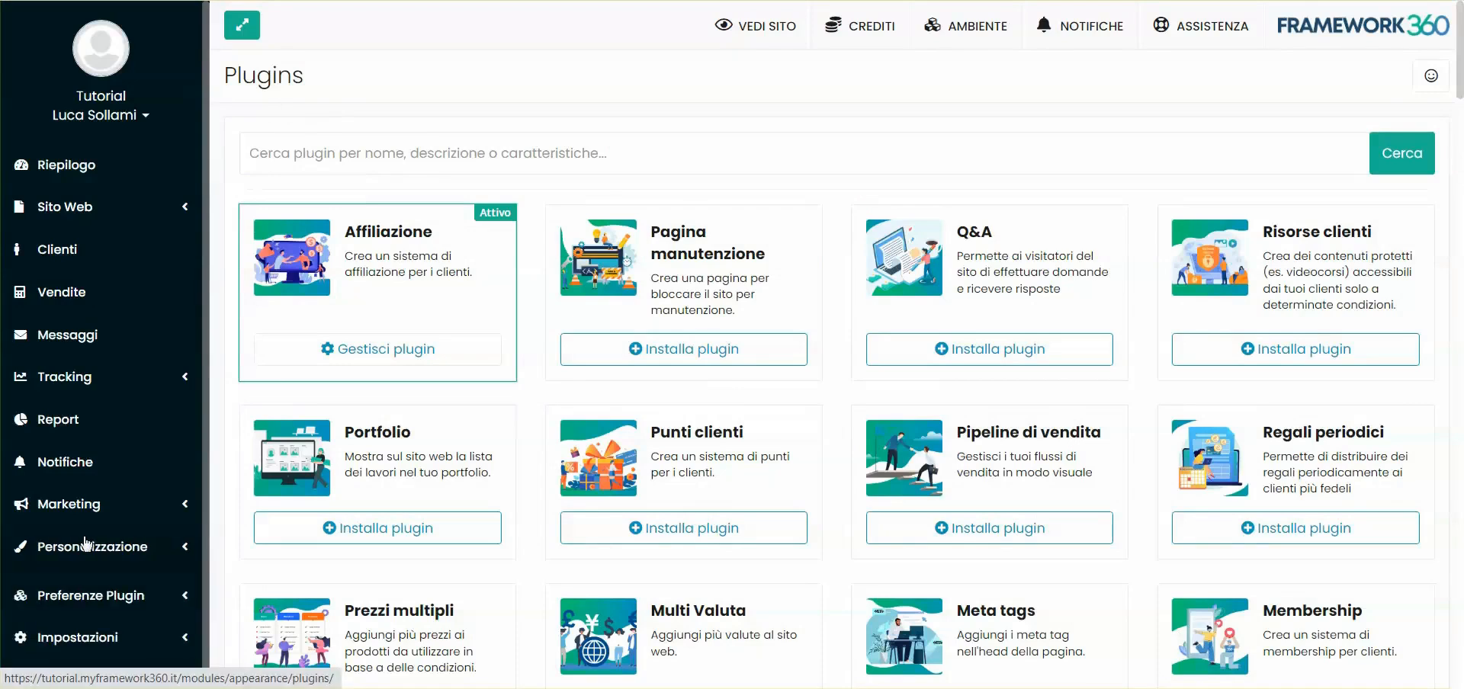
click(73, 594)
scroll(123, 446, down, 1)
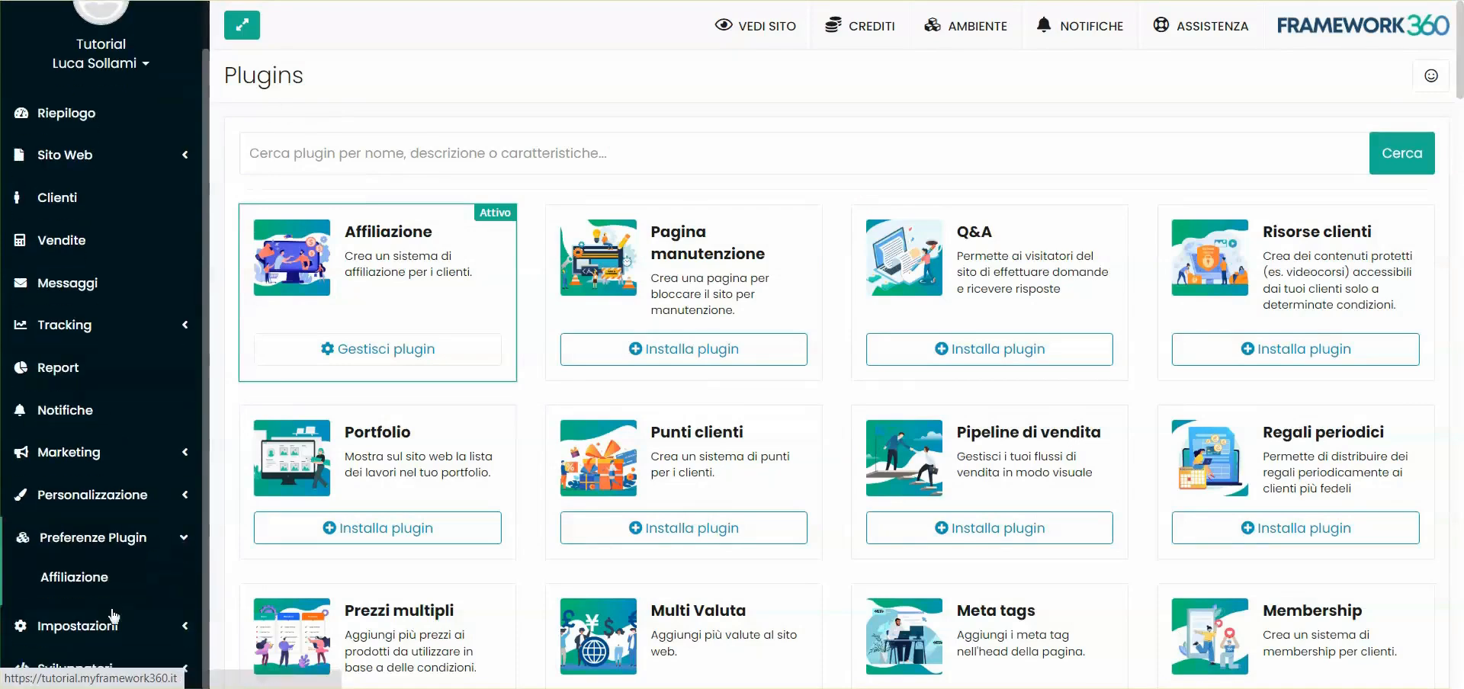
click(83, 580)
scroll(84, 564, down, 1)
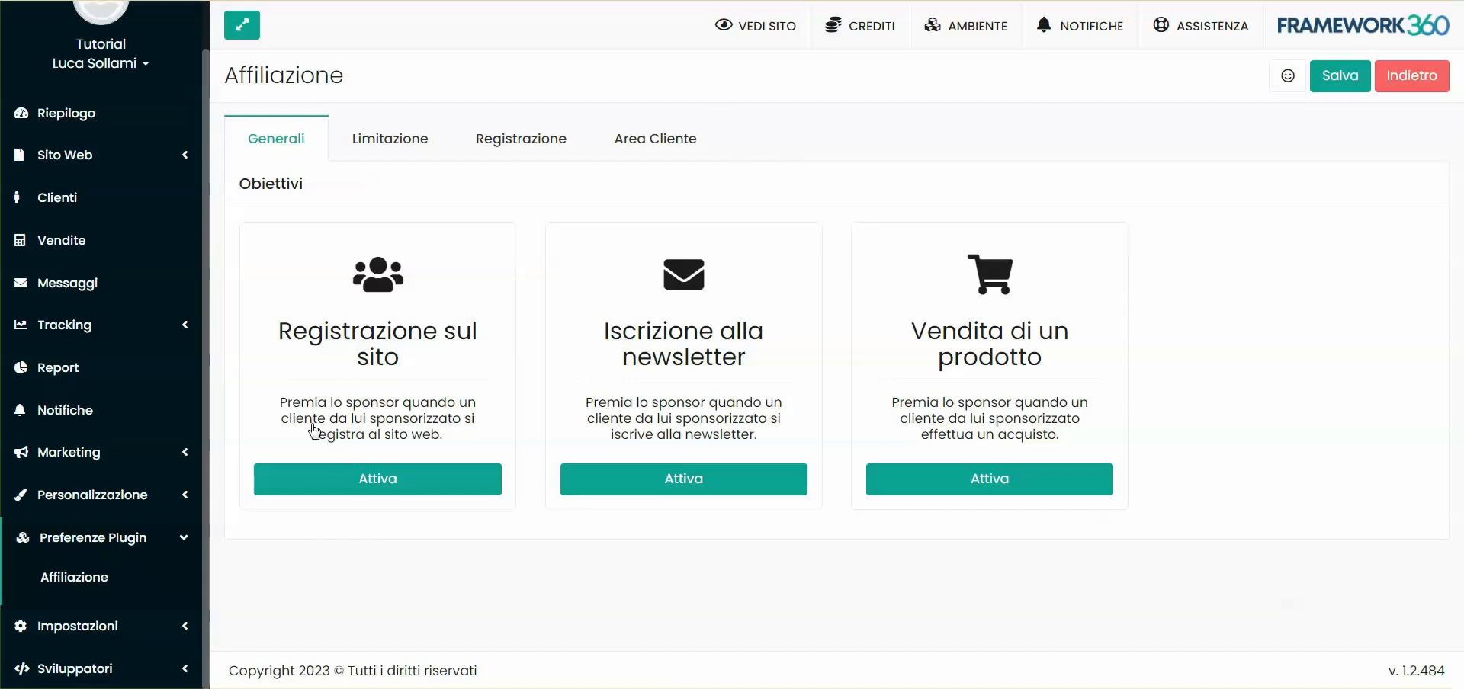
click(390, 479)
drag(256, 492, 432, 492)
click(391, 492)
double_click(670, 493)
click(973, 428)
drag(284, 380, 457, 385)
click(968, 385)
scroll(835, 391, up, 3)
click(697, 479)
scroll(700, 359, down, 5)
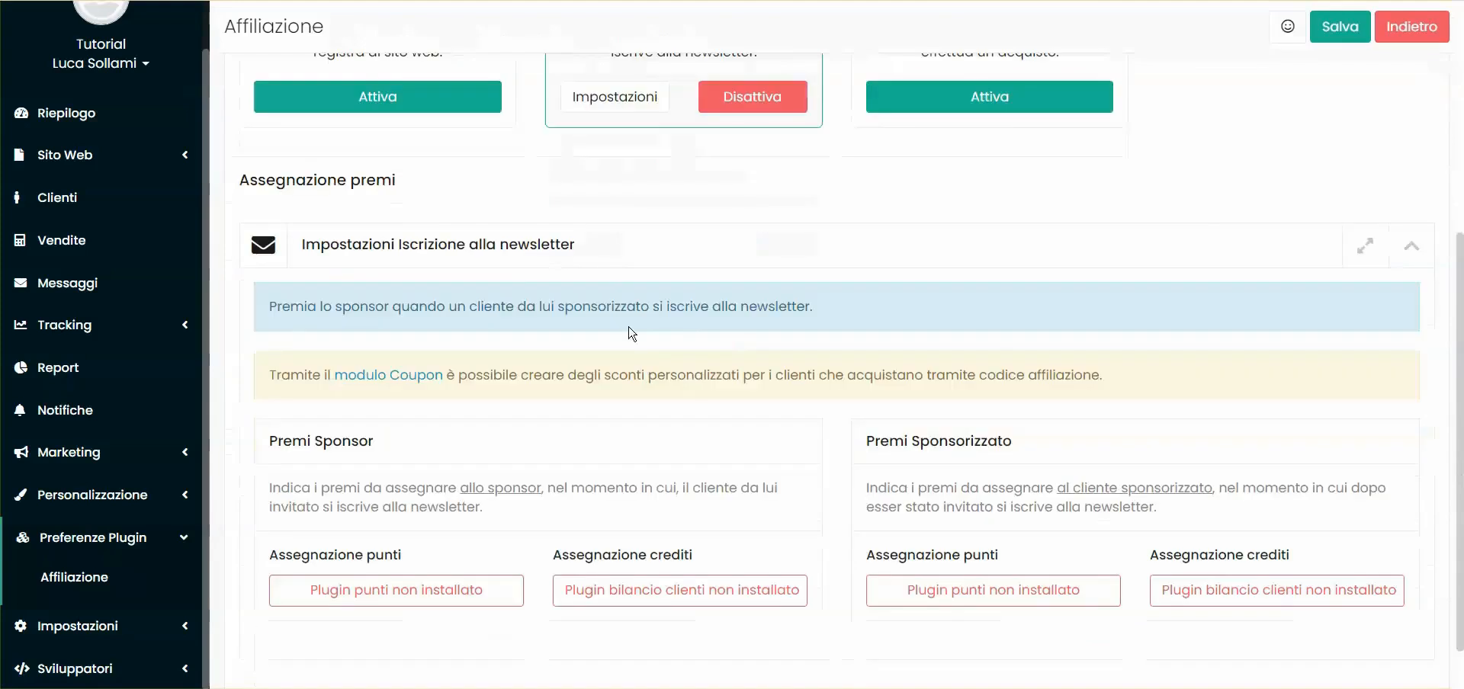
drag(267, 493, 416, 494)
click(431, 492)
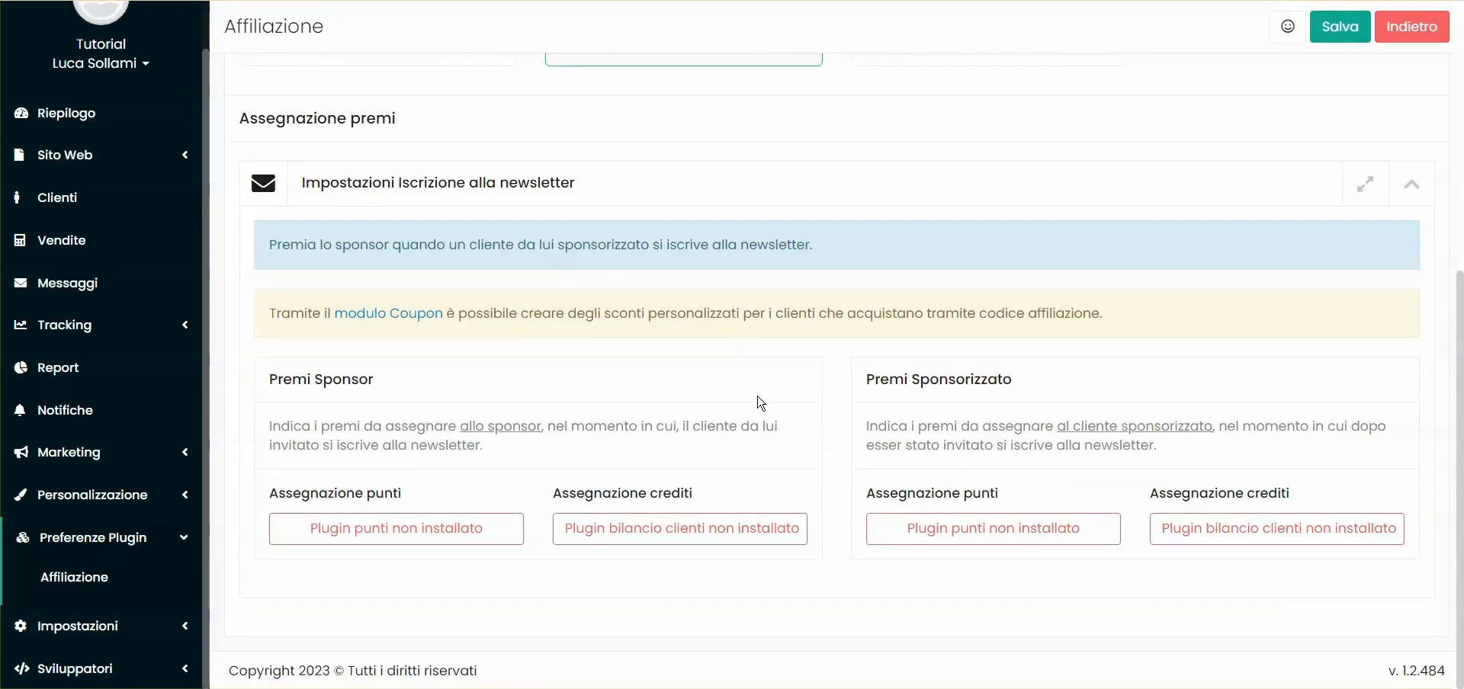
double_click(369, 381)
double_click(990, 381)
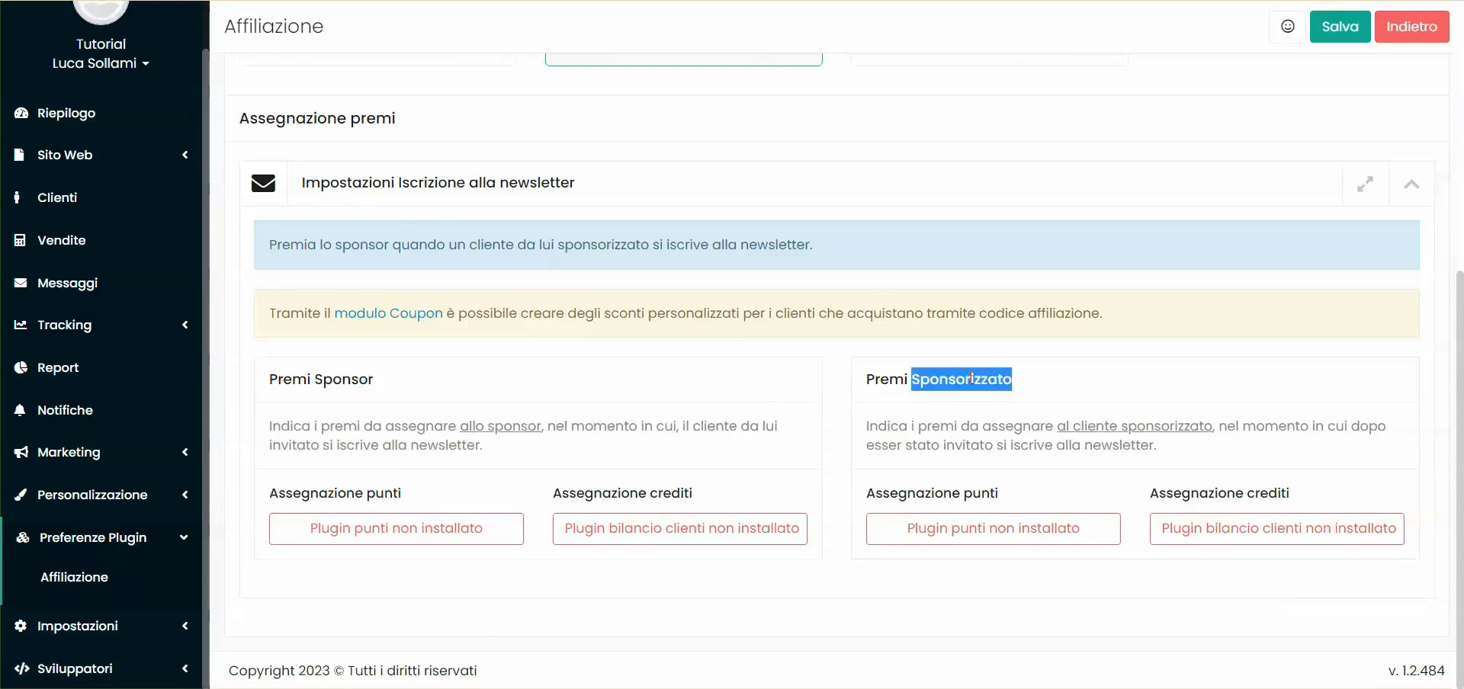
click(887, 273)
scroll(953, 305, up, 1)
scroll(956, 305, up, 6)
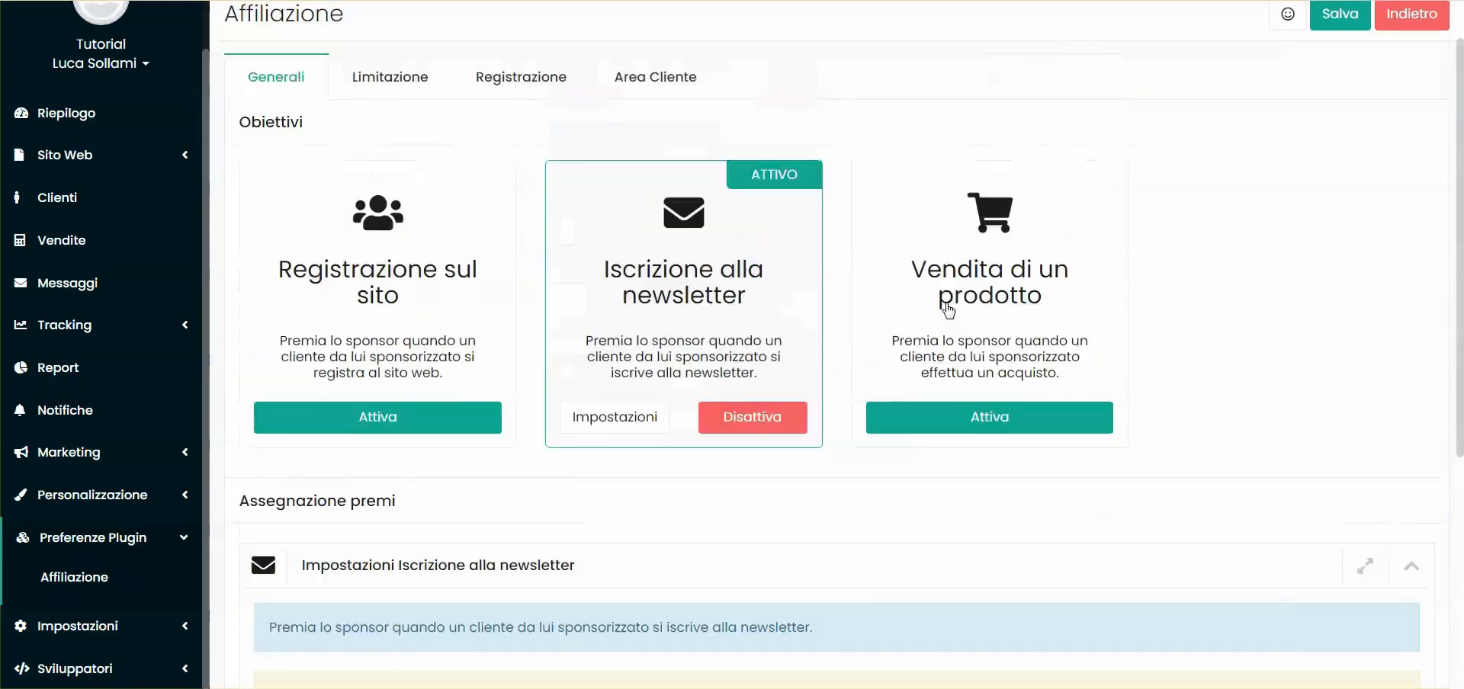
click(778, 474)
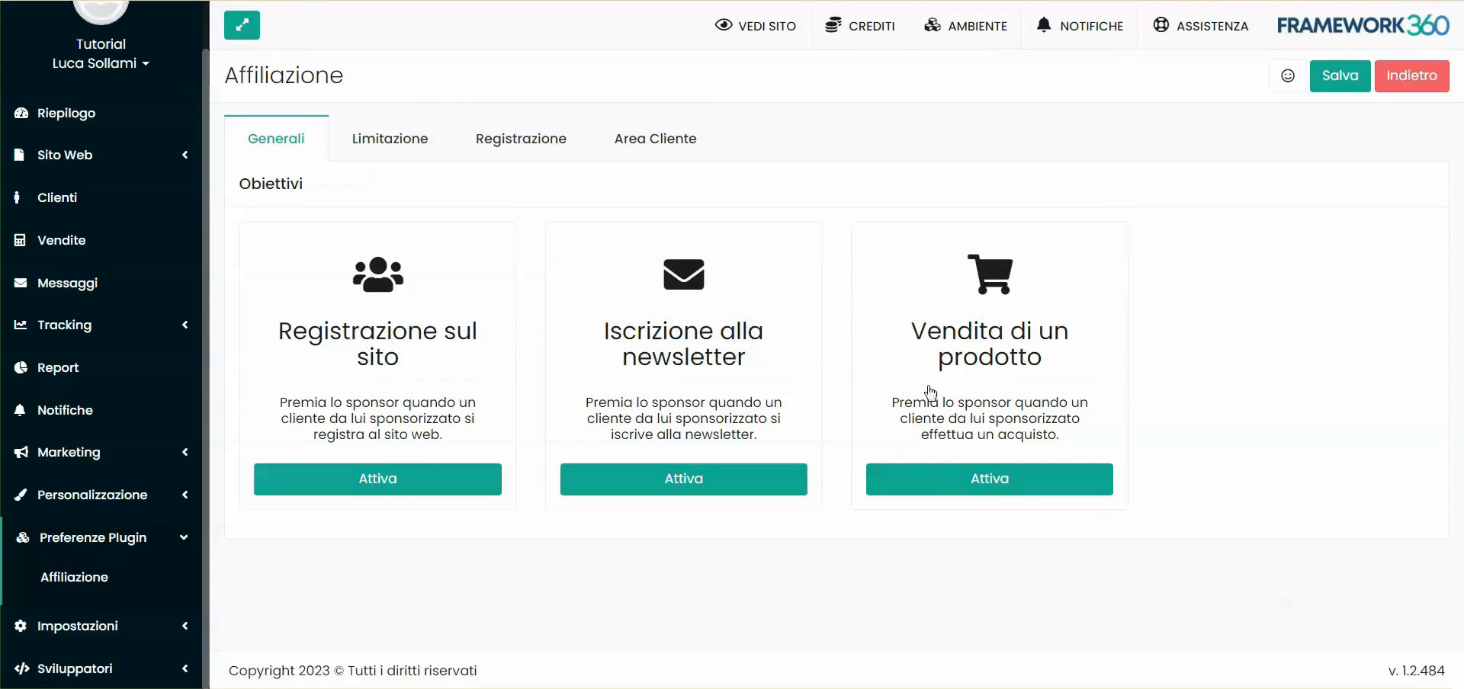
click(1025, 485)
scroll(1031, 490, down, 6)
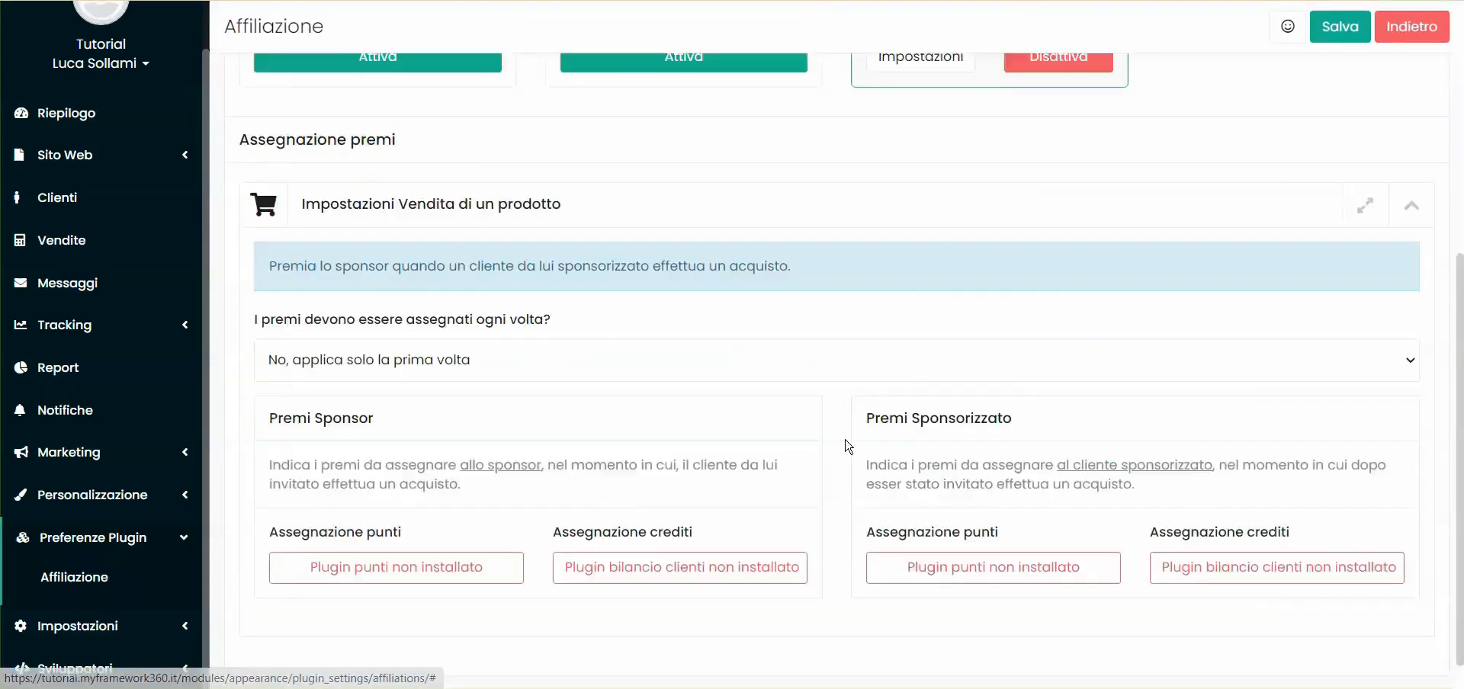
scroll(1137, 346, up, 6)
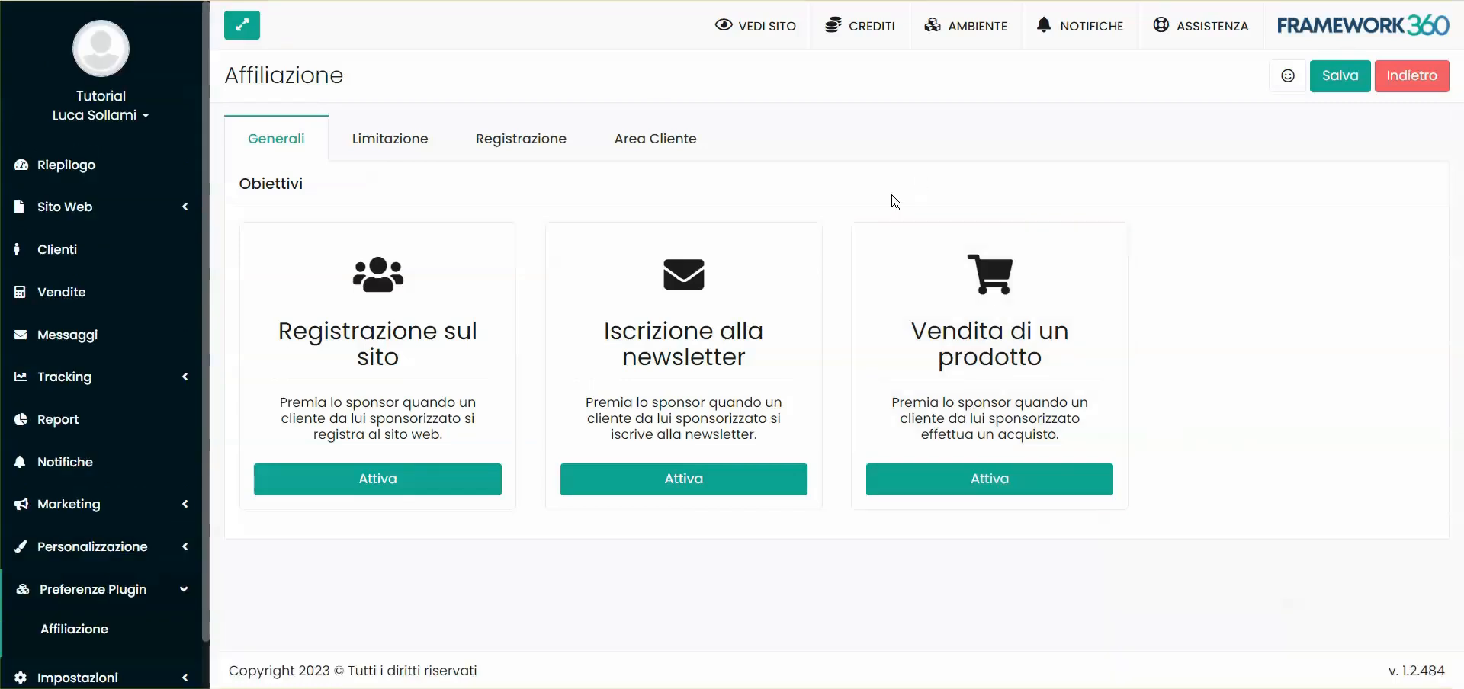
Activate the Registrazione sul sito goal and review its points and credits labels
click(394, 482)
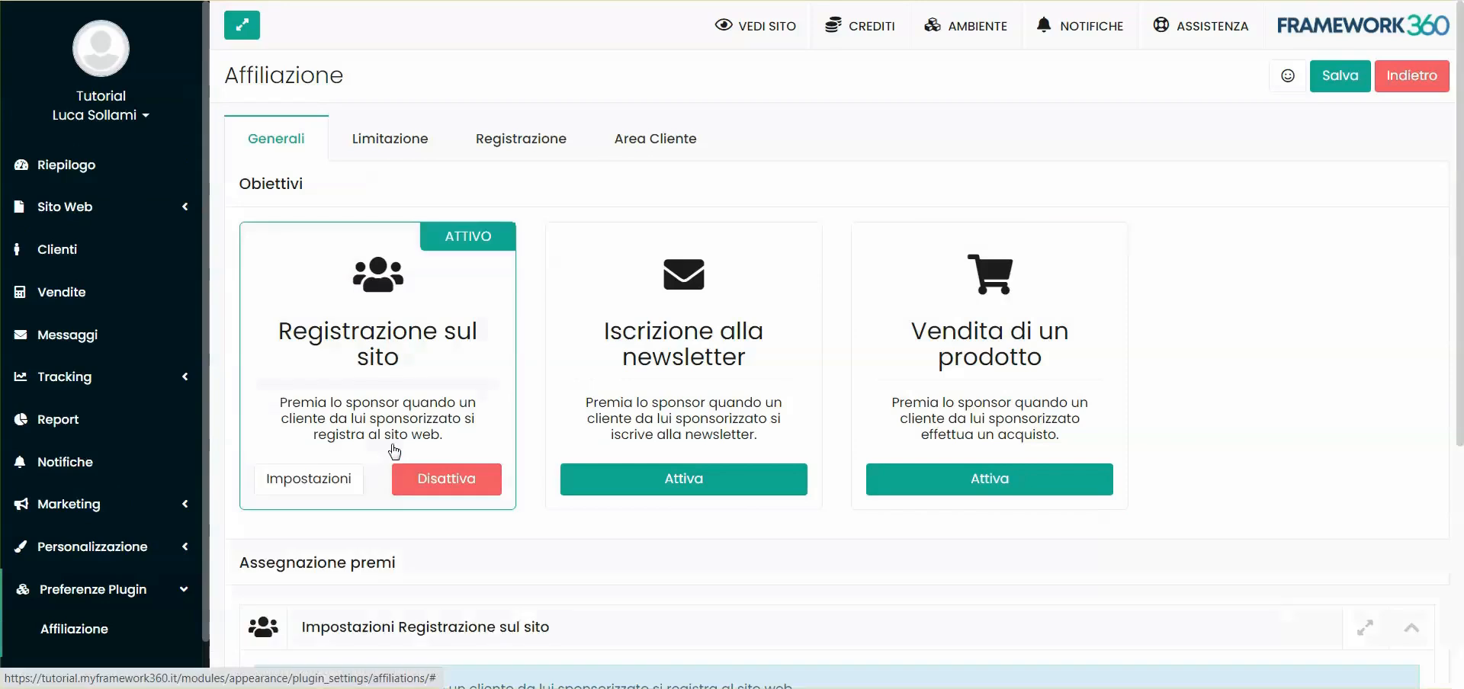
scroll(389, 333, down, 5)
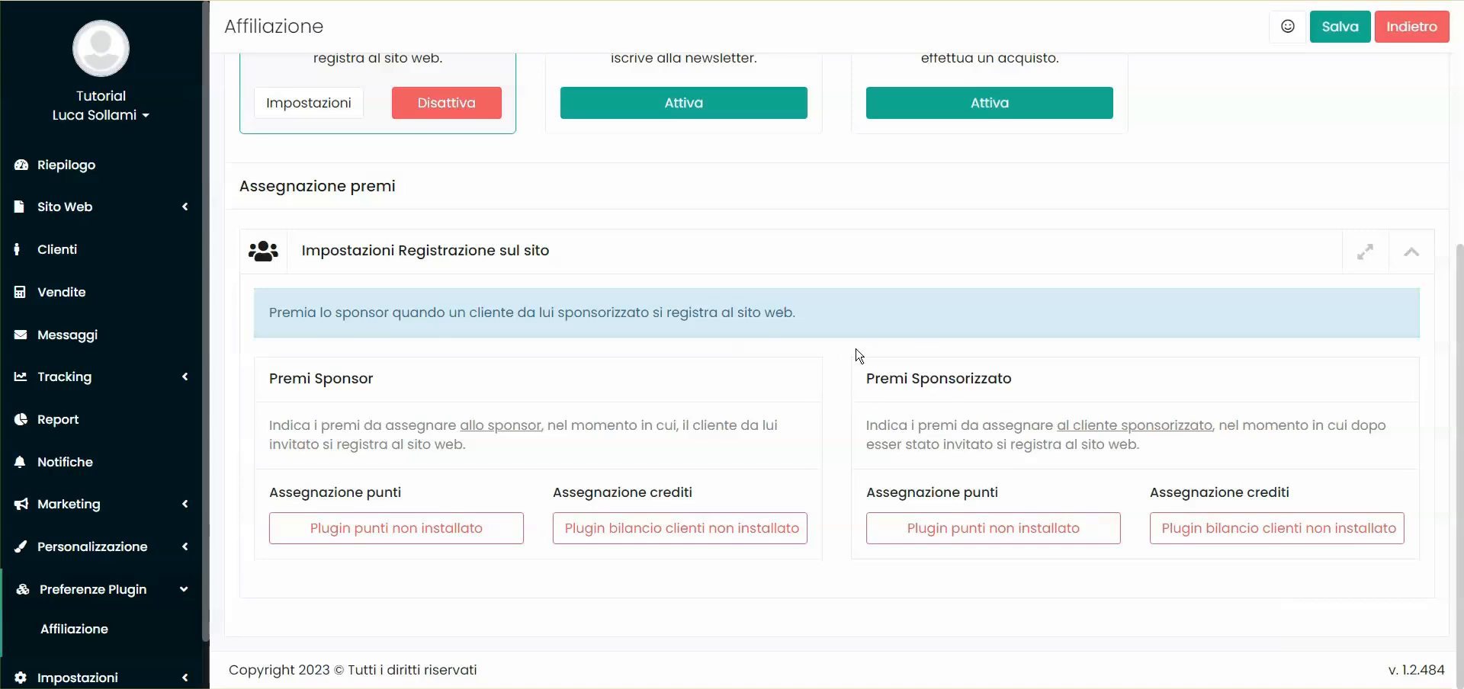
scroll(856, 353, up, 3)
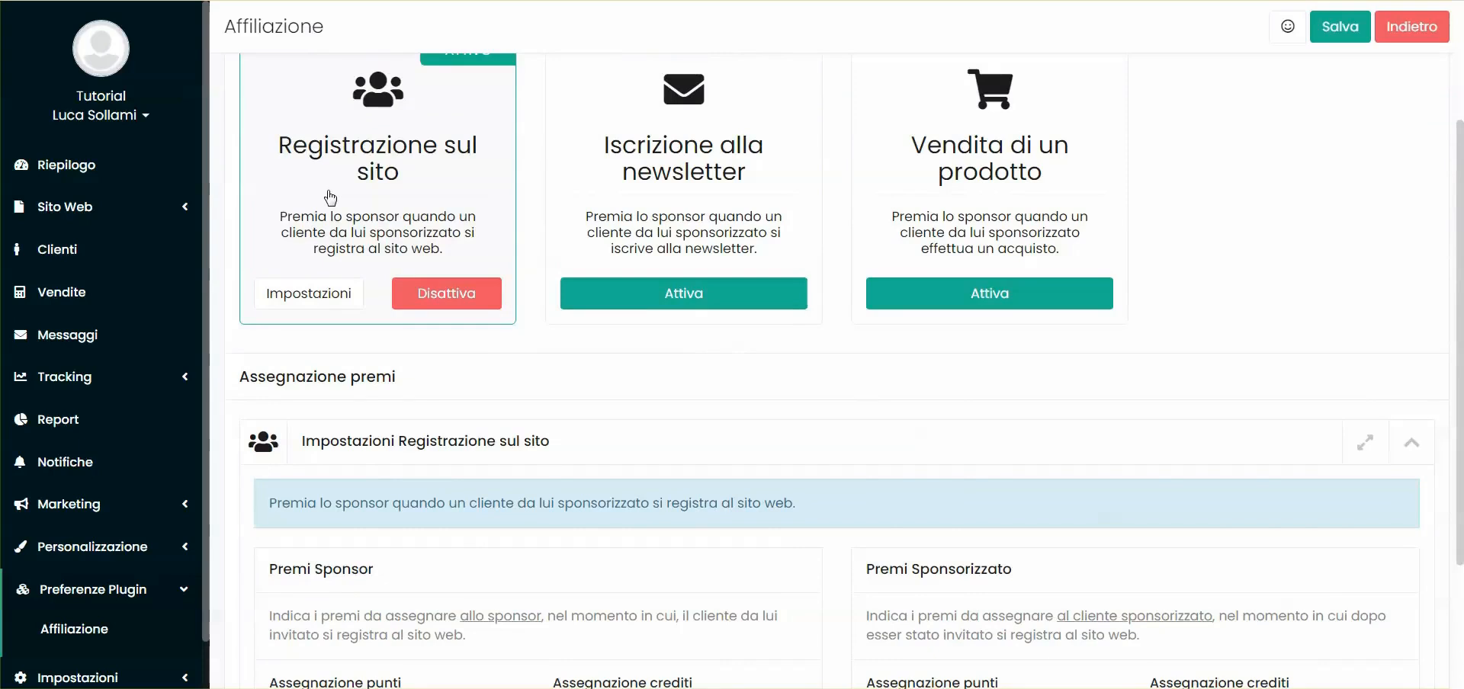
scroll(331, 198, down, 3)
double_click(374, 495)
triple_click(372, 496)
double_click(676, 495)
click(399, 500)
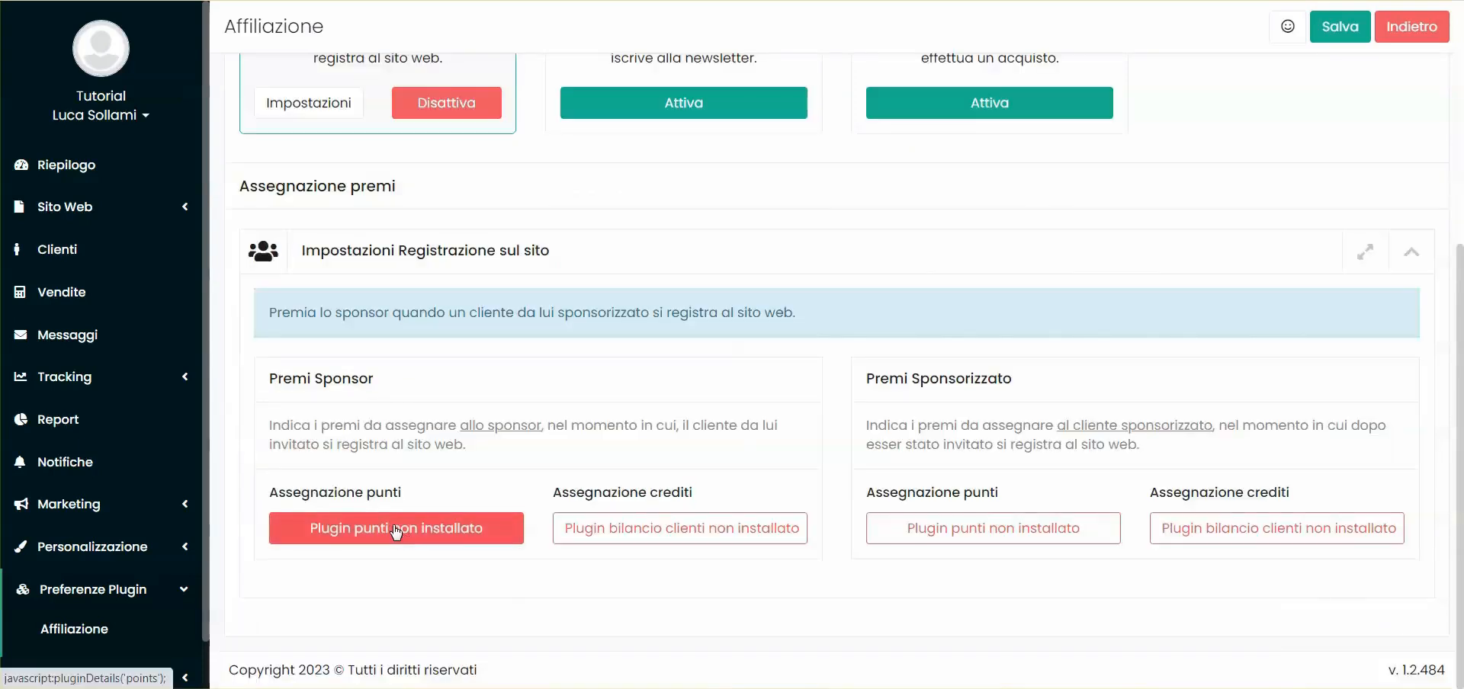
Install the missing Punti clienti and Bilancio clienti plugins, confirming each with OK
click(396, 530)
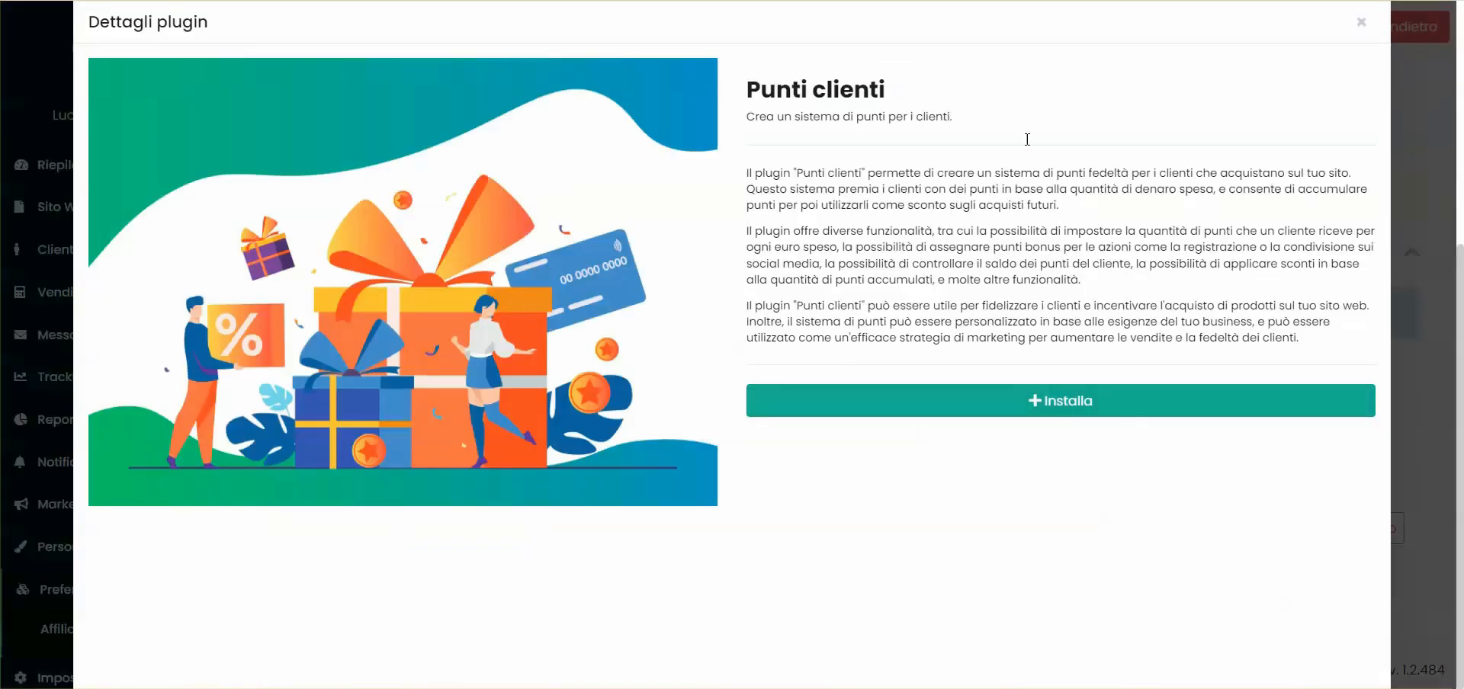
click(1073, 400)
click(981, 121)
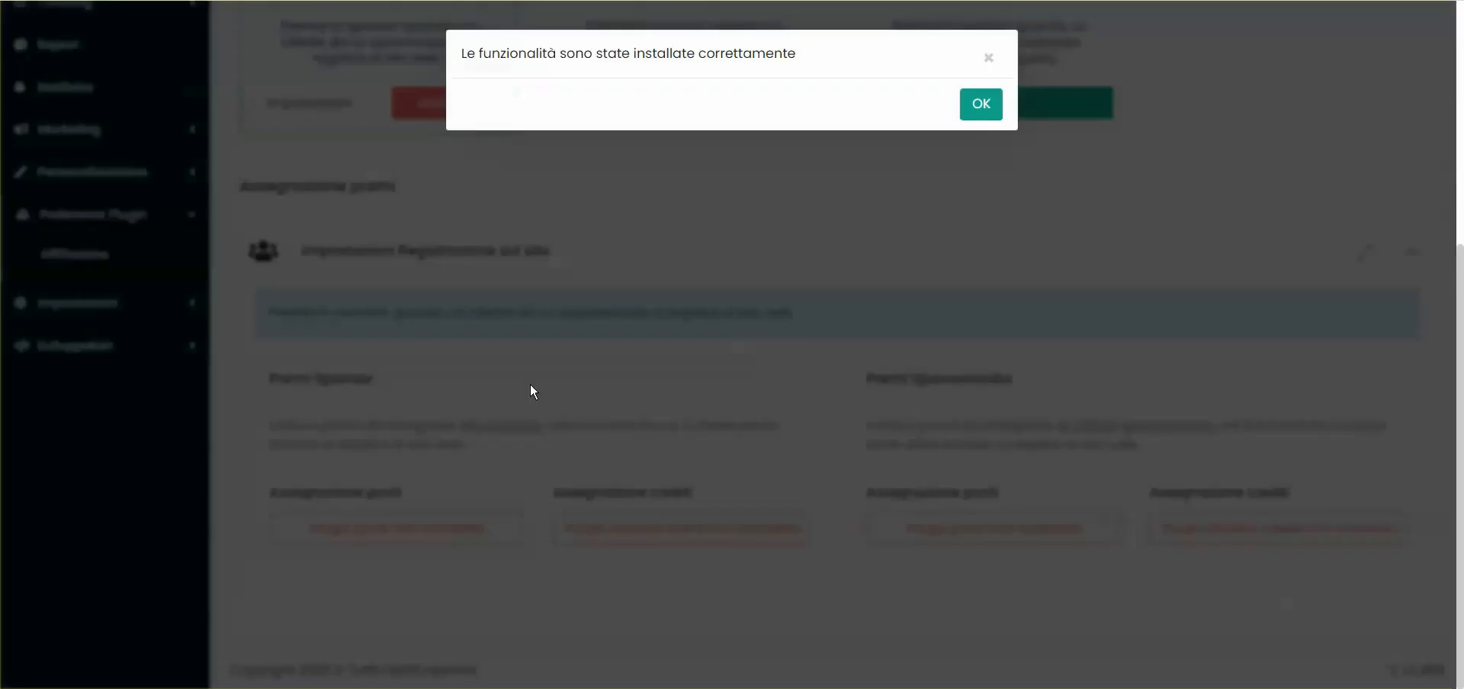
scroll(523, 418, down, 10)
scroll(523, 402, up, 2)
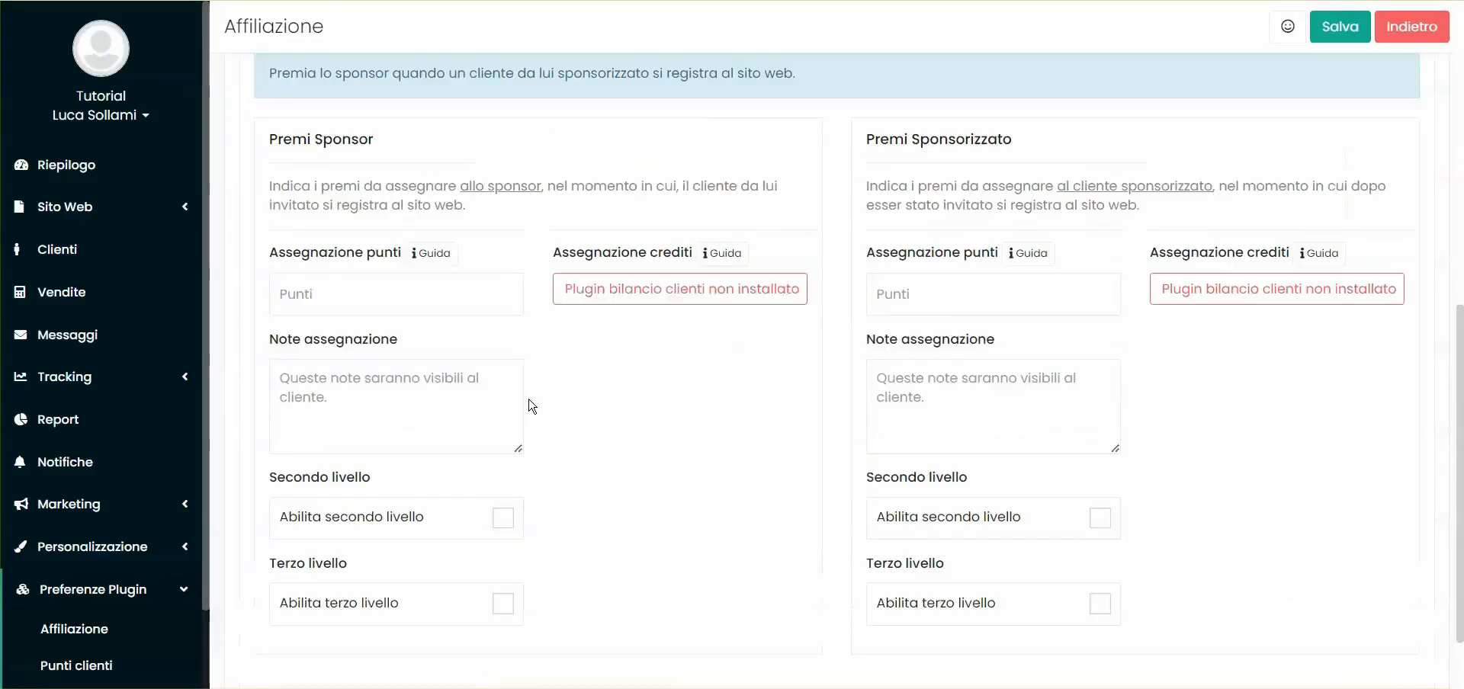
click(625, 293)
click(1065, 460)
click(981, 120)
click(979, 107)
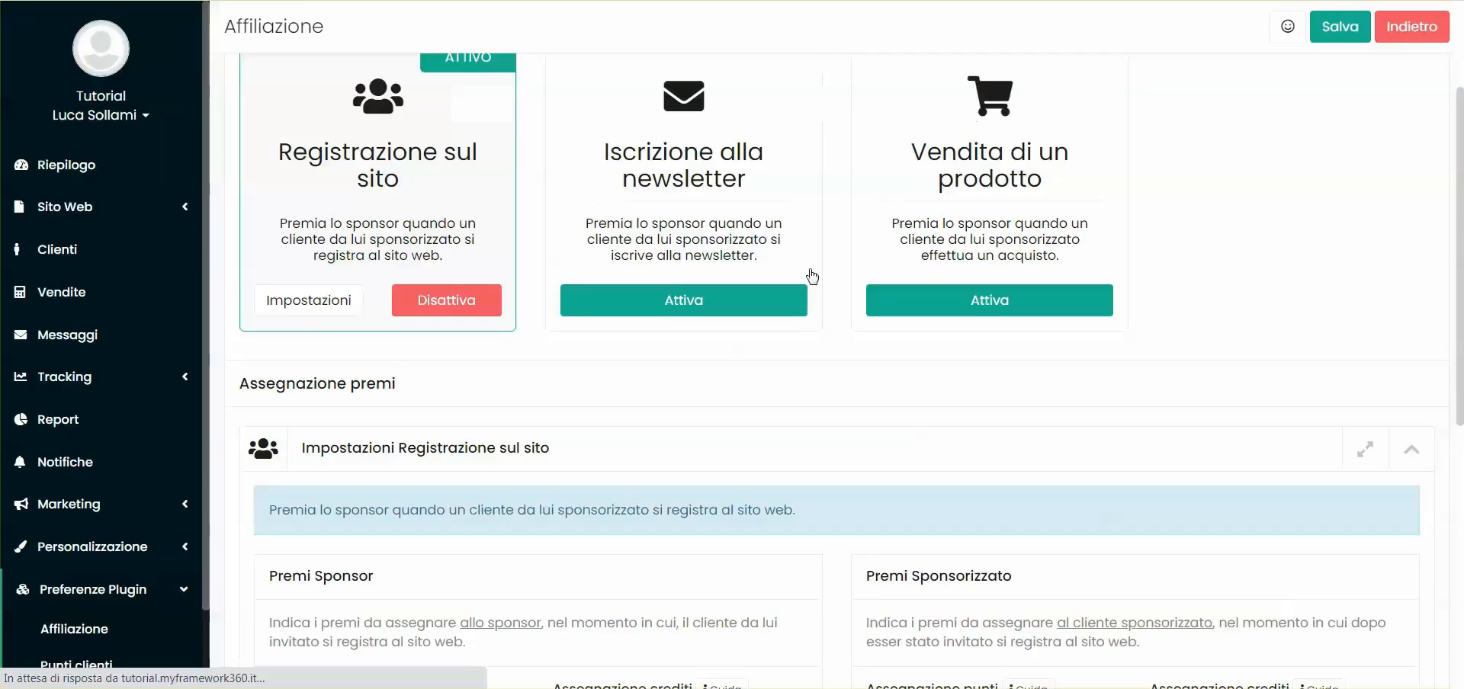
Give the sponsor 100 points and 5 euro credits for a site registration
click(373, 482)
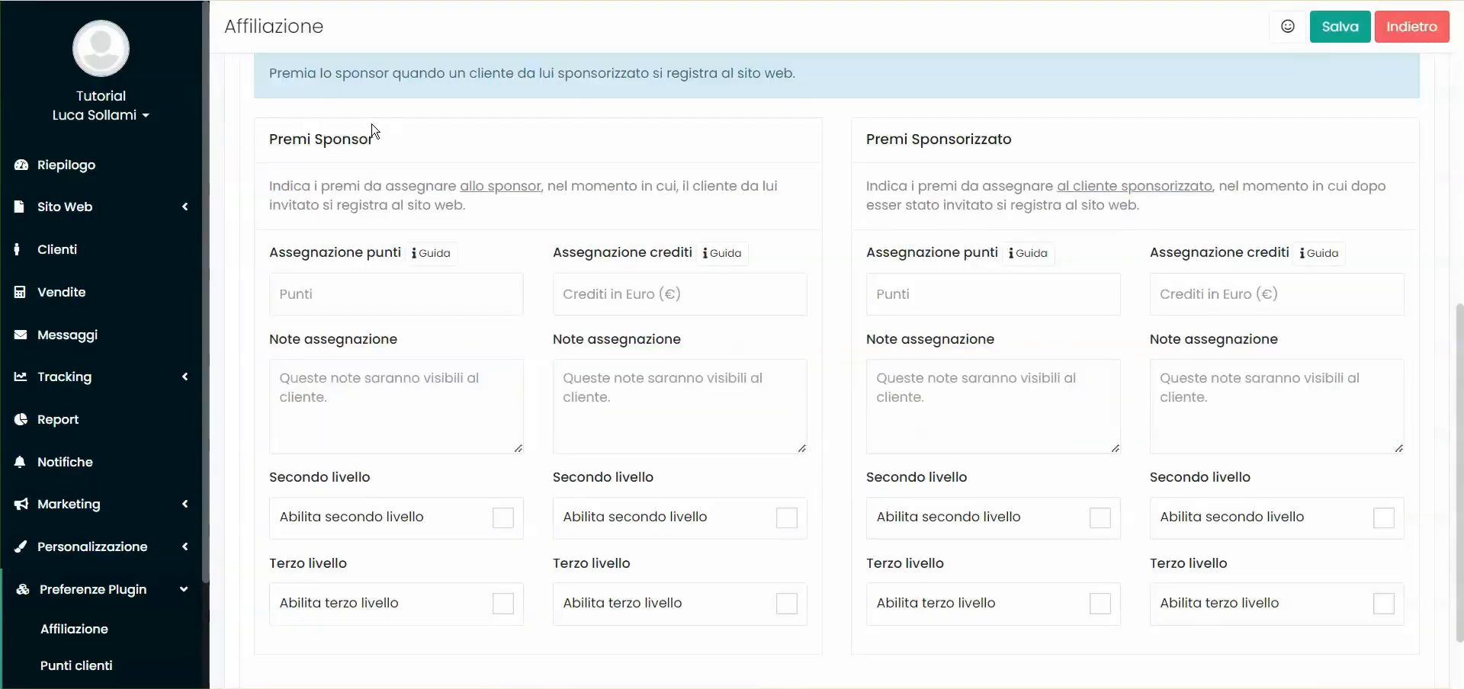
scroll(428, 216, down, 2)
click(354, 211)
drag(273, 168, 401, 164)
click(336, 143)
scroll(313, 137, up, 1)
click(330, 299)
text(10)
drag(317, 138, 371, 140)
click(378, 146)
scroll(481, 293, up, 1)
scroll(535, 323, down, 1)
click(641, 275)
text(5)
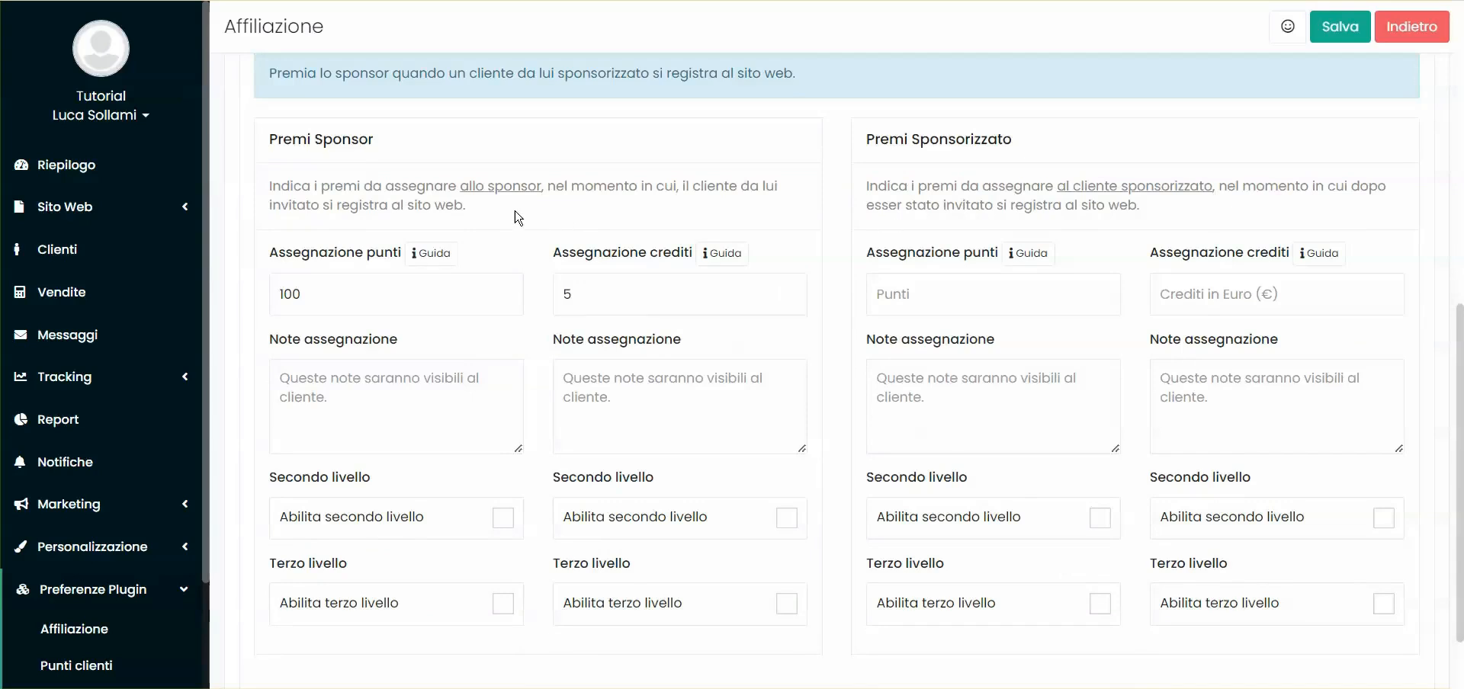
Paste a note about points for client registration into the sponsor's assignment notes
scroll(513, 238, down, 1)
click(311, 303)
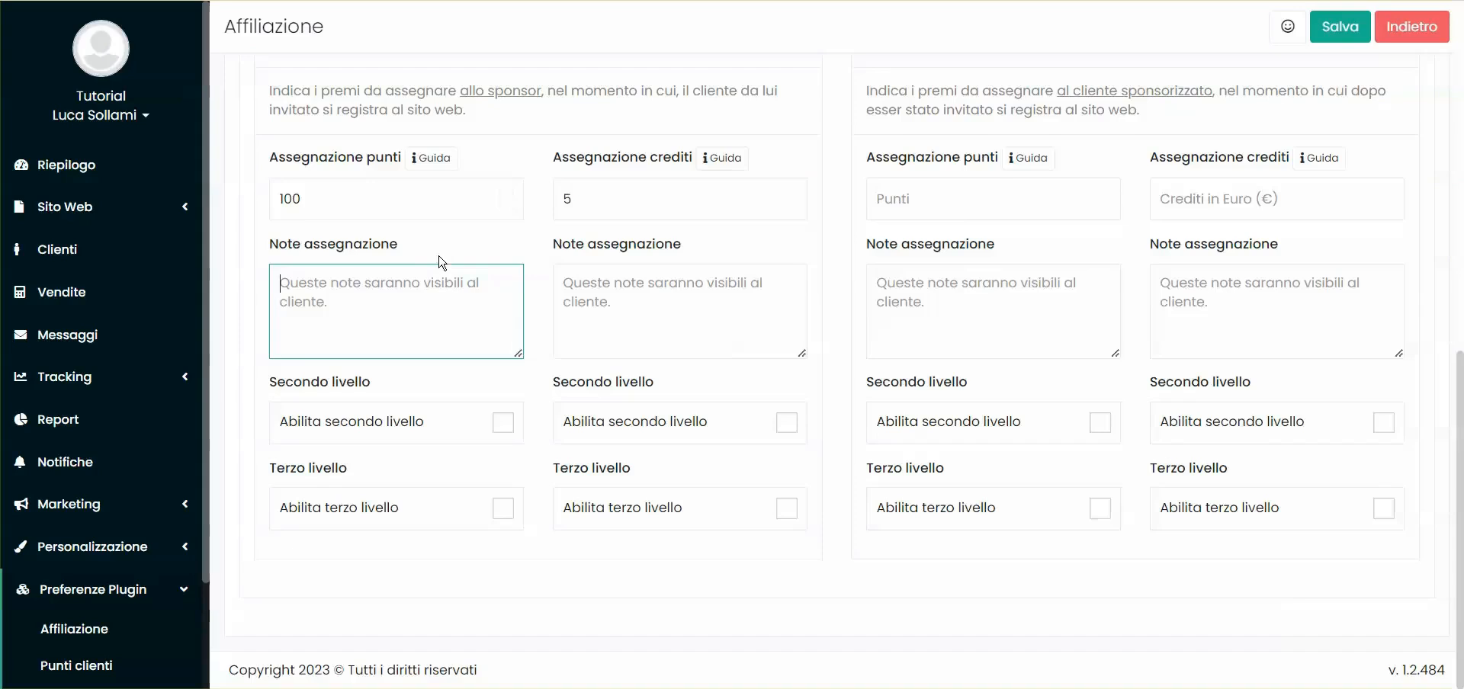
scroll(435, 263, up, 1)
double_click(341, 138)
click(947, 372)
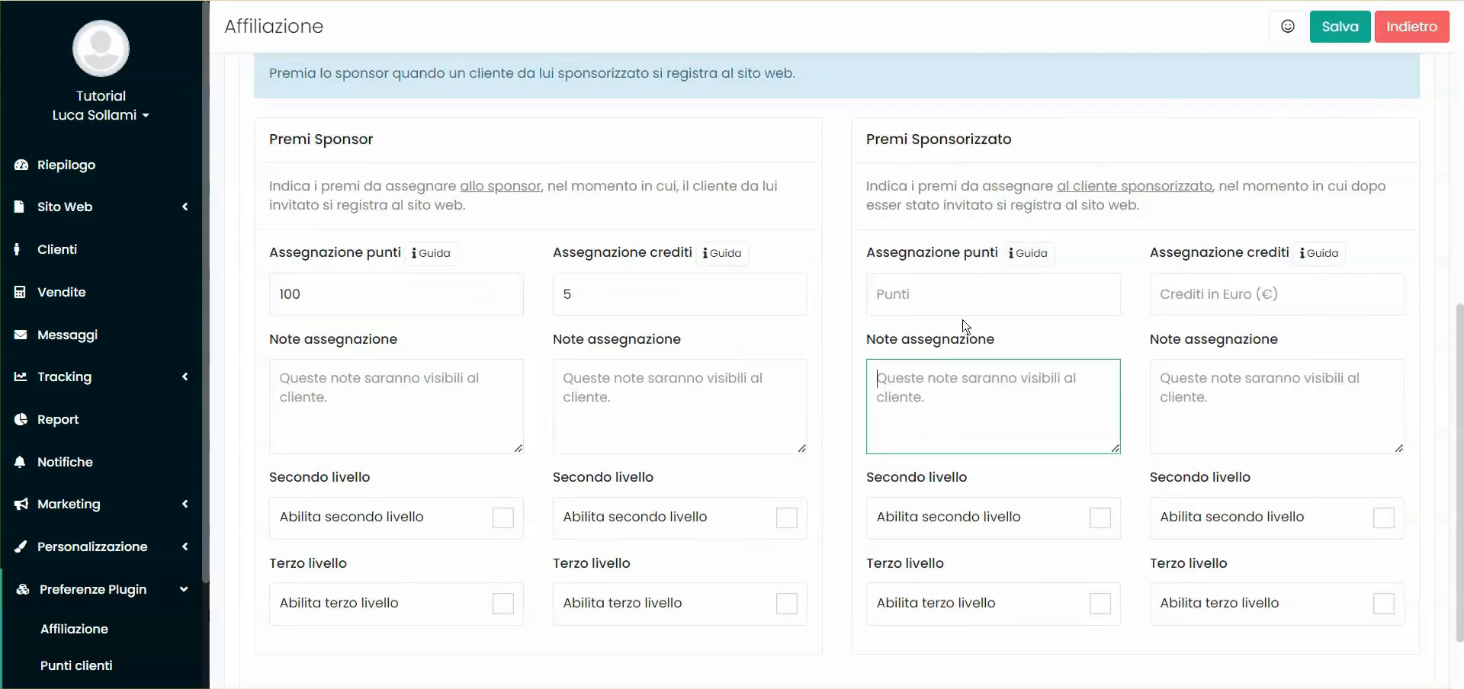
click(854, 242)
scroll(763, 238, down, 1)
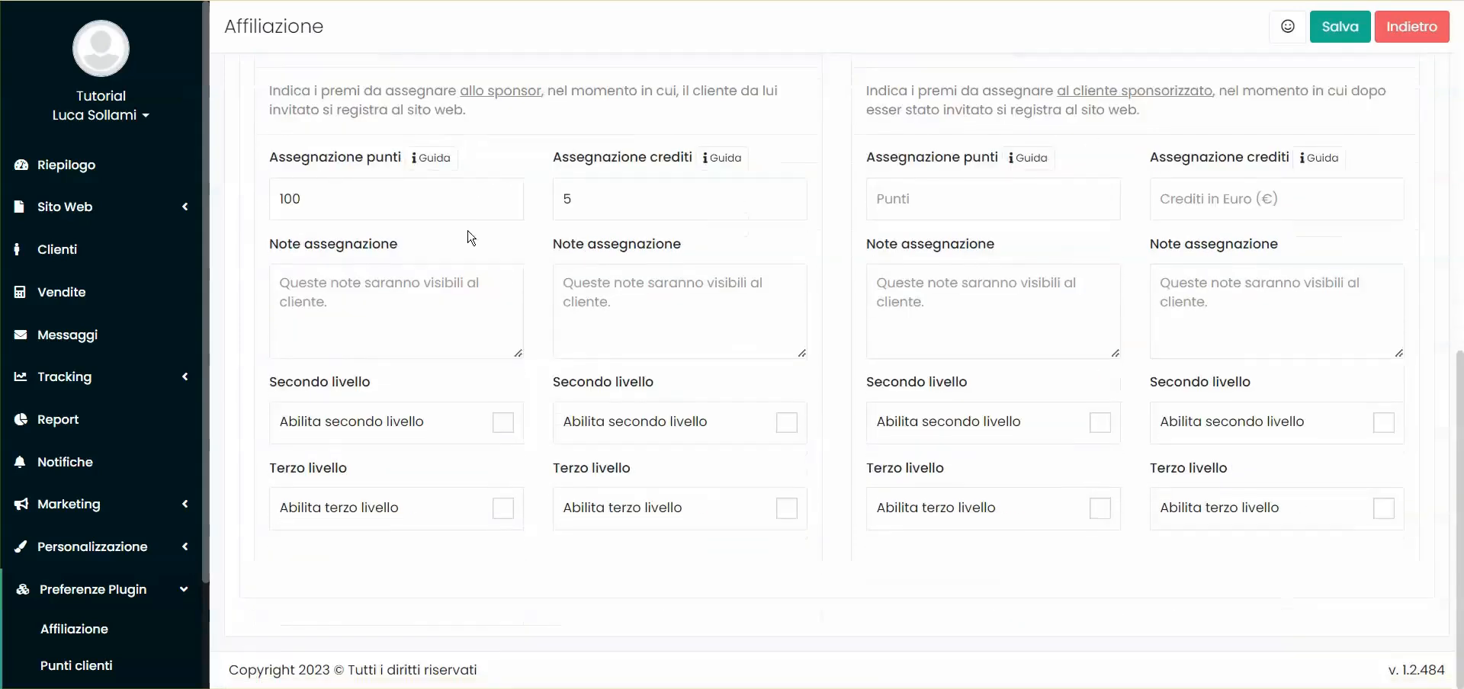
click(308, 294)
text(Assegnazione punti per registrazione cliente.)
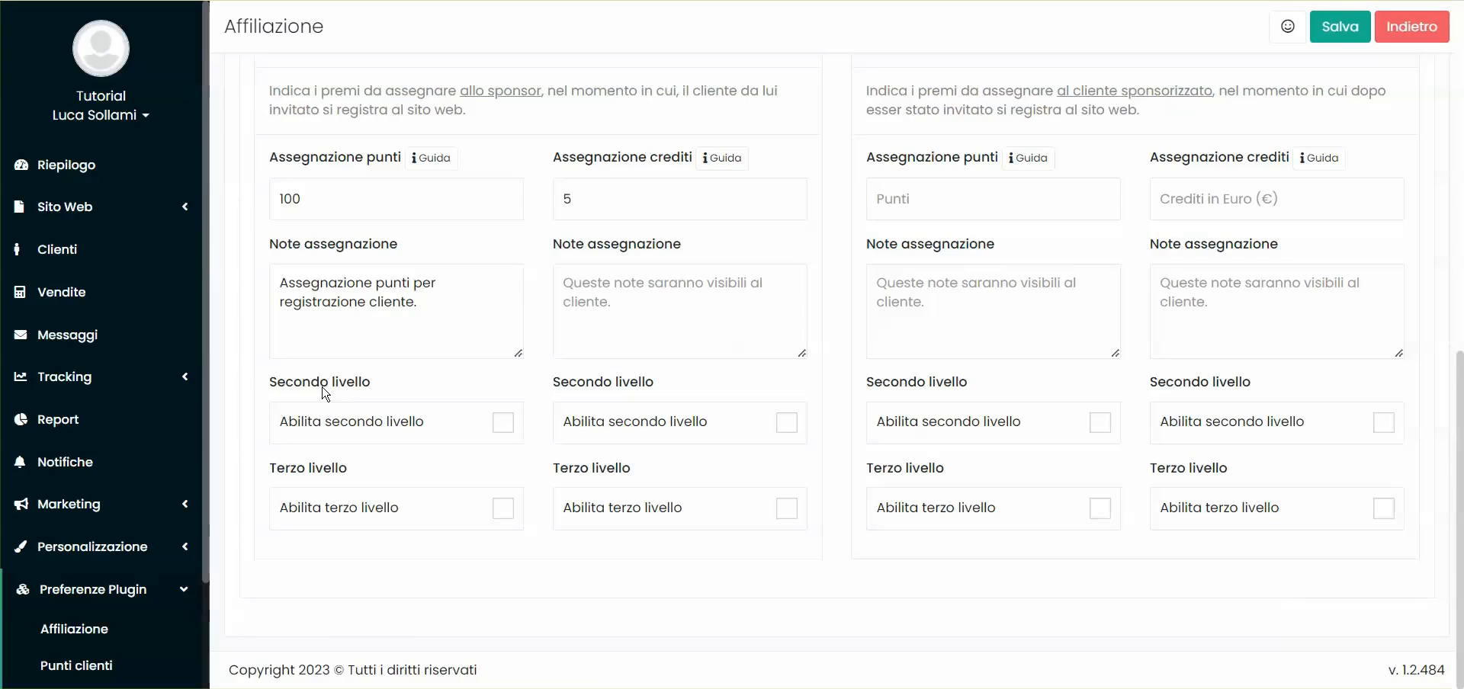
Enable second- and third-level sponsor points with 50 and 25 points
click(336, 426)
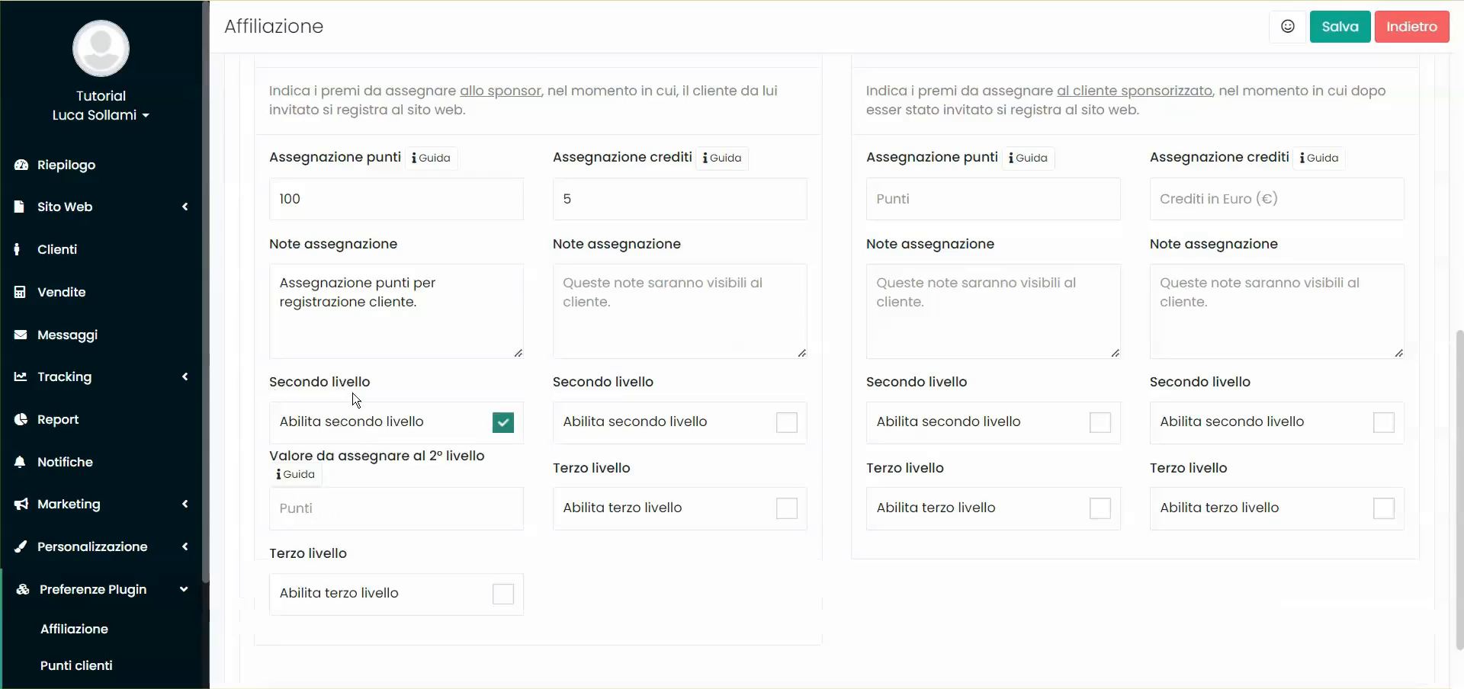
scroll(374, 396, down, 2)
click(329, 422)
text(50)
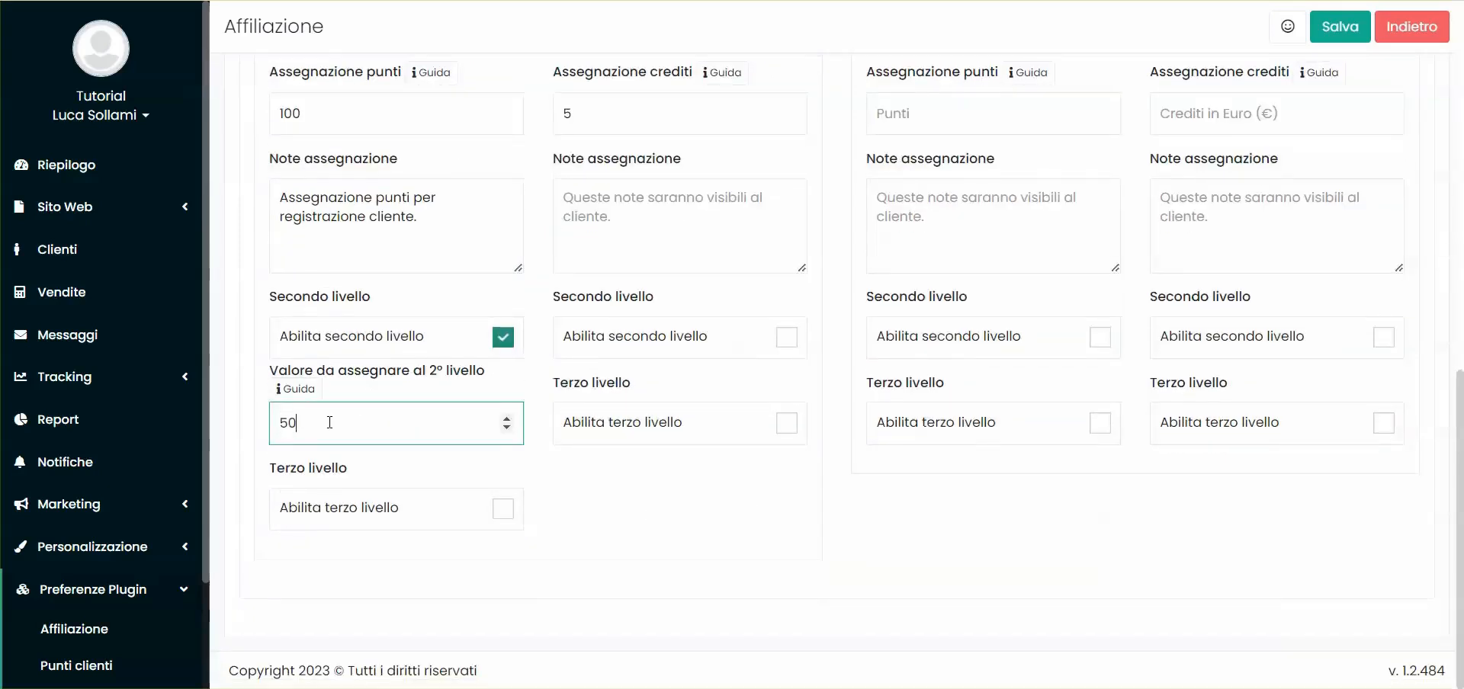
click(359, 467)
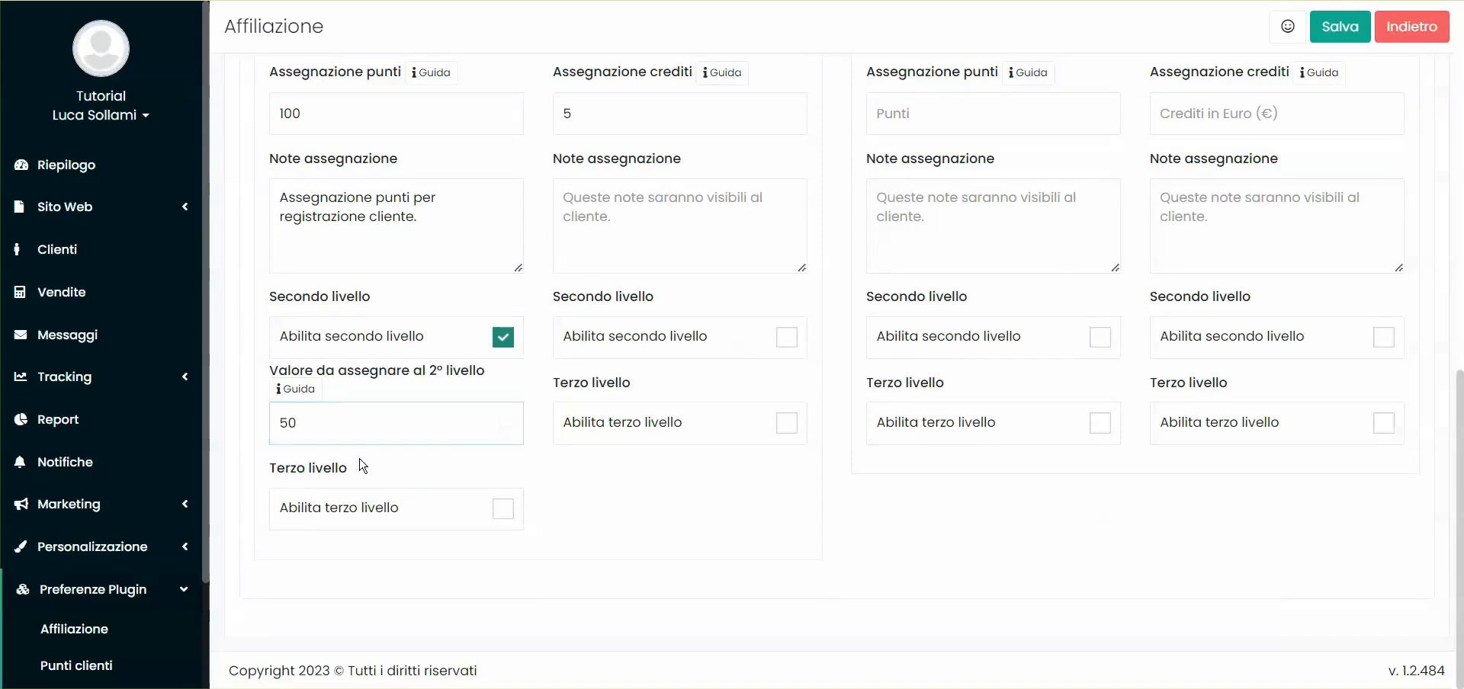
click(396, 512)
scroll(340, 522, down, 2)
click(340, 521)
text(25)
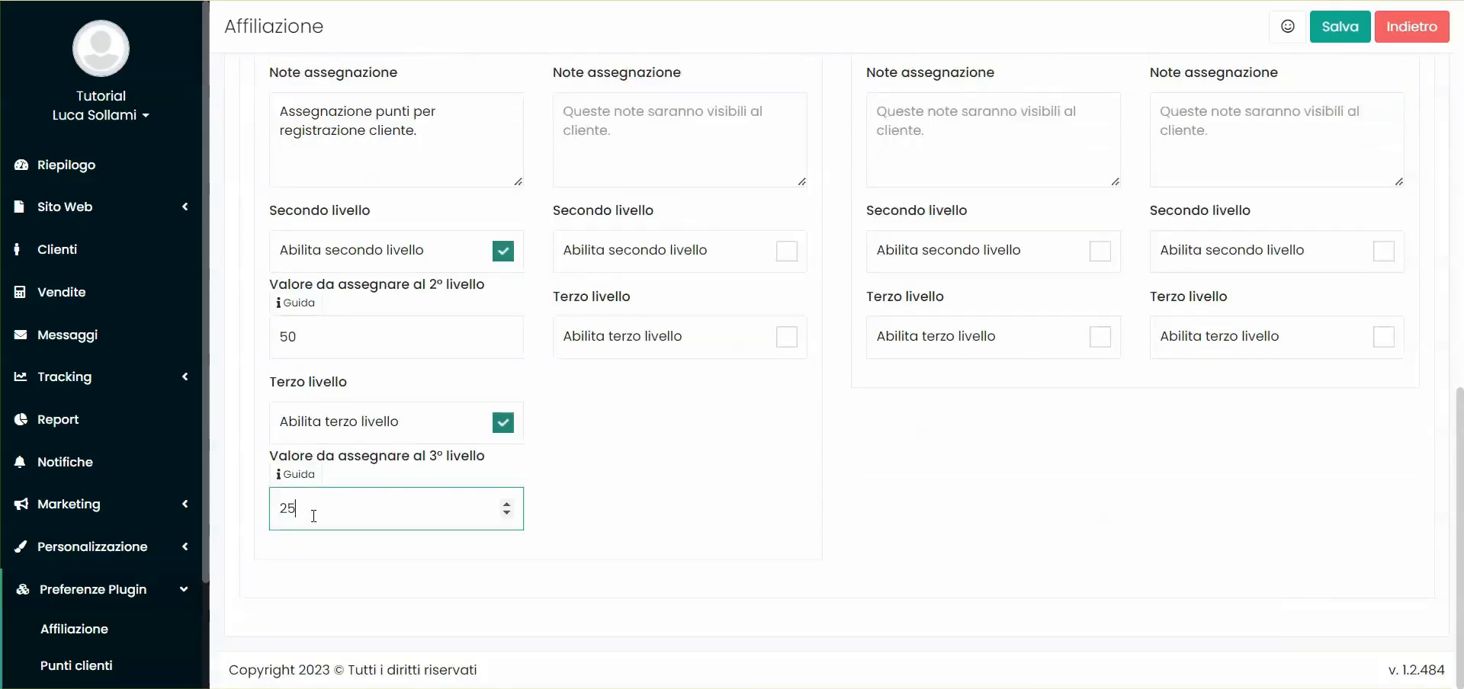
click(673, 480)
Review the sponsor points values: 100 direct, 50 second-level, 25 third-level
scroll(441, 157, up, 4)
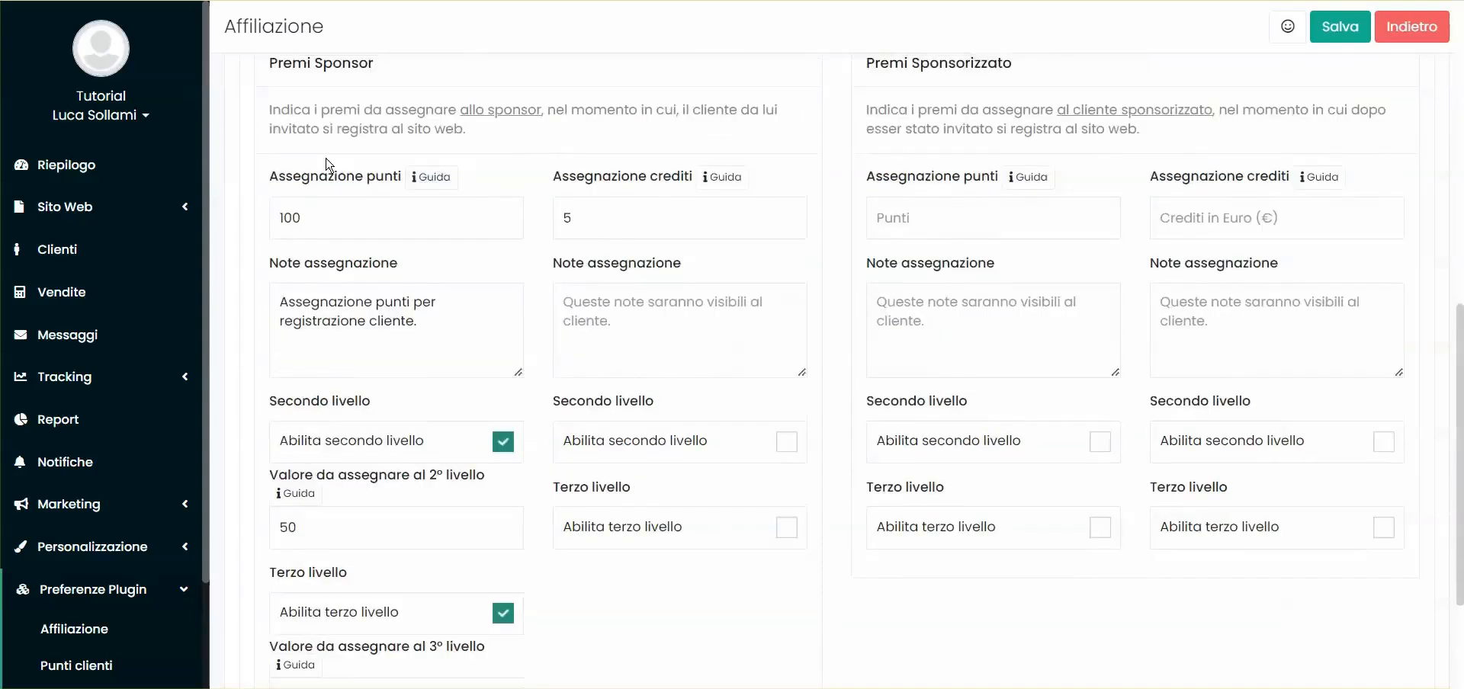
double_click(340, 159)
double_click(960, 157)
click(875, 191)
click(385, 321)
double_click(385, 322)
click(647, 237)
scroll(647, 243, down, 2)
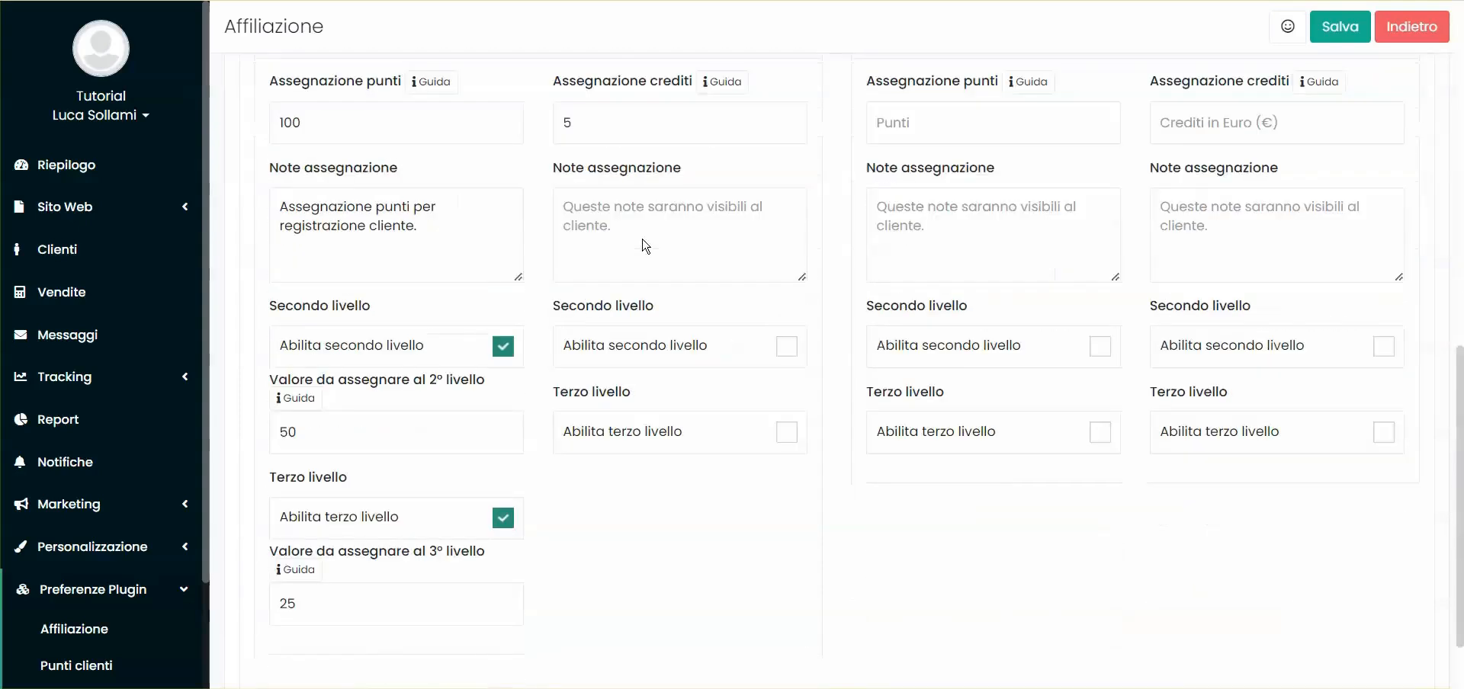
double_click(349, 426)
scroll(324, 136, up, 1)
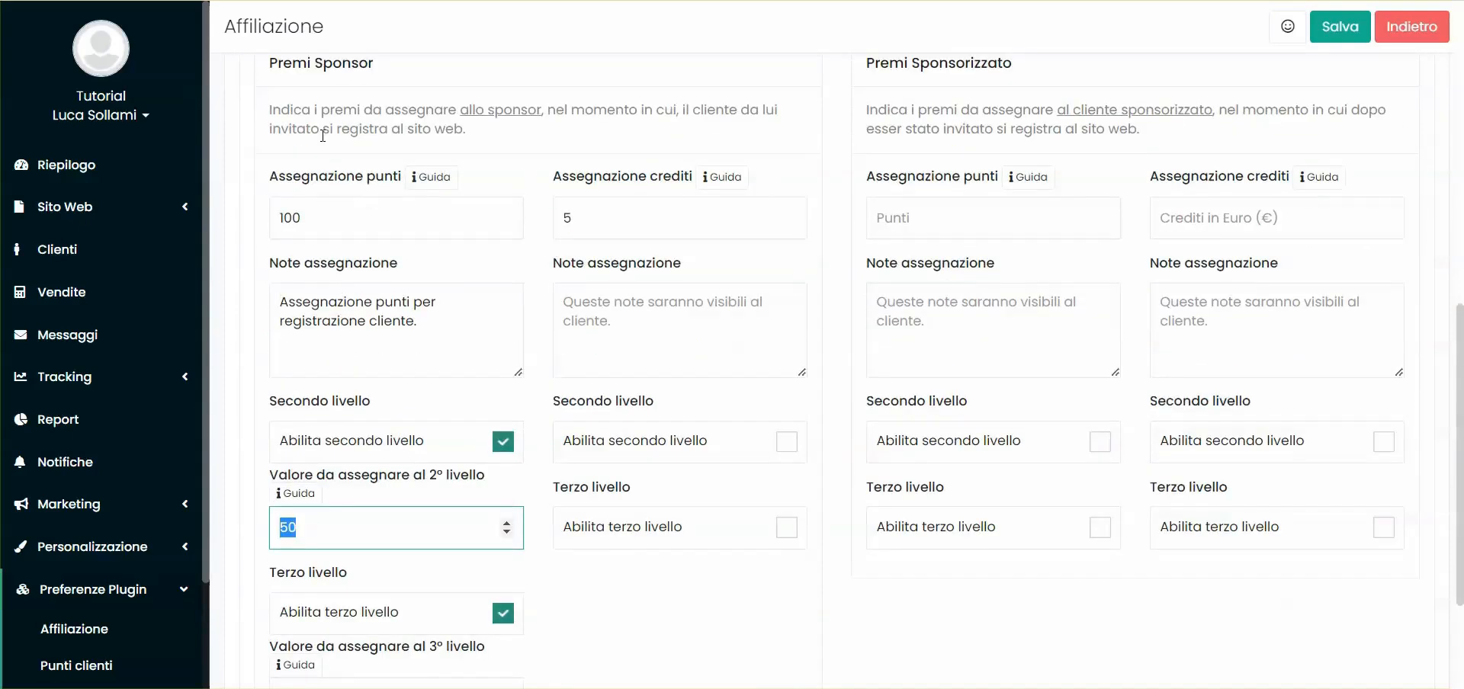
click(341, 526)
scroll(341, 526, down, 2)
double_click(312, 509)
click(667, 495)
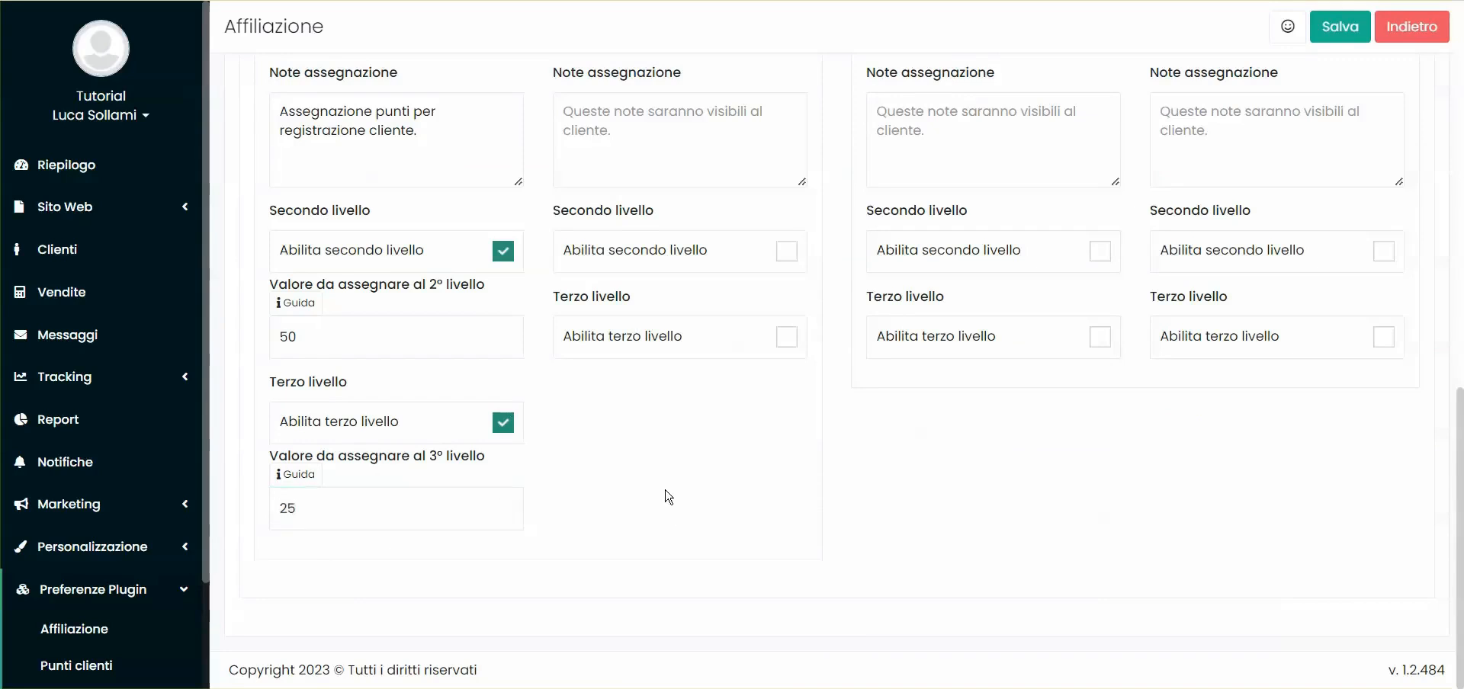
scroll(643, 481, up, 3)
scroll(844, 313, down, 2)
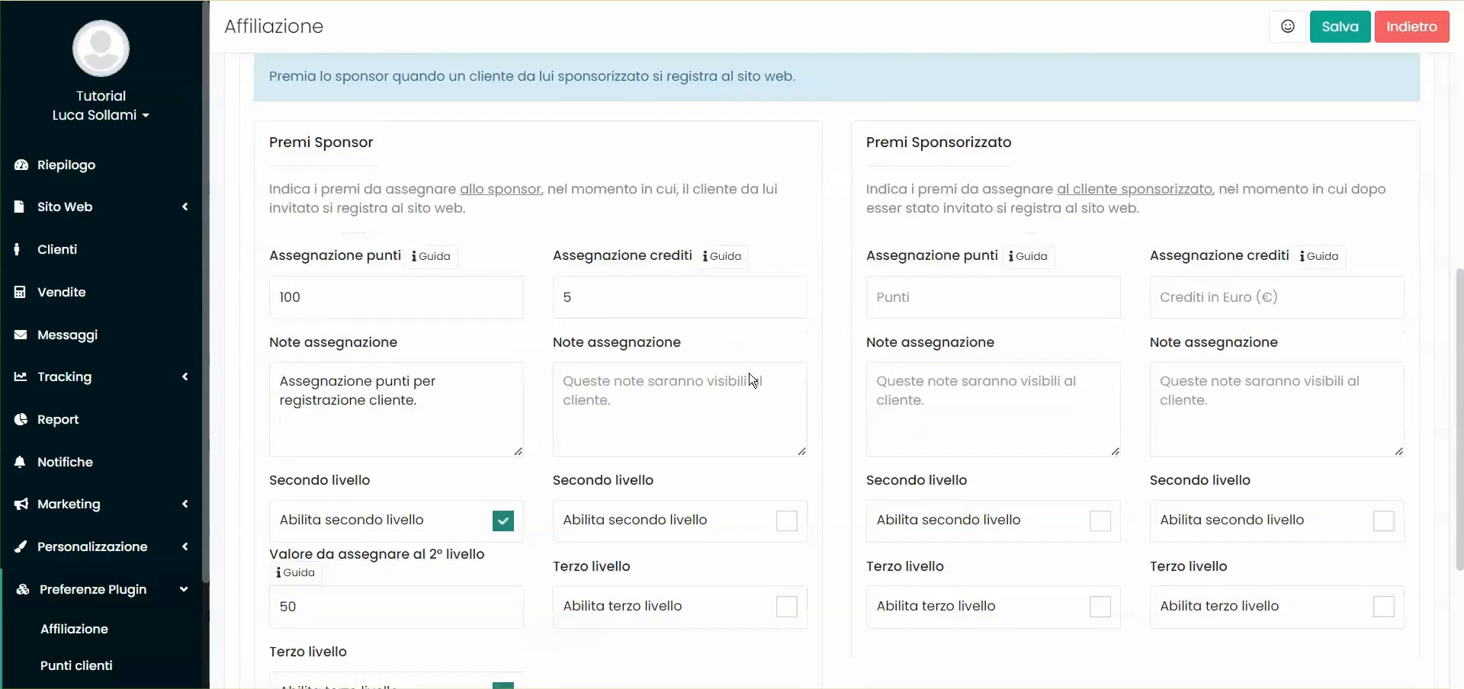
Enable second- and third-level sponsor credits, entering 2 credits for the second level
click(638, 352)
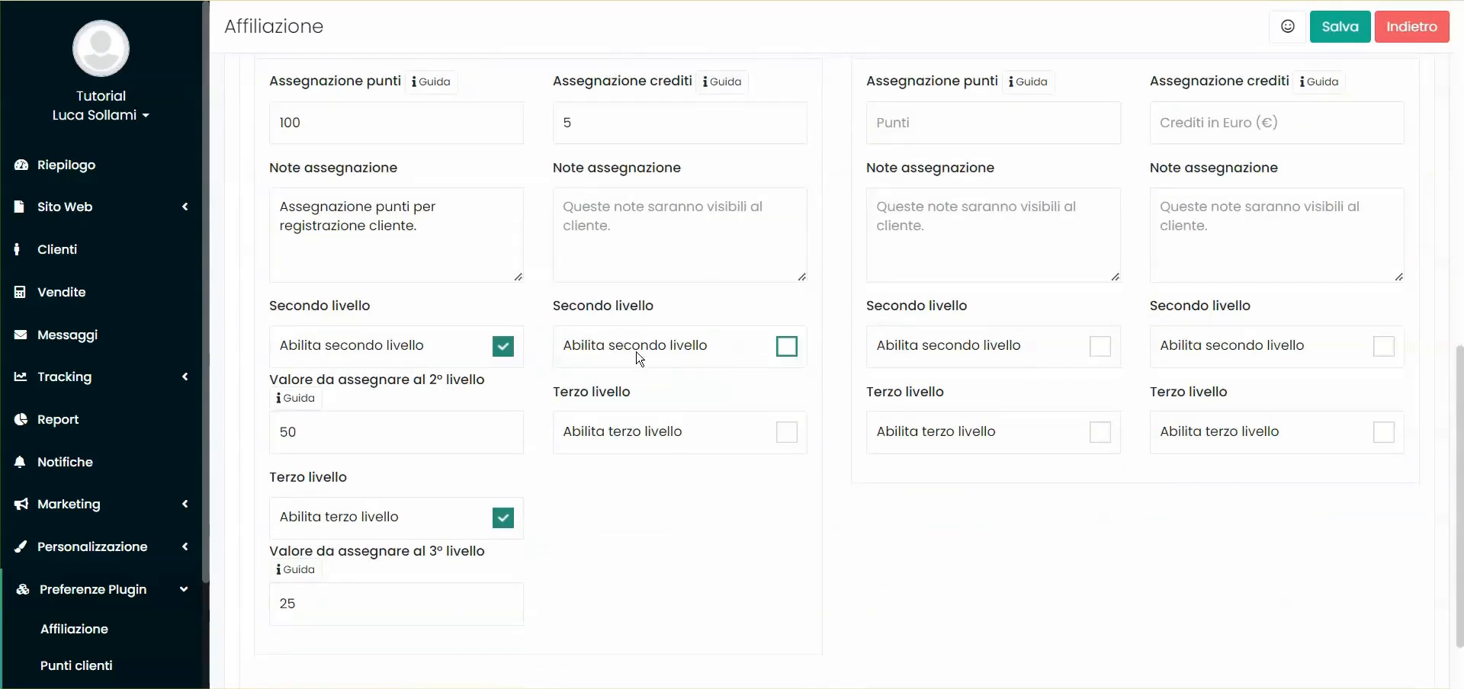
scroll(670, 426, down, 1)
click(688, 457)
click(626, 338)
scroll(613, 309, up, 1)
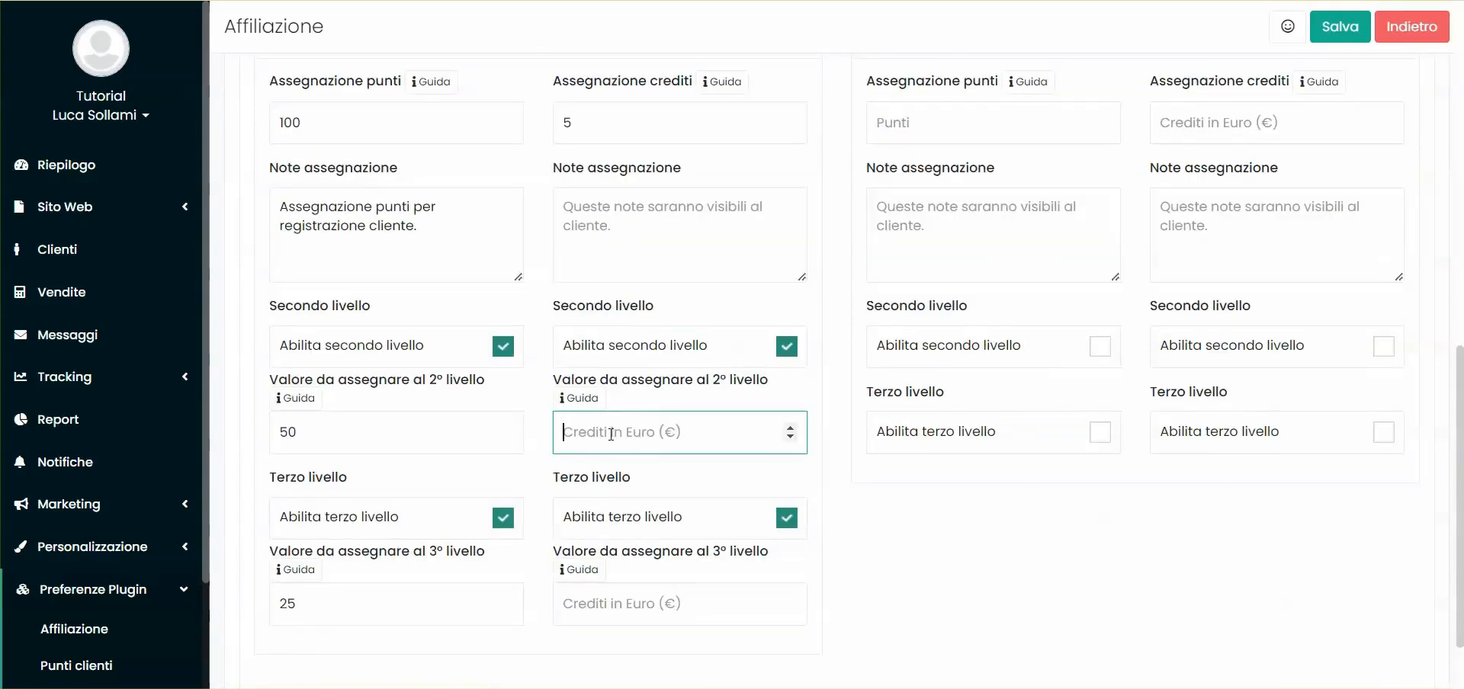
text(2)
click(644, 603)
scroll(877, 458, up, 2)
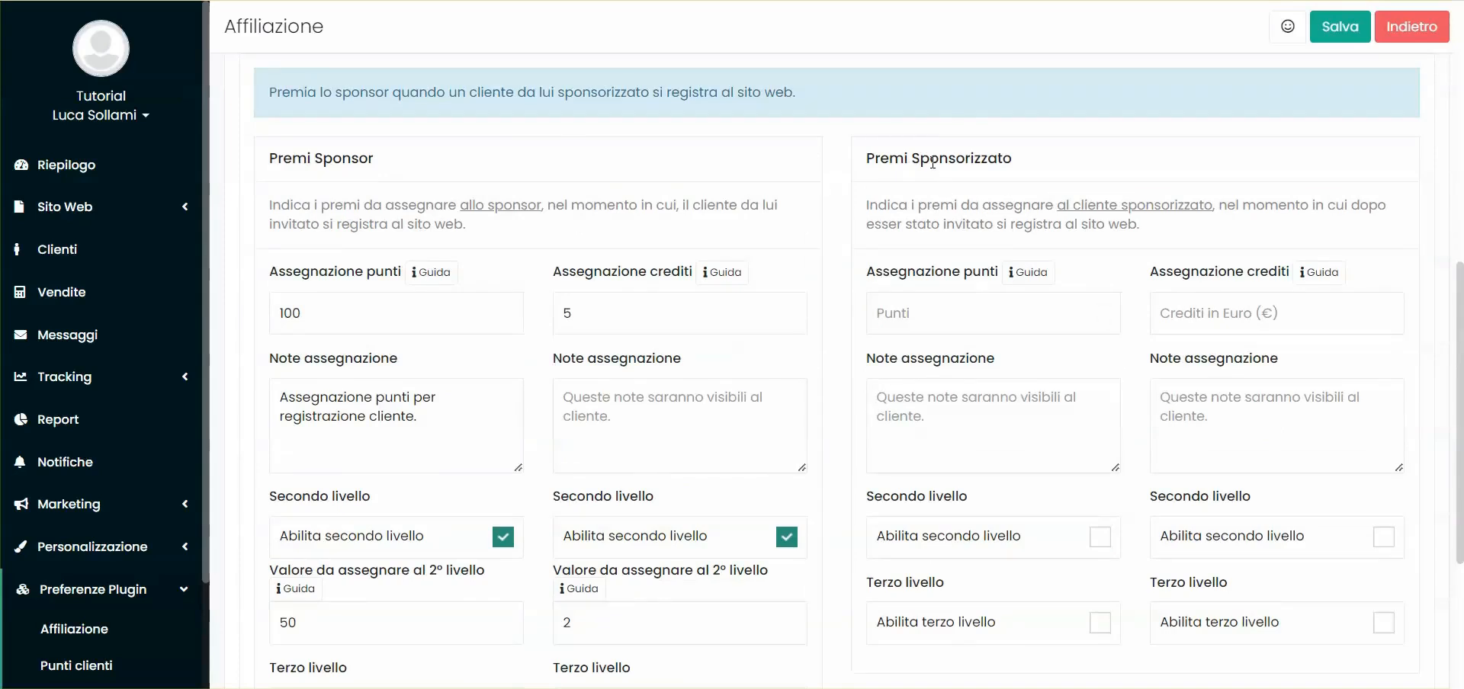
Give the sponsored client 50 points, leaving its second- and third-level rewards off
double_click(325, 161)
double_click(332, 304)
click(931, 306)
text(50)
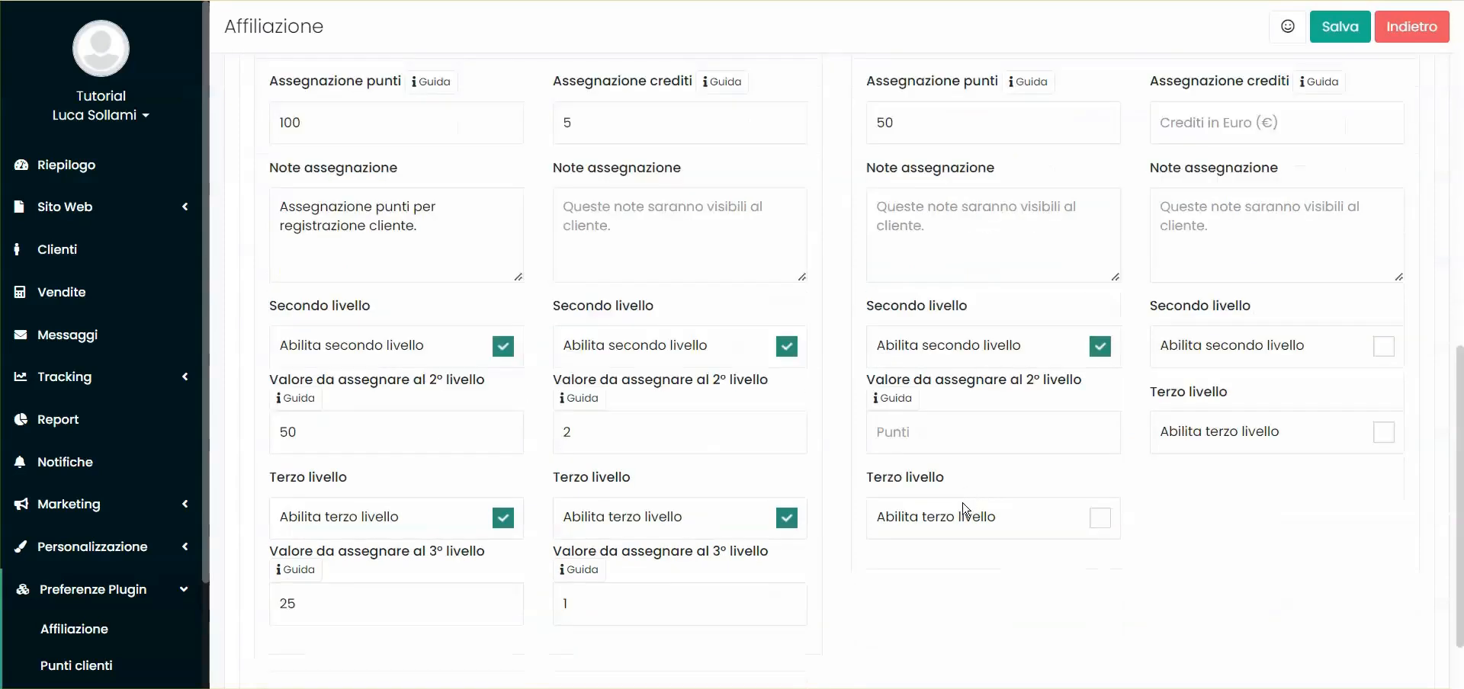
click(963, 506)
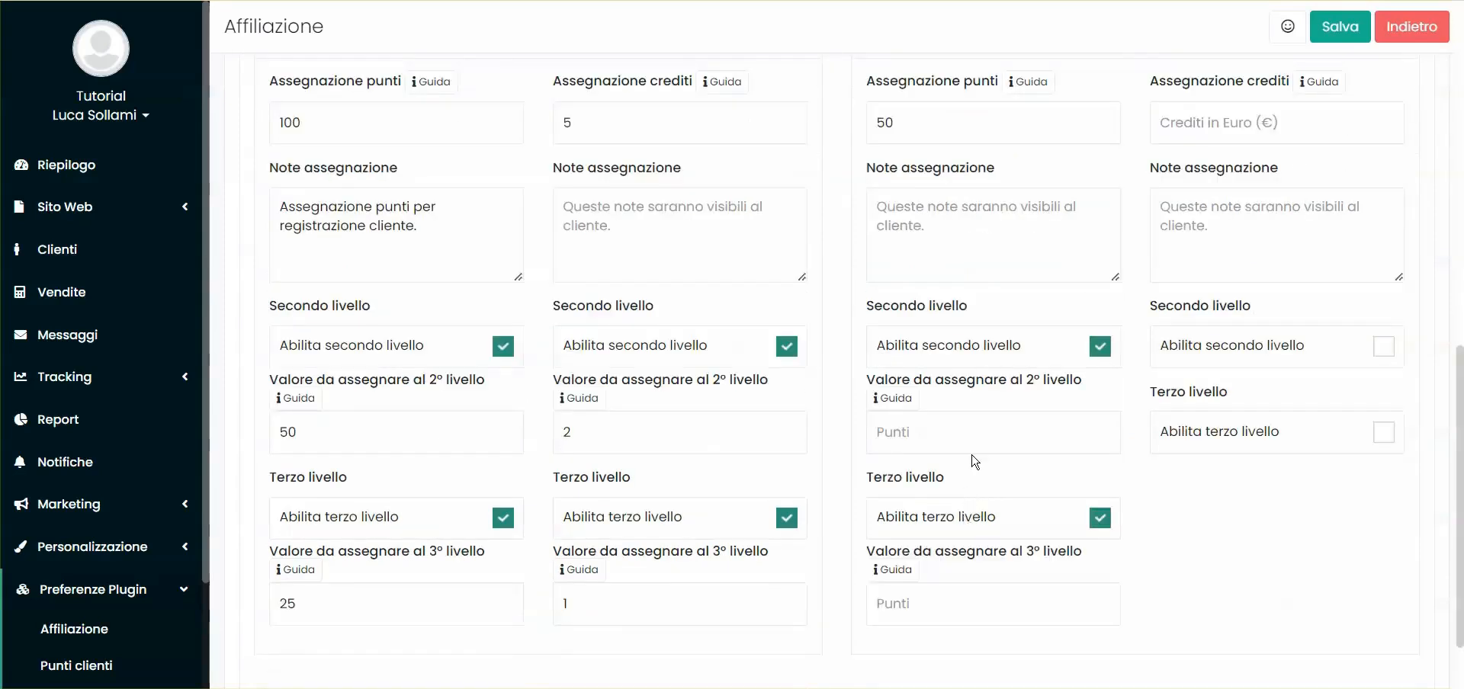
scroll(976, 462, down, 1)
click(1052, 426)
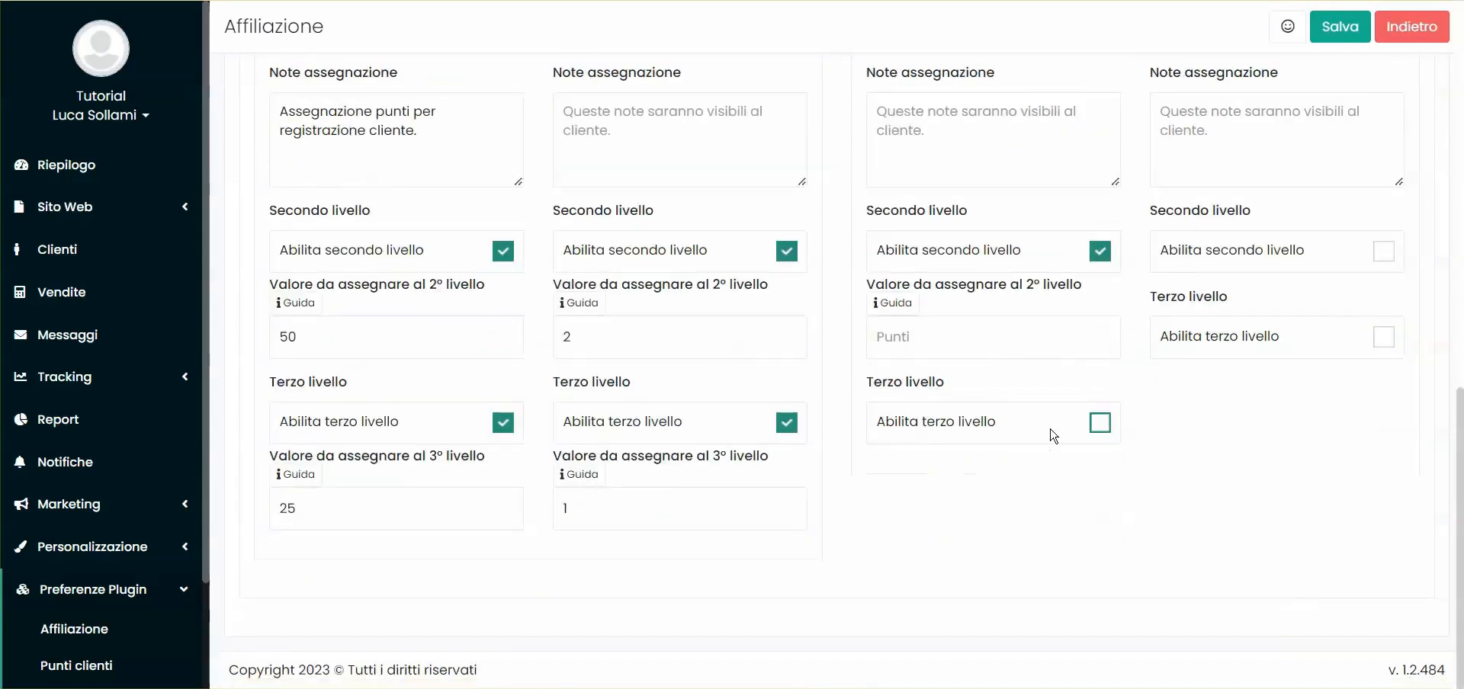
click(1102, 251)
scroll(1075, 290, up, 2)
scroll(838, 327, up, 1)
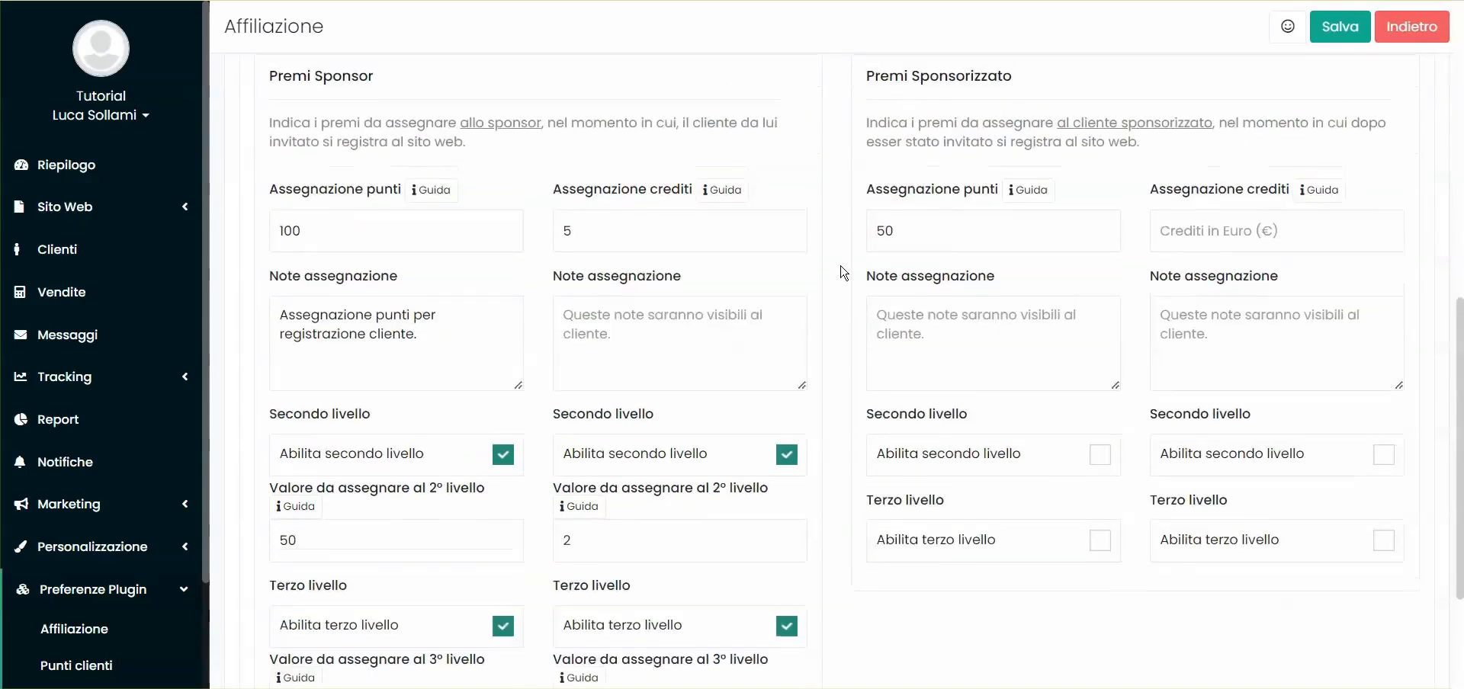
scroll(823, 284, up, 5)
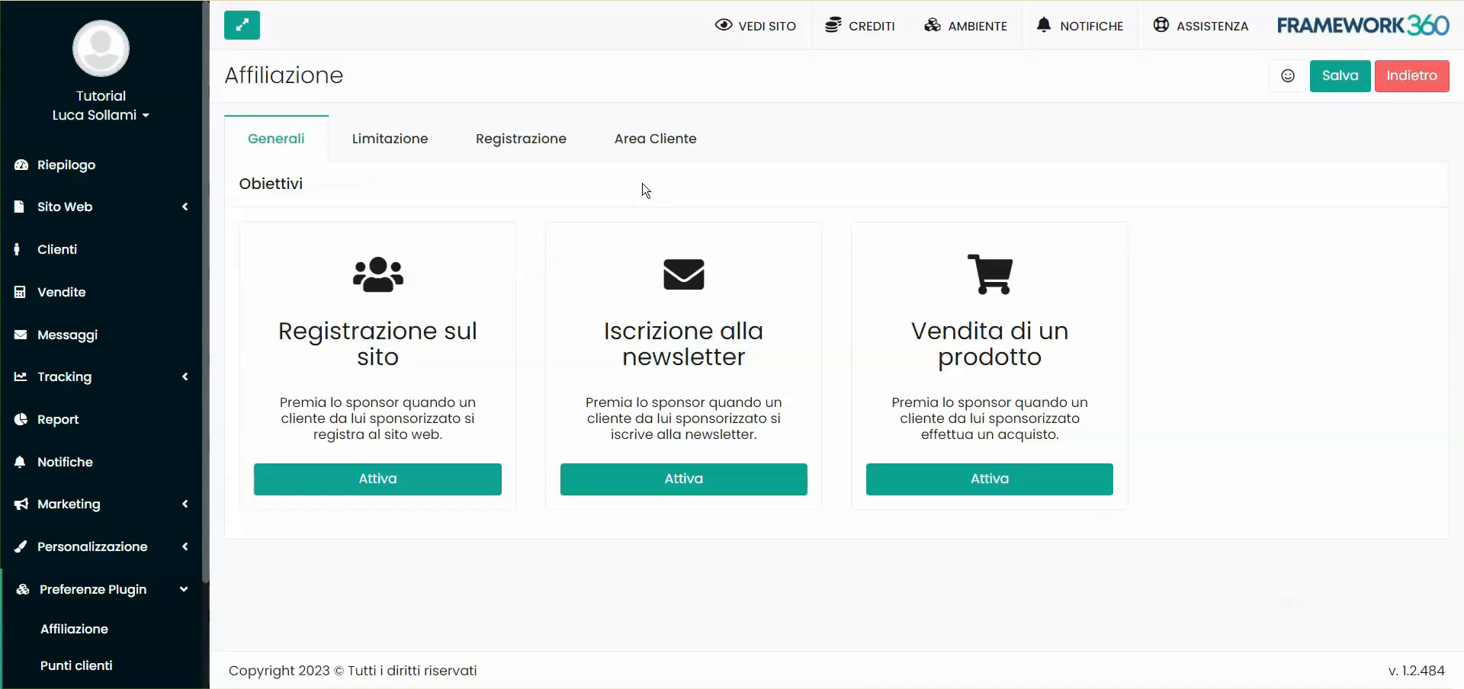
Activate the Iscrizione alla newsletter goal and review its sponsor points and credits values
click(712, 480)
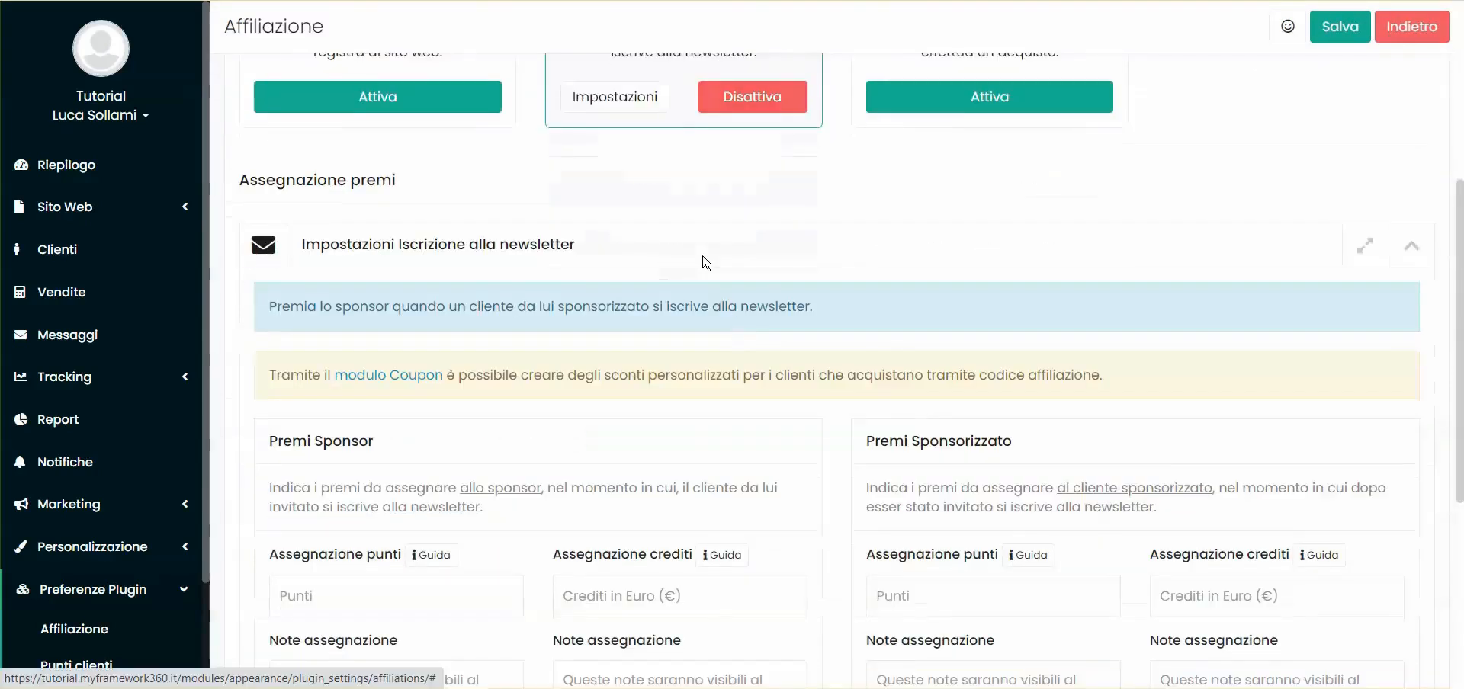
scroll(707, 298, down, 5)
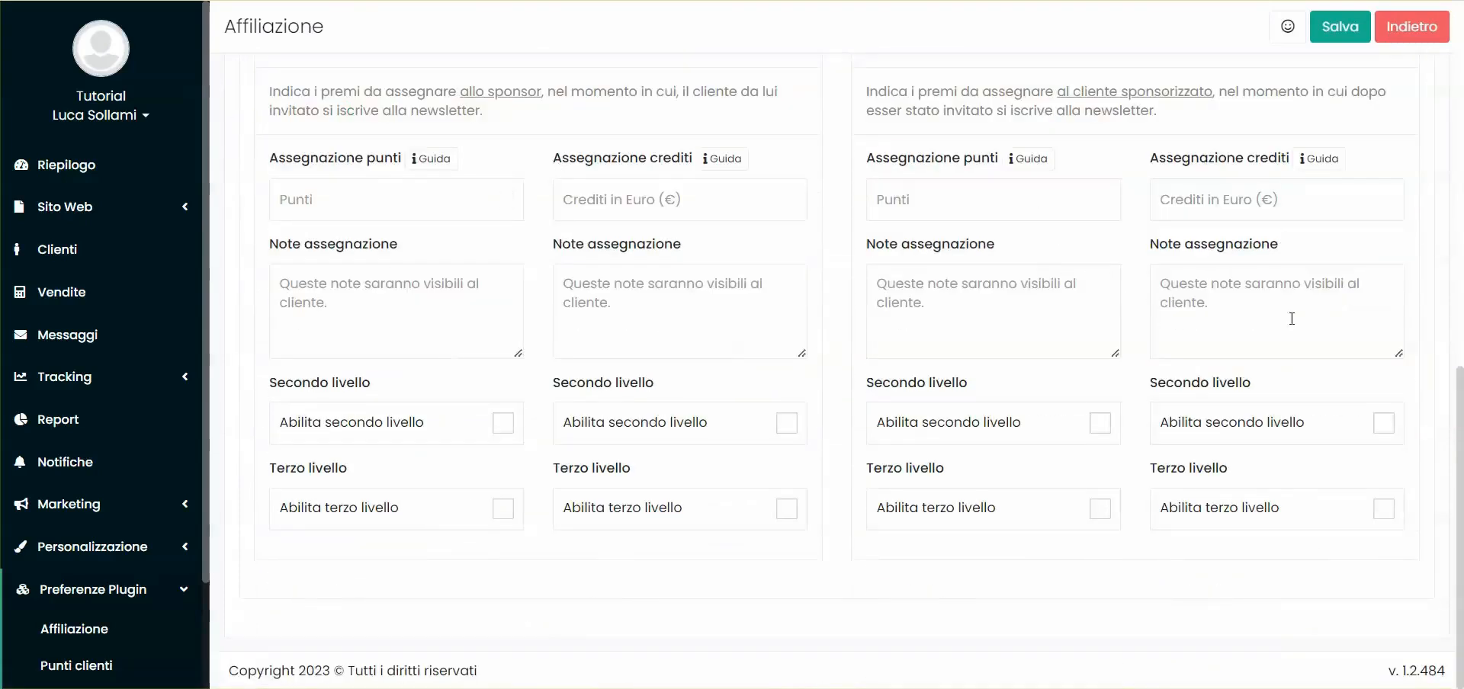
scroll(606, 546, up, 1)
click(359, 288)
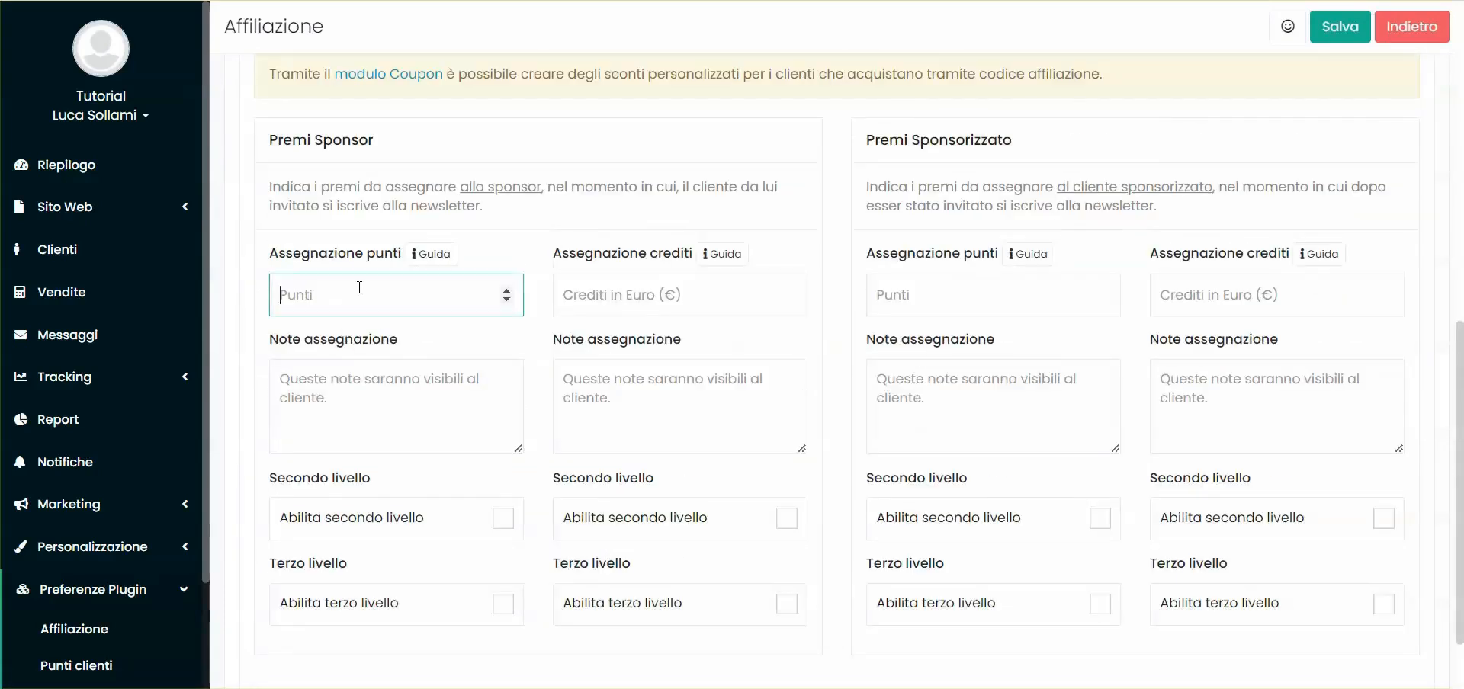
double_click(385, 254)
click(385, 291)
scroll(358, 292, up, 1)
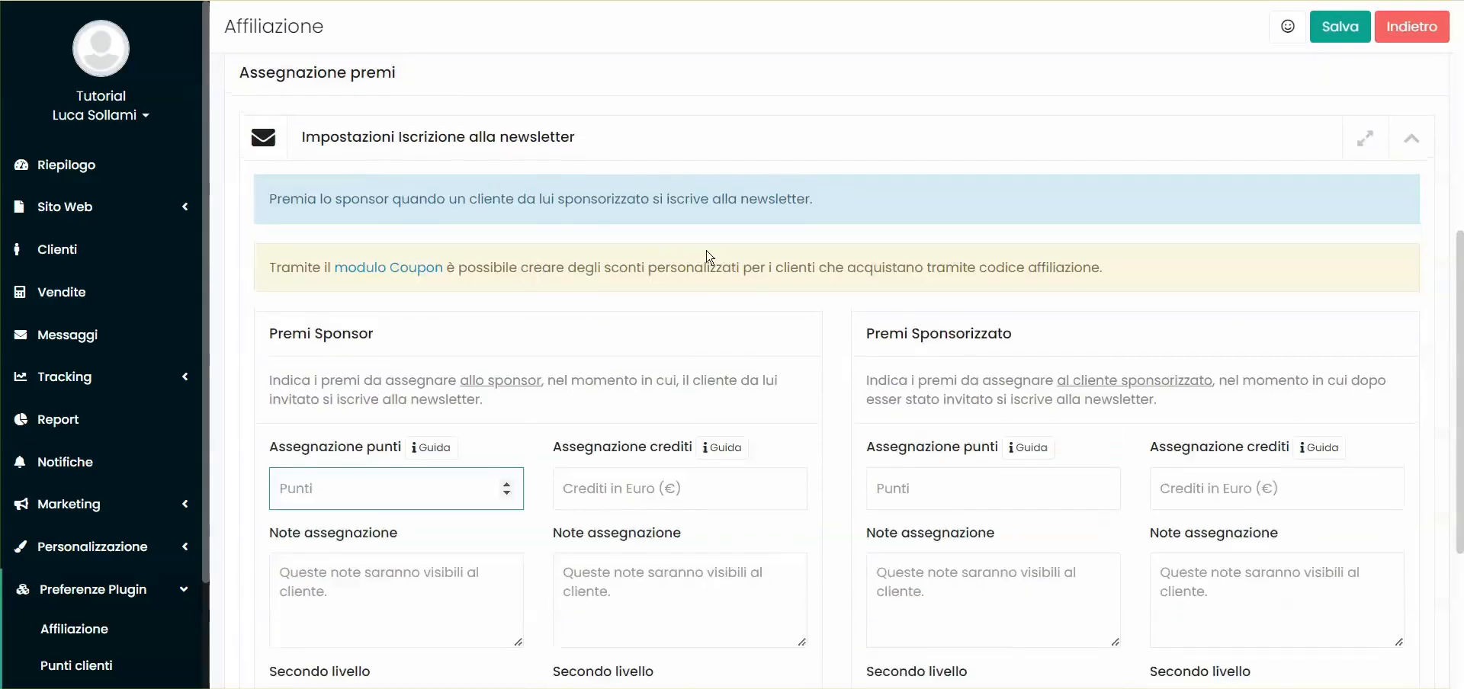
double_click(343, 235)
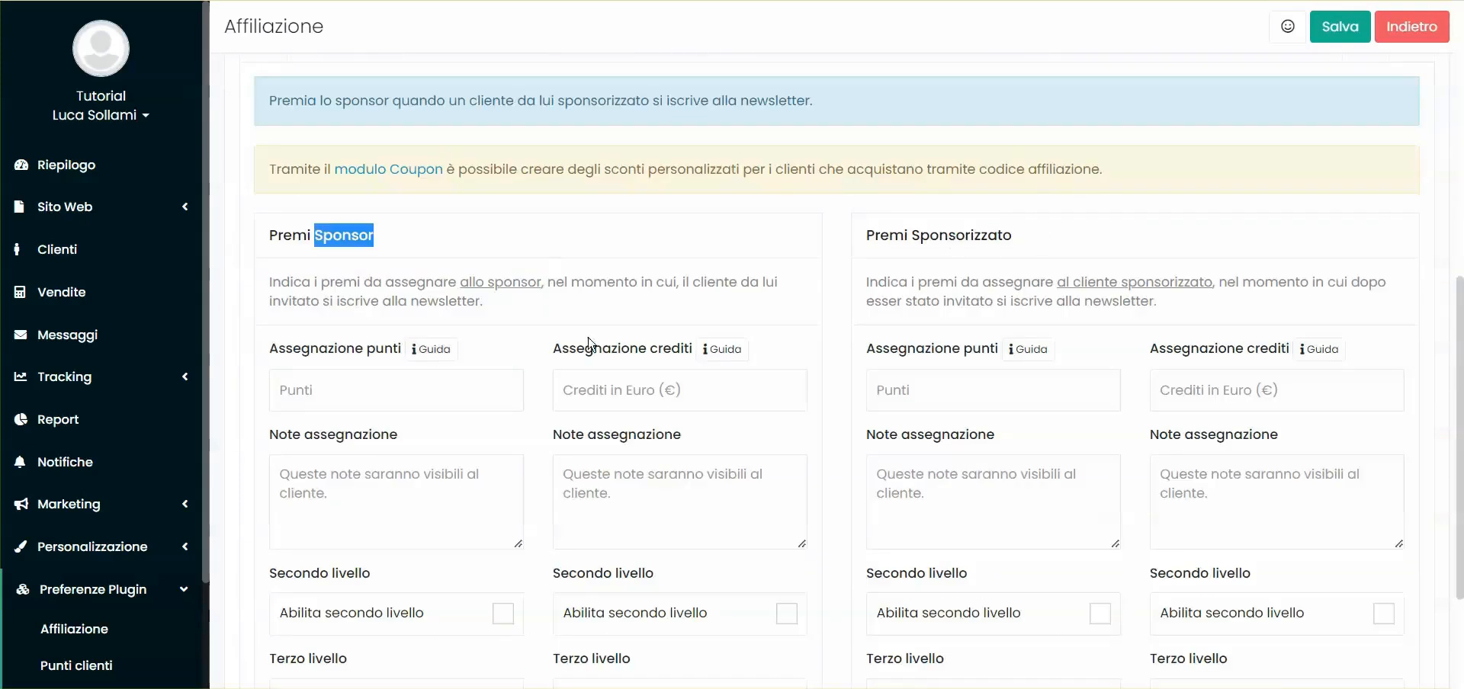
click(386, 382)
click(681, 392)
Make Vendita di un prodotto the active affiliate objective
scroll(716, 378, up, 5)
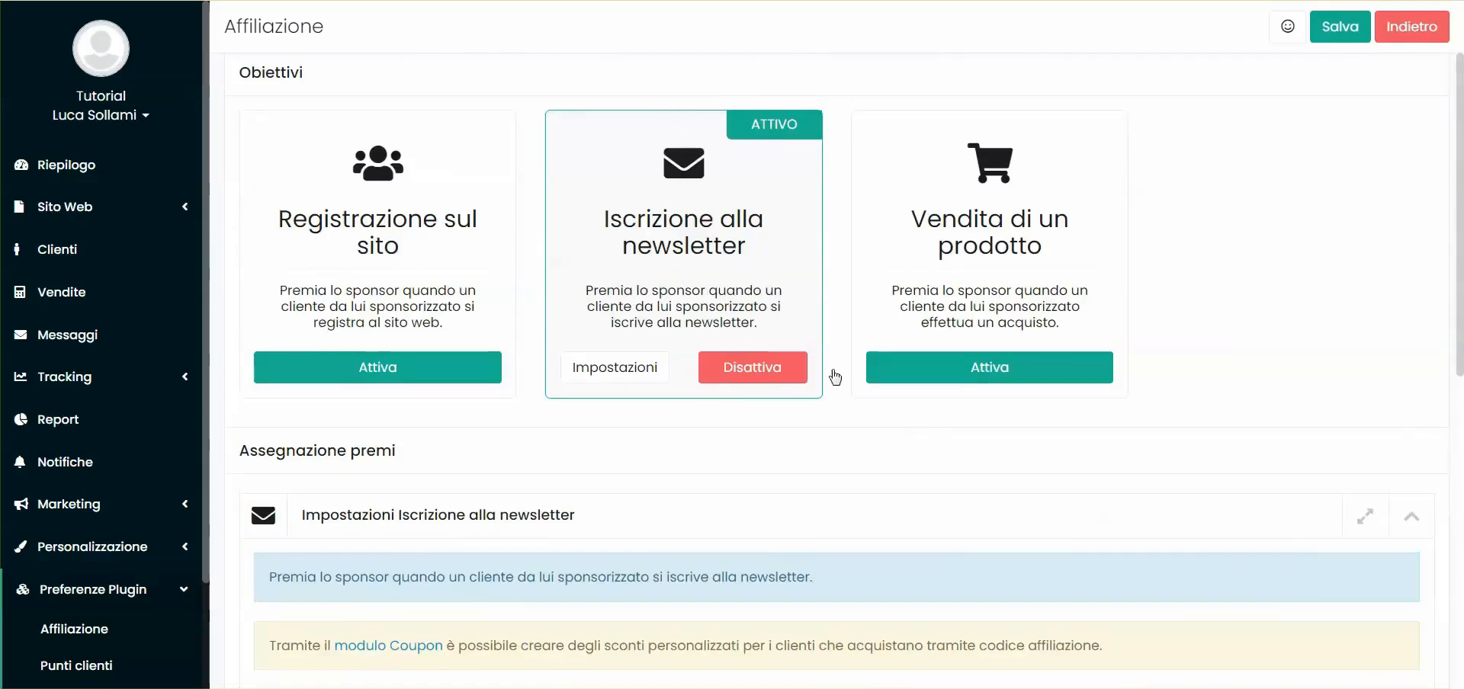
scroll(838, 389, down, 3)
scroll(843, 406, up, 3)
scroll(848, 410, up, 2)
click(999, 478)
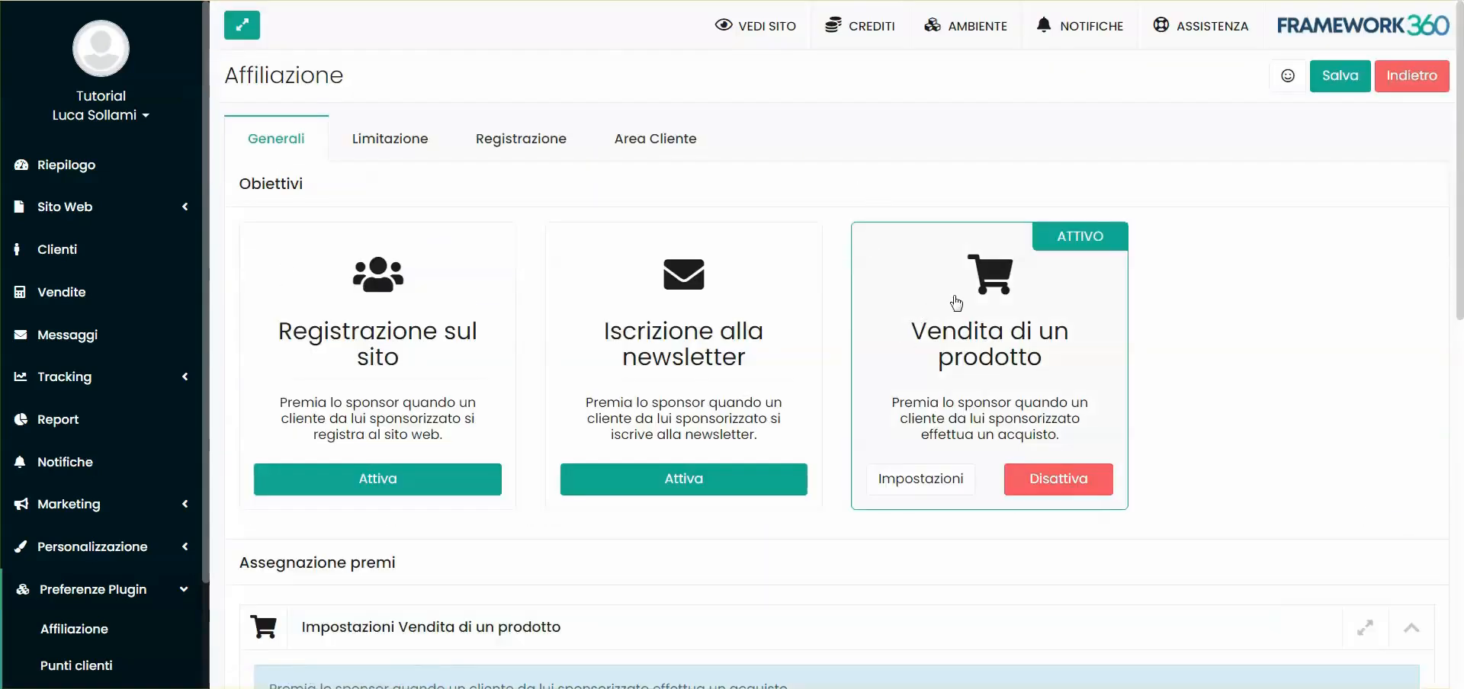
scroll(925, 312, down, 8)
click(663, 207)
click(661, 206)
click(645, 181)
scroll(657, 205, up, 1)
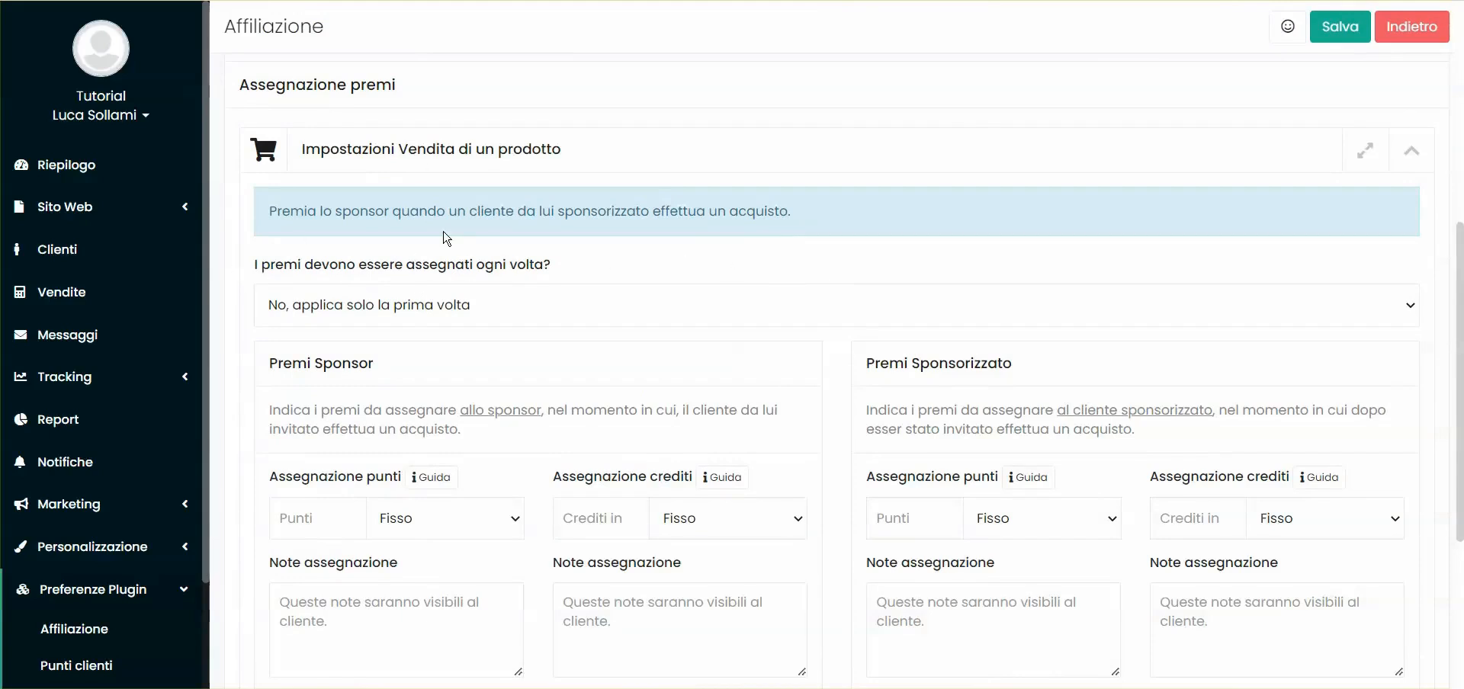
click(399, 317)
click(431, 354)
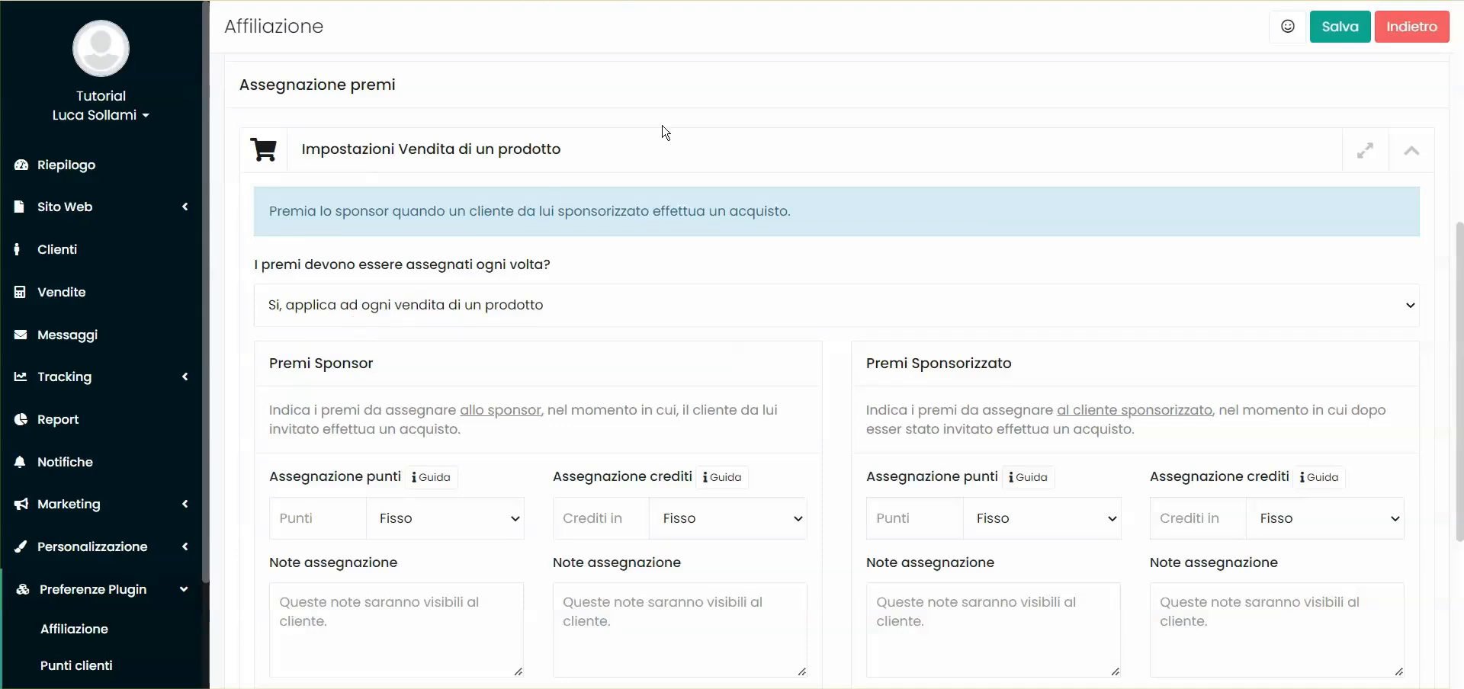
click(328, 309)
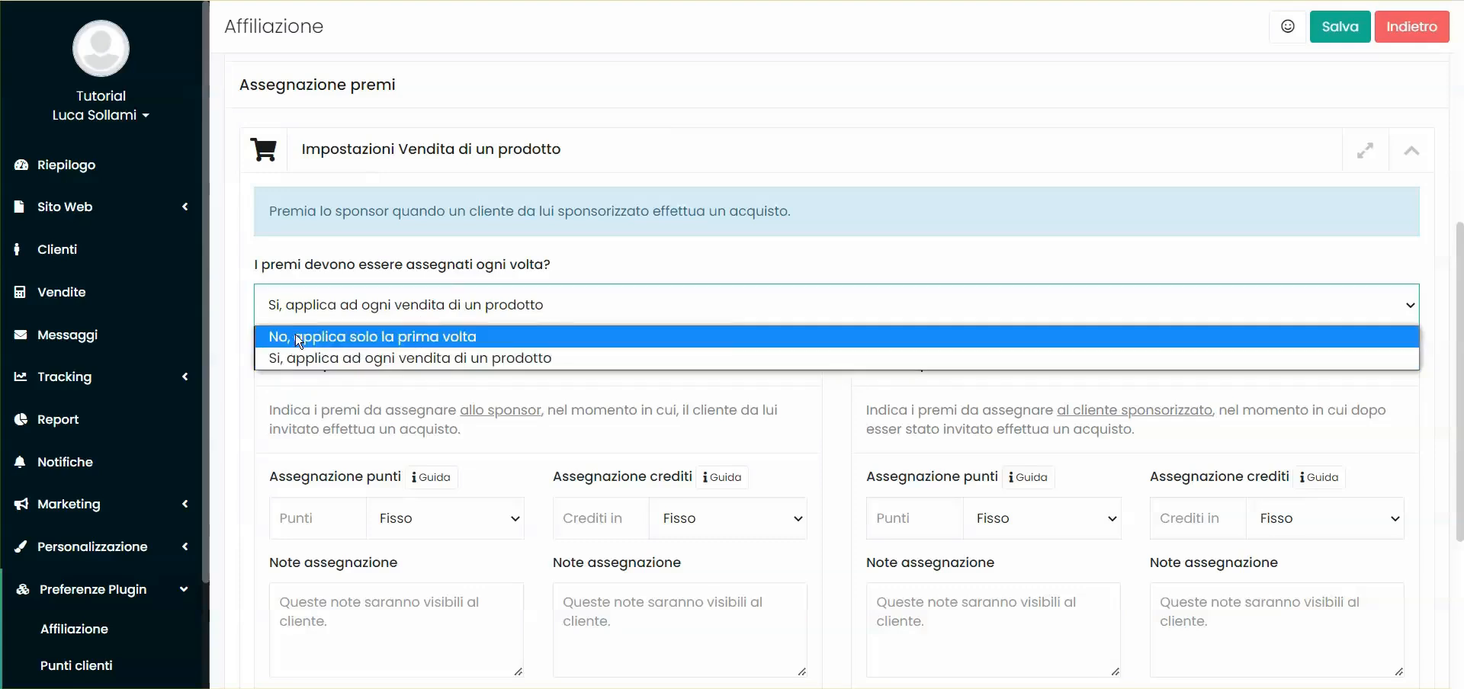
click(347, 336)
click(385, 272)
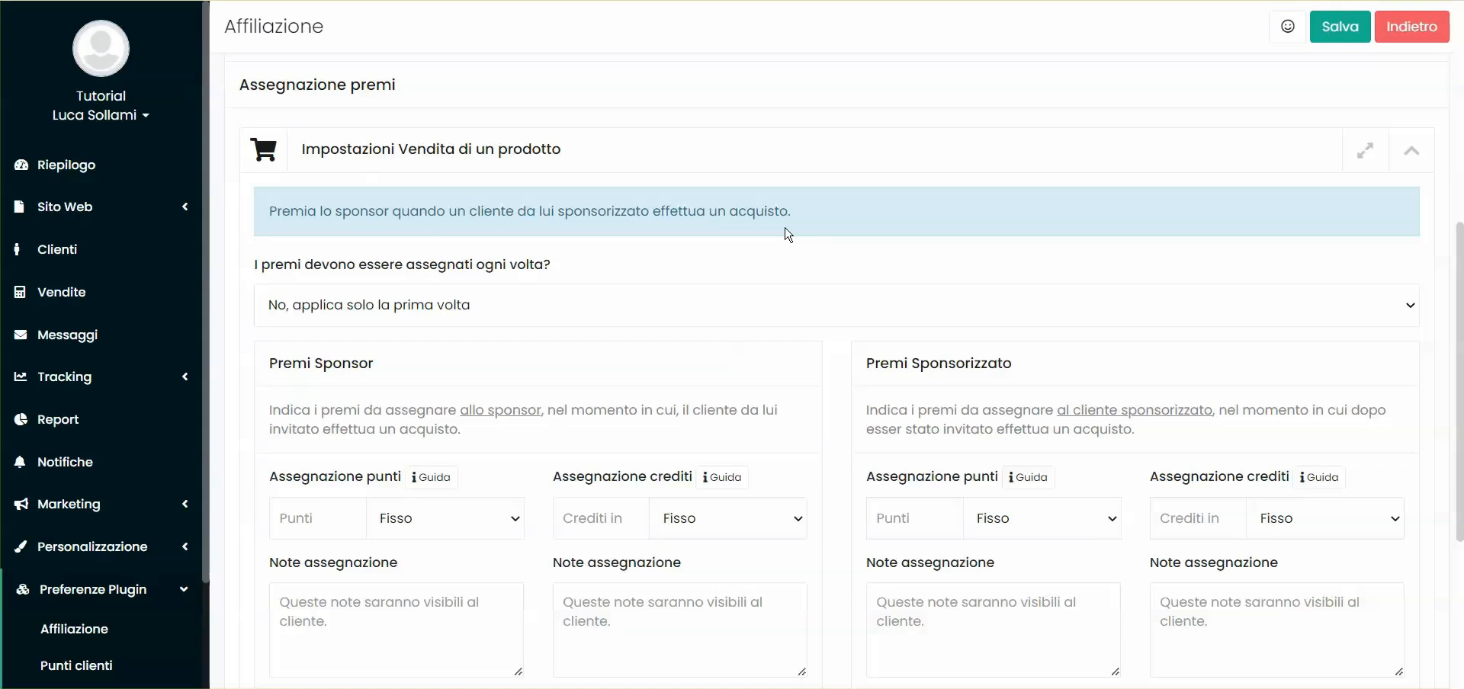
Enter 10 as the sponsor's points reward under Assegnazione punti
scroll(676, 217, down, 1)
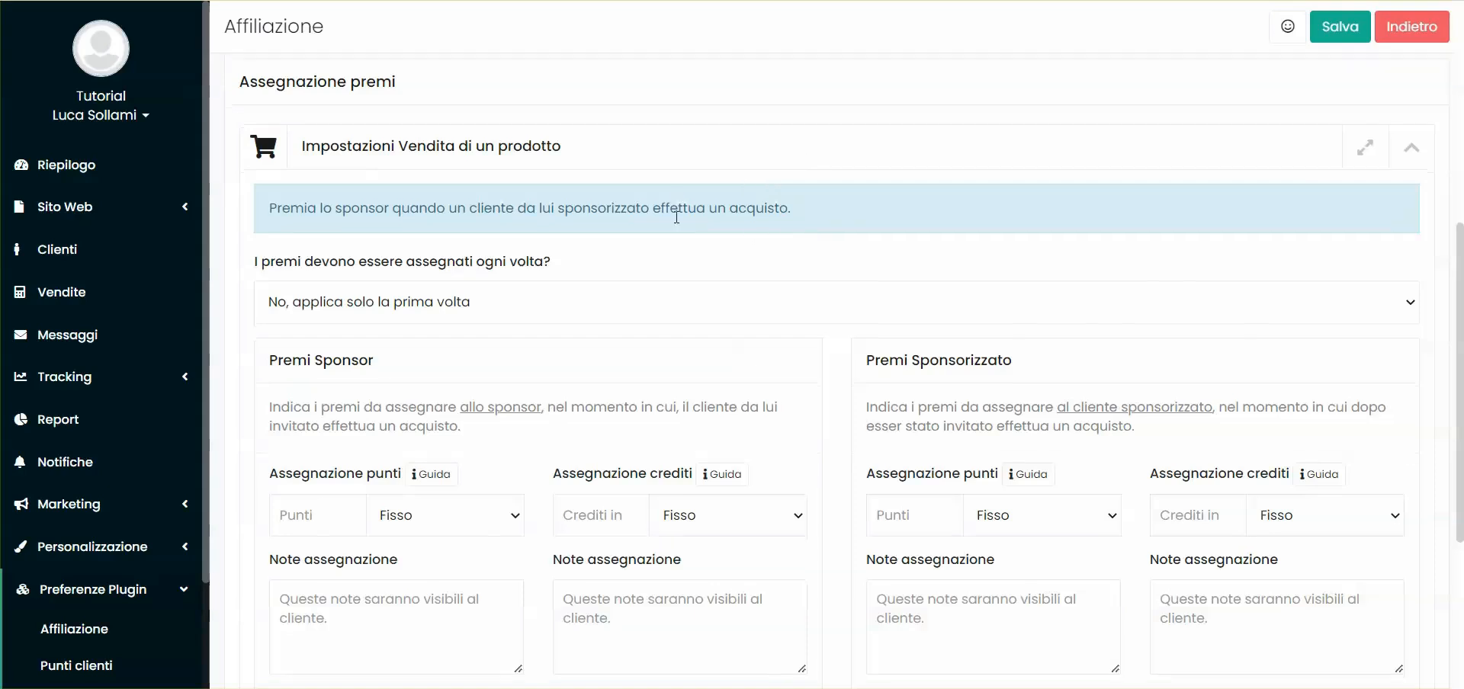
scroll(676, 217, down, 4)
drag(265, 200, 390, 195)
click(398, 199)
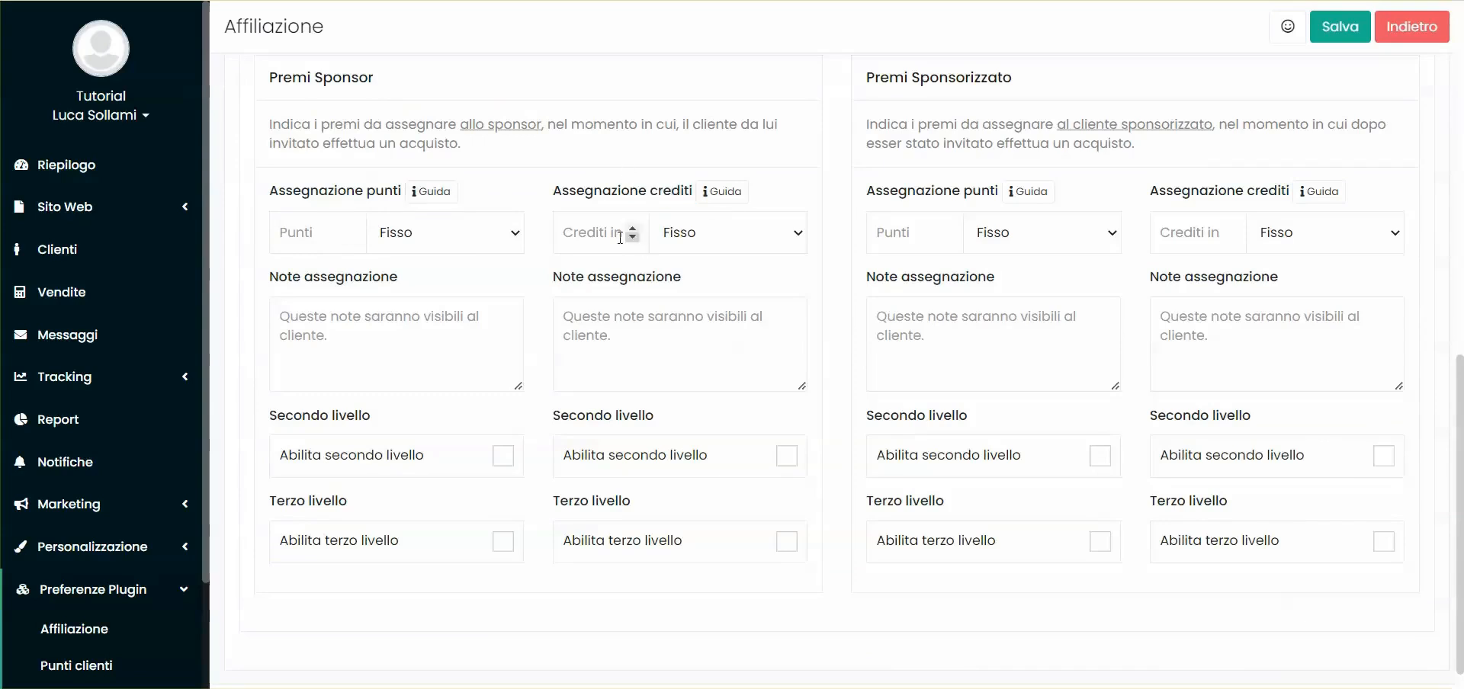
click(293, 241)
click(421, 238)
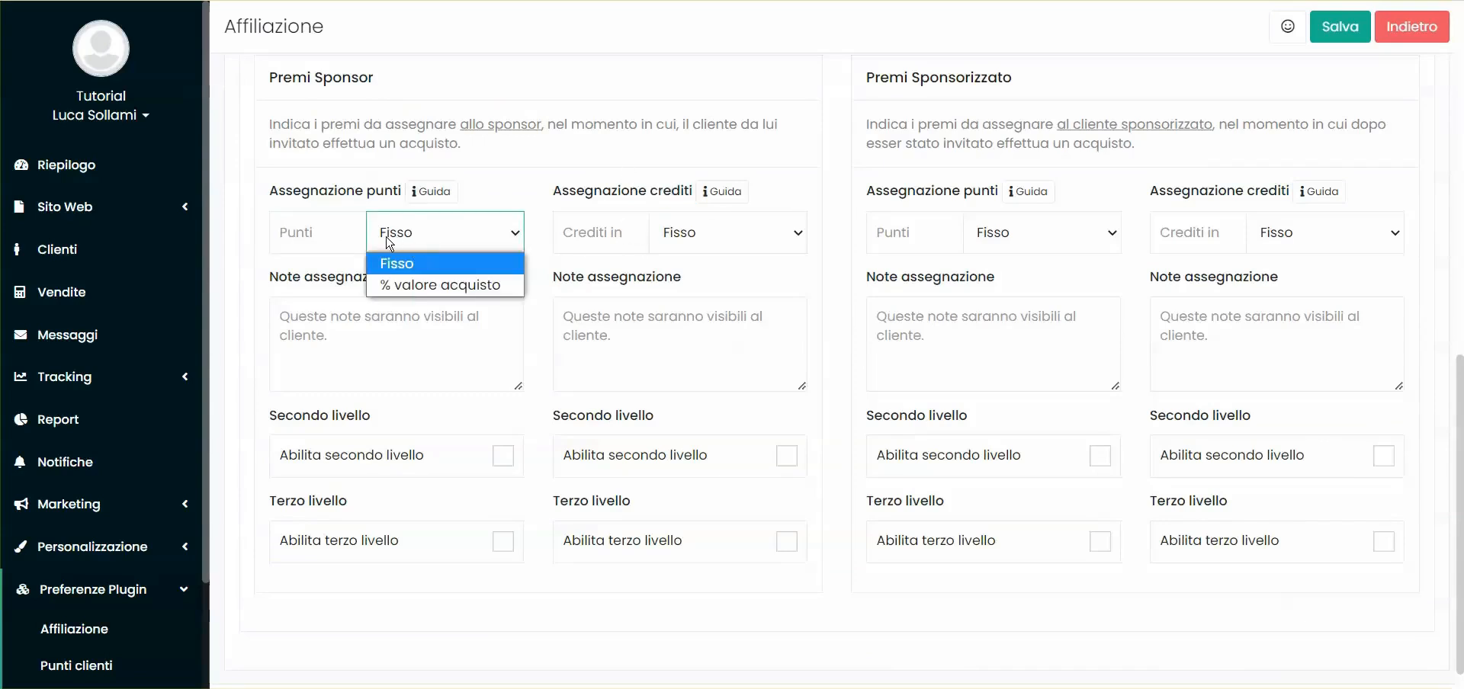
click(423, 239)
click(423, 239)
click(436, 288)
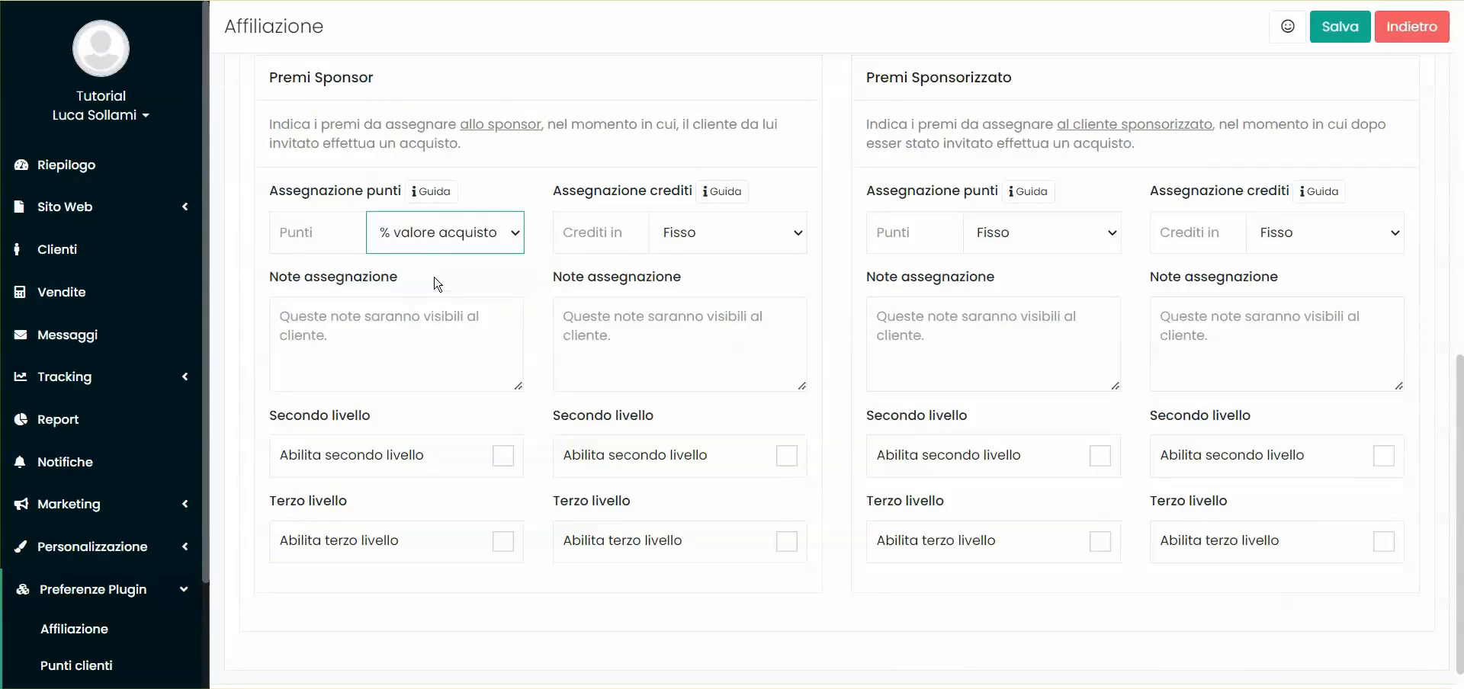
click(316, 231)
text(10)
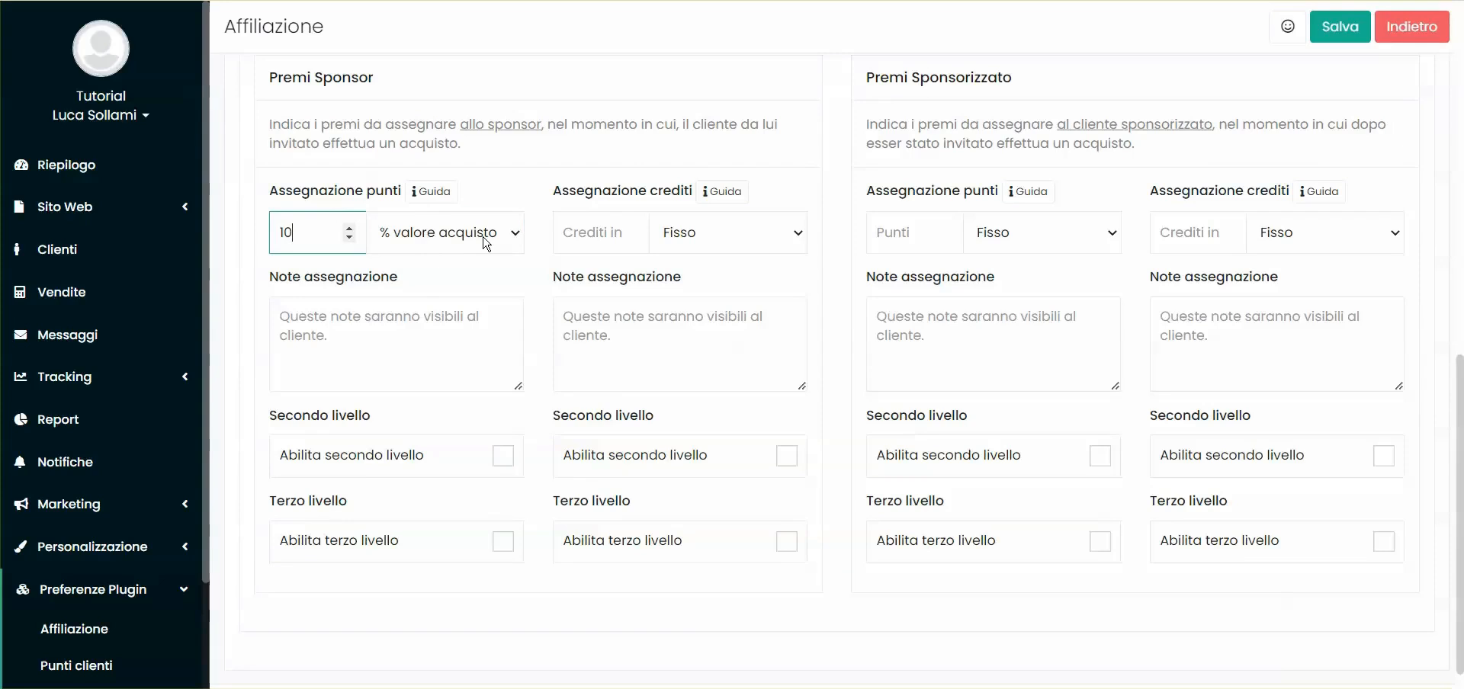
double_click(343, 79)
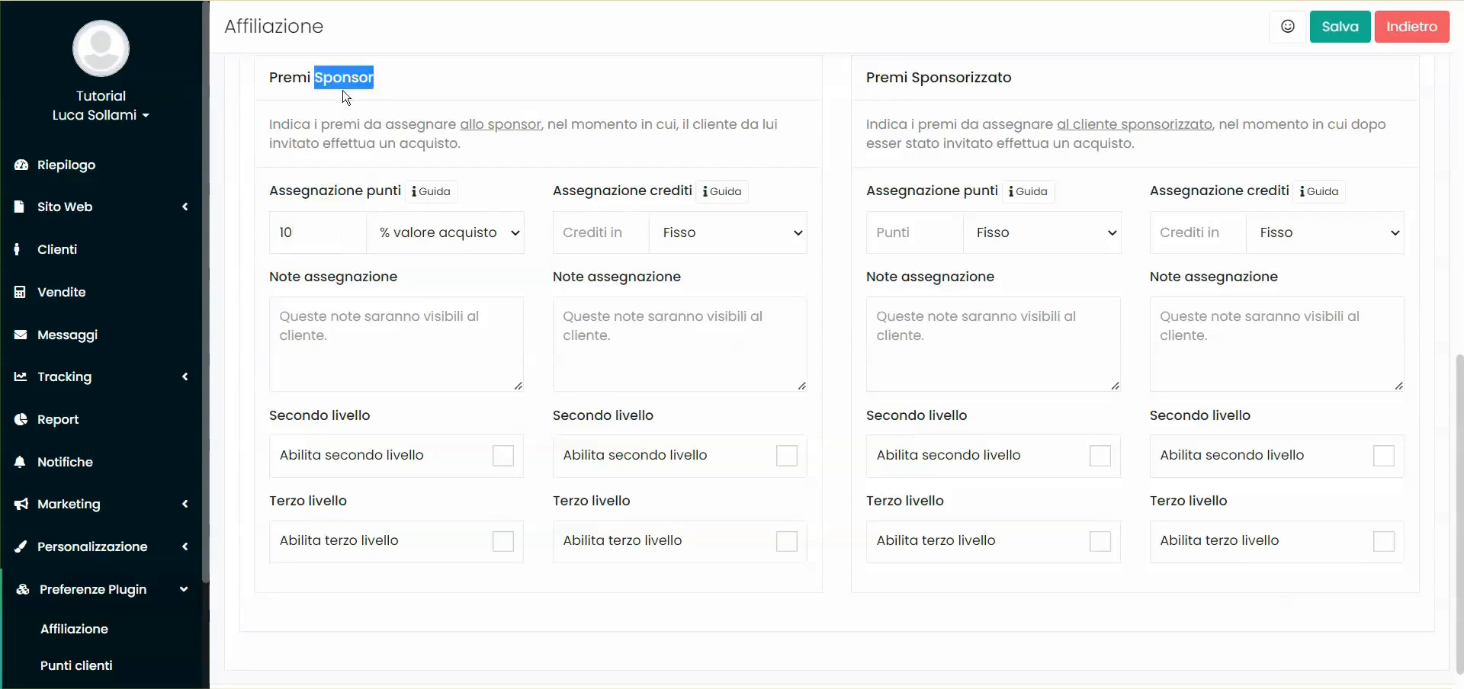
click(314, 232)
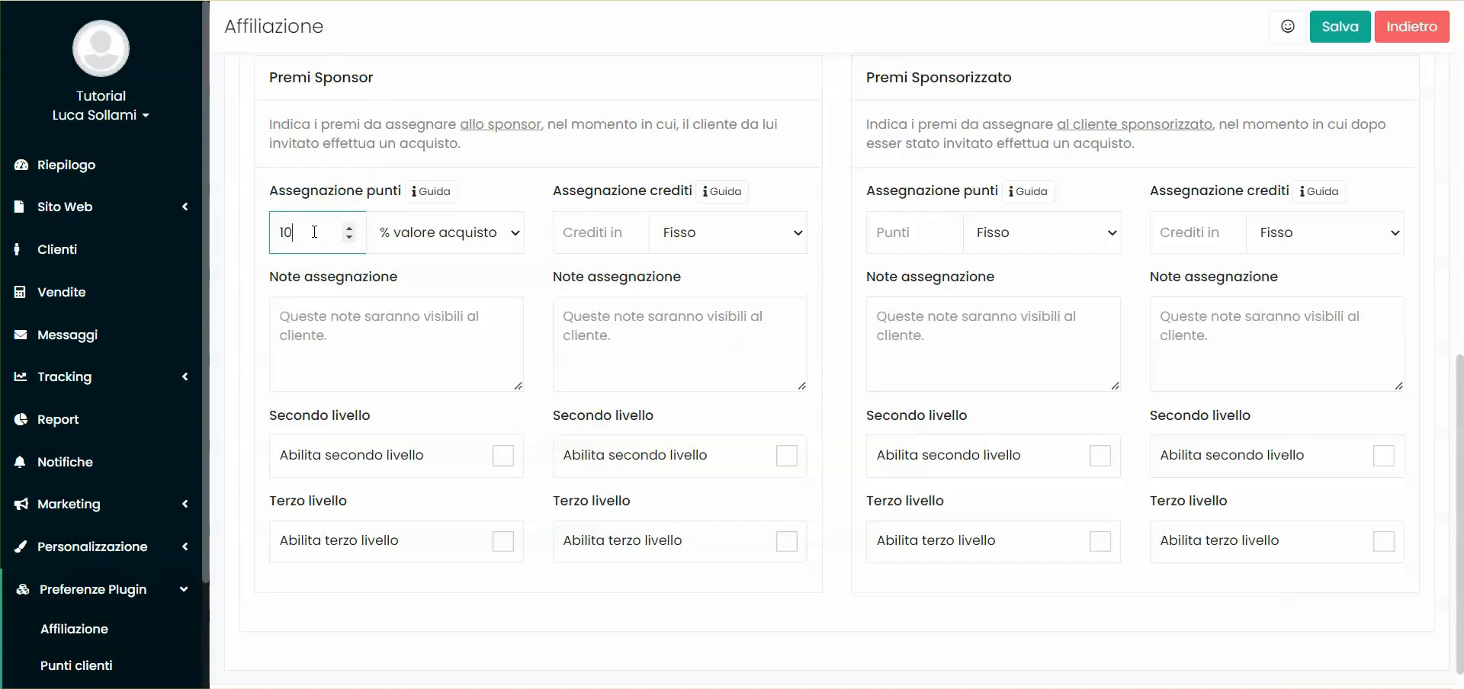
Set the sponsor's credits reward to 10, with both points and credits back on Fisso
click(595, 232)
click(680, 232)
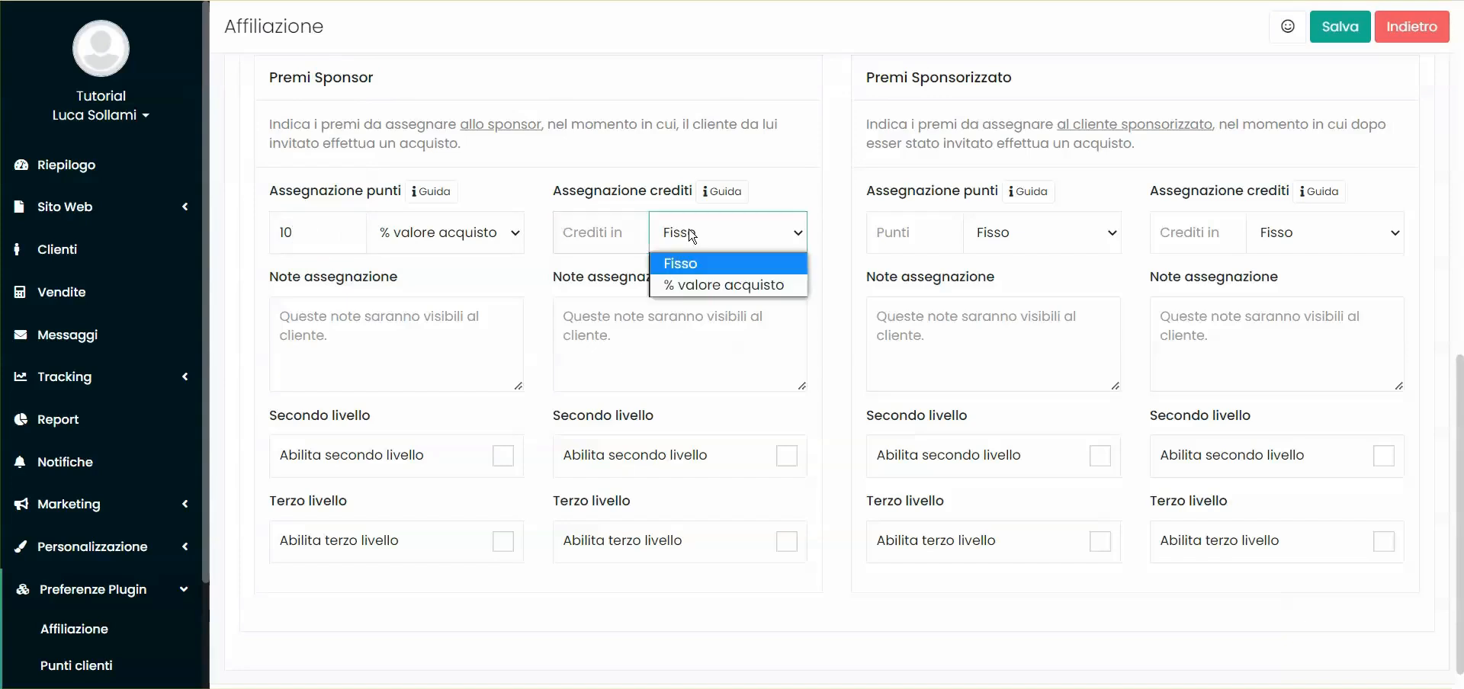
click(690, 279)
text(10)
click(674, 264)
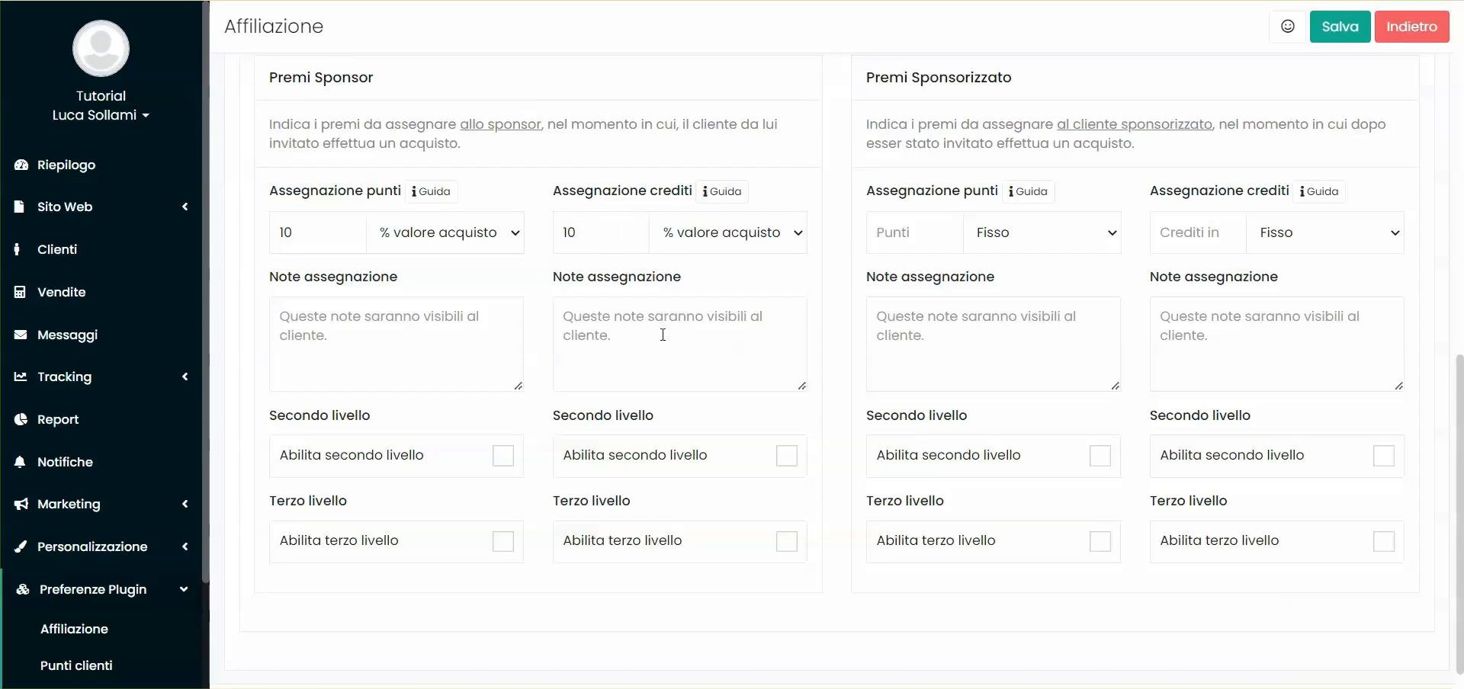
click(686, 233)
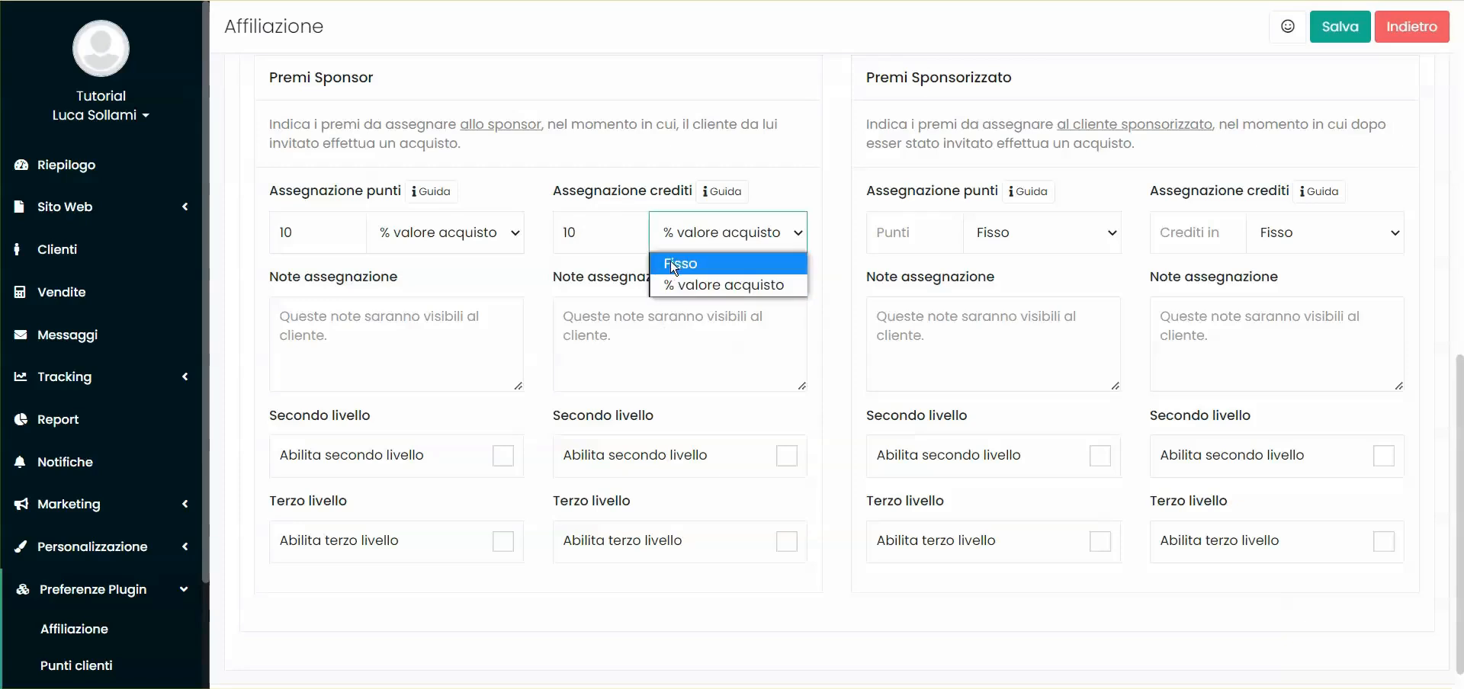
click(675, 265)
click(580, 233)
click(435, 233)
click(396, 264)
drag(311, 233, 249, 215)
click(397, 158)
Try the second- and third-level point and credit checkboxes, leaving them all off
scroll(457, 534, down, 1)
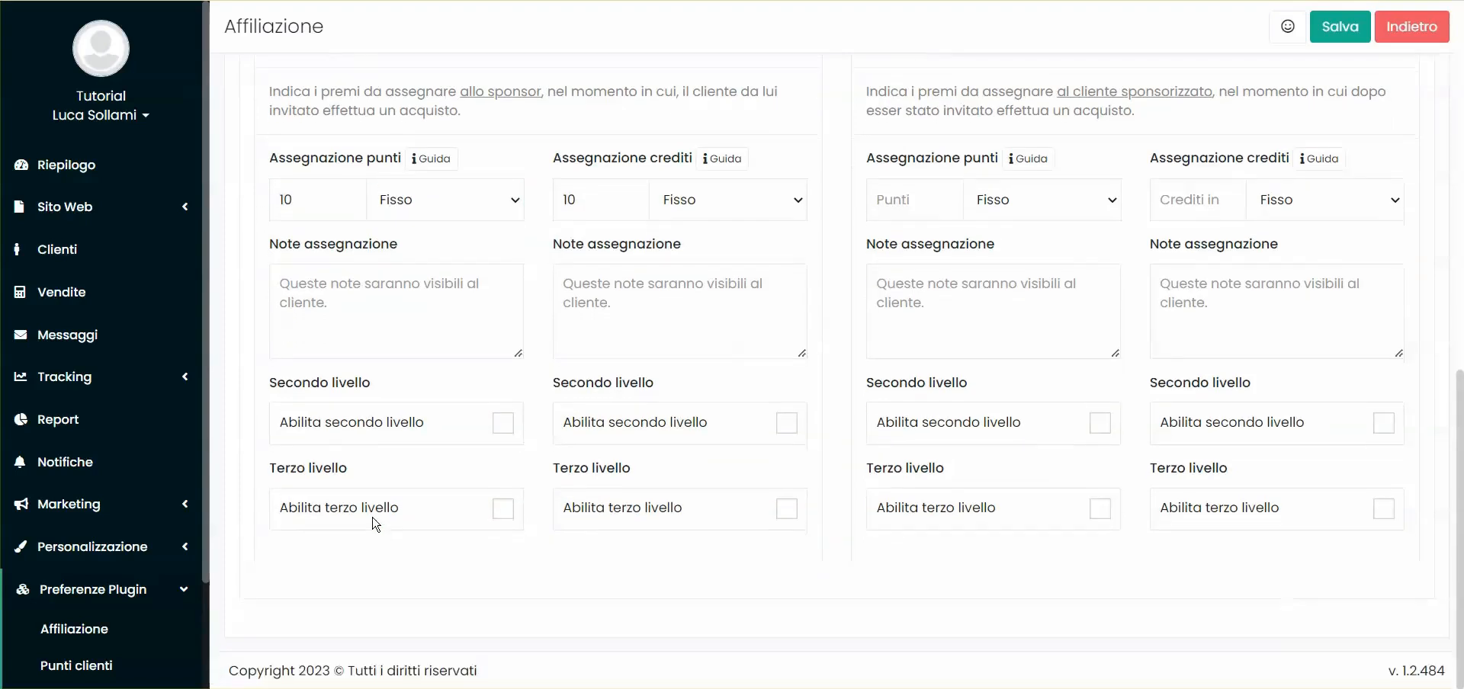
click(323, 433)
scroll(325, 429, down, 2)
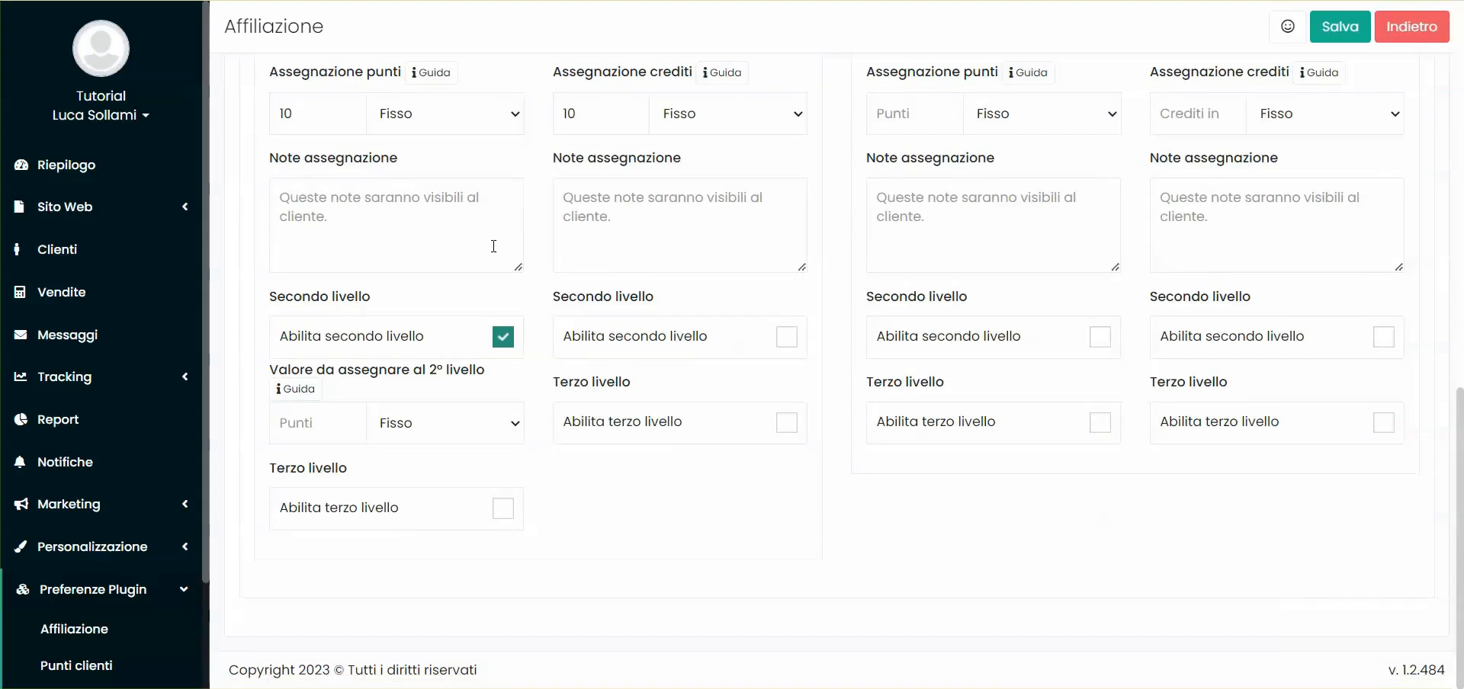
click(320, 423)
click(689, 425)
click(572, 336)
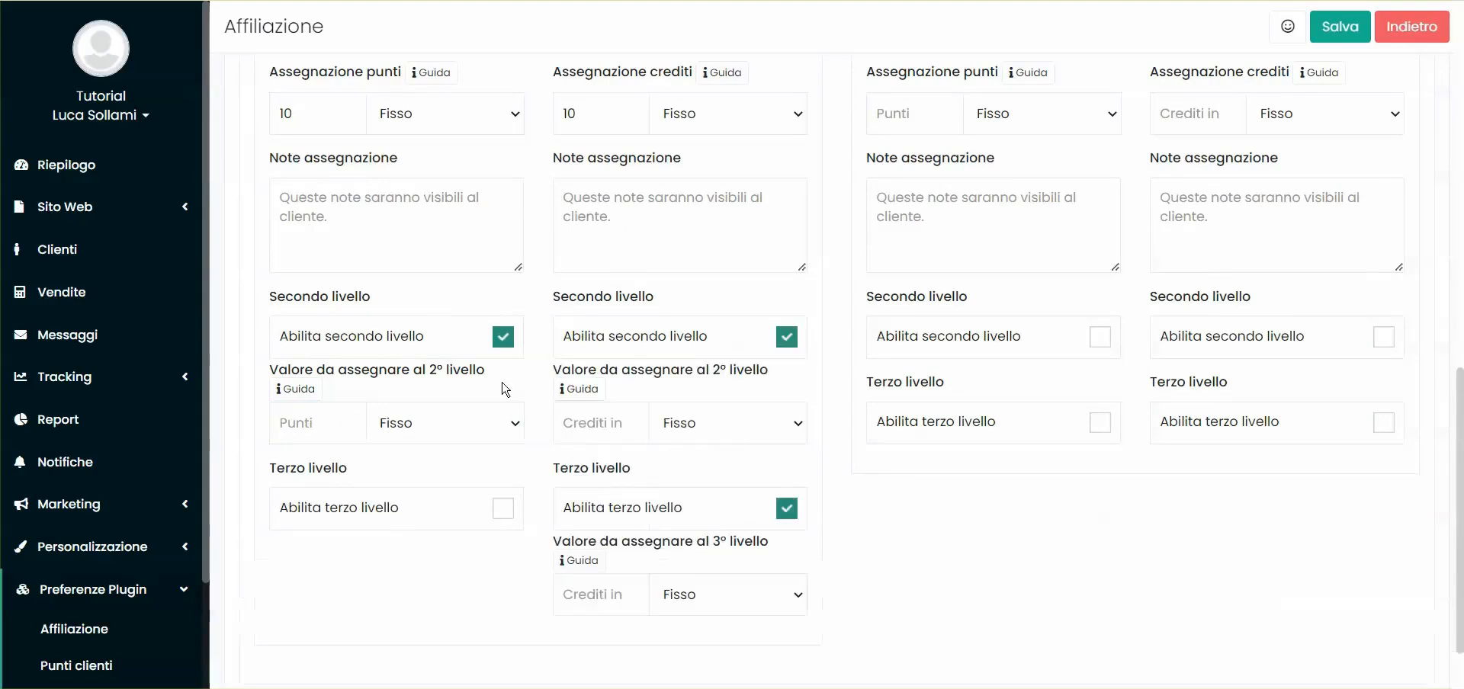
click(397, 523)
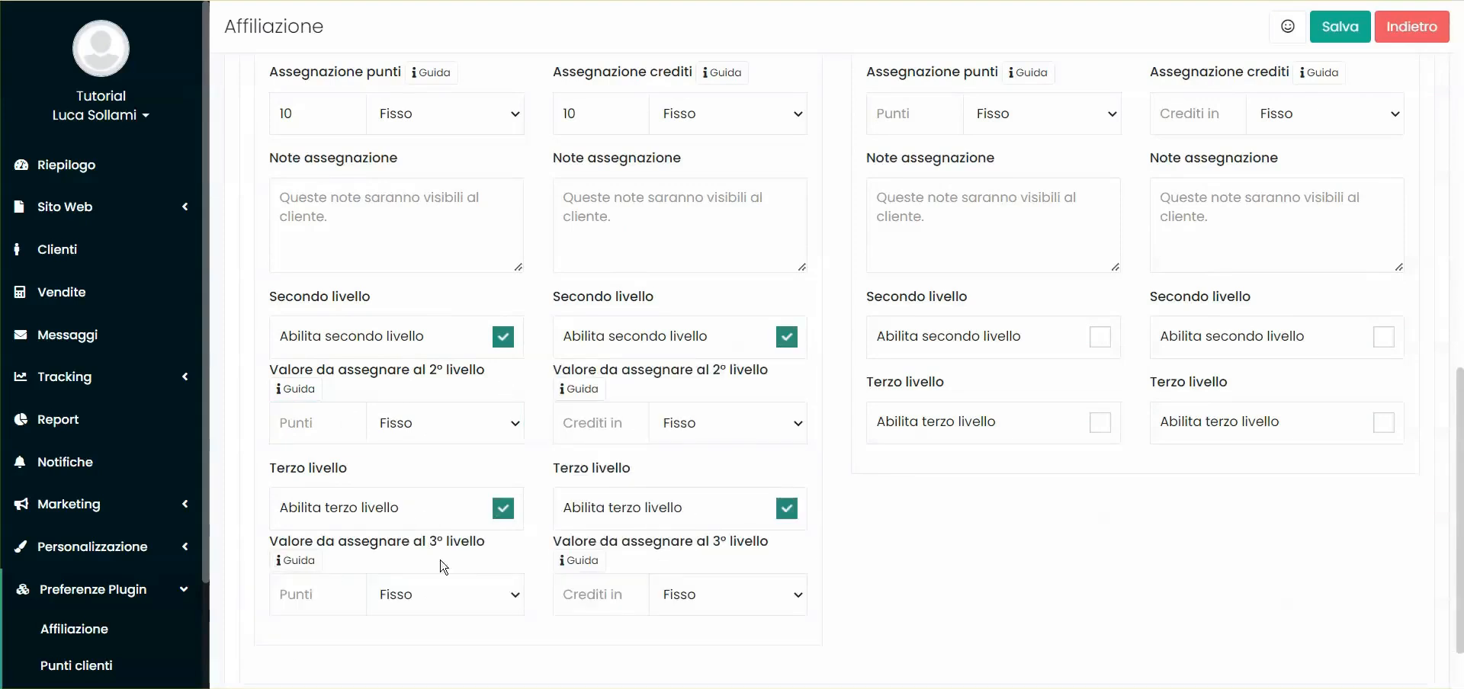
click(501, 339)
click(788, 339)
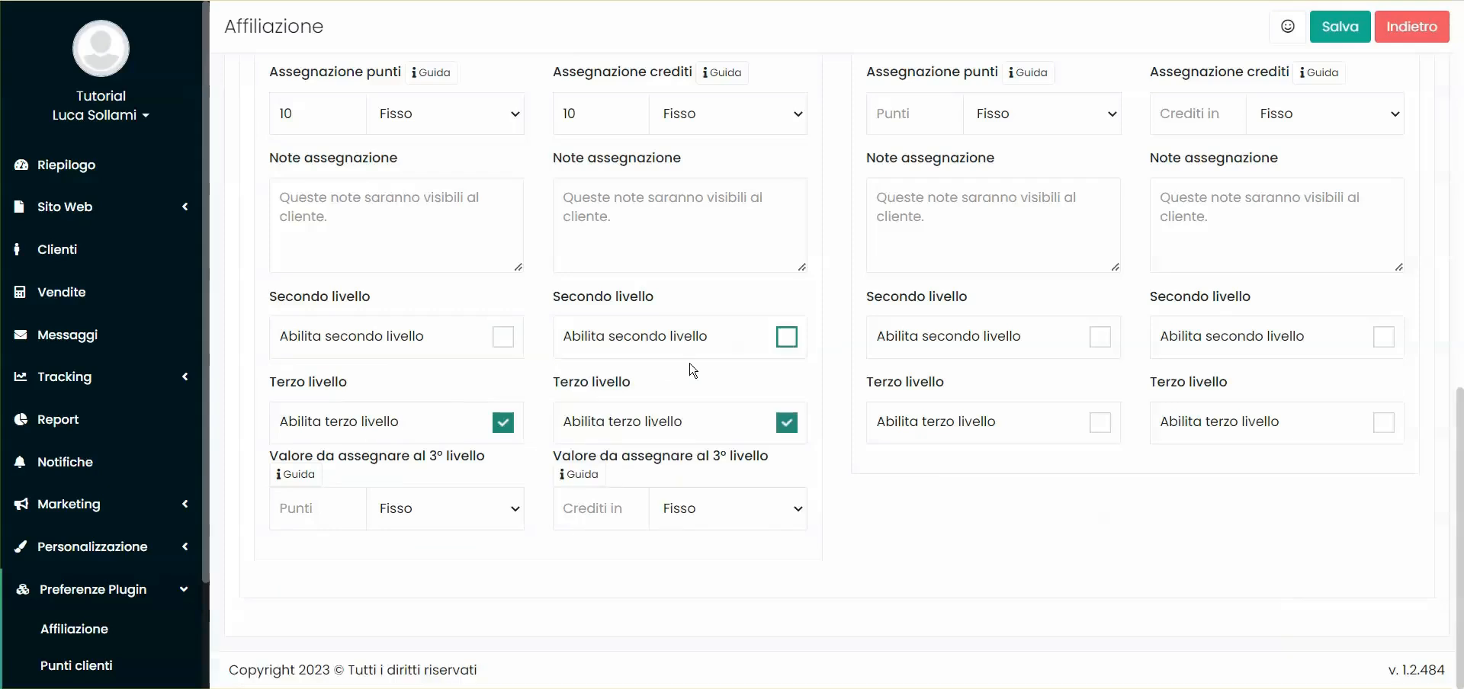
click(503, 424)
click(787, 423)
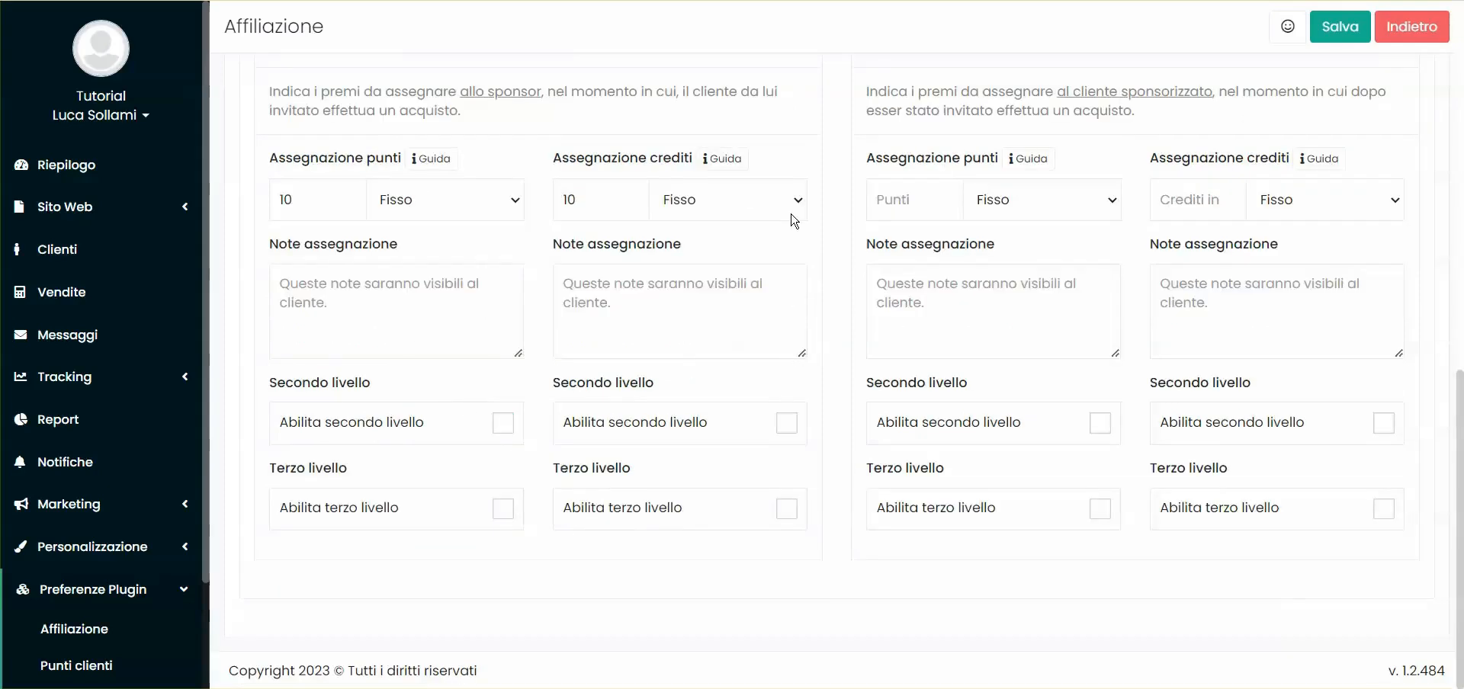
Enter 10 fixed points as the sponsored client's reward in Premi Sponsorizzato
scroll(794, 221, up, 2)
double_click(939, 137)
click(939, 134)
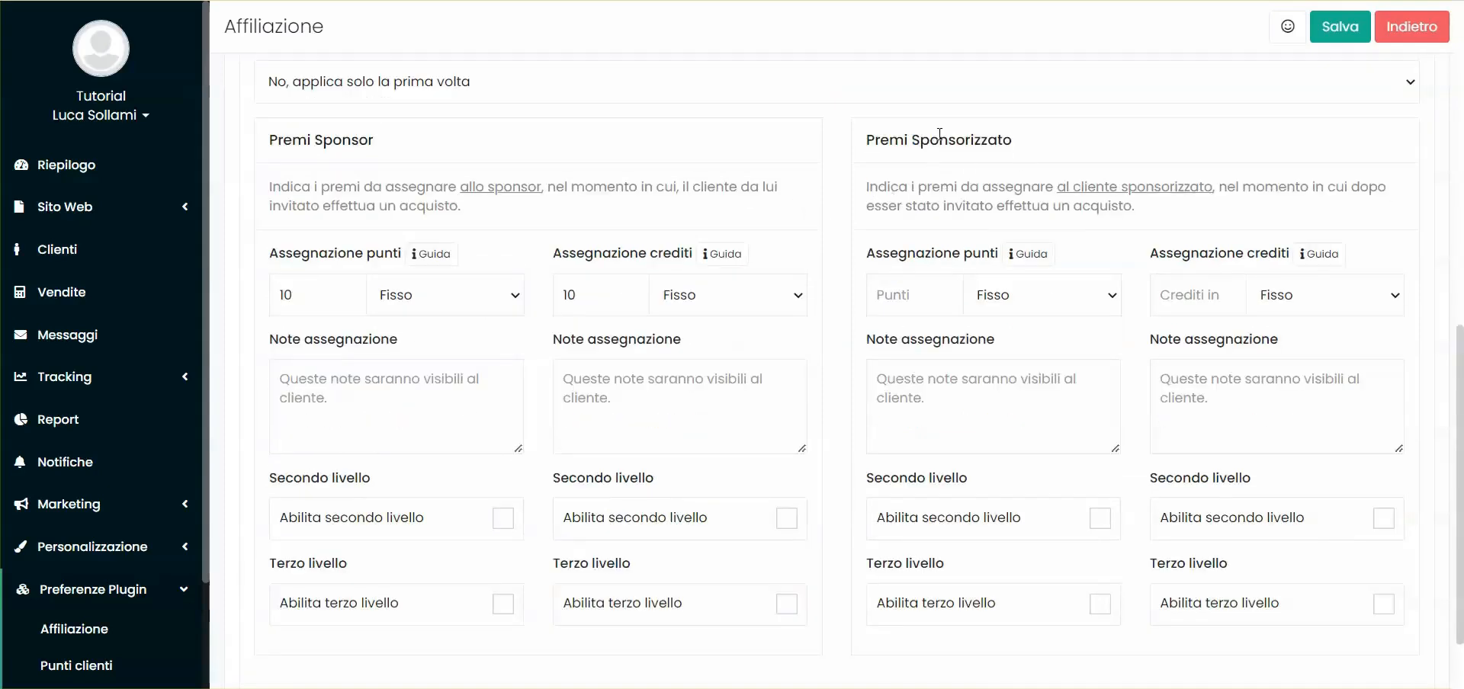
scroll(979, 305, down, 2)
scroll(786, 343, up, 2)
double_click(345, 139)
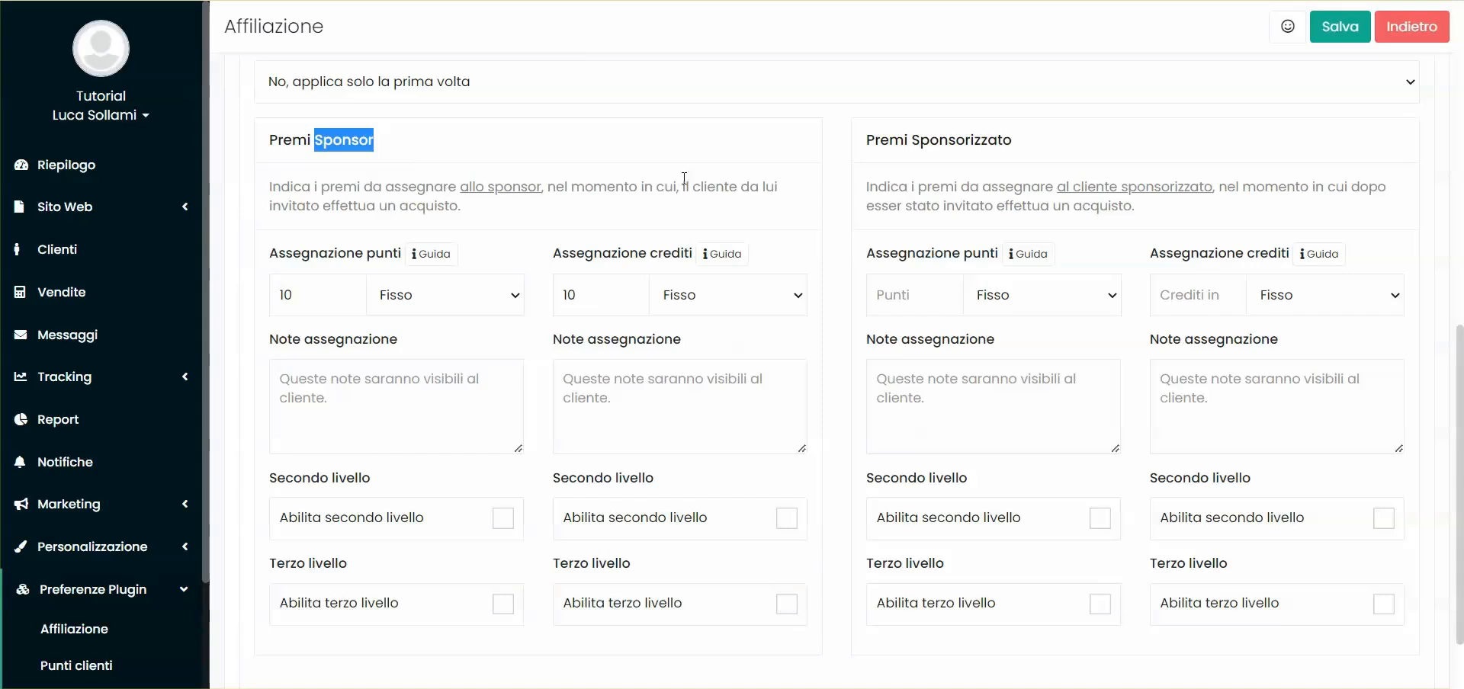
click(567, 136)
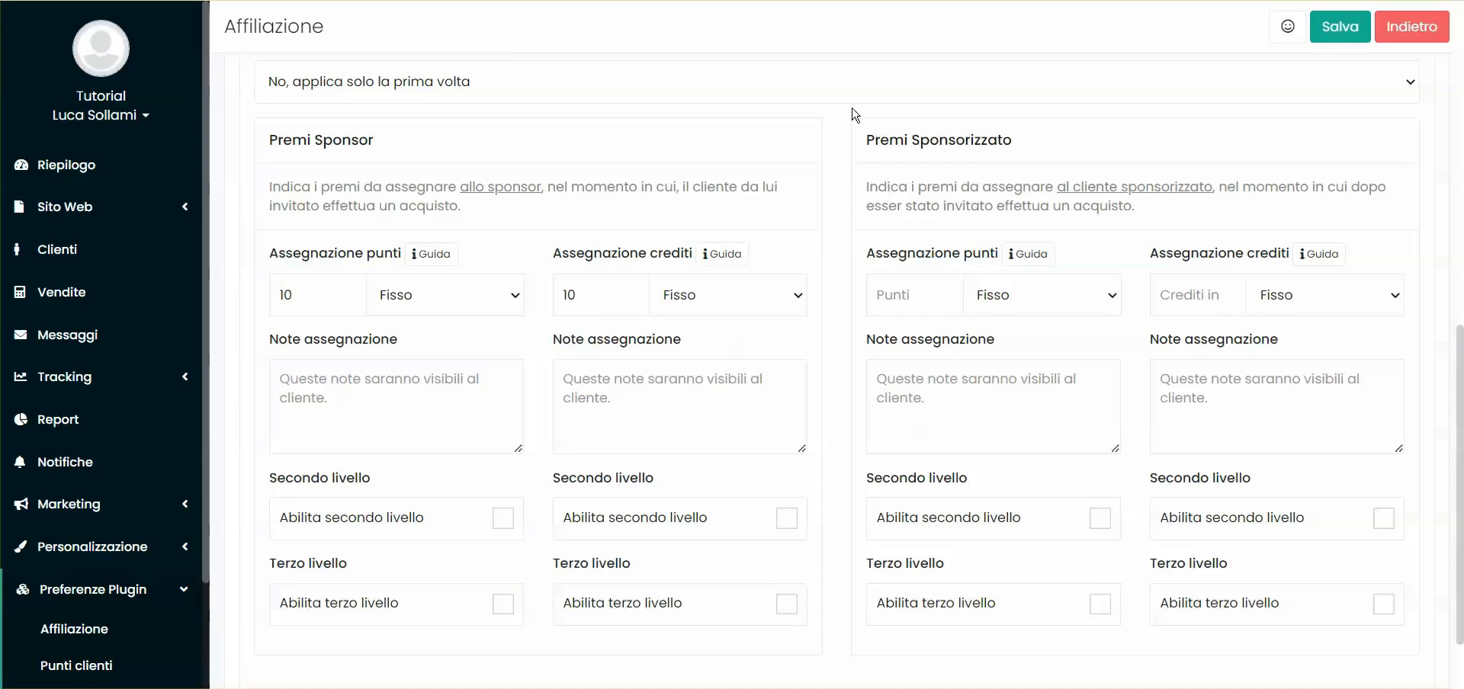
click(347, 295)
click(920, 294)
text(10)
click(930, 164)
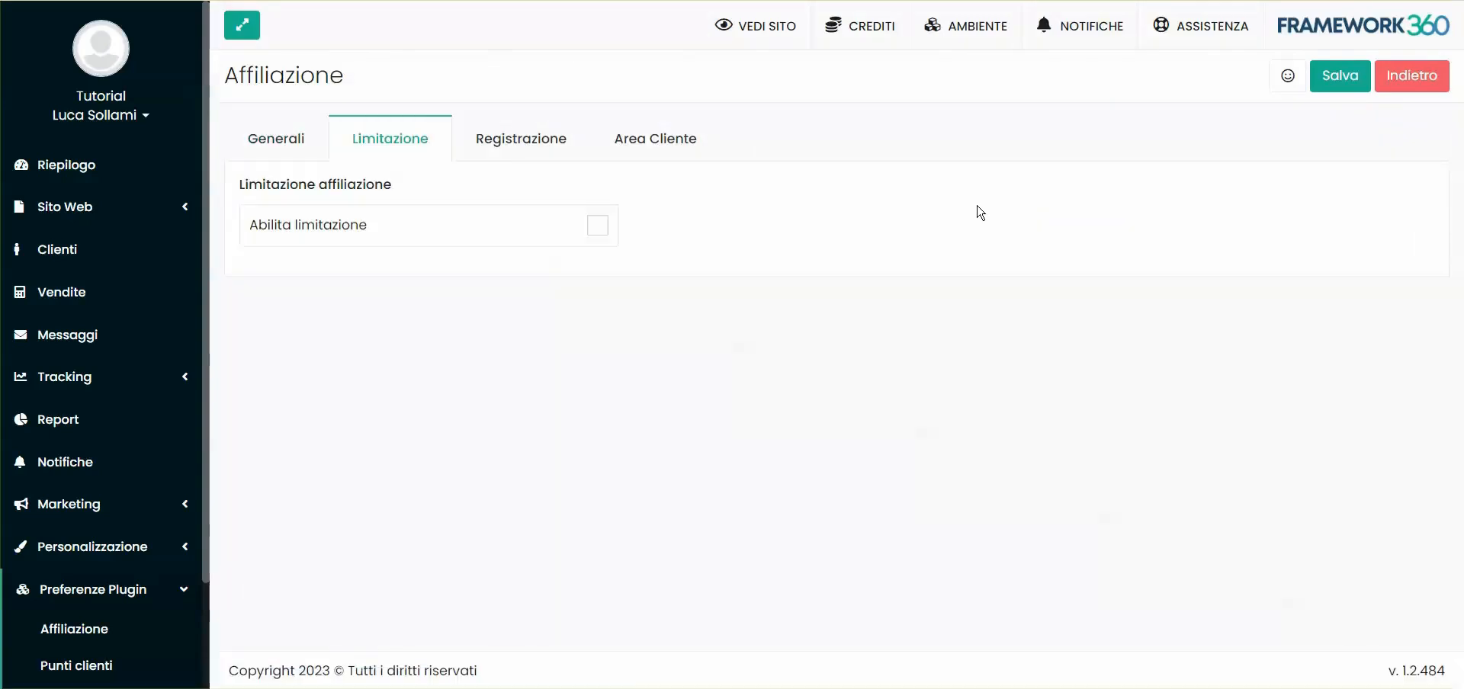
click(597, 225)
click(399, 227)
click(326, 237)
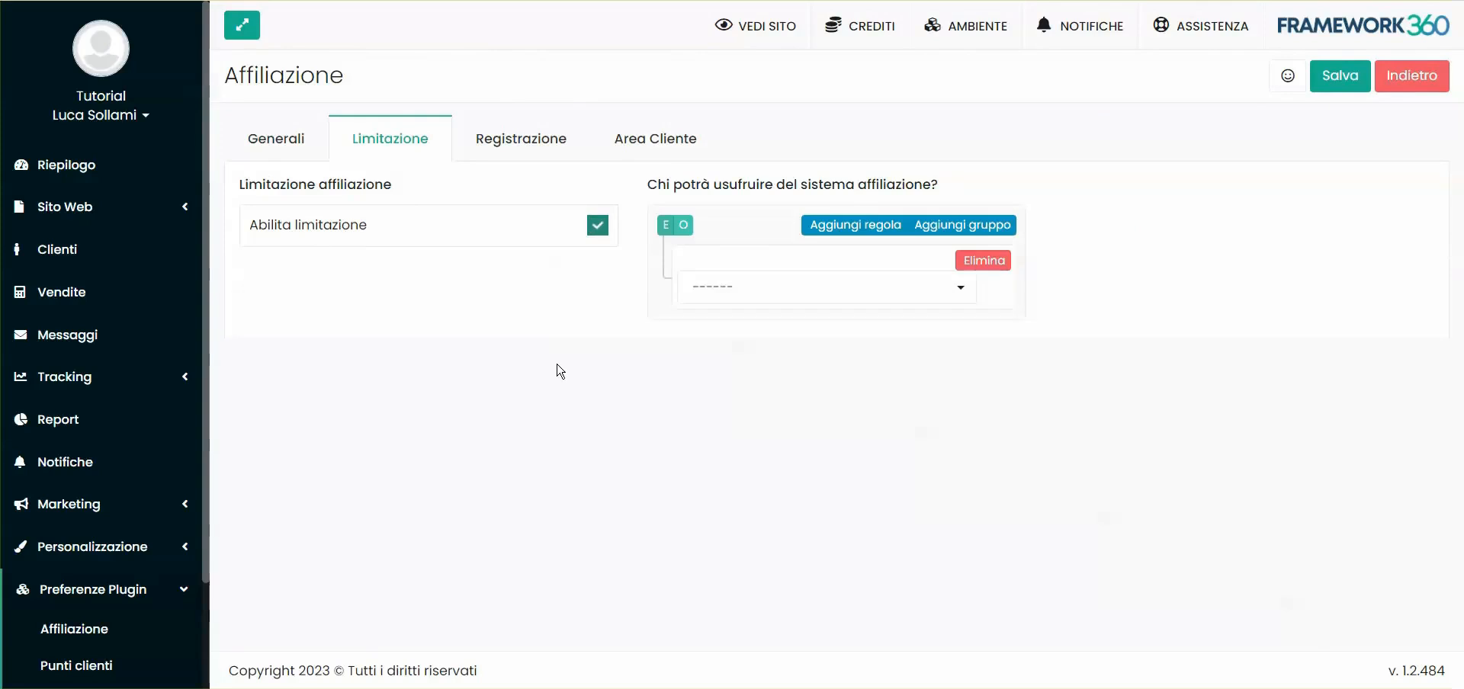
click(757, 297)
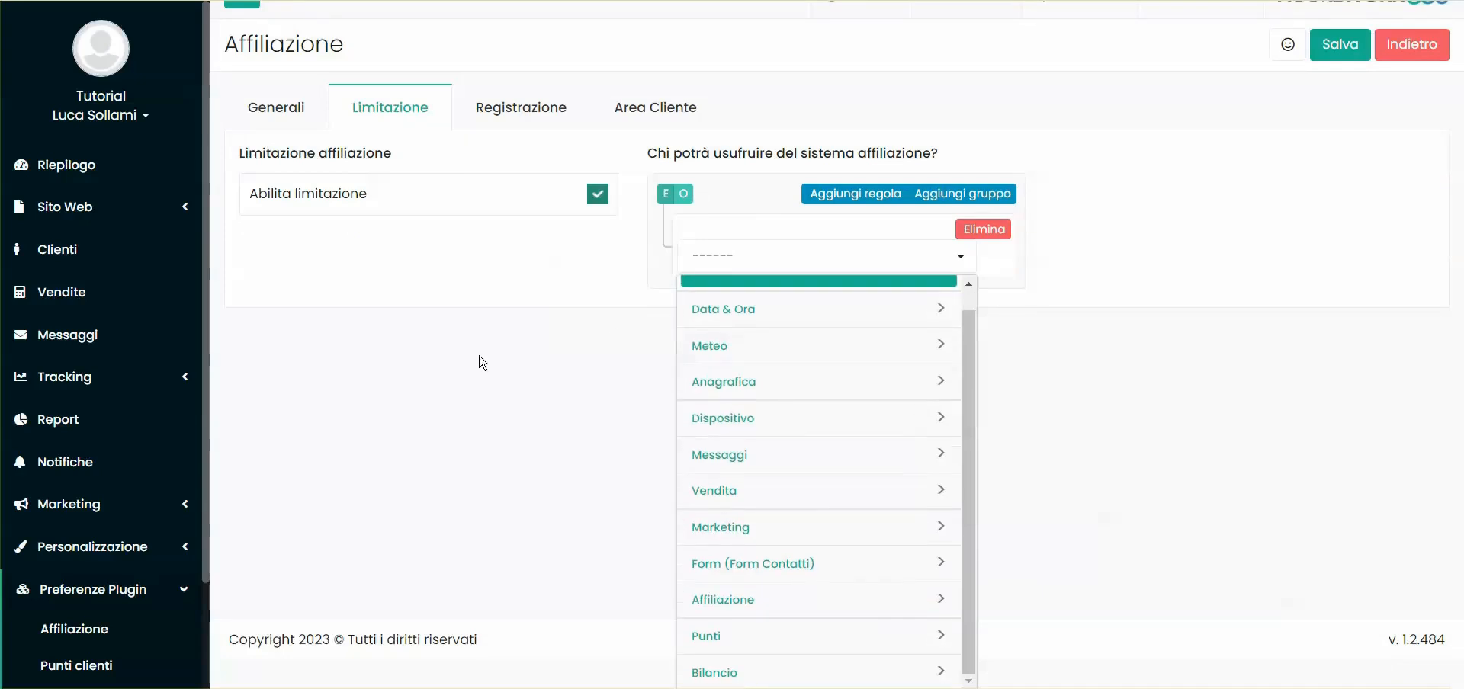
scroll(858, 496, up, 1)
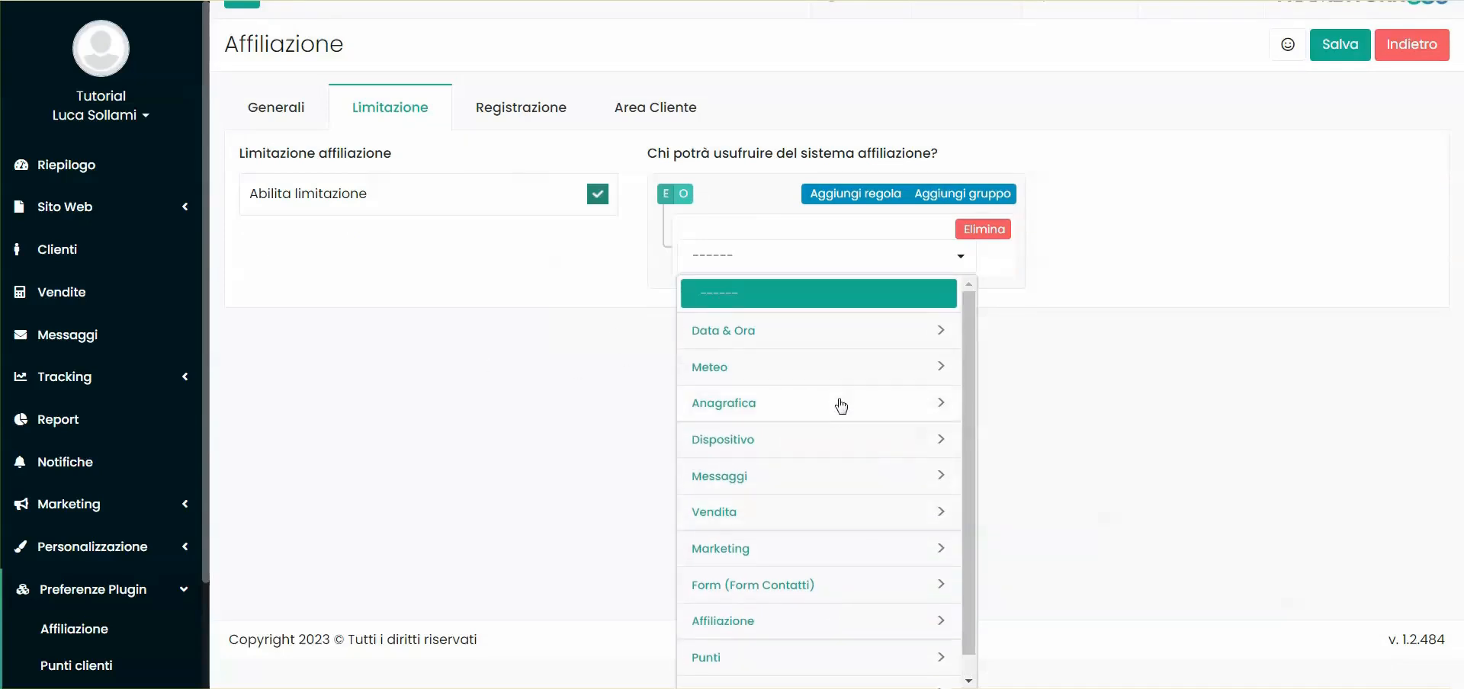
scroll(841, 405, down, 1)
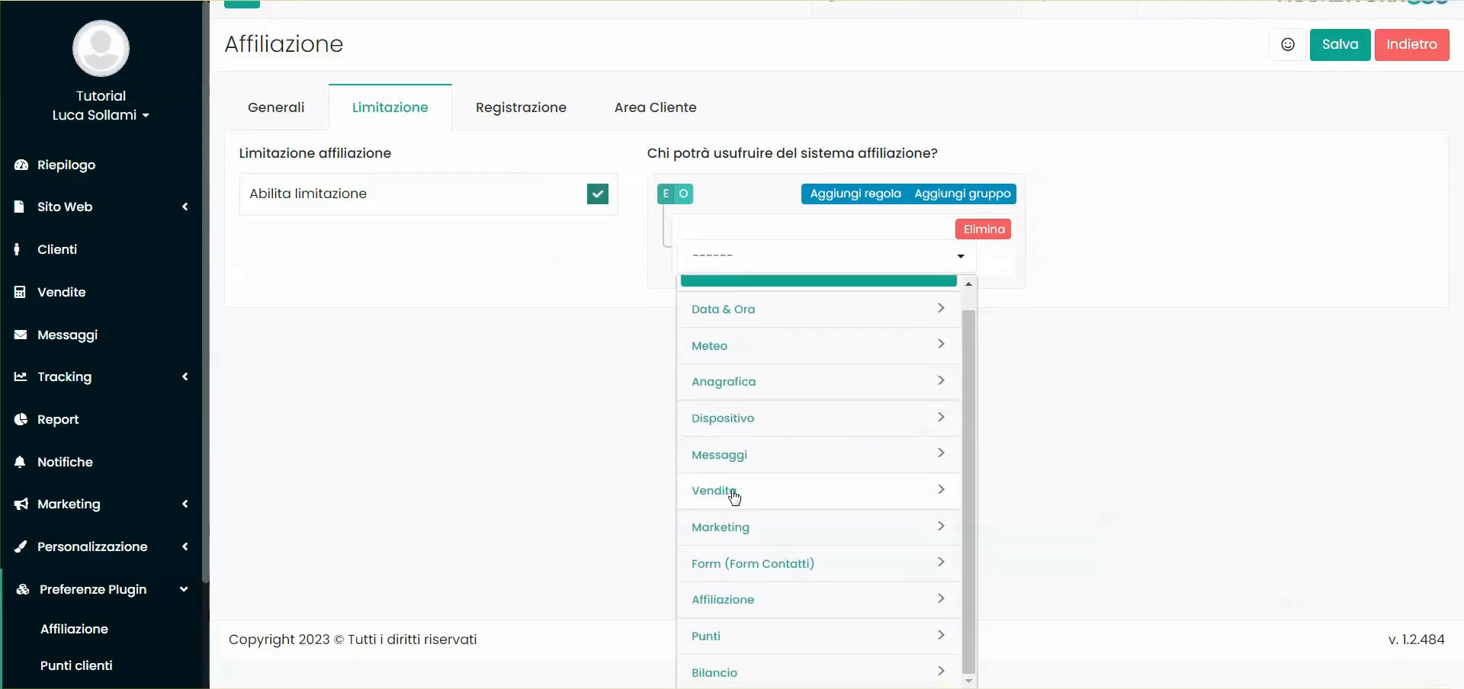
click(732, 385)
scroll(800, 435, down, 5)
click(753, 306)
click(786, 320)
click(781, 355)
click(792, 287)
scroll(767, 460, up, 2)
click(741, 522)
click(793, 293)
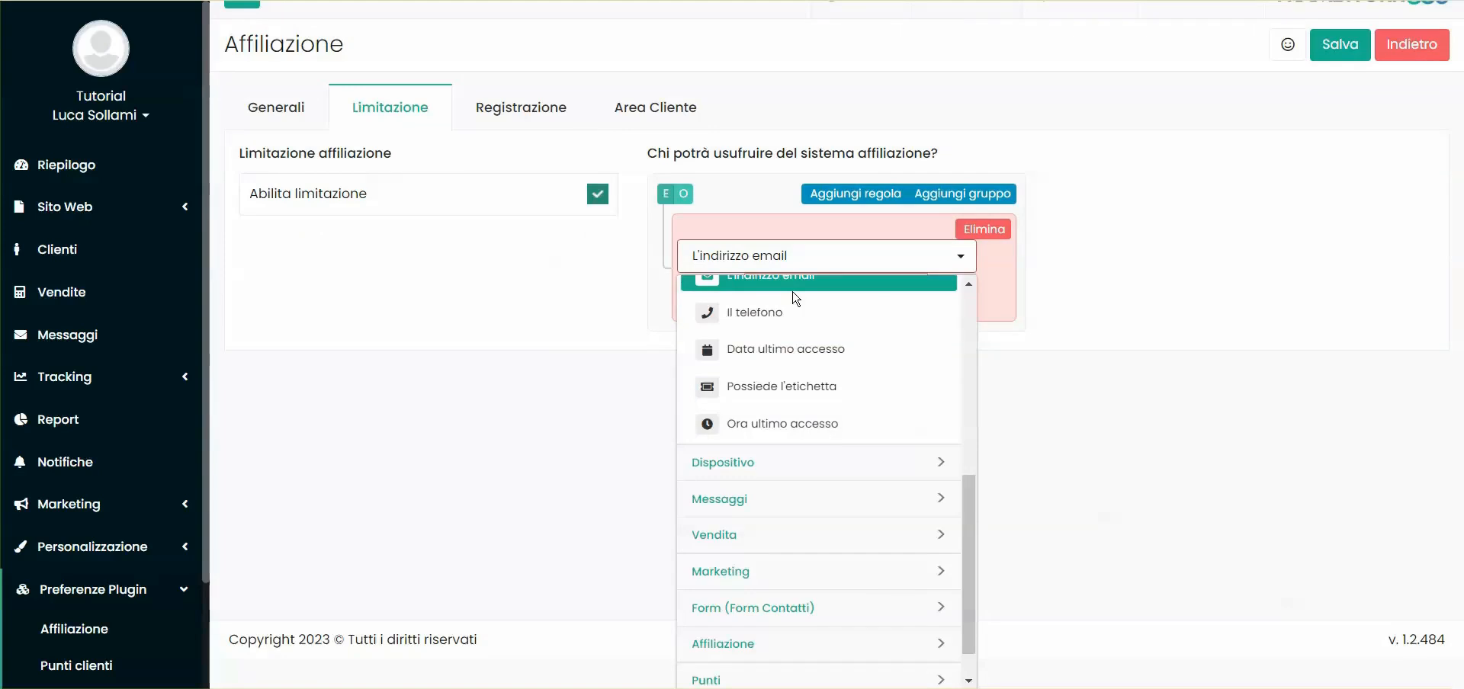
scroll(809, 359, up, 4)
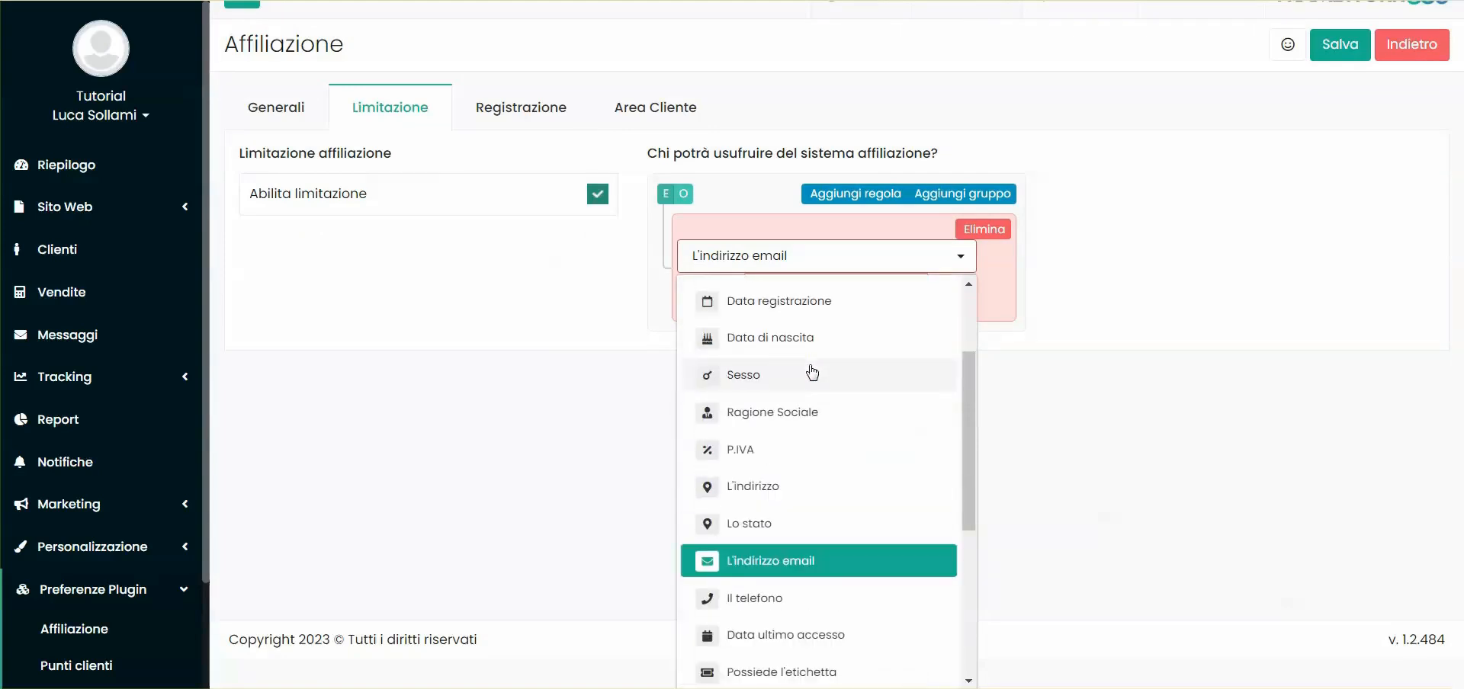
scroll(785, 404, up, 3)
click(764, 436)
click(754, 330)
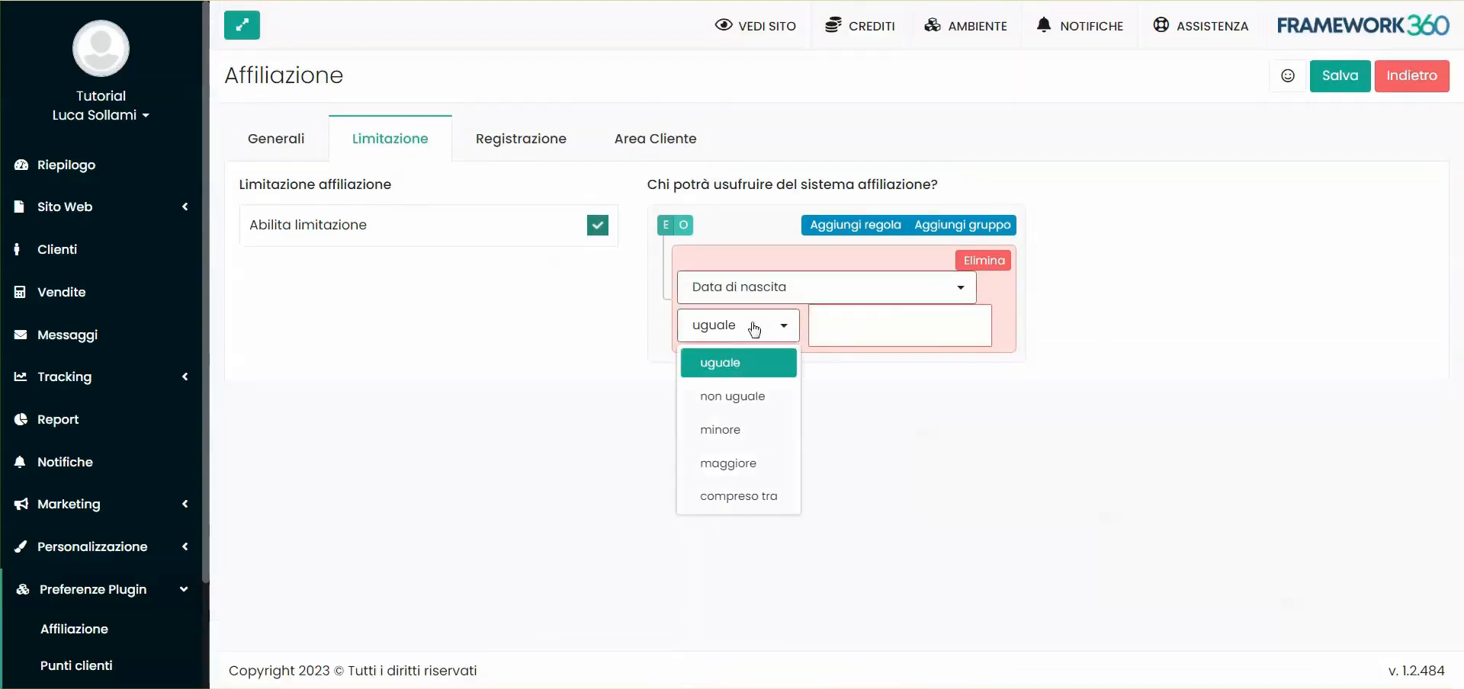
click(724, 499)
click(832, 368)
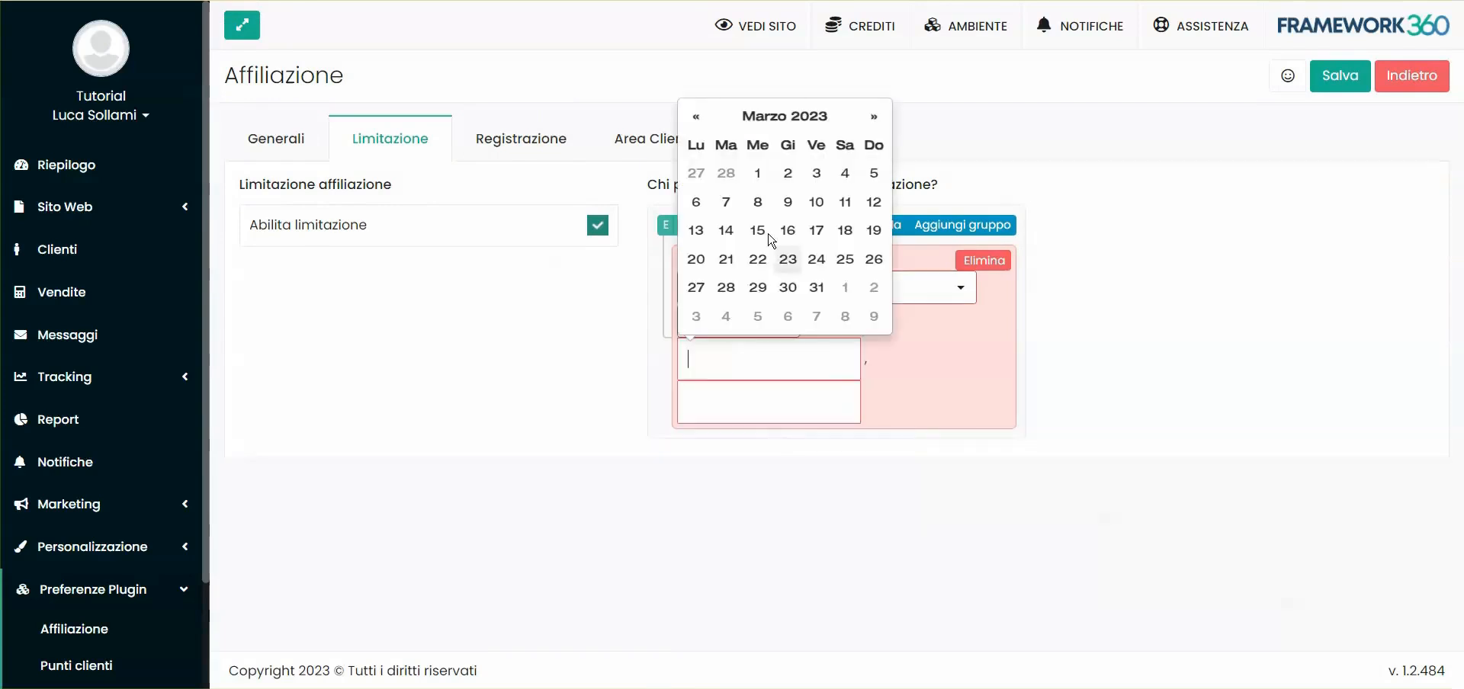
click(826, 287)
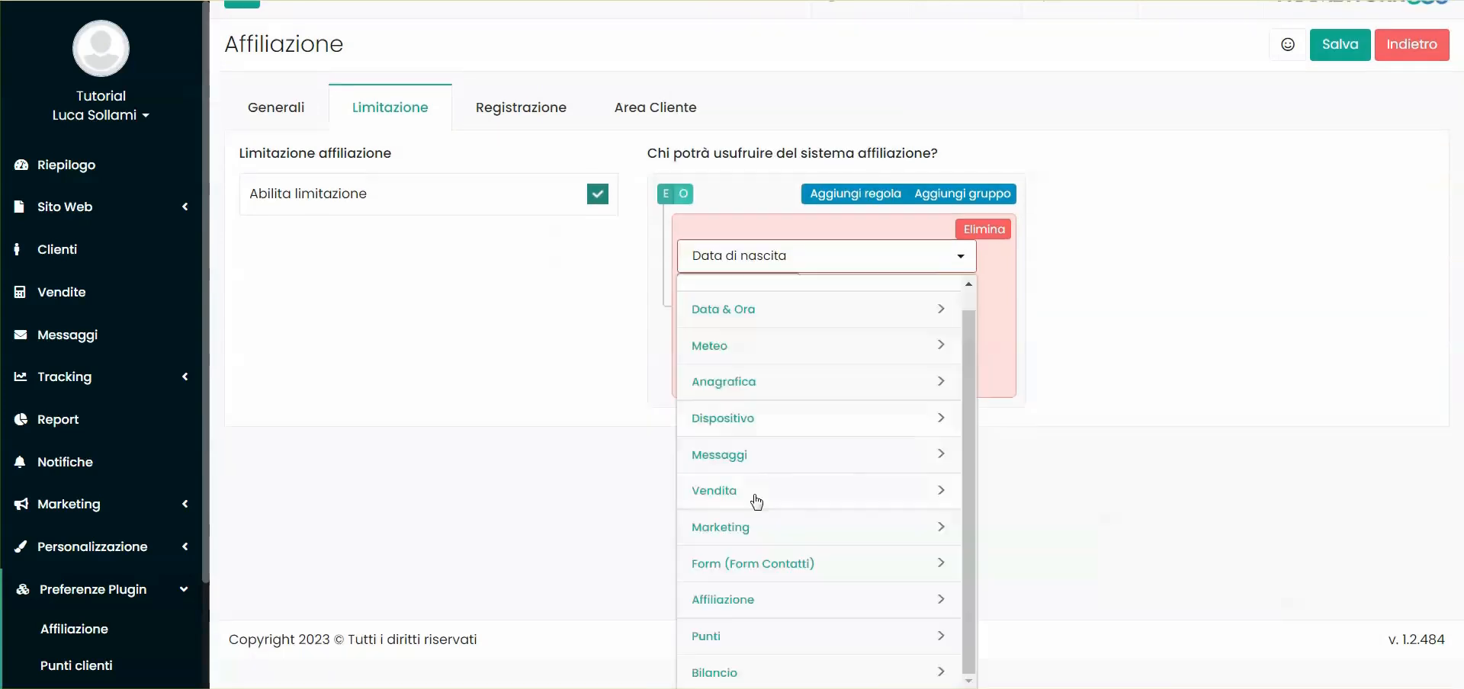
click(755, 495)
scroll(786, 427, down, 2)
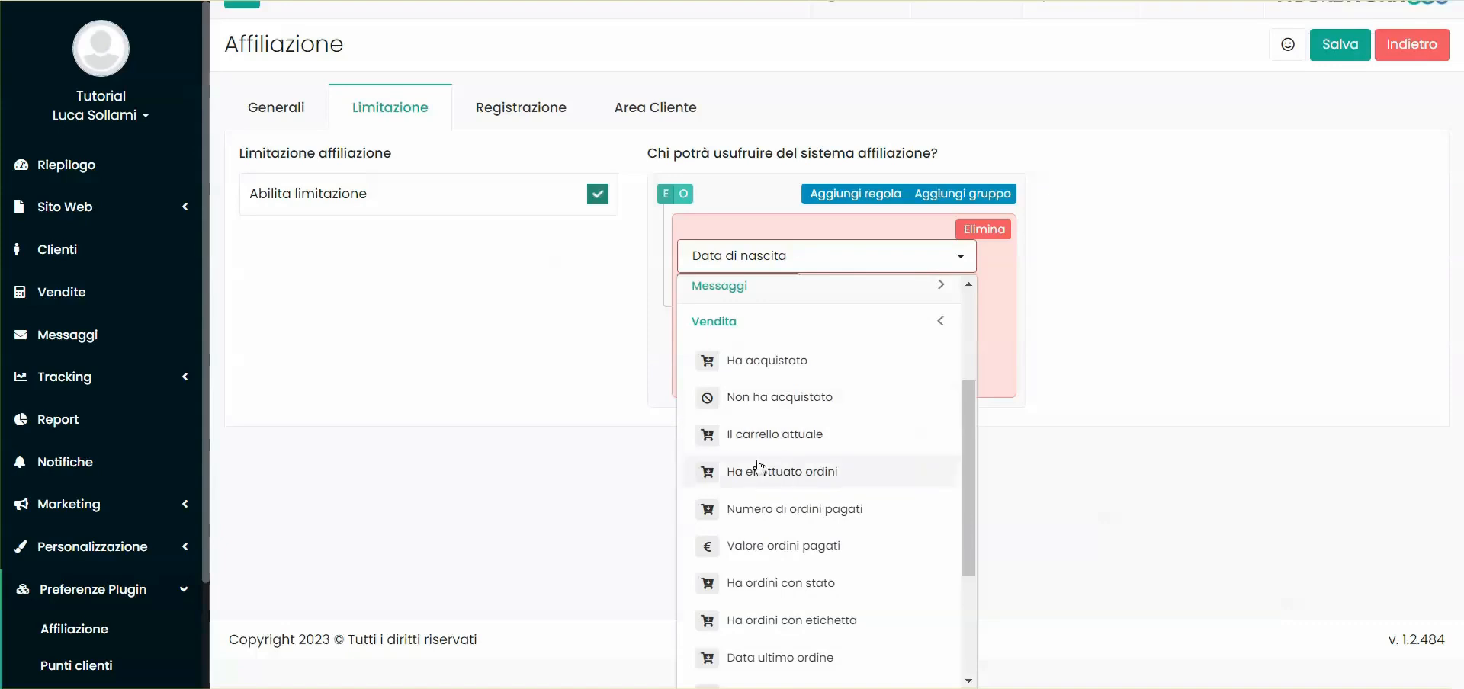
scroll(810, 526, down, 2)
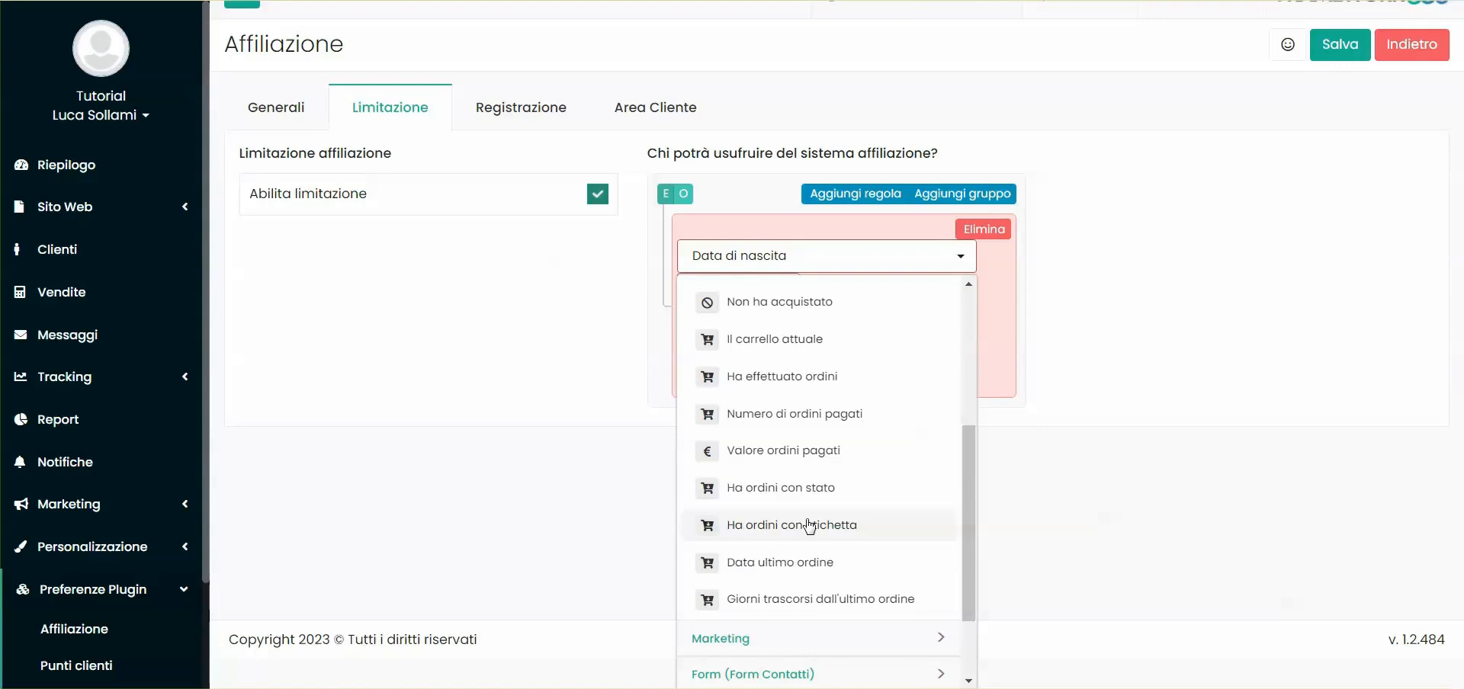
scroll(810, 526, up, 2)
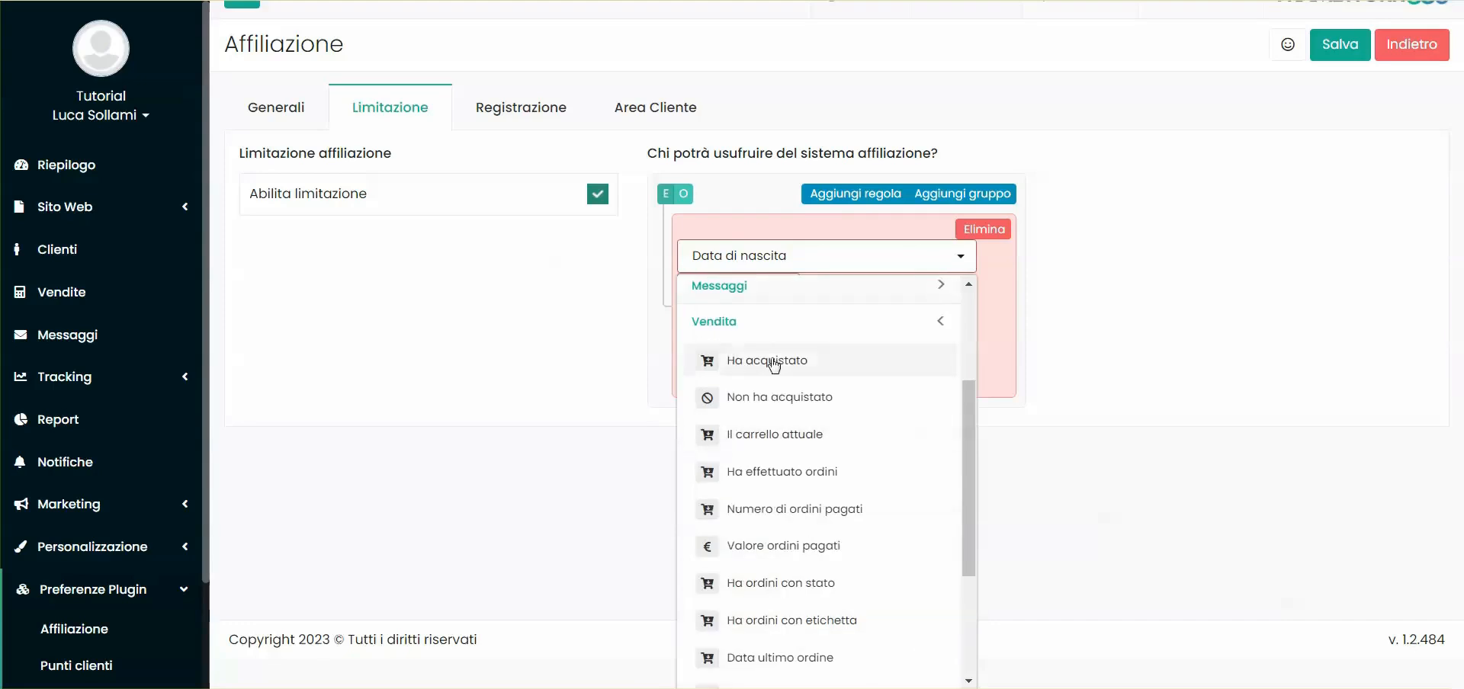
click(791, 330)
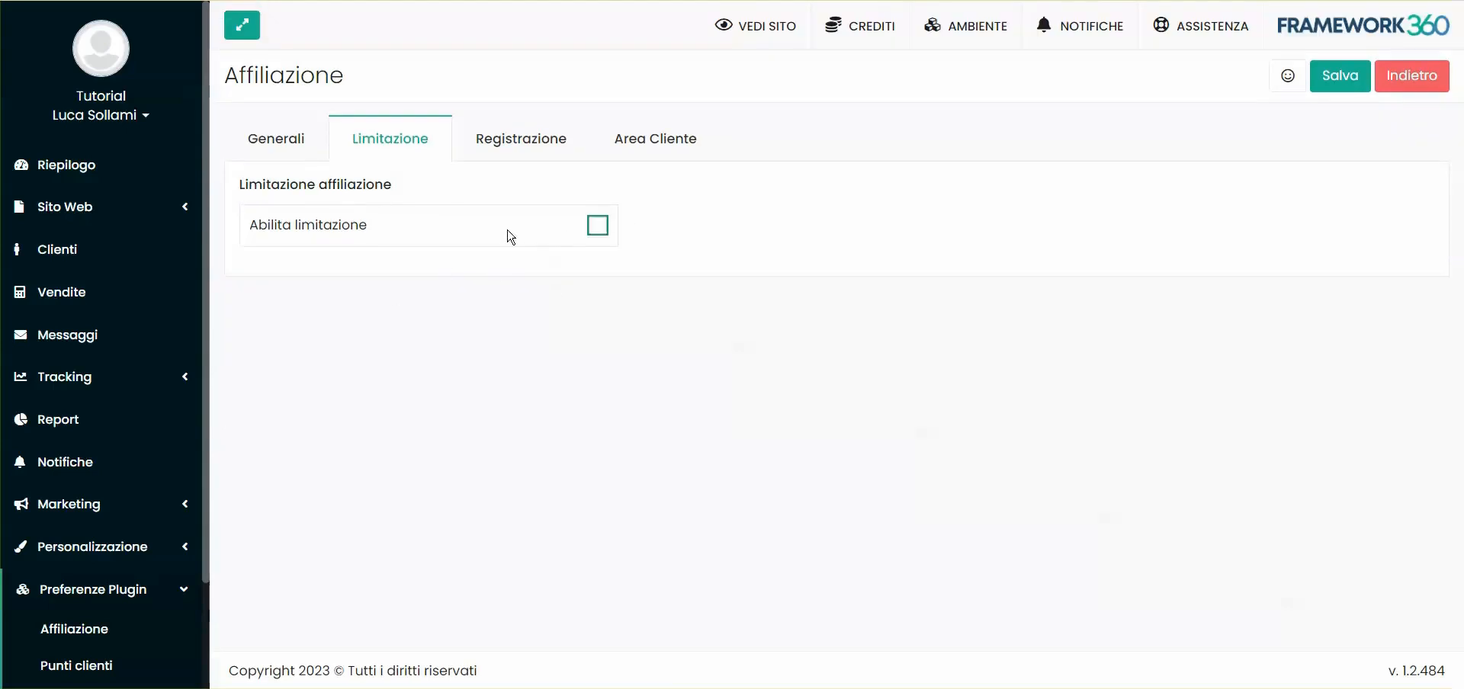
Show the Sponsor Code field on registration, save, and open the Registrazione cliente page
click(519, 152)
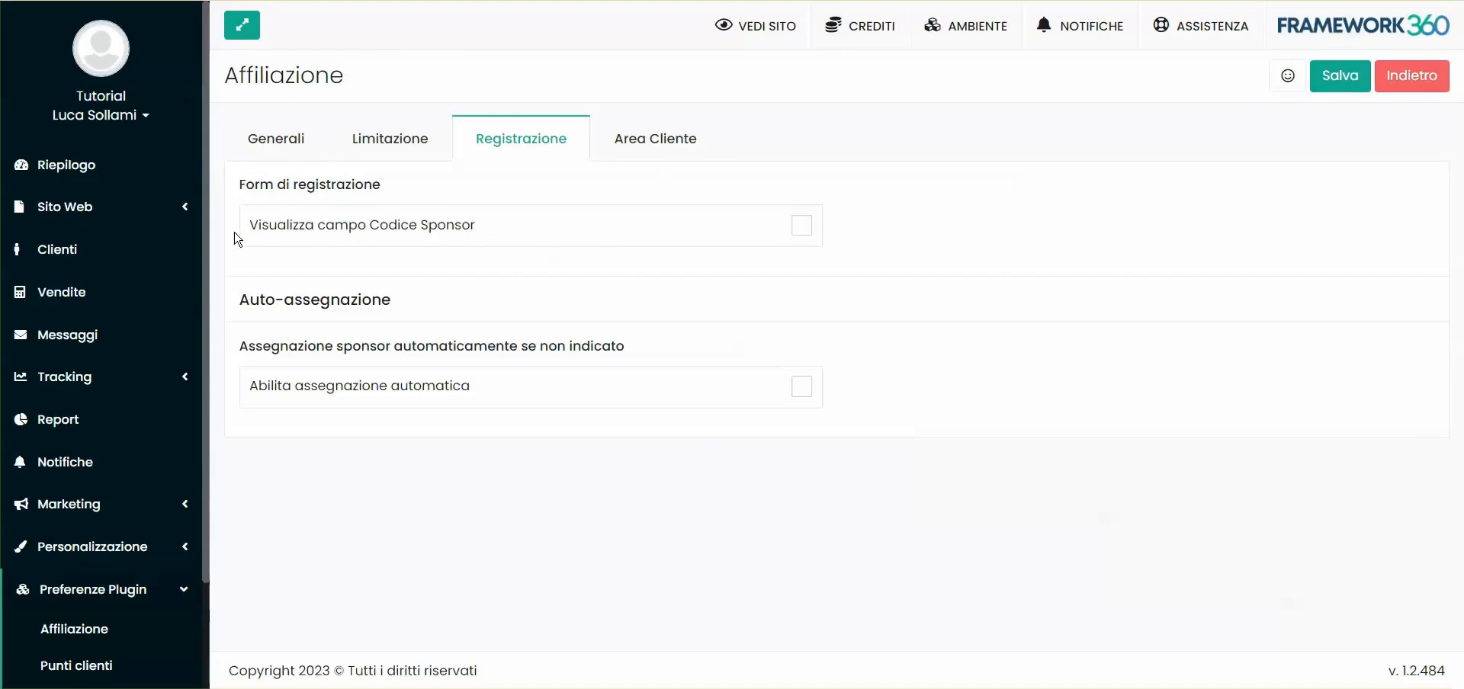
click(459, 233)
click(1346, 81)
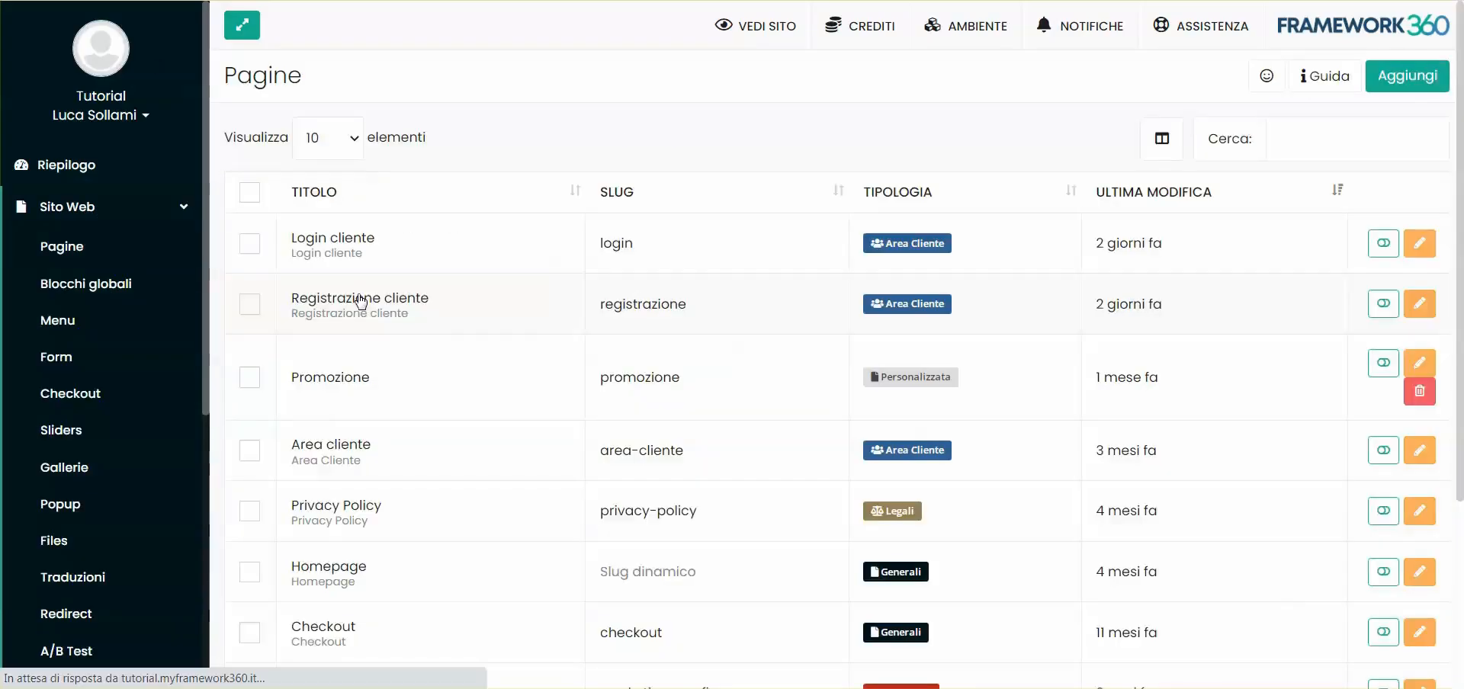
double_click(610, 271)
View the live Registrazione cliente page and inspect its sponsor code field
click(627, 265)
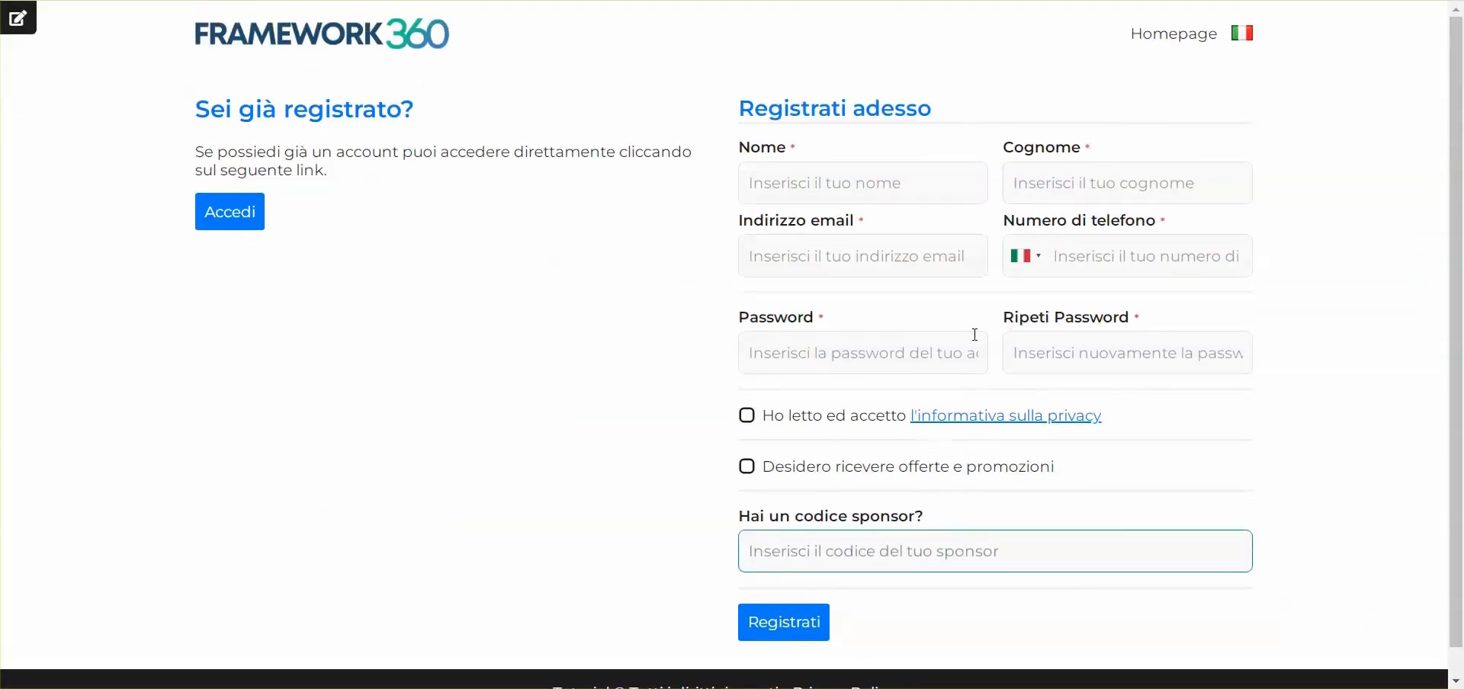
click(615, 385)
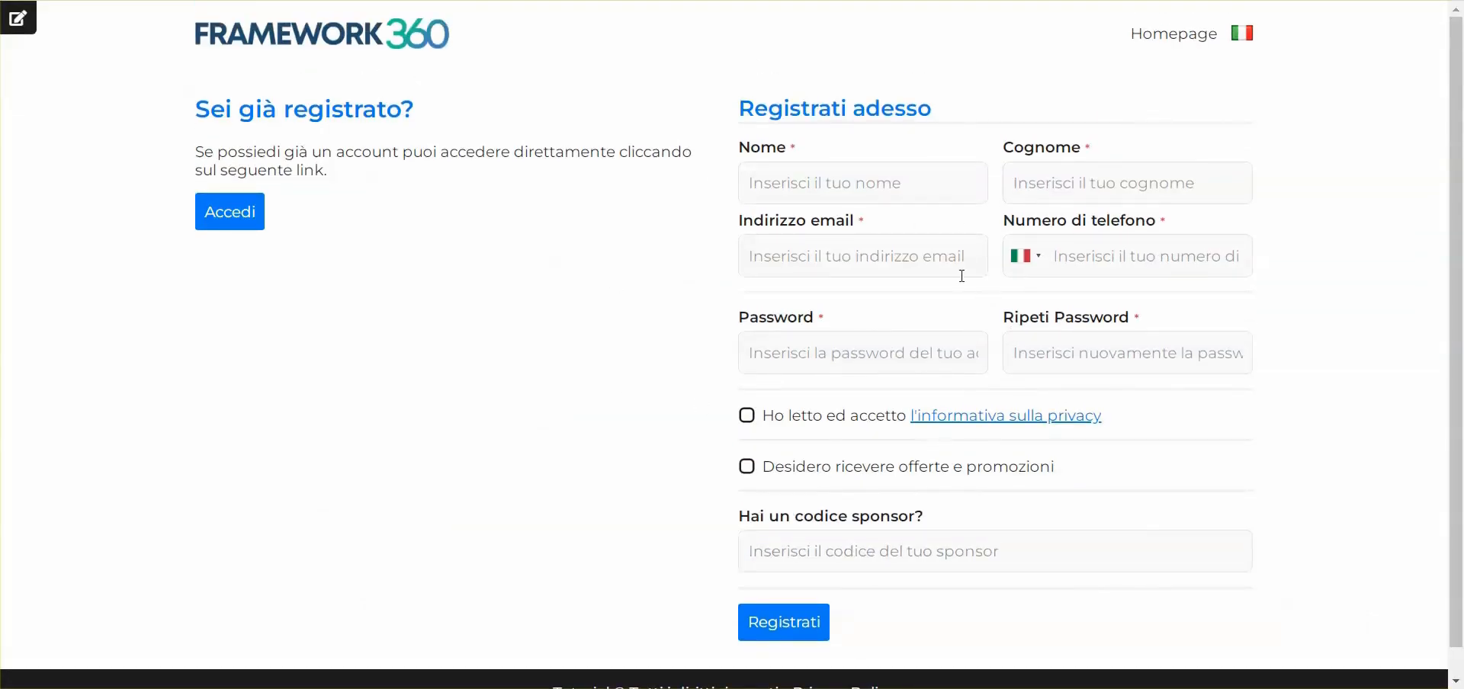
click(766, 548)
drag(739, 516, 928, 518)
click(928, 518)
click(796, 558)
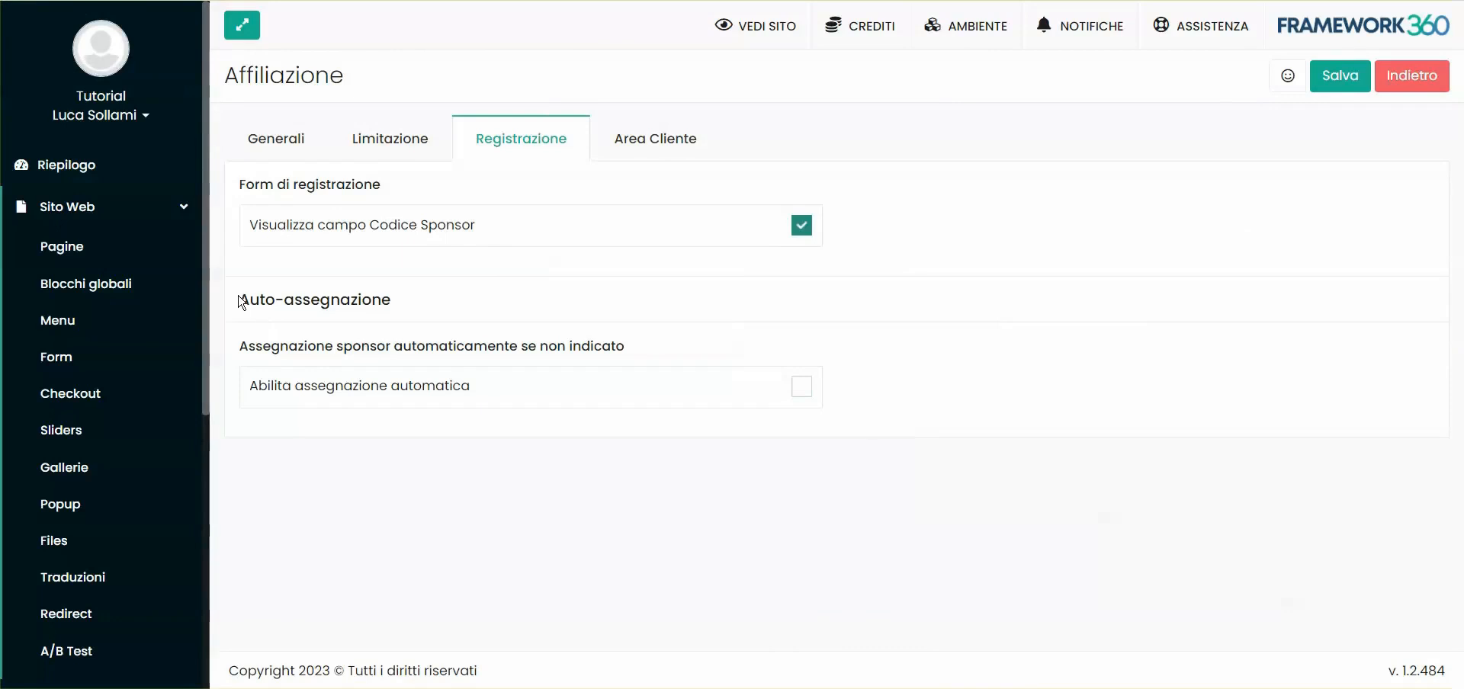
Enable automatic assignment, trial rotation with the demo client, then choose the geographically nearest user
click(281, 388)
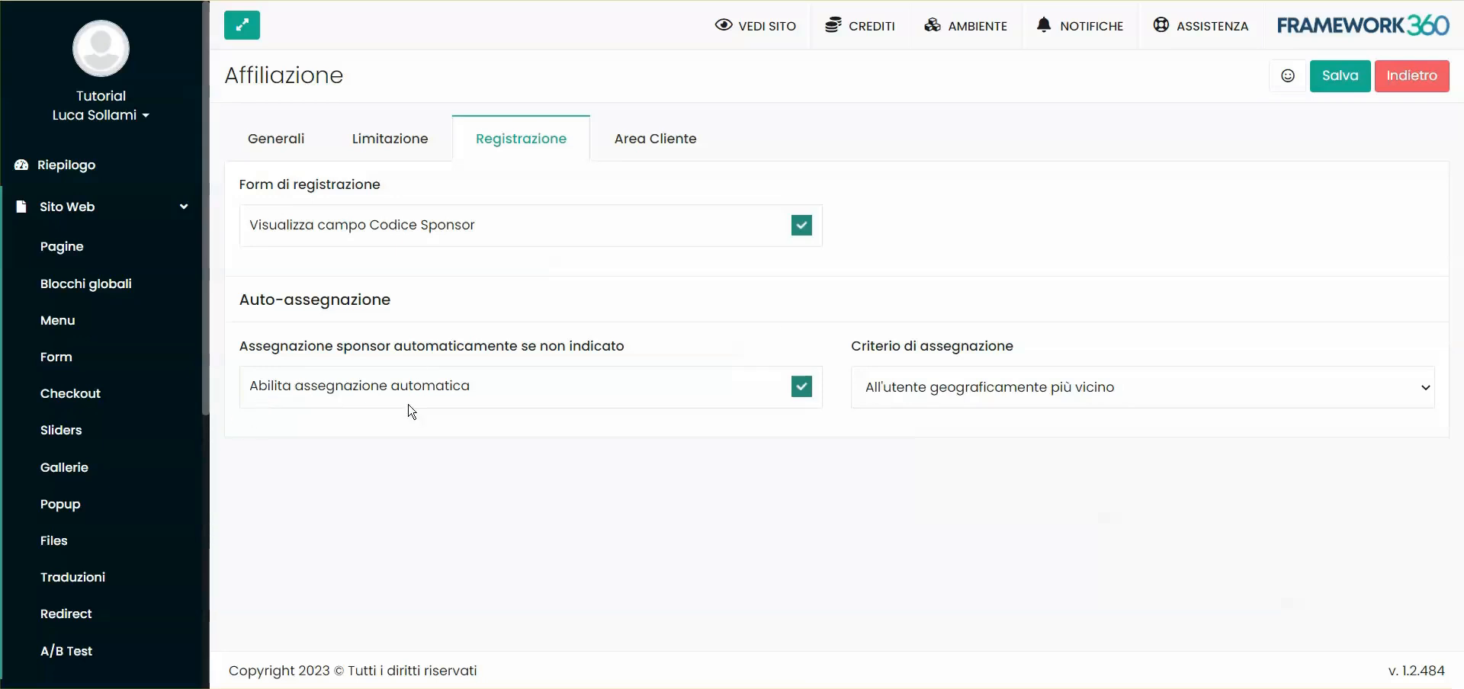
click(901, 392)
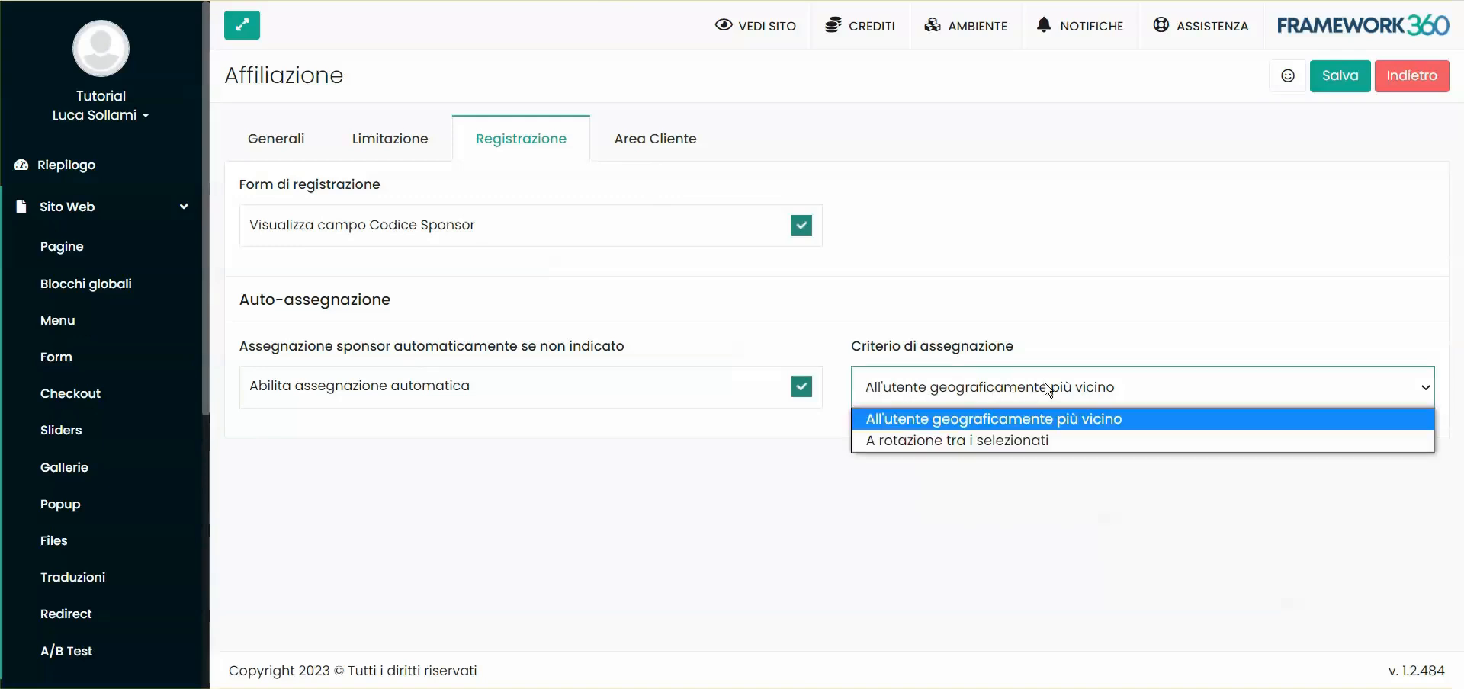
click(1048, 440)
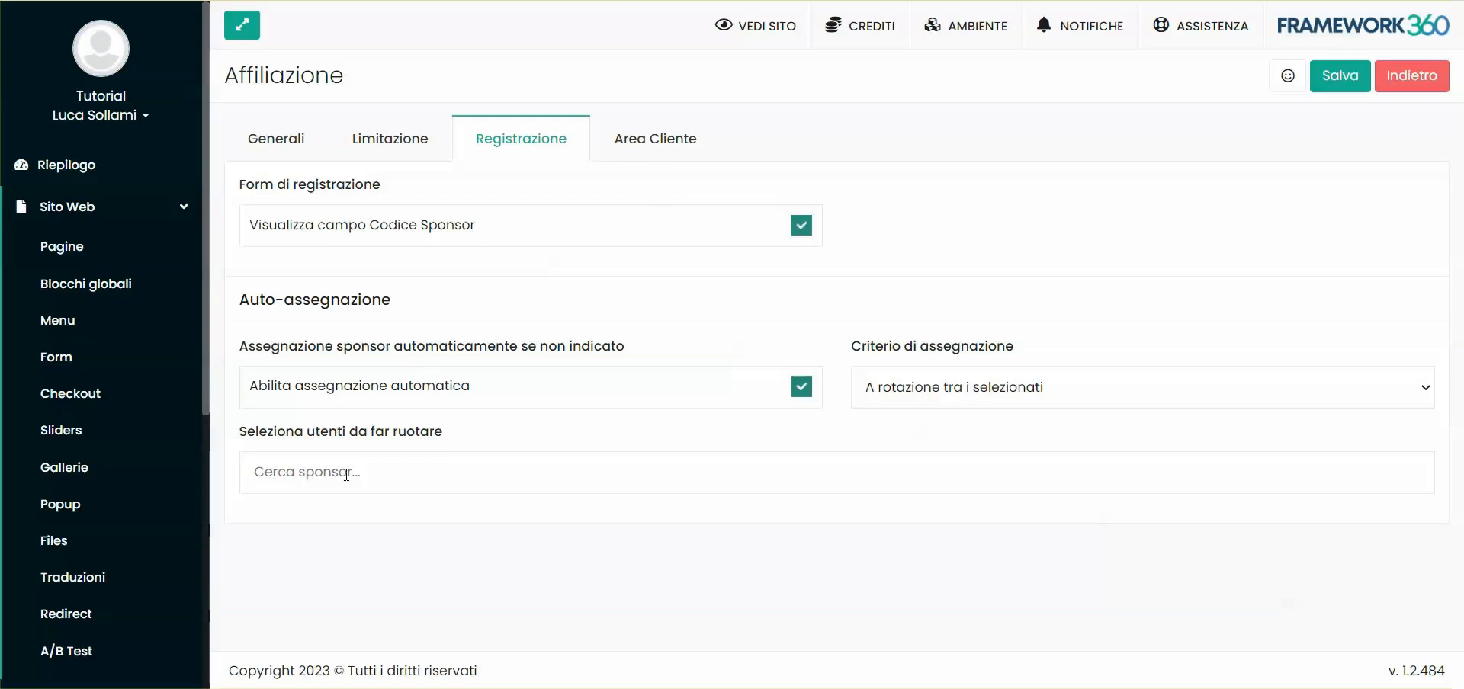
click(334, 472)
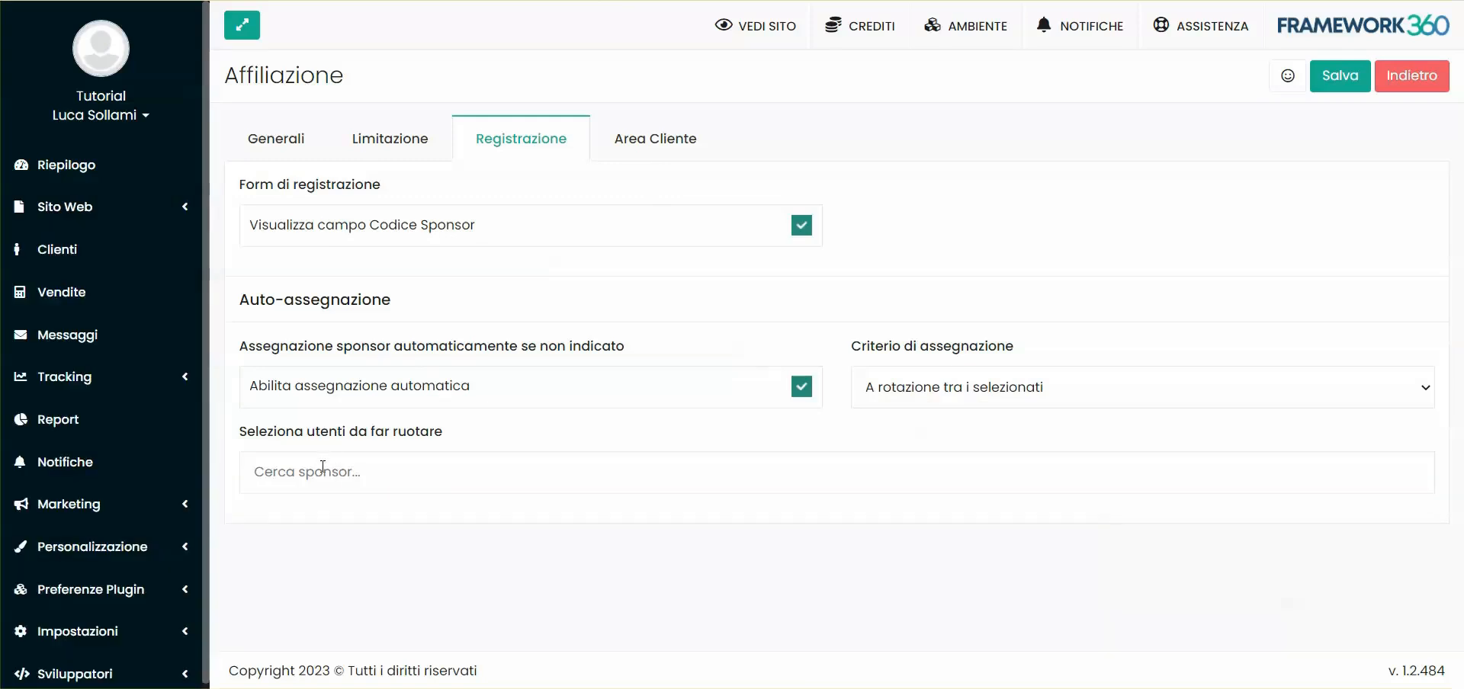
click(321, 469)
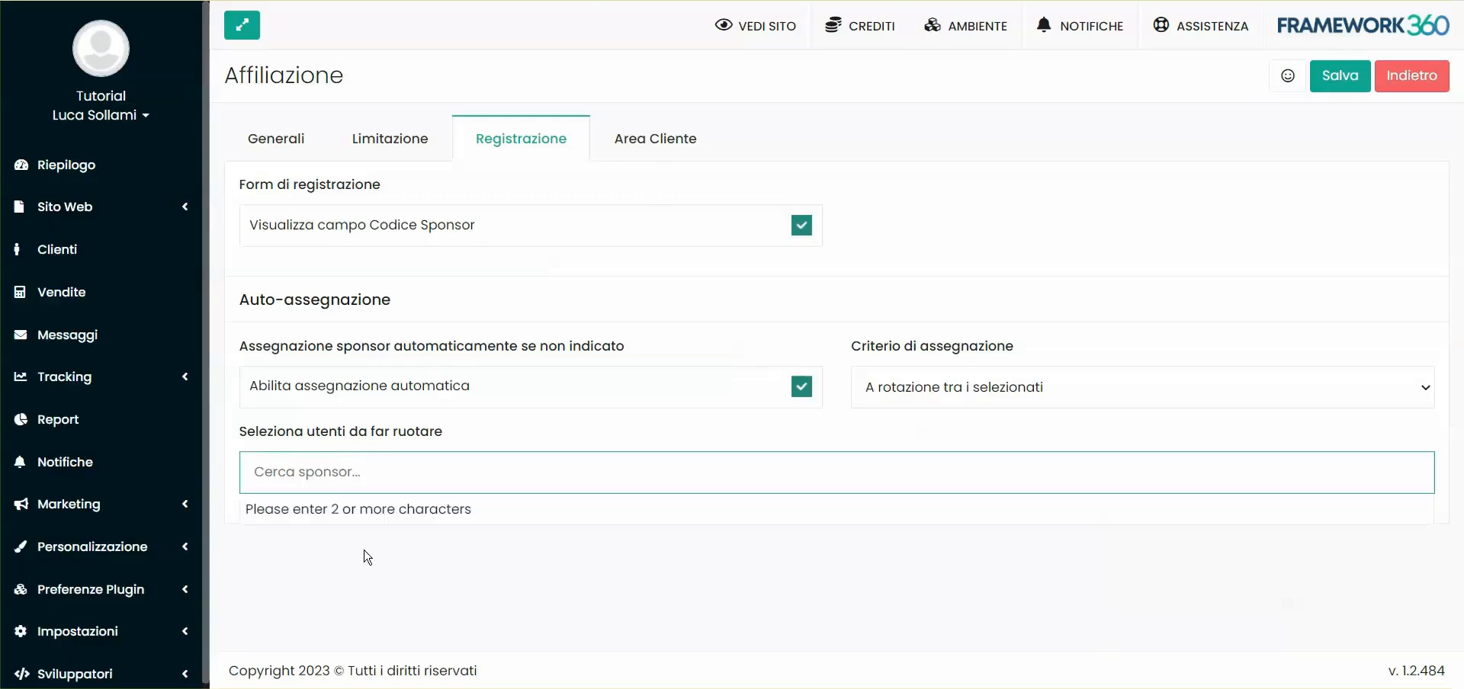
click(371, 587)
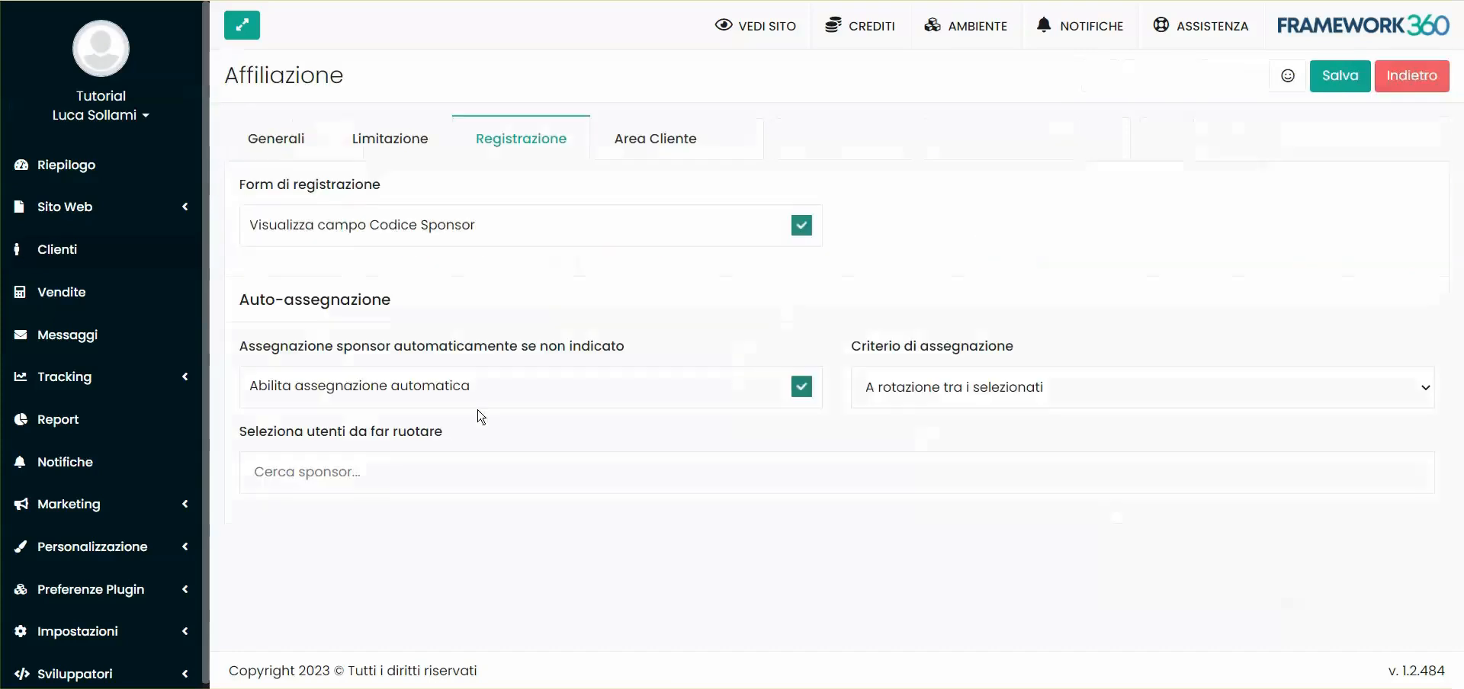
click(361, 471)
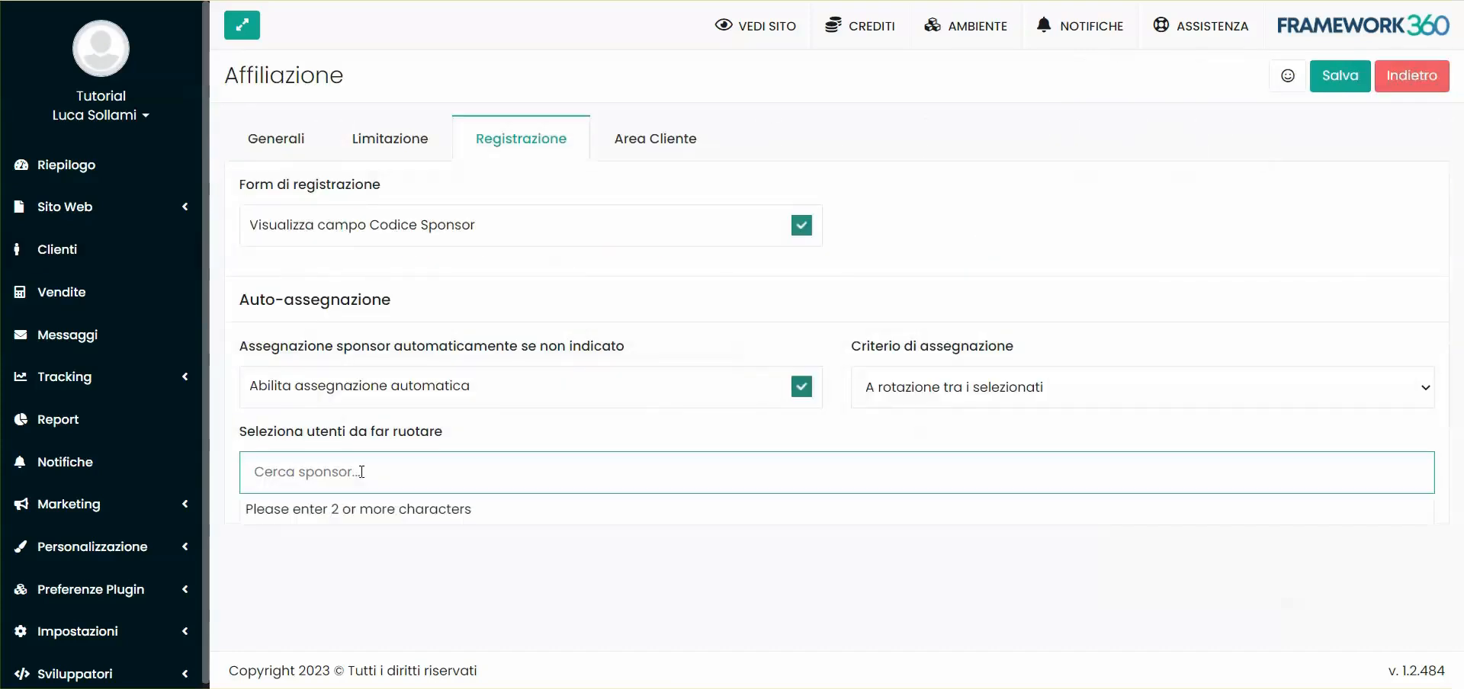
text(clie)
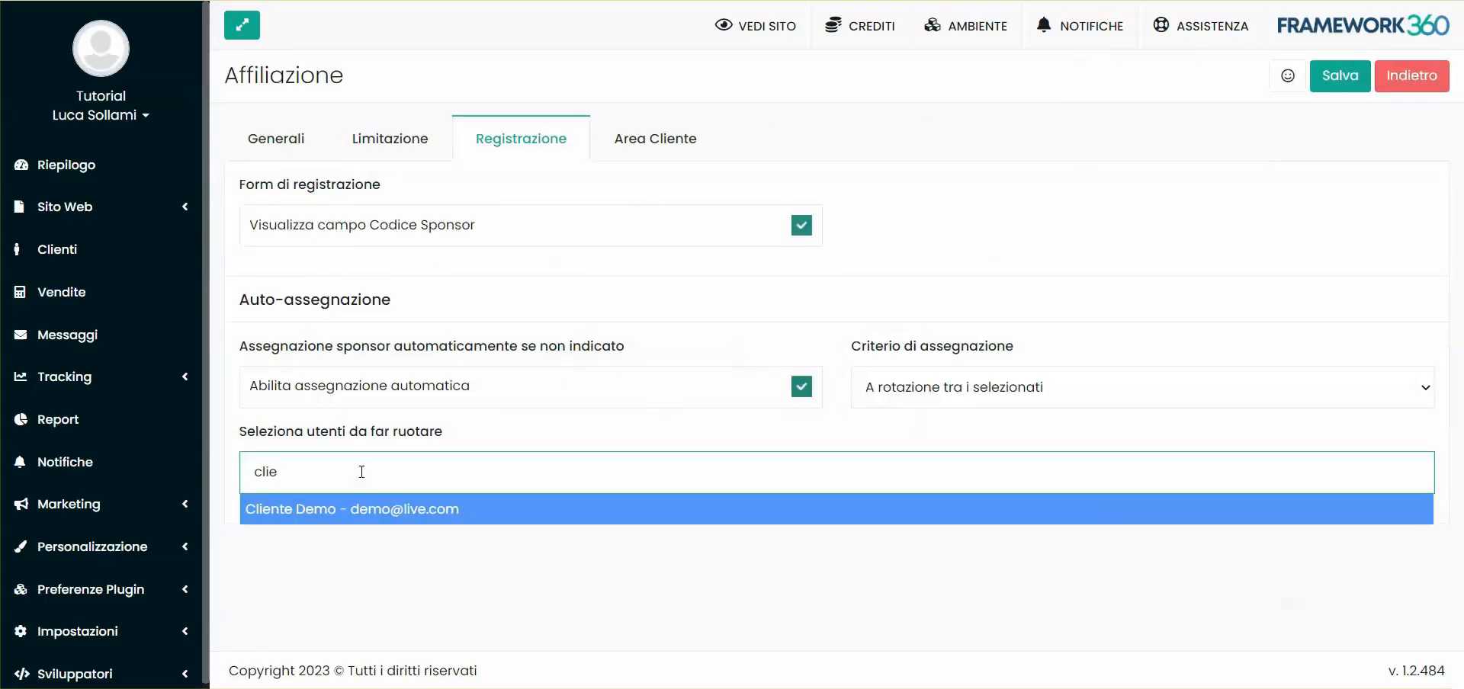
click(332, 517)
click(530, 595)
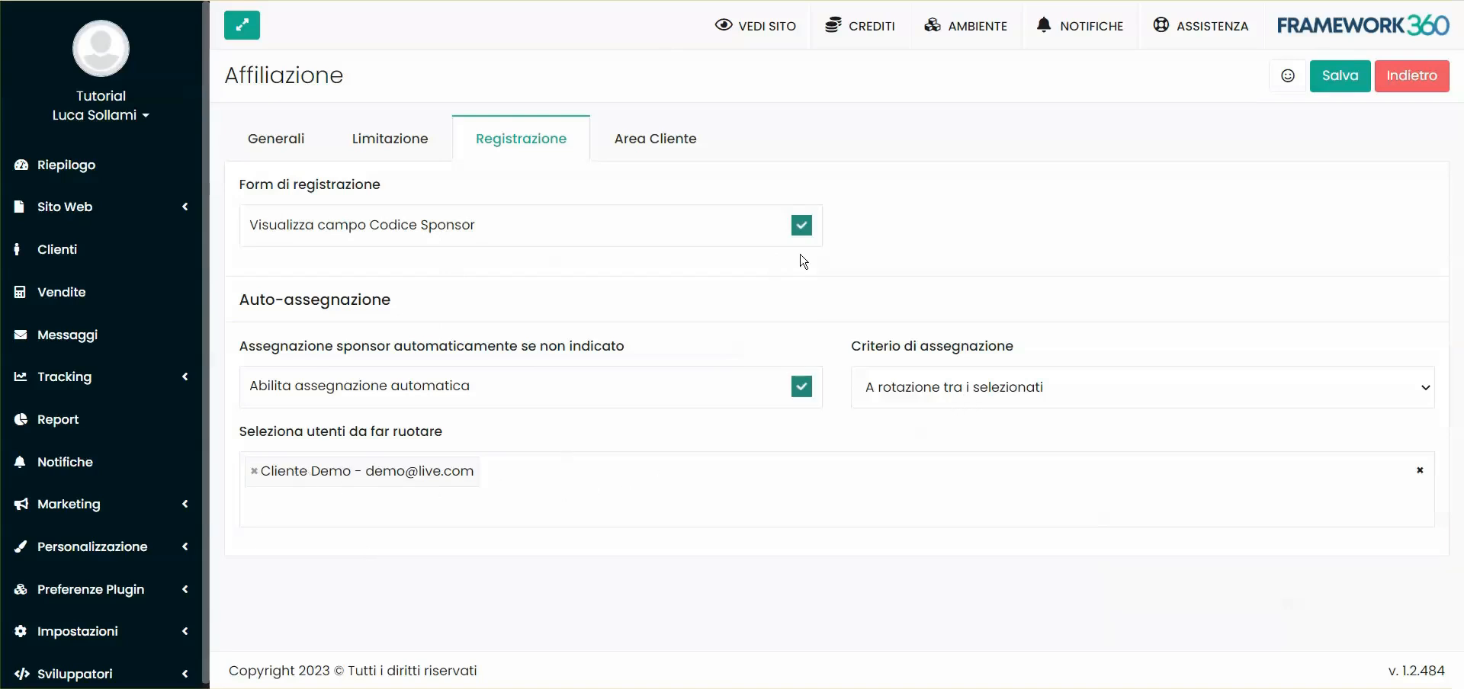
click(942, 394)
click(949, 415)
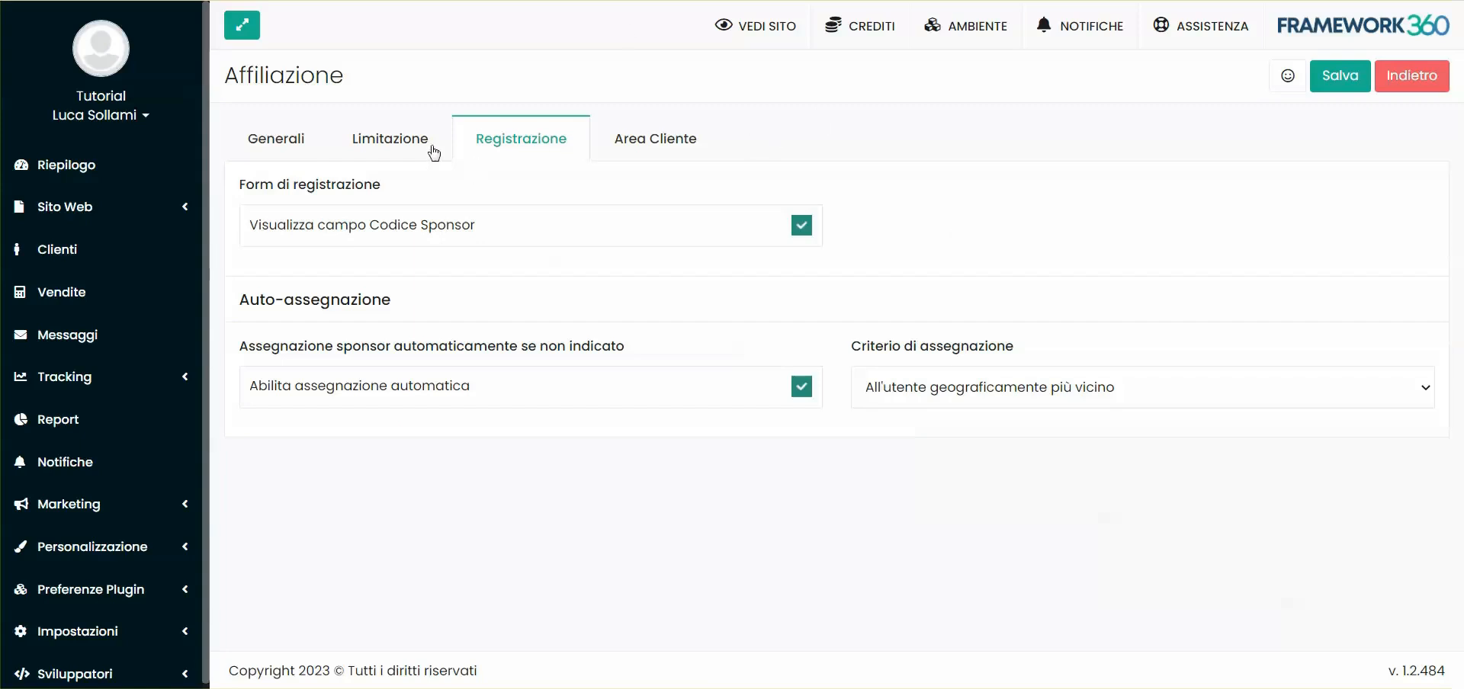
Activate the Registrazione sul sito goal: sponsor 100 points and 5 credits, sponsored client 50 points
click(299, 139)
click(406, 480)
scroll(496, 442, down, 10)
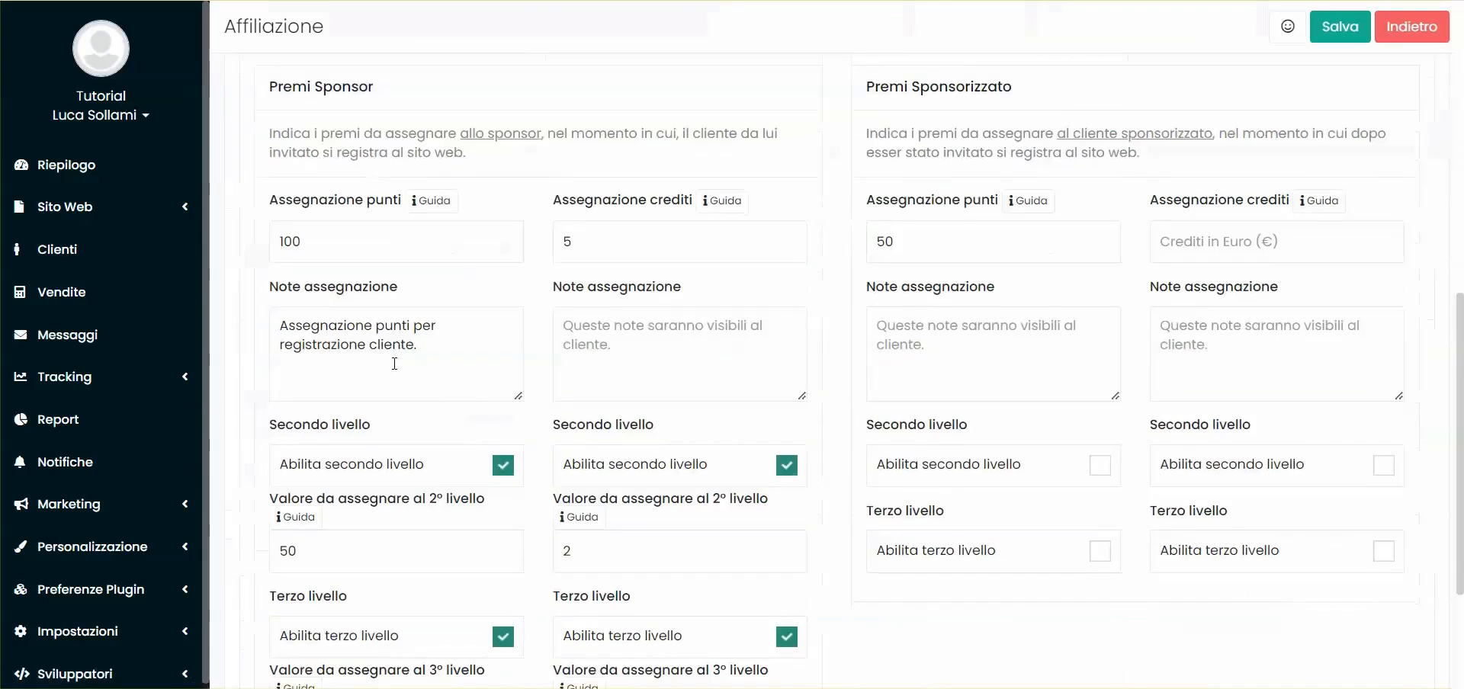
scroll(607, 305, up, 8)
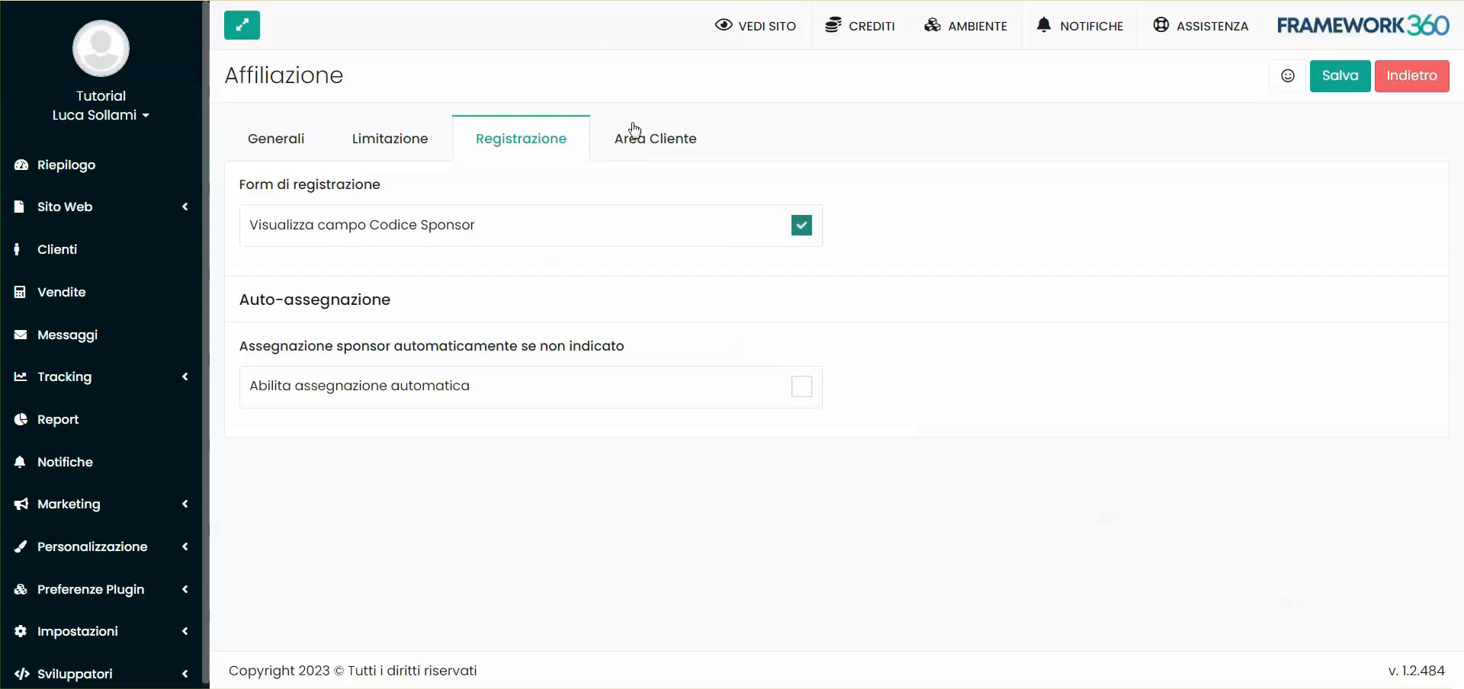
Review the Area Cliente invite text and the {ms-site-url}/?affCode={code} affiliate link template
click(660, 149)
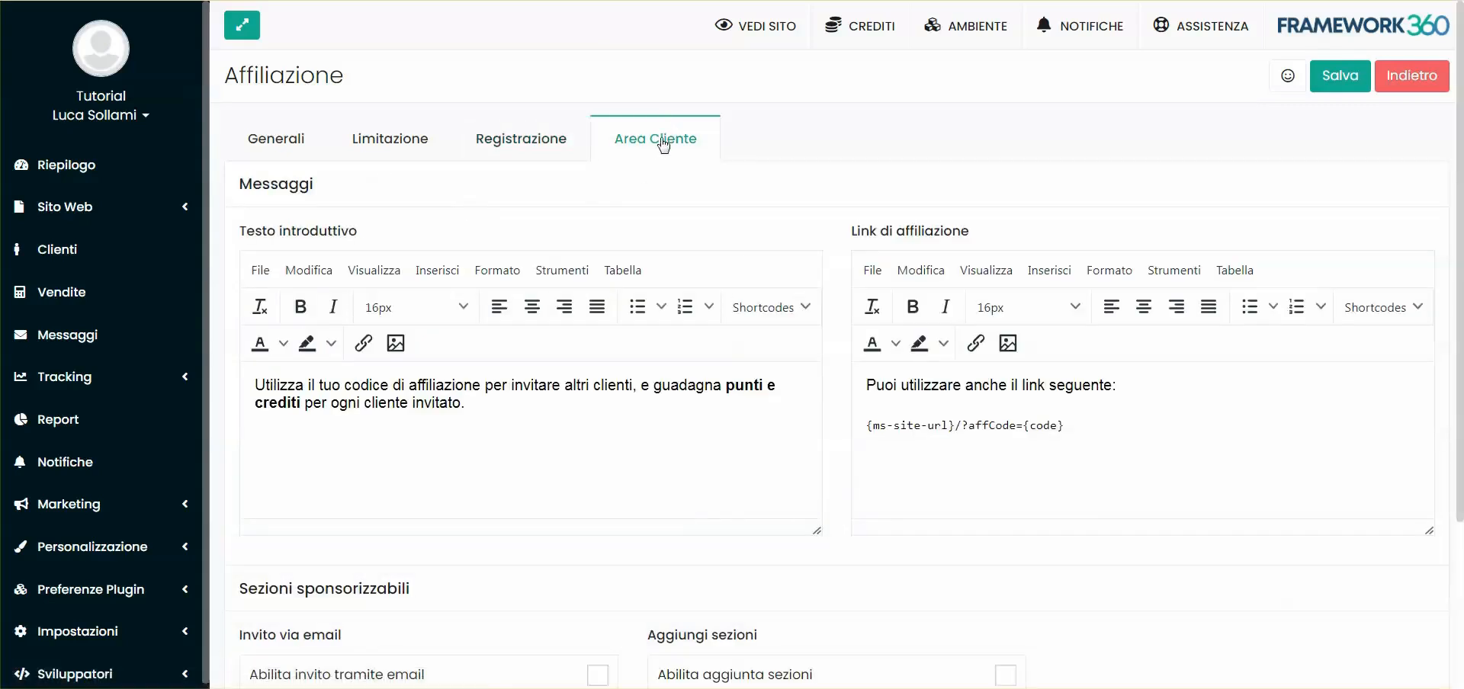
scroll(501, 224, down, 1)
scroll(501, 223, down, 1)
scroll(588, 396, up, 2)
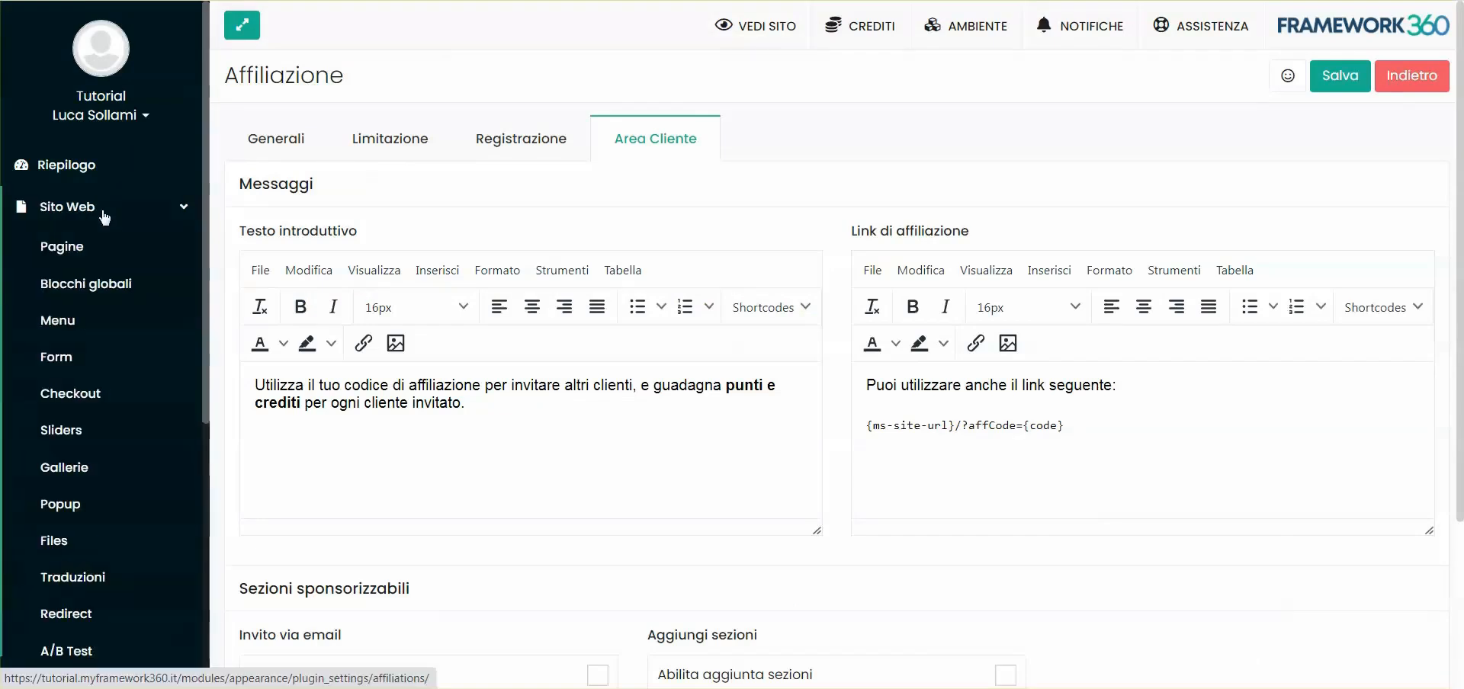
Search the website pages for 'area' to find the customer-area page
click(61, 247)
click(1278, 140)
text(area)
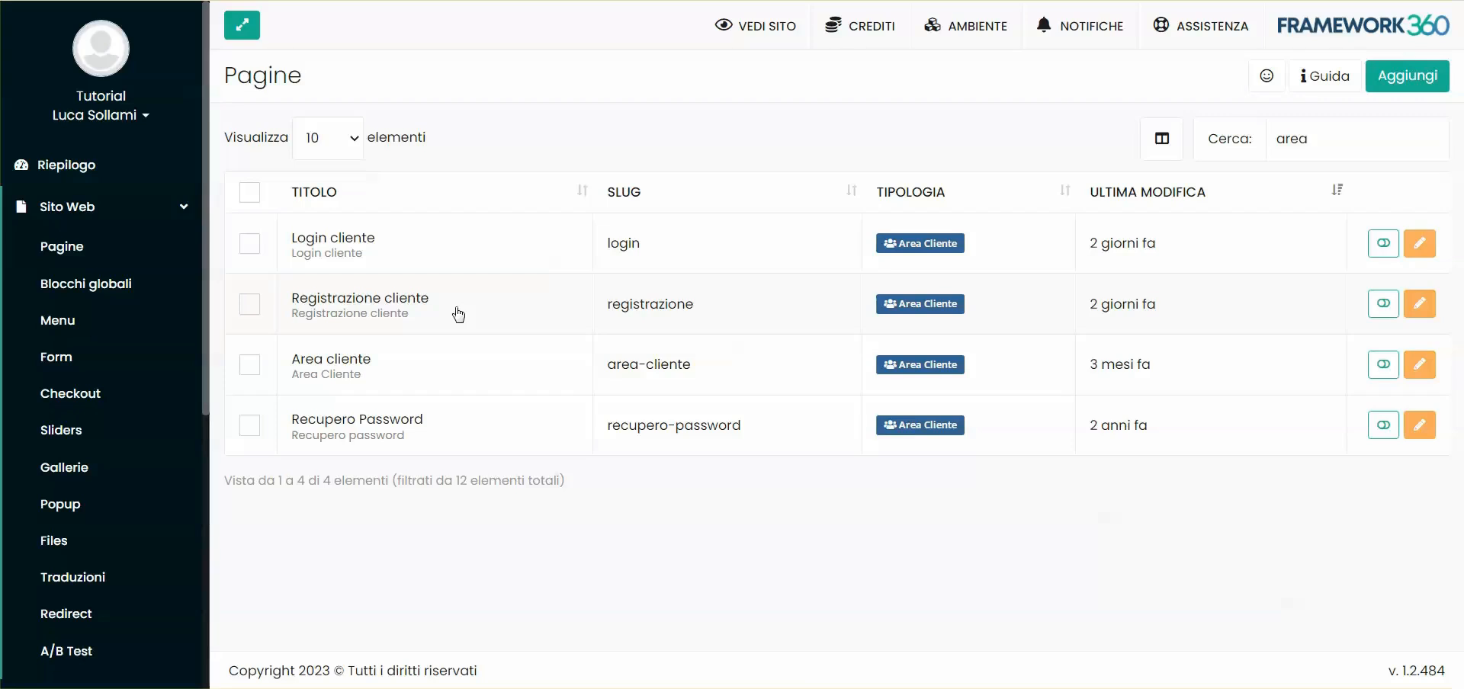
Add Area cliente to the Menù Principale ordering after Homepage and save the menu
click(69, 324)
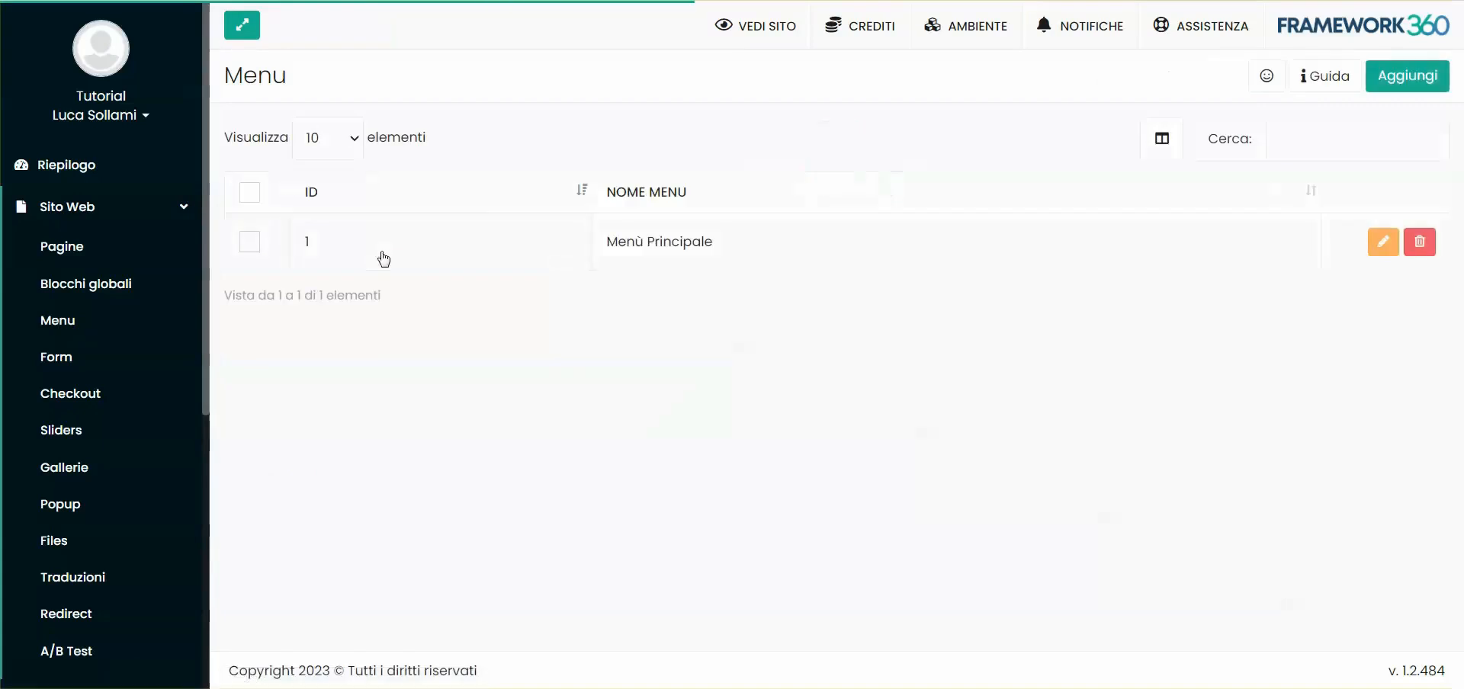
click(684, 245)
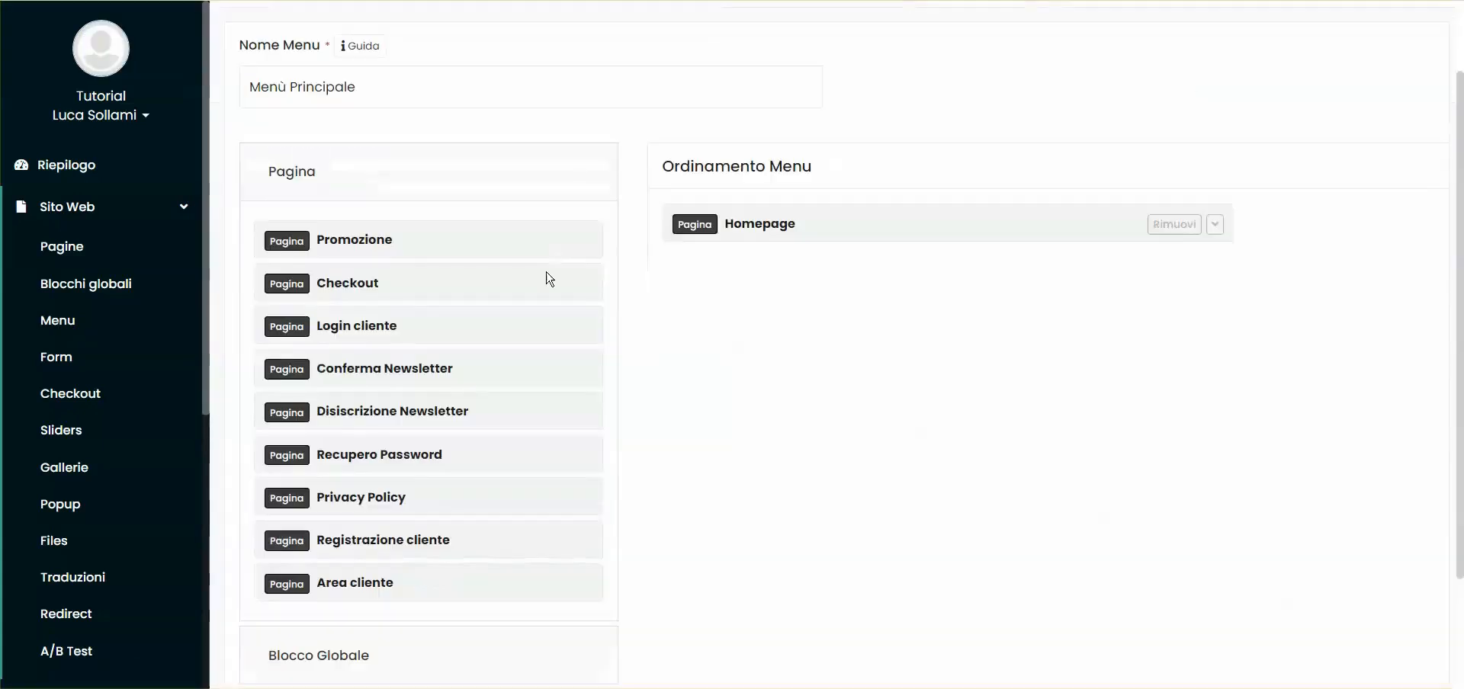
scroll(359, 511, down, 1)
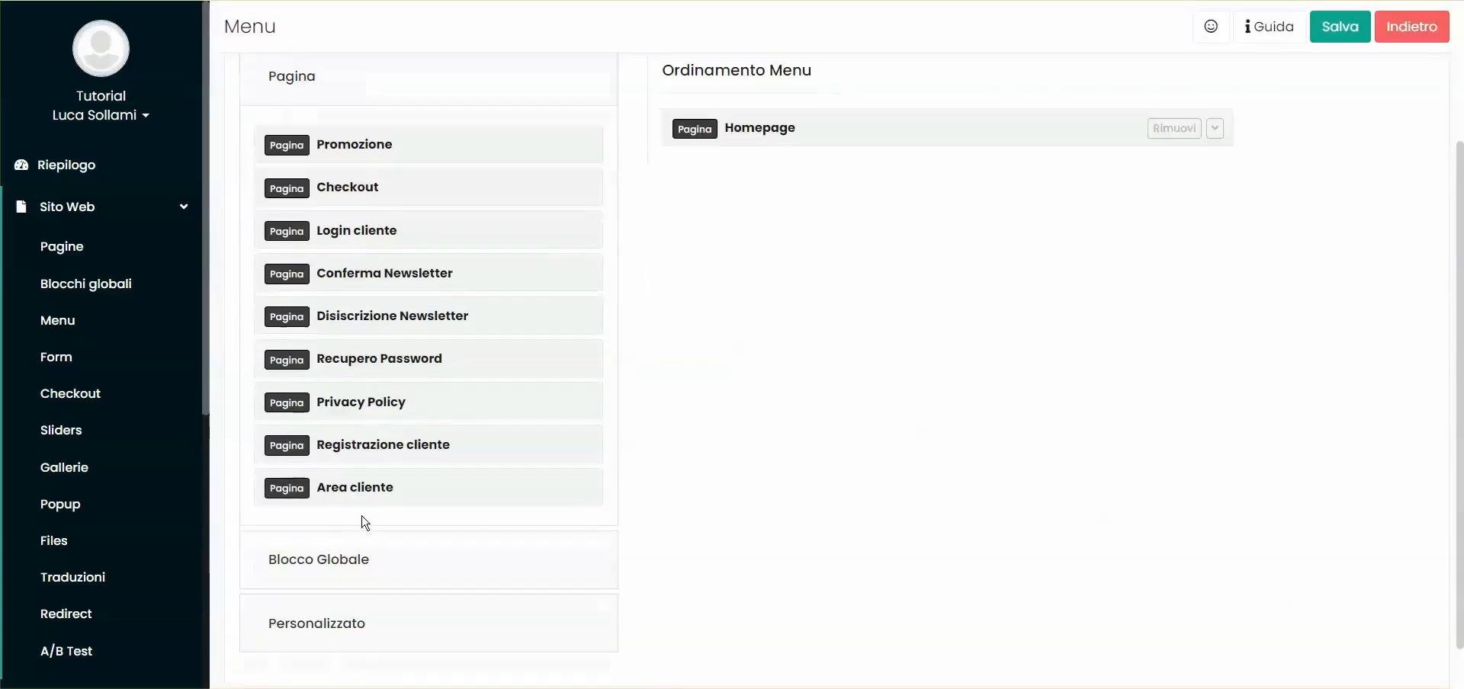
drag(337, 491, 770, 200)
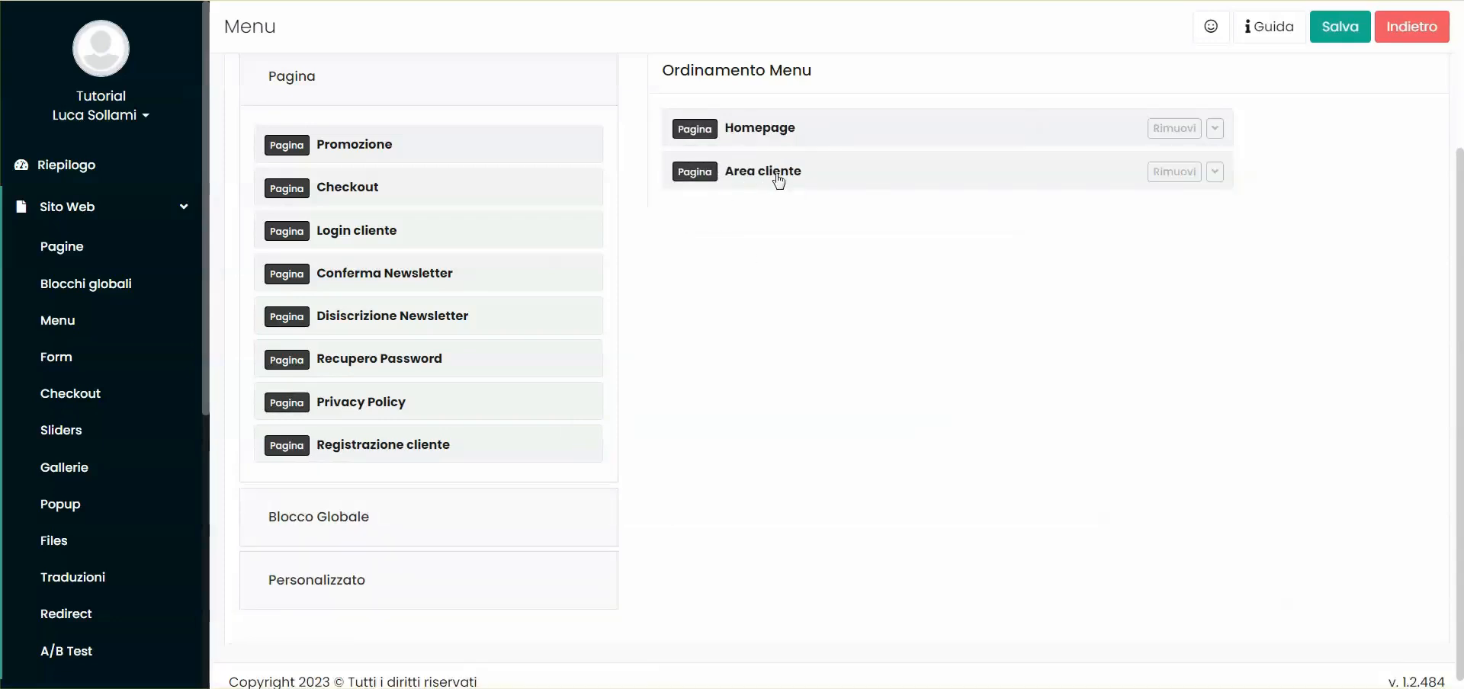
scroll(777, 180, up, 2)
click(1340, 76)
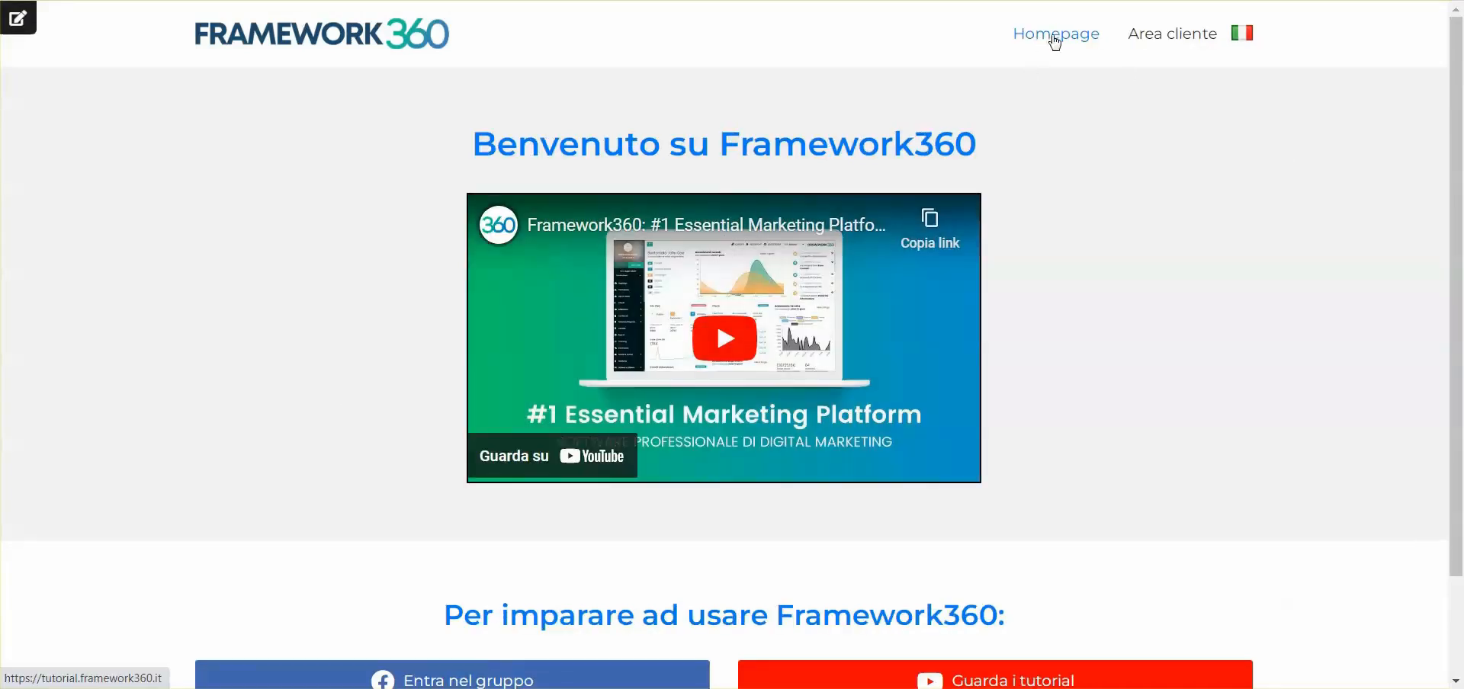
Go to the public site's Area cliente login page
click(1173, 48)
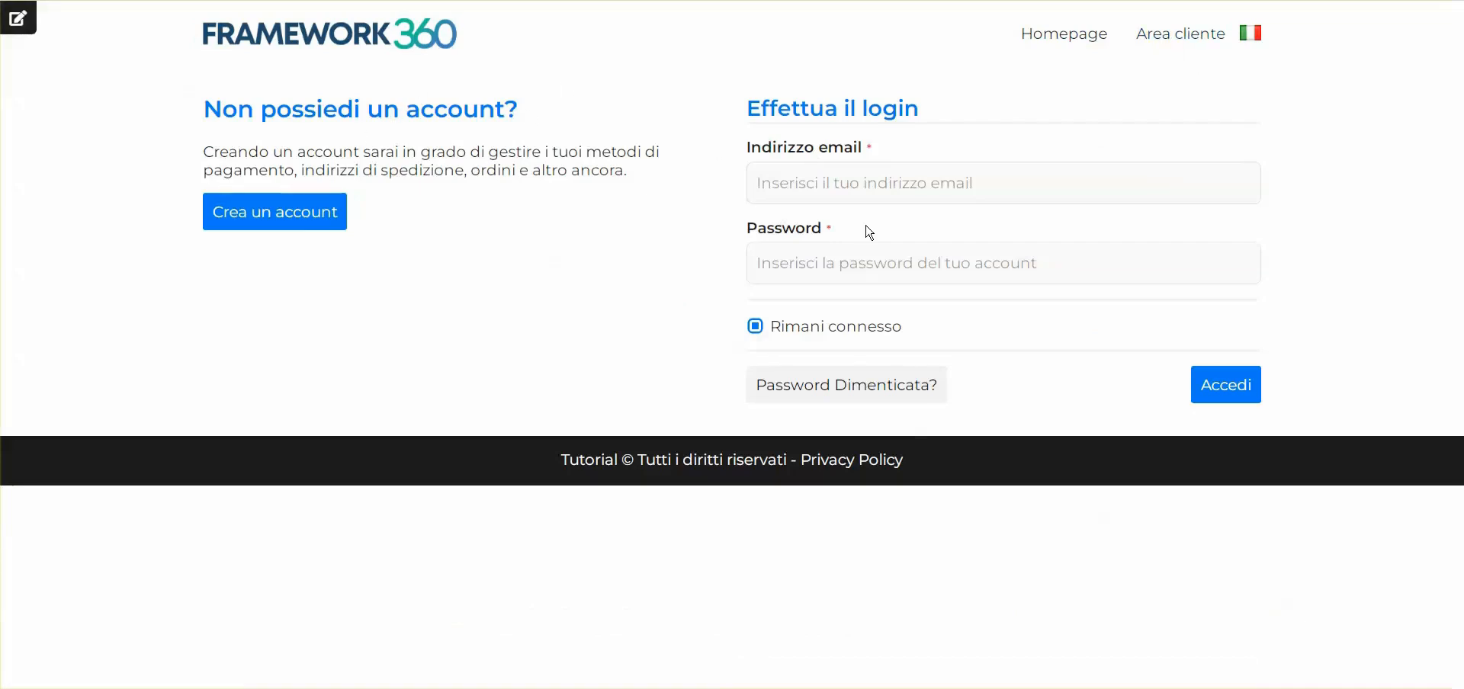
click(866, 187)
click(638, 172)
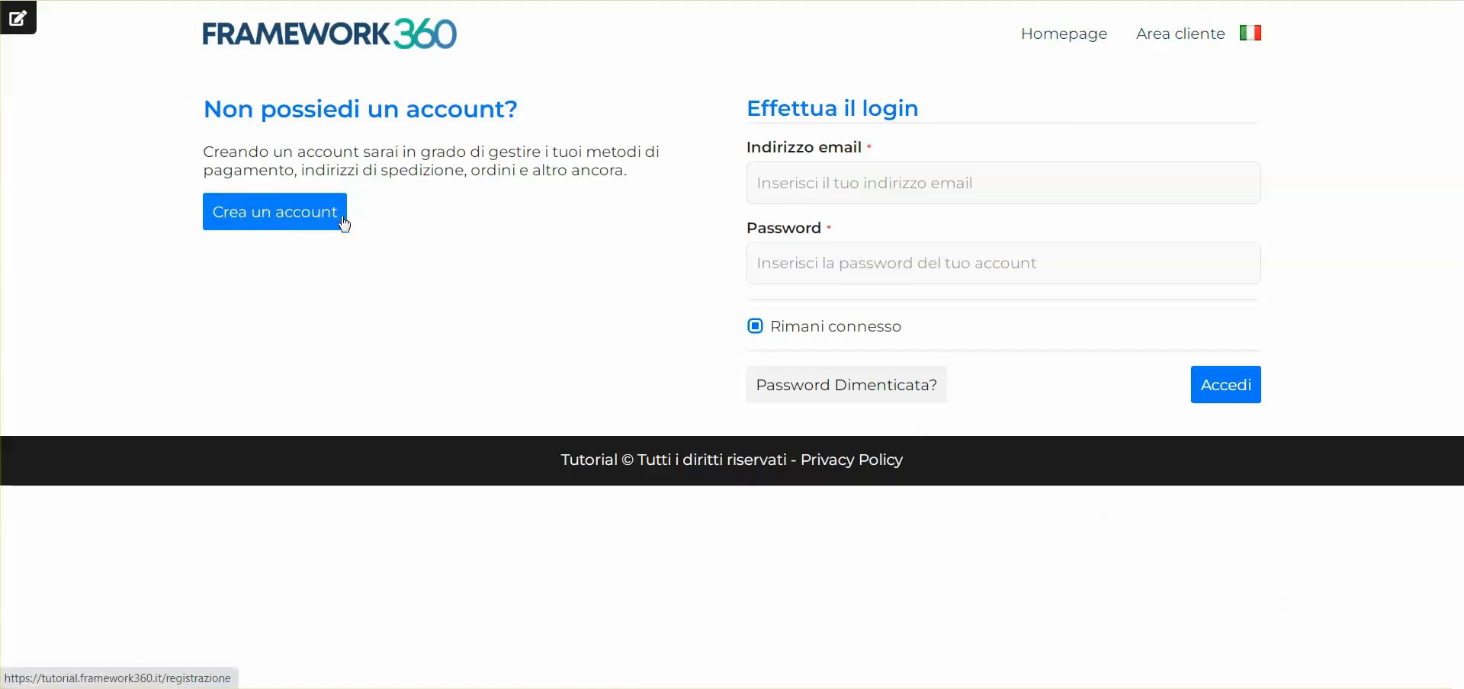
Fill in the new account form with the customer's name, accept privacy and offers, leave sponsor code empty, and register
click(275, 221)
click(761, 183)
text(Luca)
key(Tab)
click(792, 417)
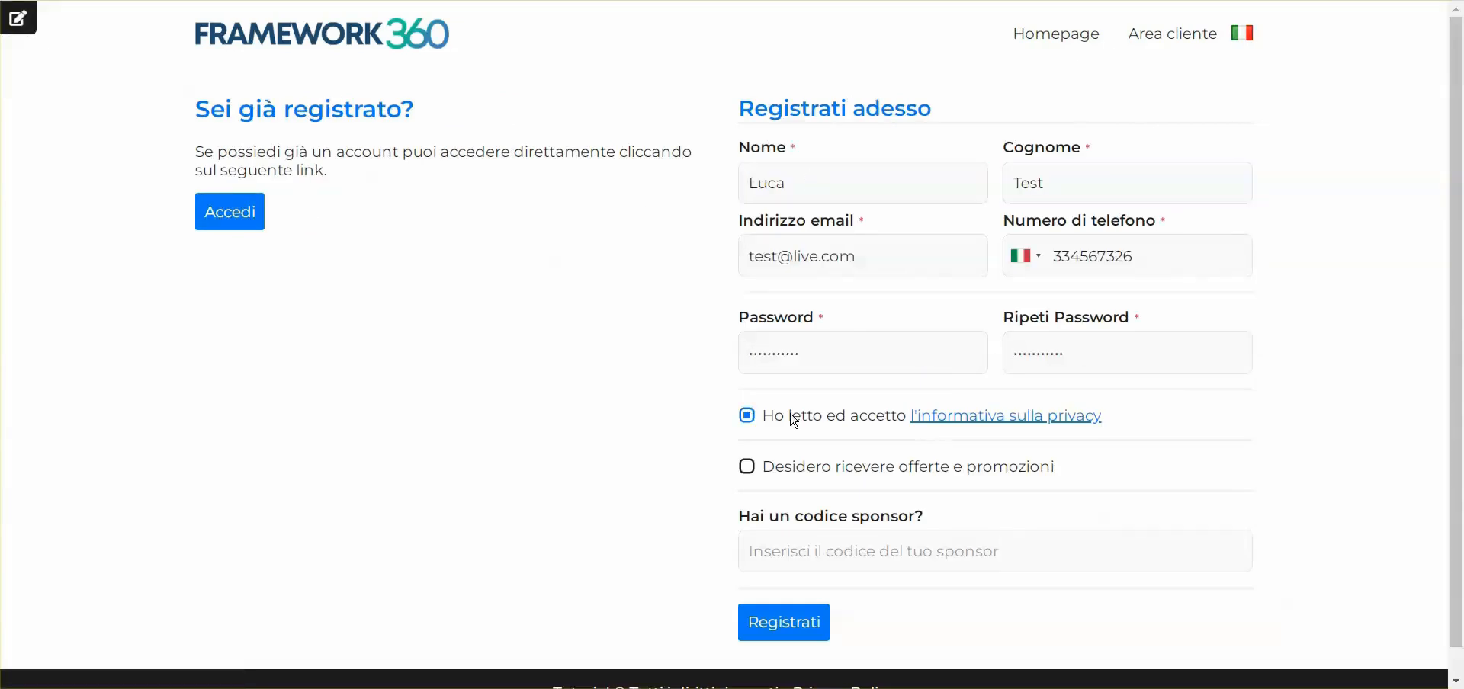
click(775, 468)
click(809, 545)
scroll(886, 513, down, 1)
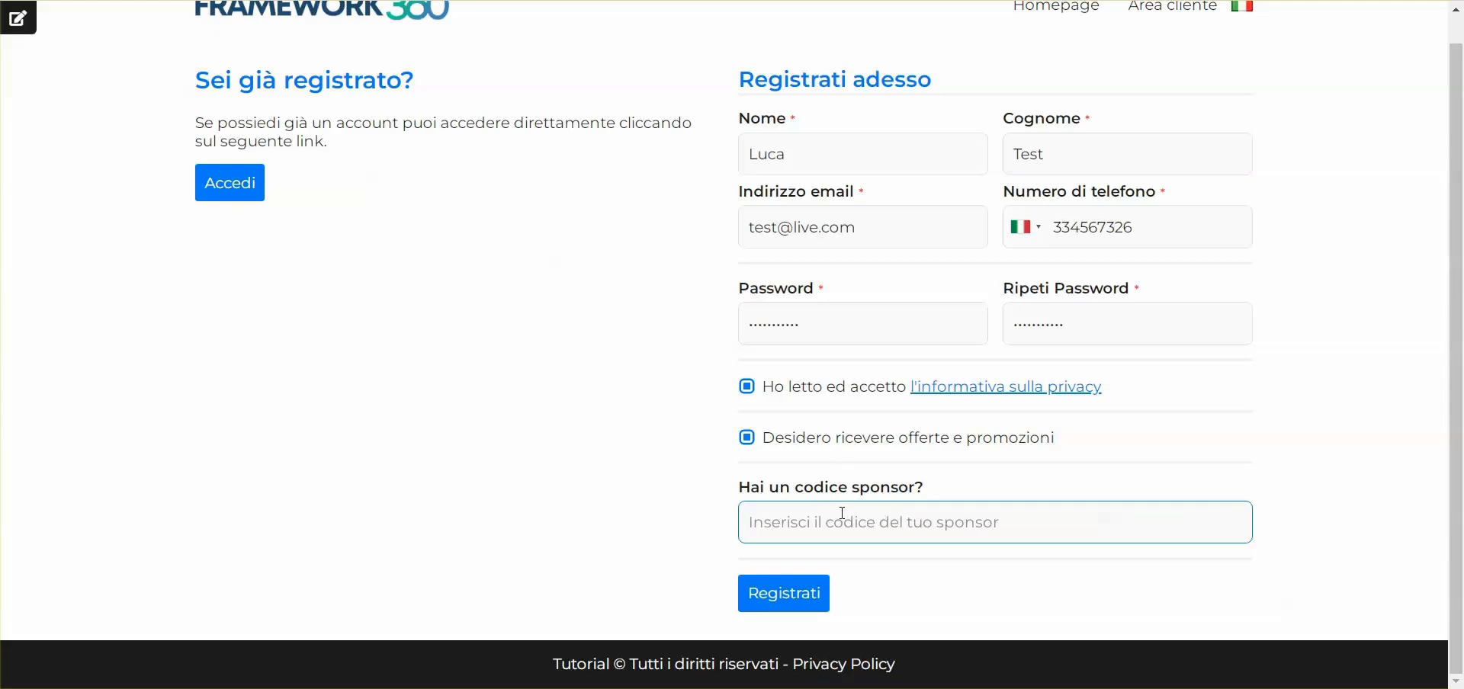
scroll(845, 498, up, 1)
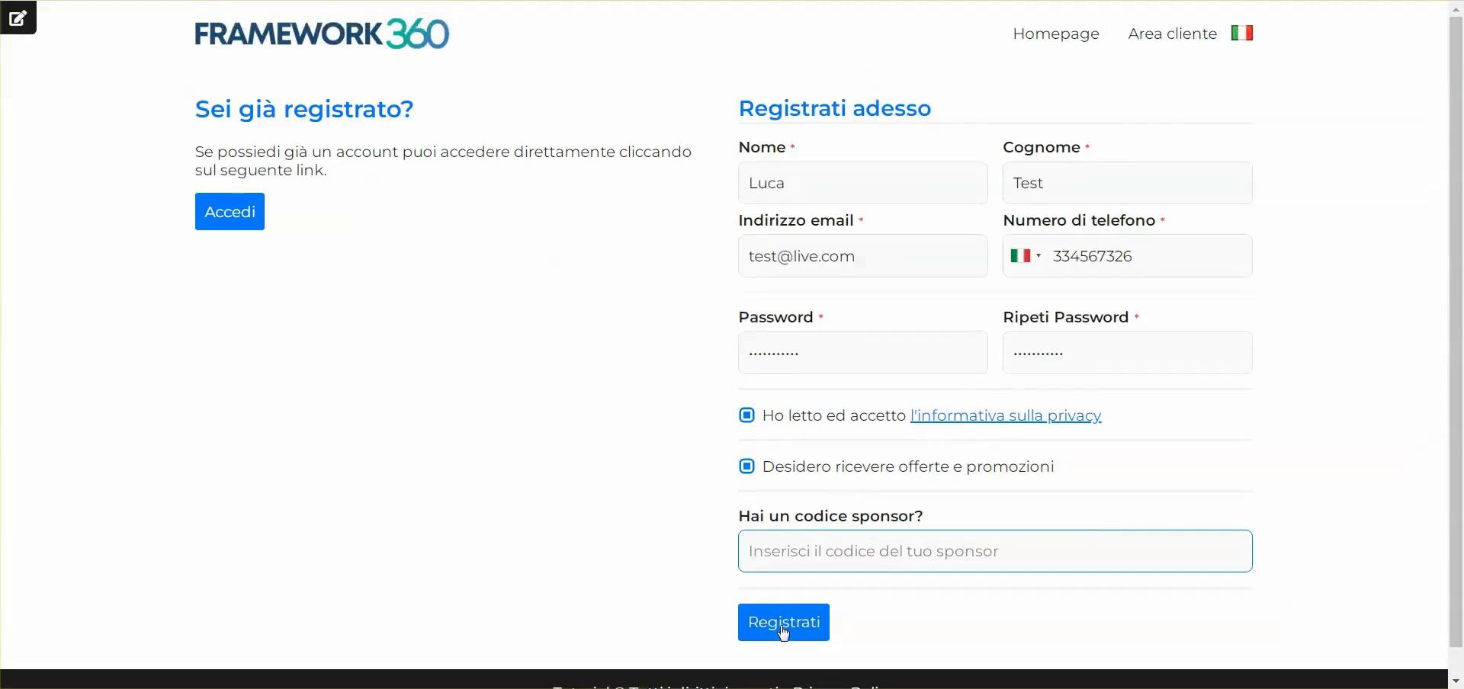
click(807, 610)
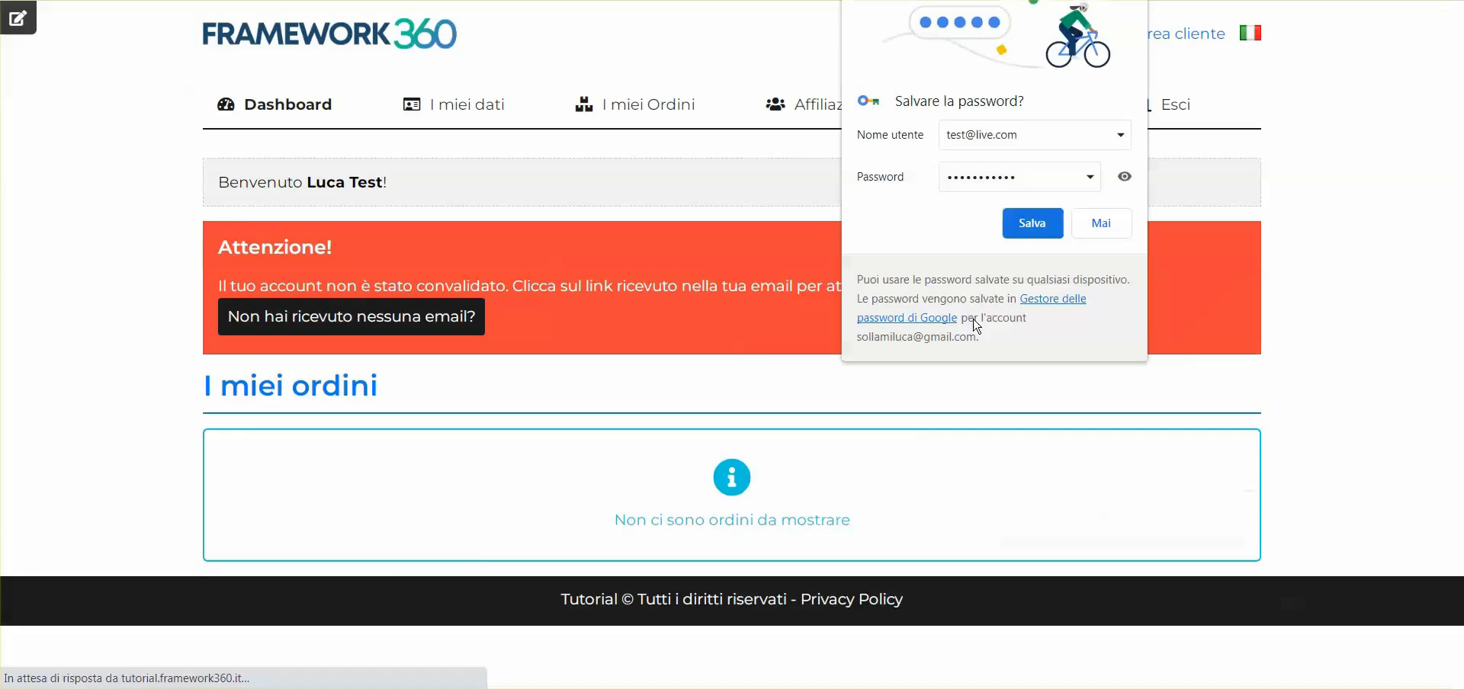
Dismiss the browser password prompt and review the account-not-validated activation warning
click(1039, 235)
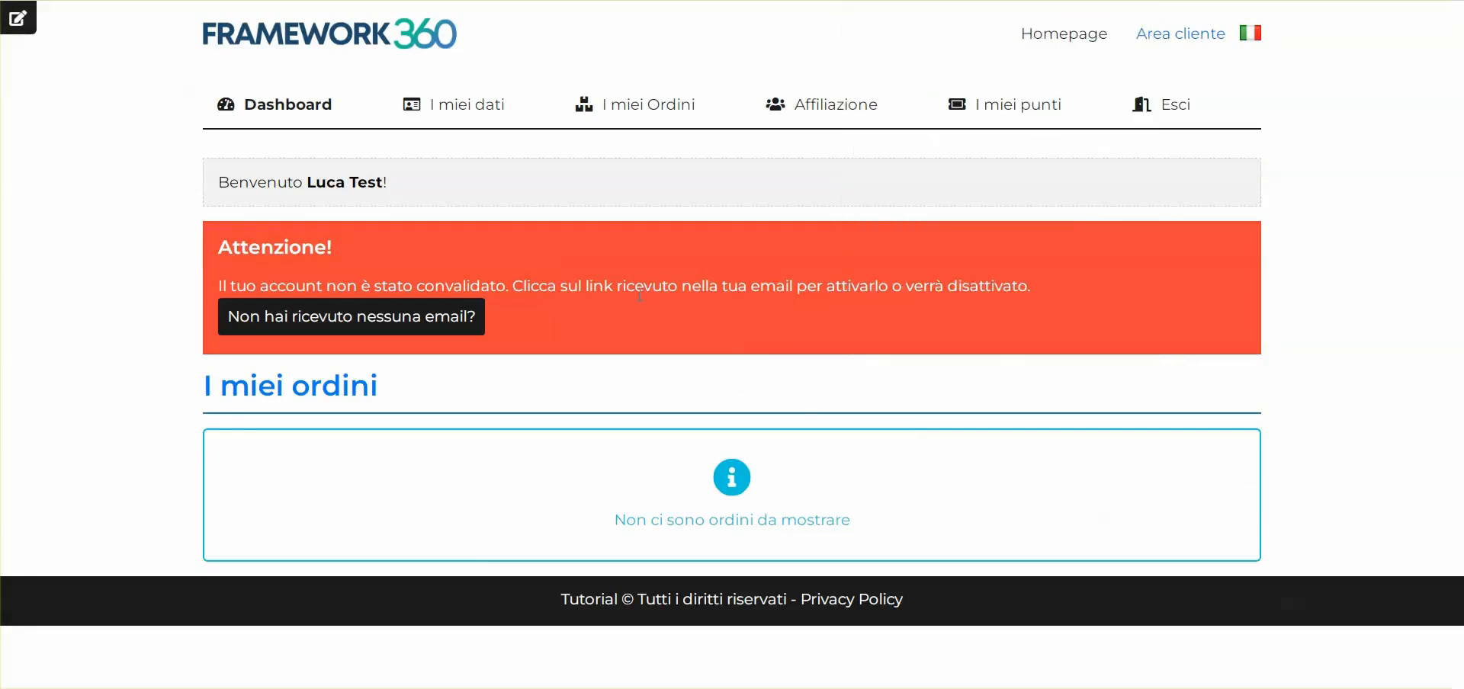
drag(207, 282, 695, 286)
drag(509, 286, 1043, 282)
click(1044, 301)
drag(514, 287, 1112, 302)
click(1110, 304)
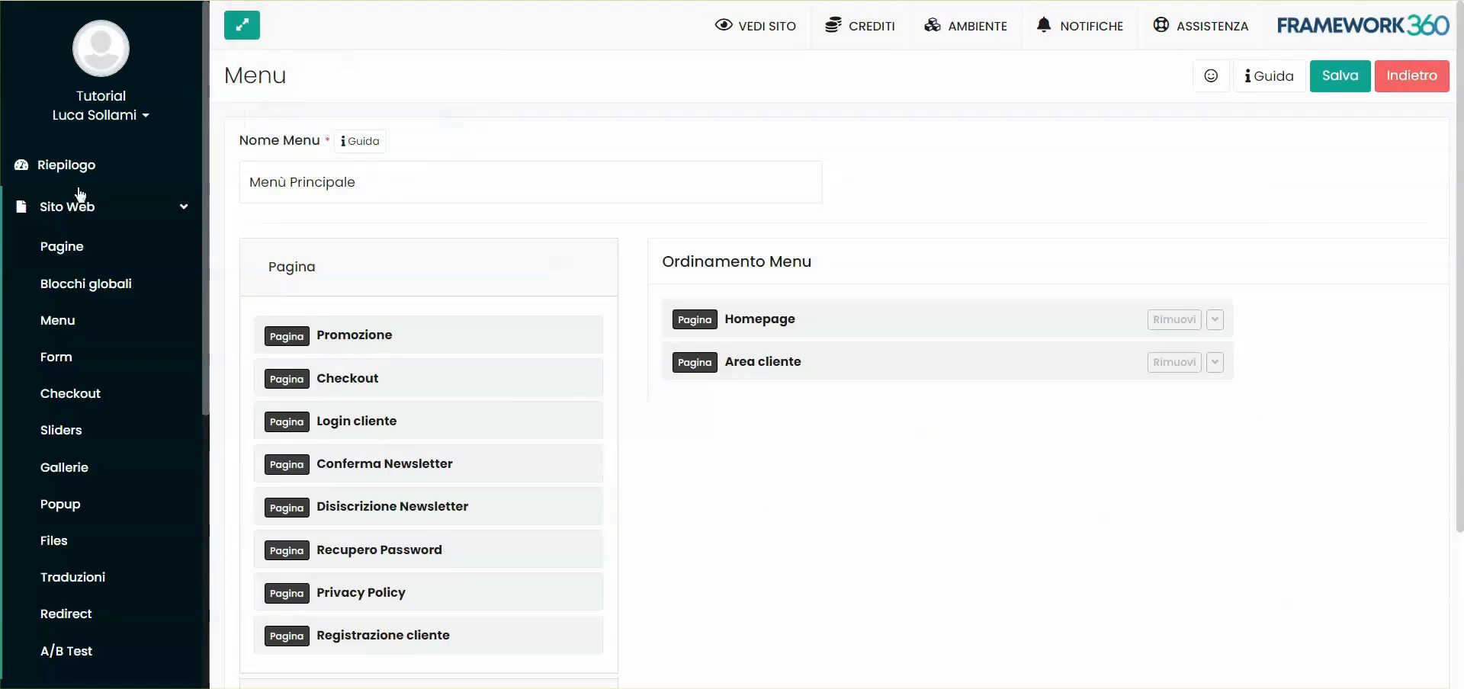
Open the test customer in Clienti and tick Mail Confermata on the Login sub-tab
click(74, 206)
click(67, 260)
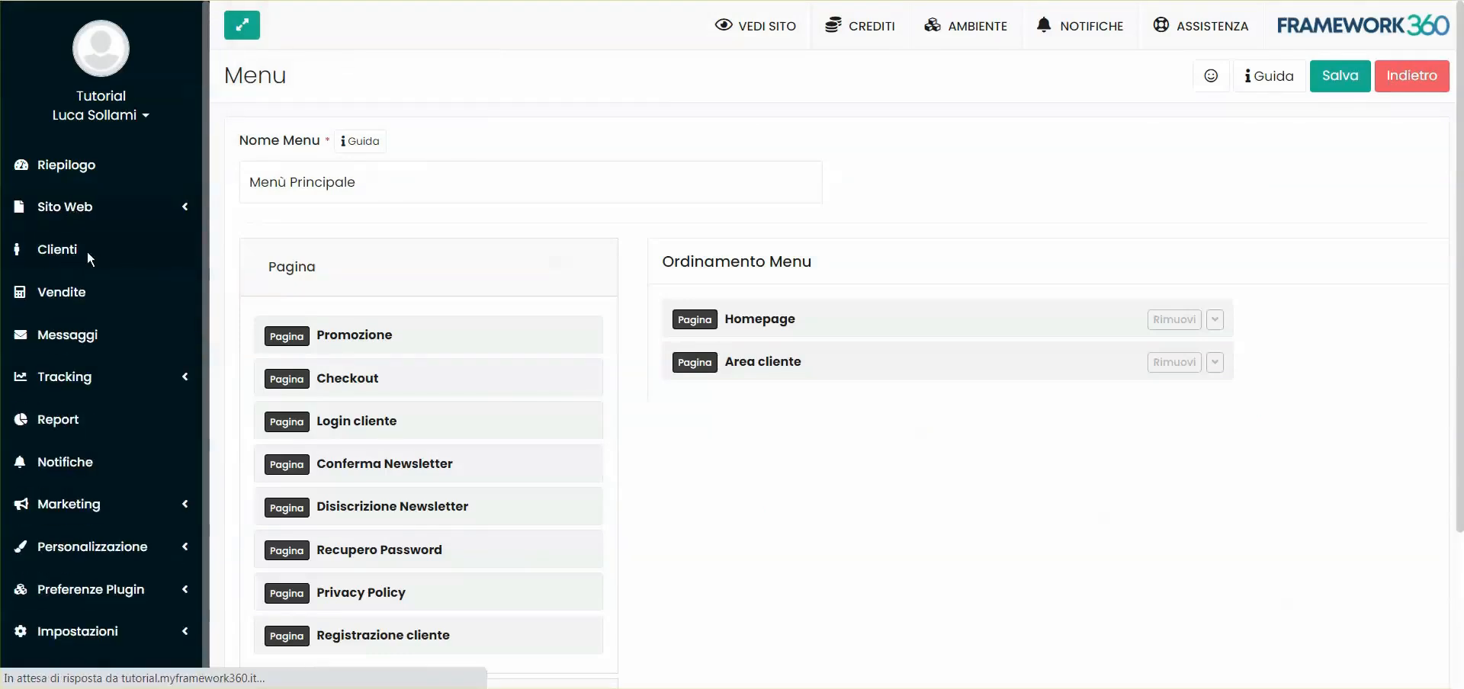
click(681, 286)
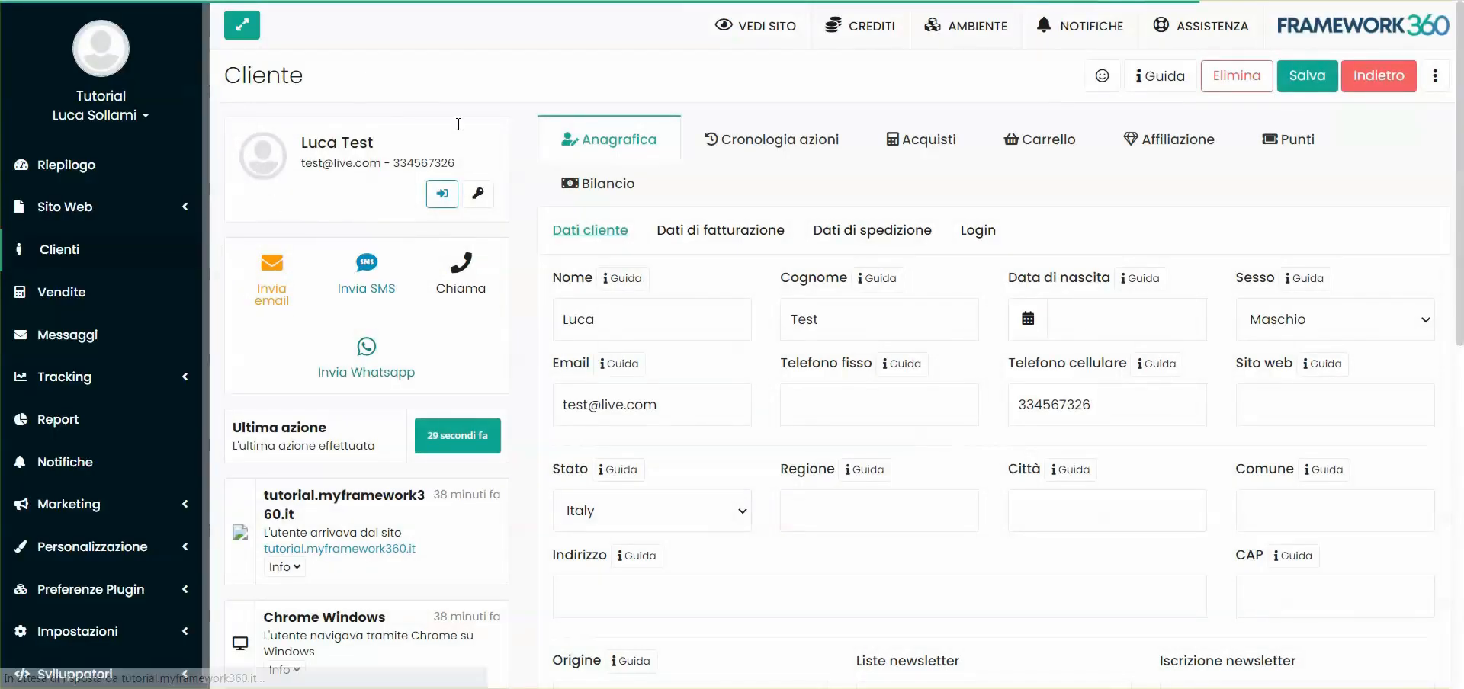
click(98, 250)
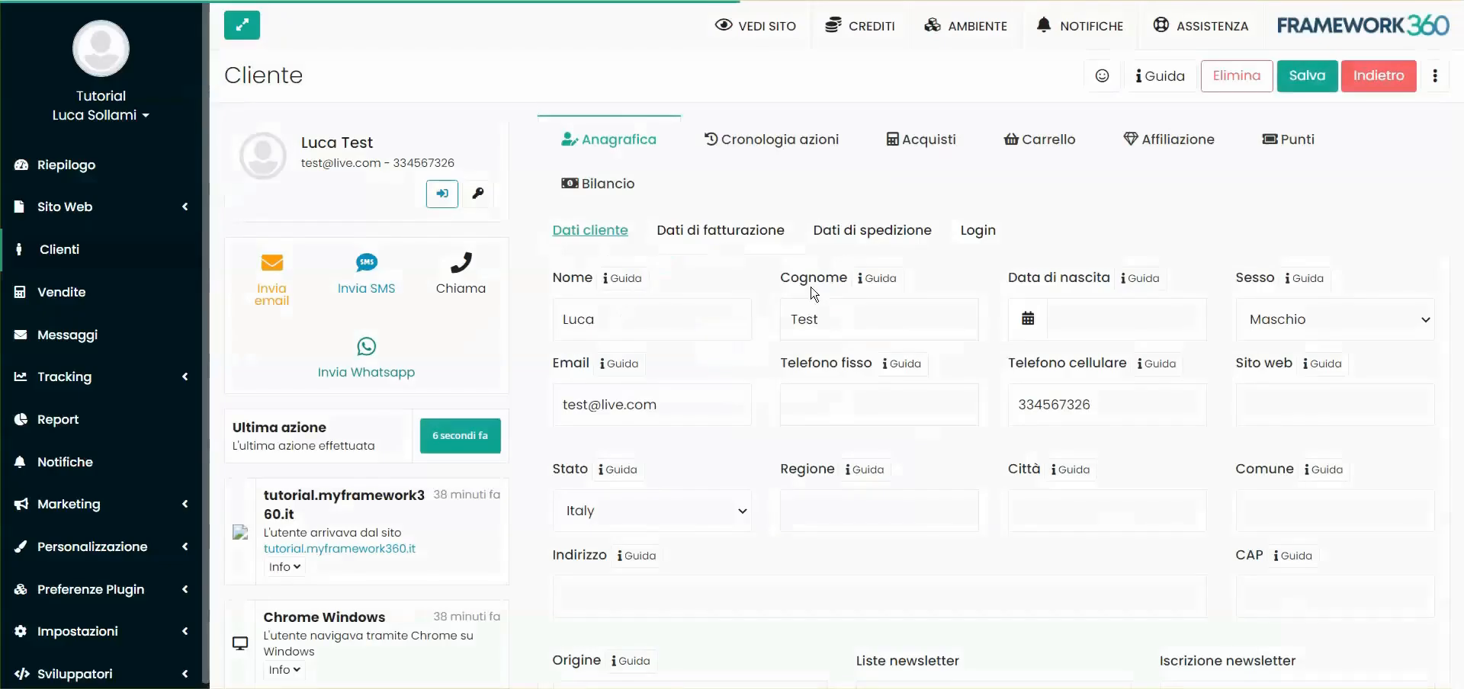
scroll(724, 255, down, 3)
scroll(727, 255, up, 3)
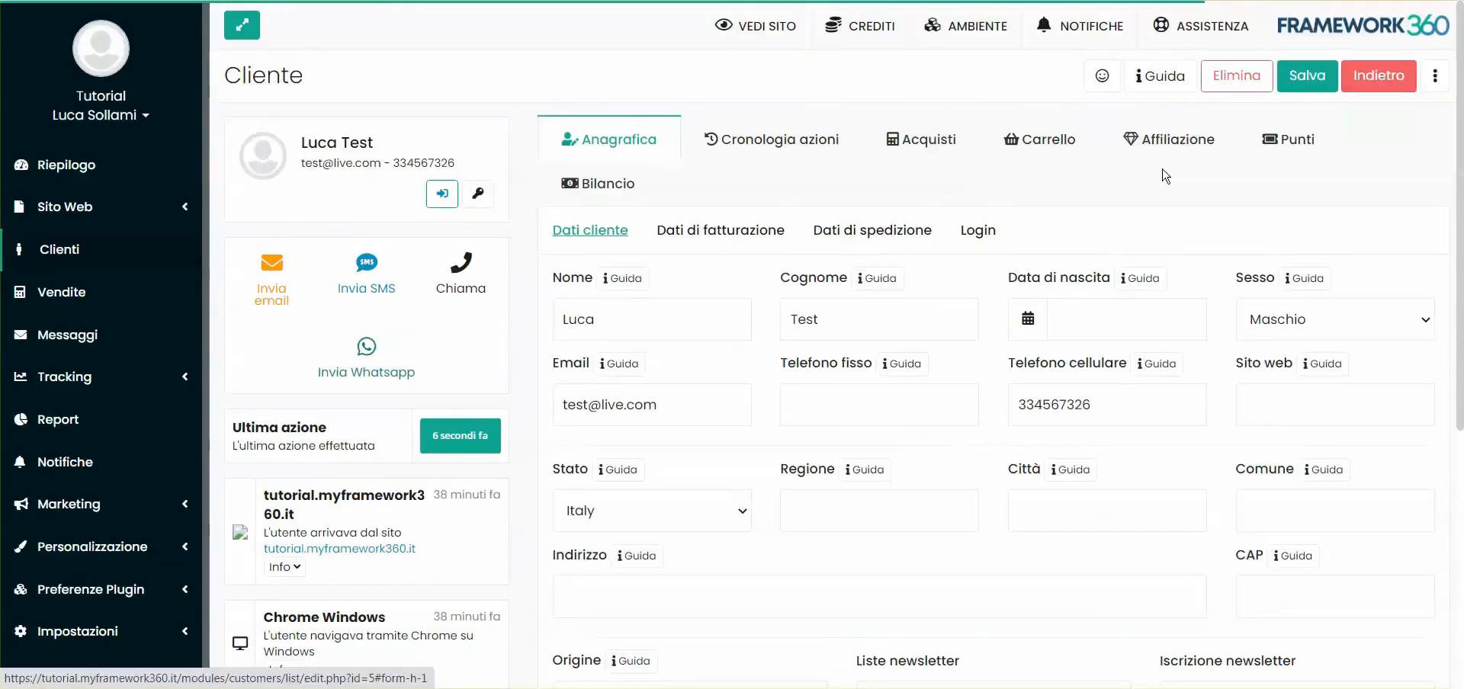
click(978, 233)
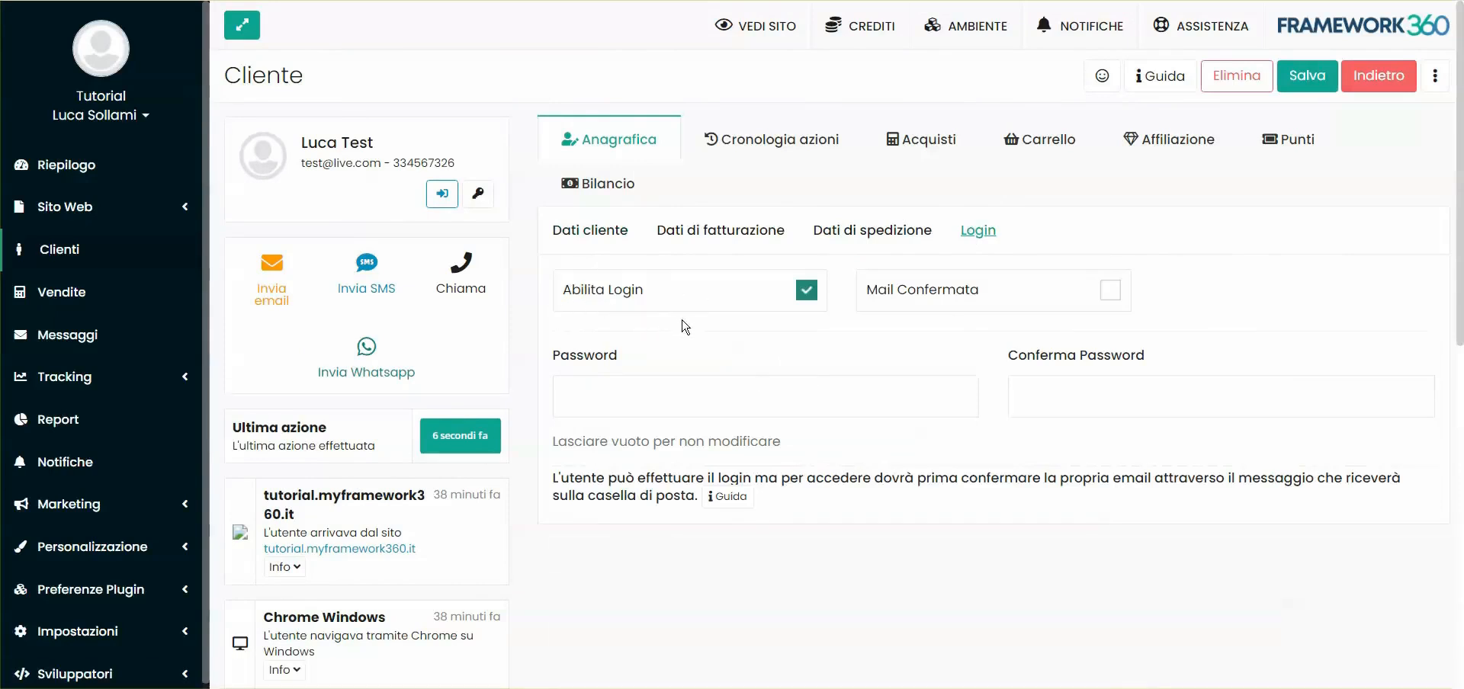
click(999, 294)
Save the customer's confirmed email, then reload the Area cliente dashboard to confirm the Attenzione banner is gone
click(1306, 74)
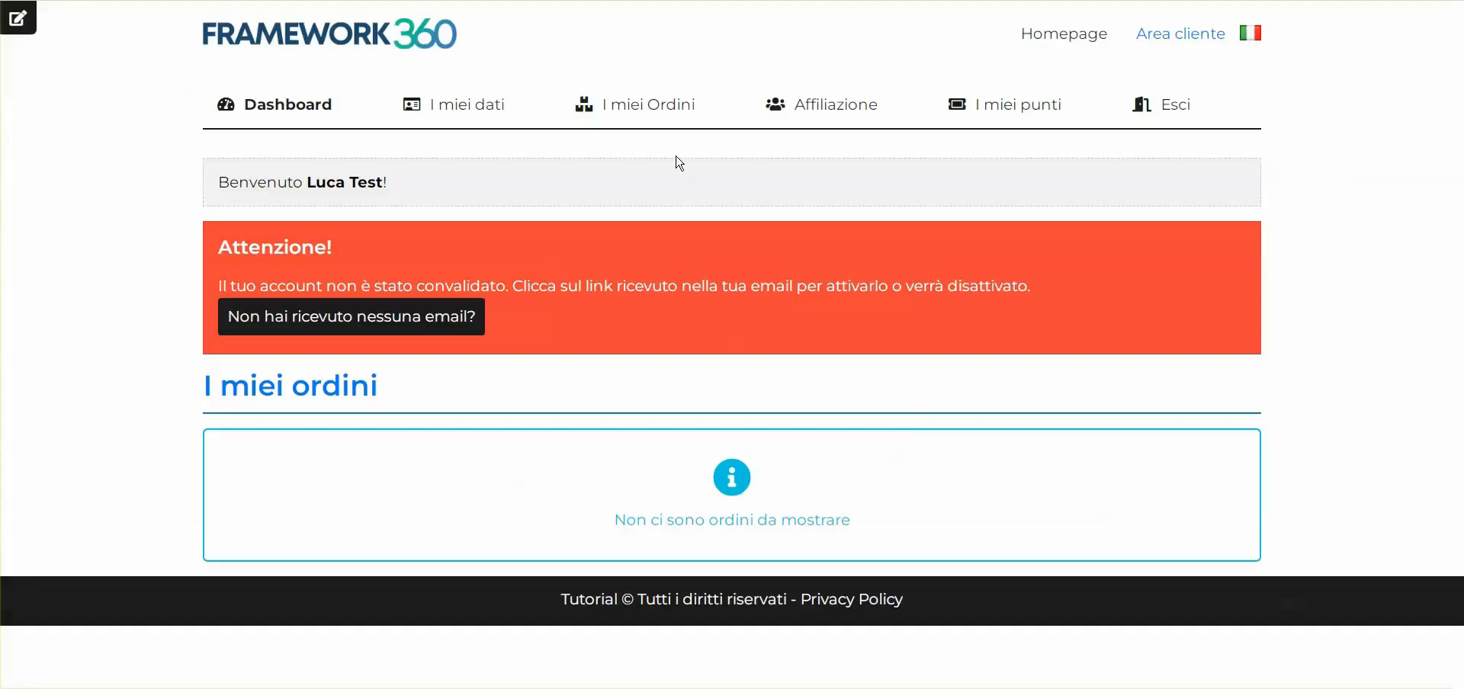
key(F5)
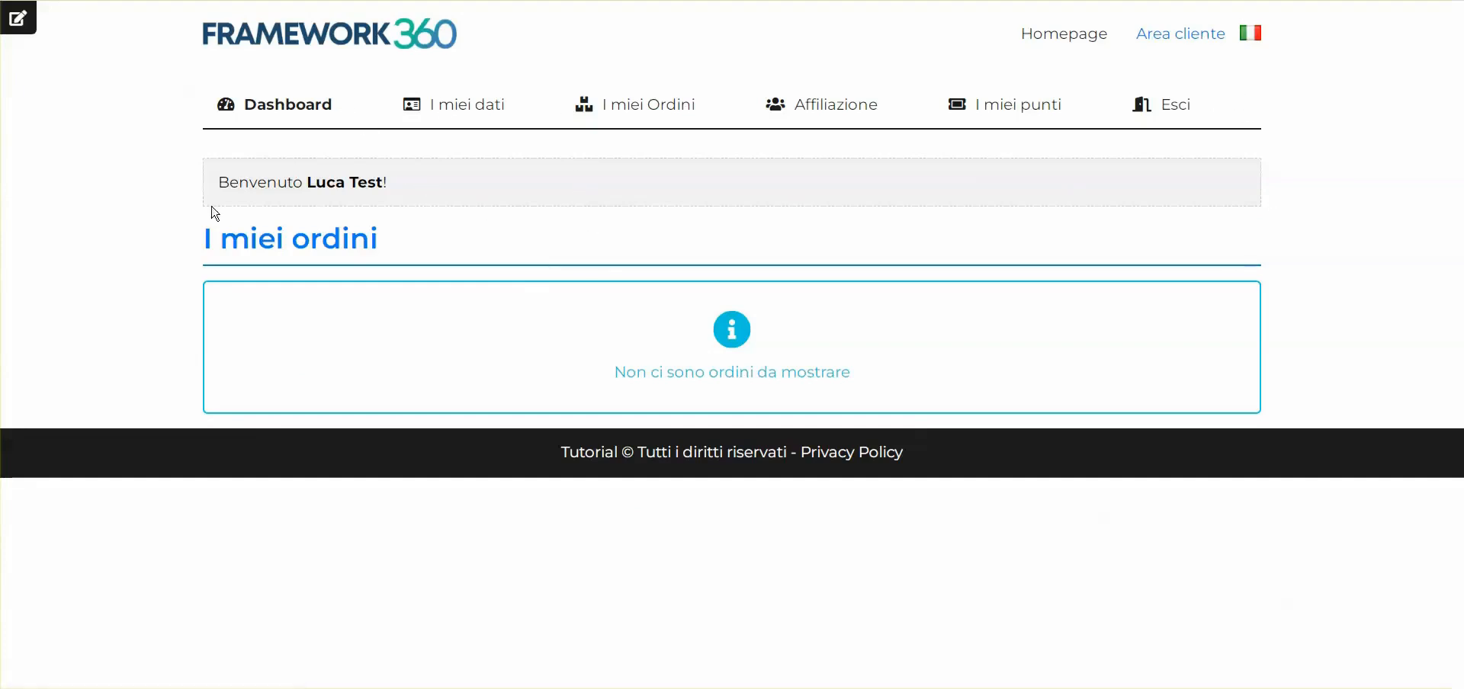
click(361, 38)
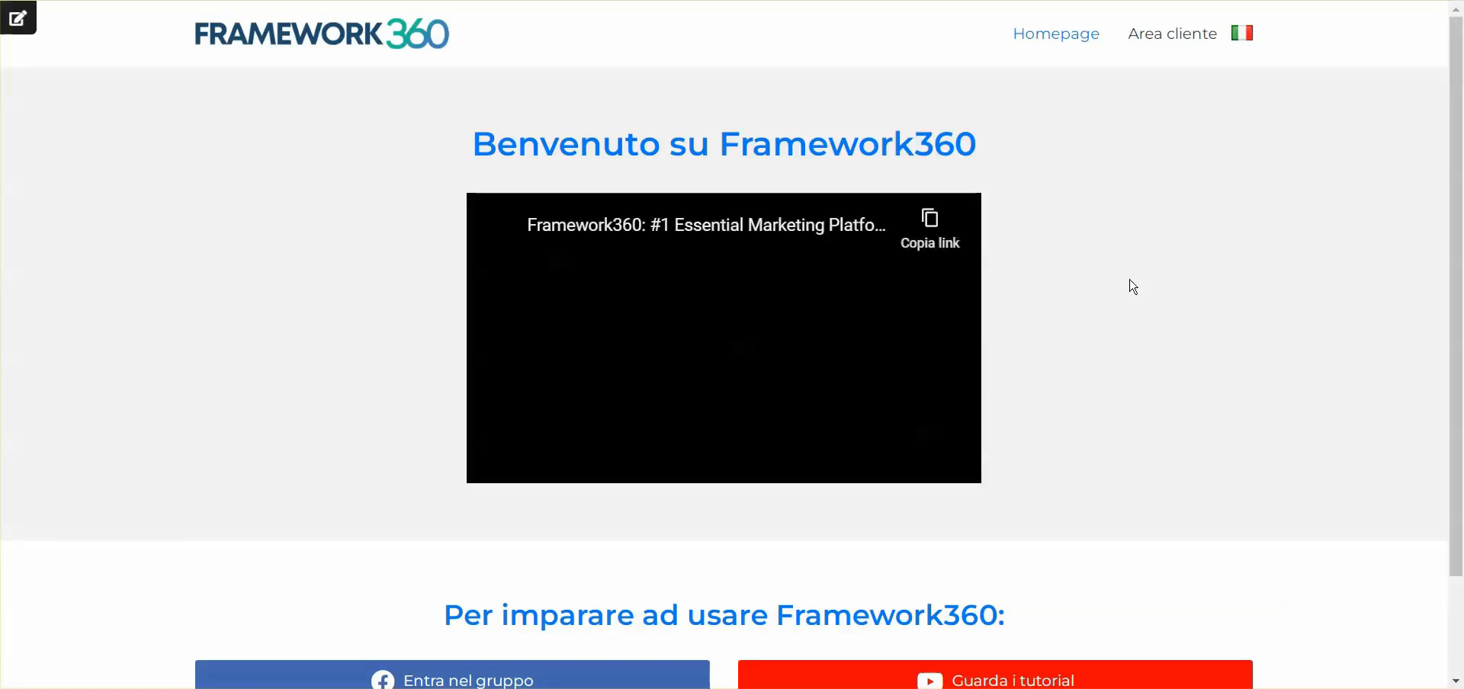
scroll(1159, 320, down, 2)
scroll(1179, 350, up, 2)
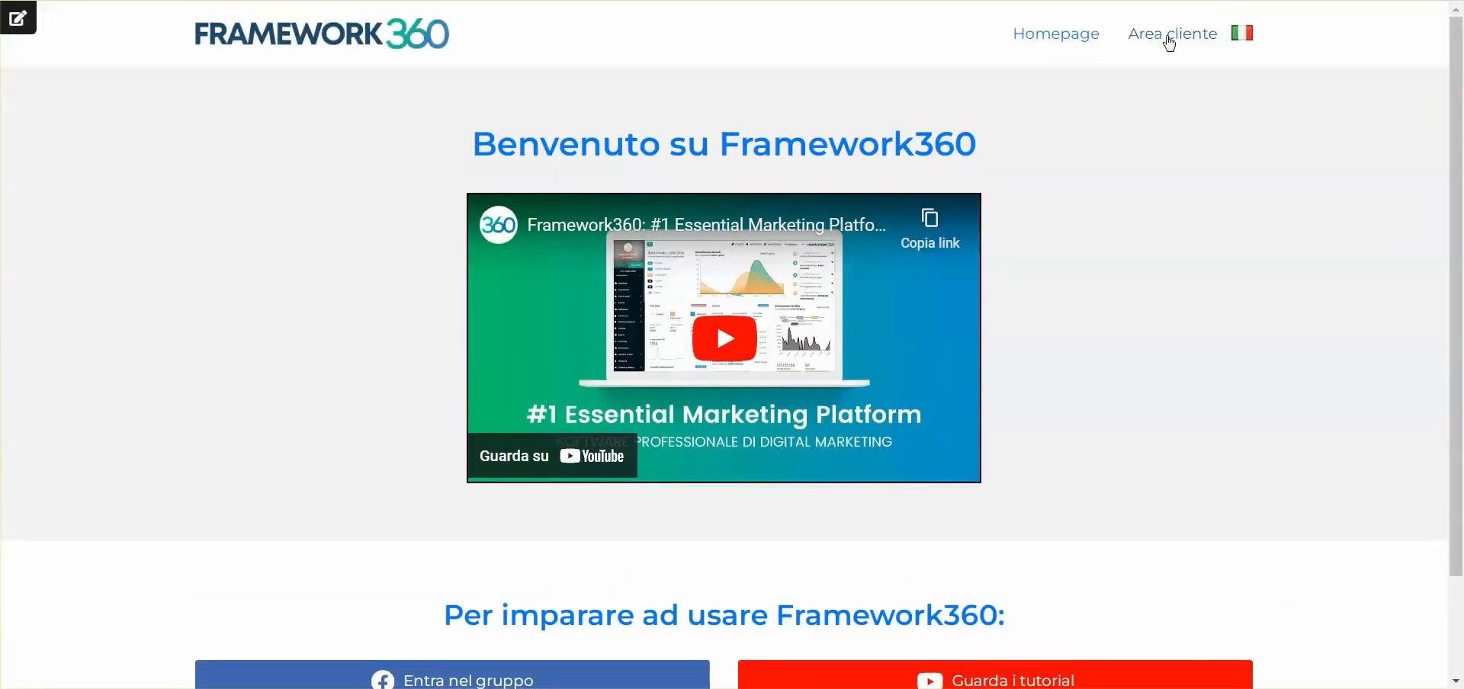
click(1167, 37)
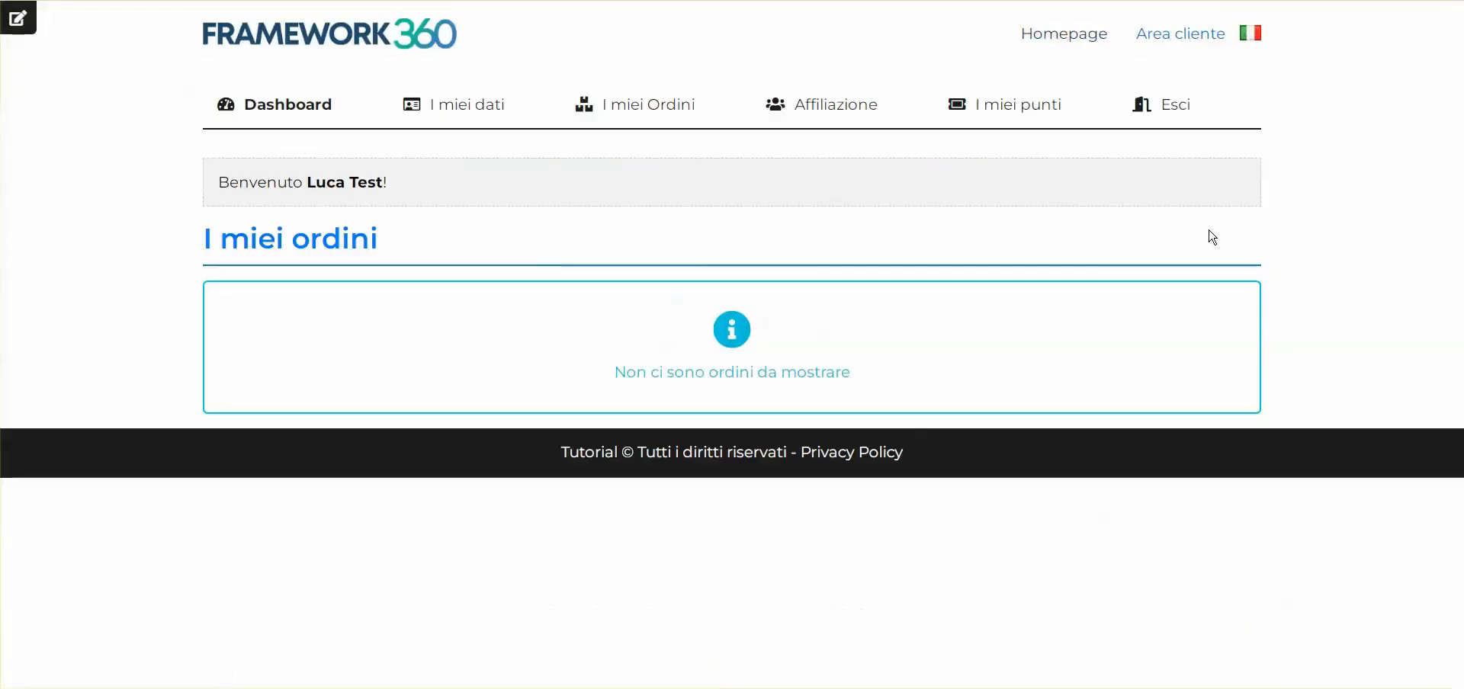
drag(215, 192, 427, 187)
click(427, 187)
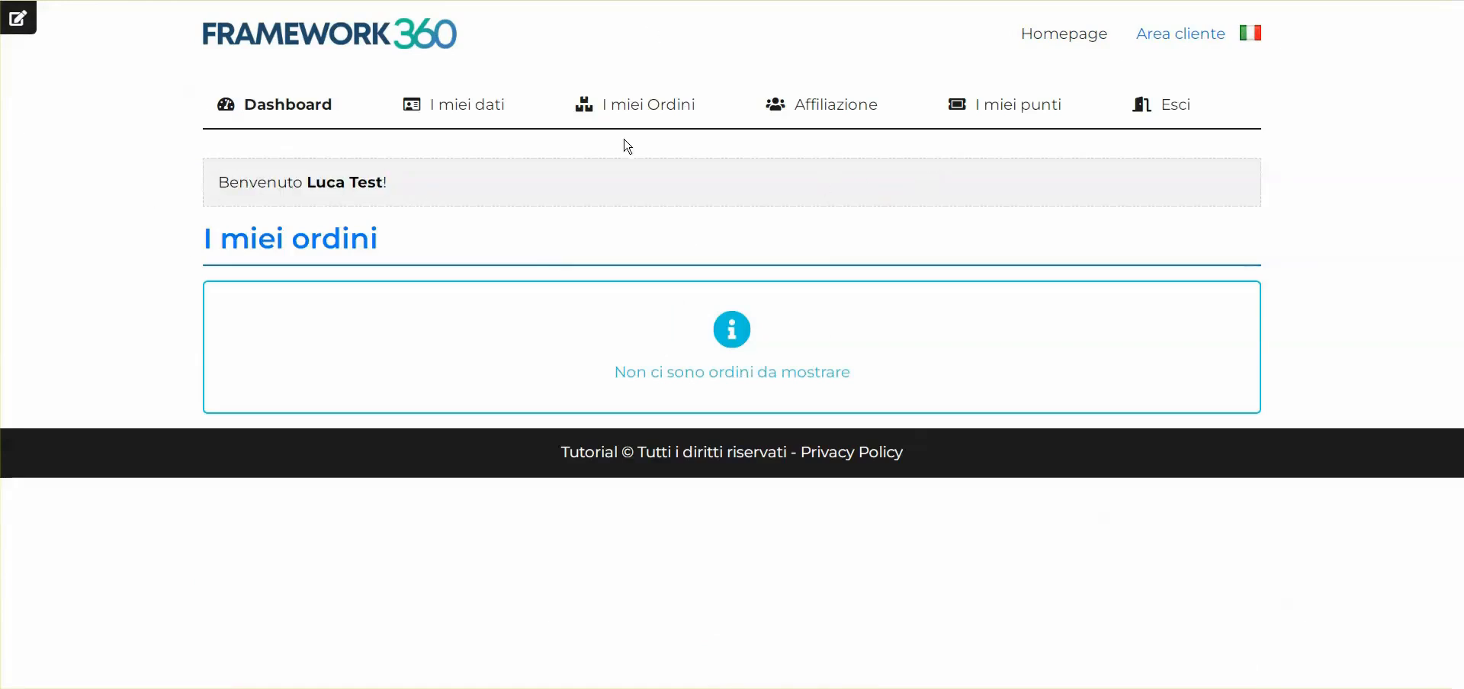
Open the customer's Affiliazione page and locate the affiliate code section
click(830, 113)
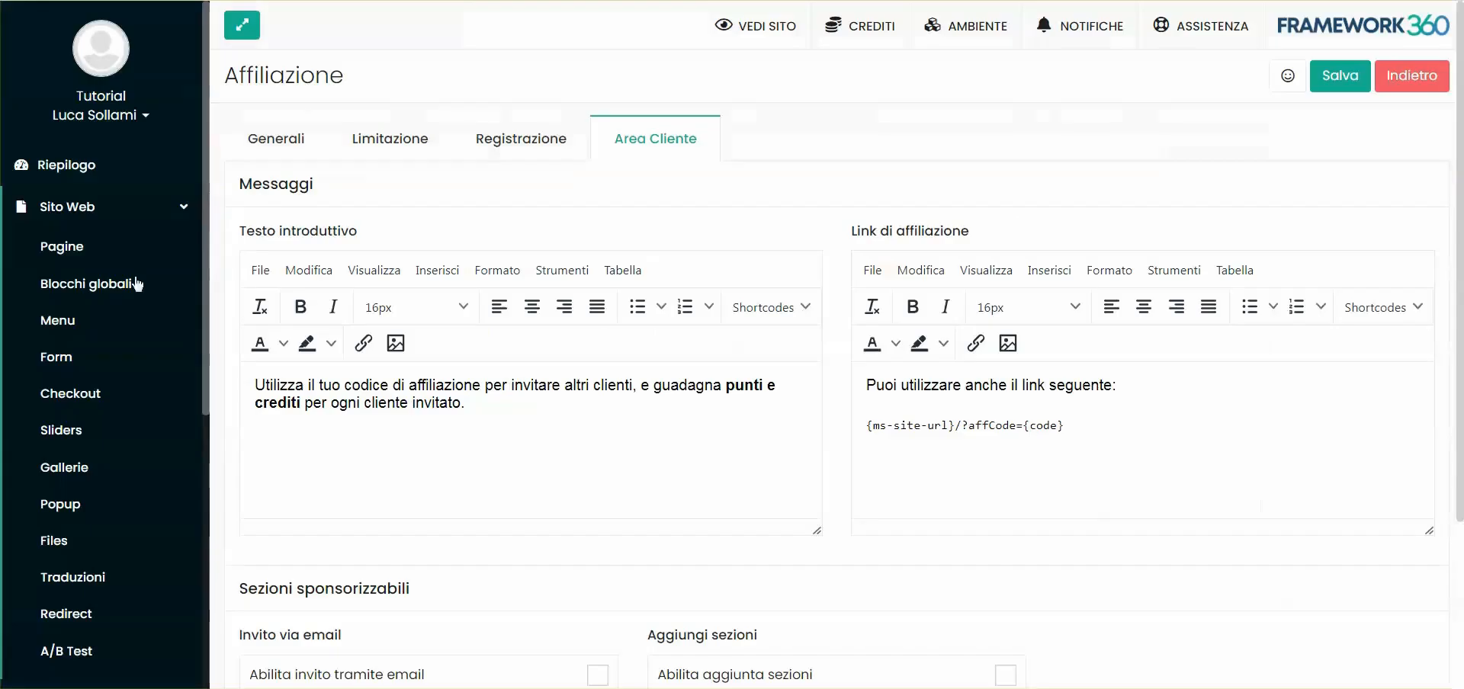
click(69, 202)
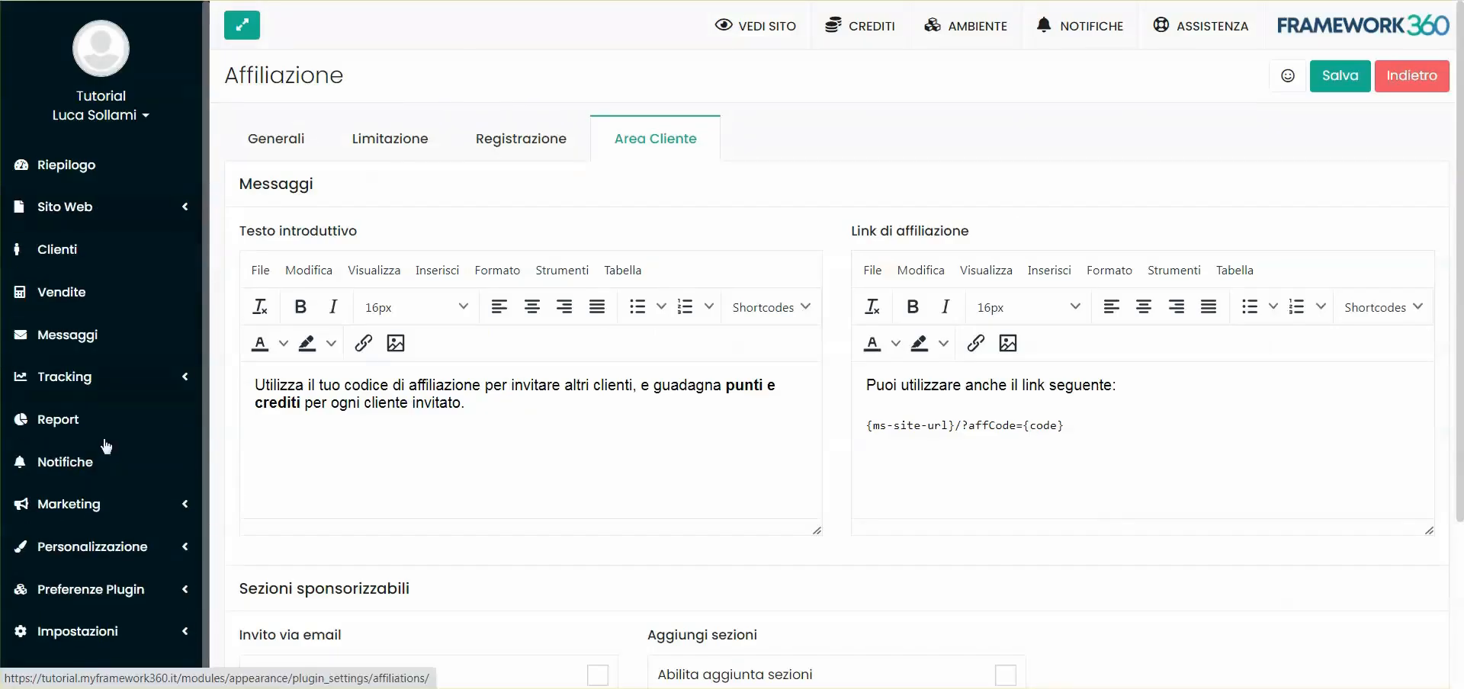
click(90, 546)
scroll(86, 545, down, 2)
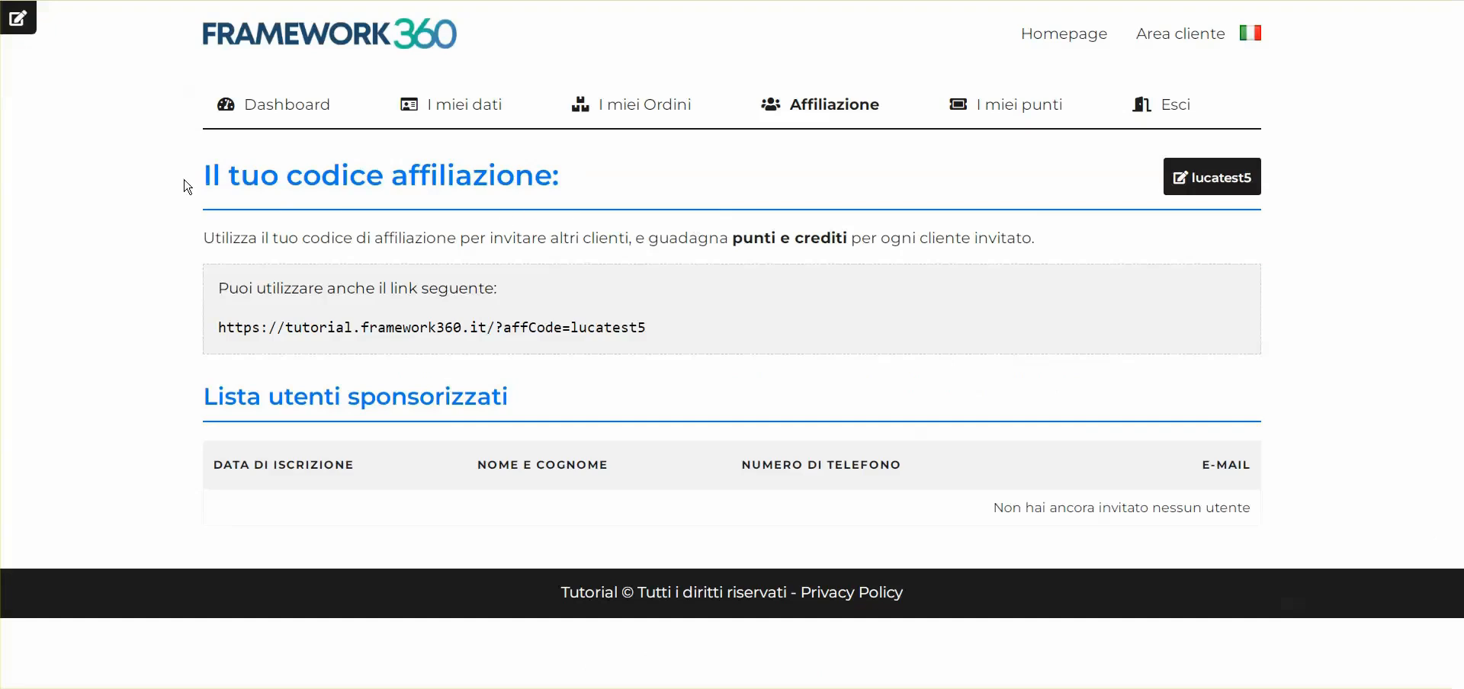
drag(183, 185, 587, 183)
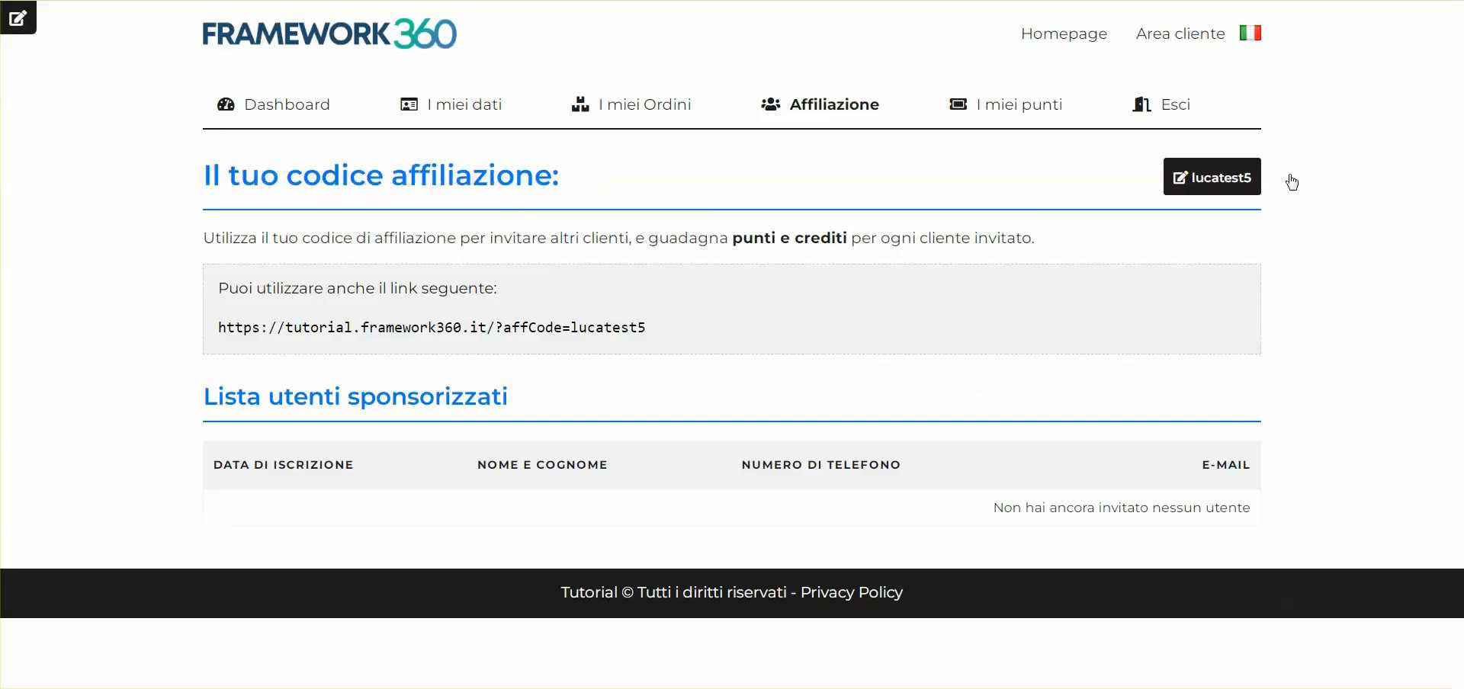
click(1235, 183)
click(670, 323)
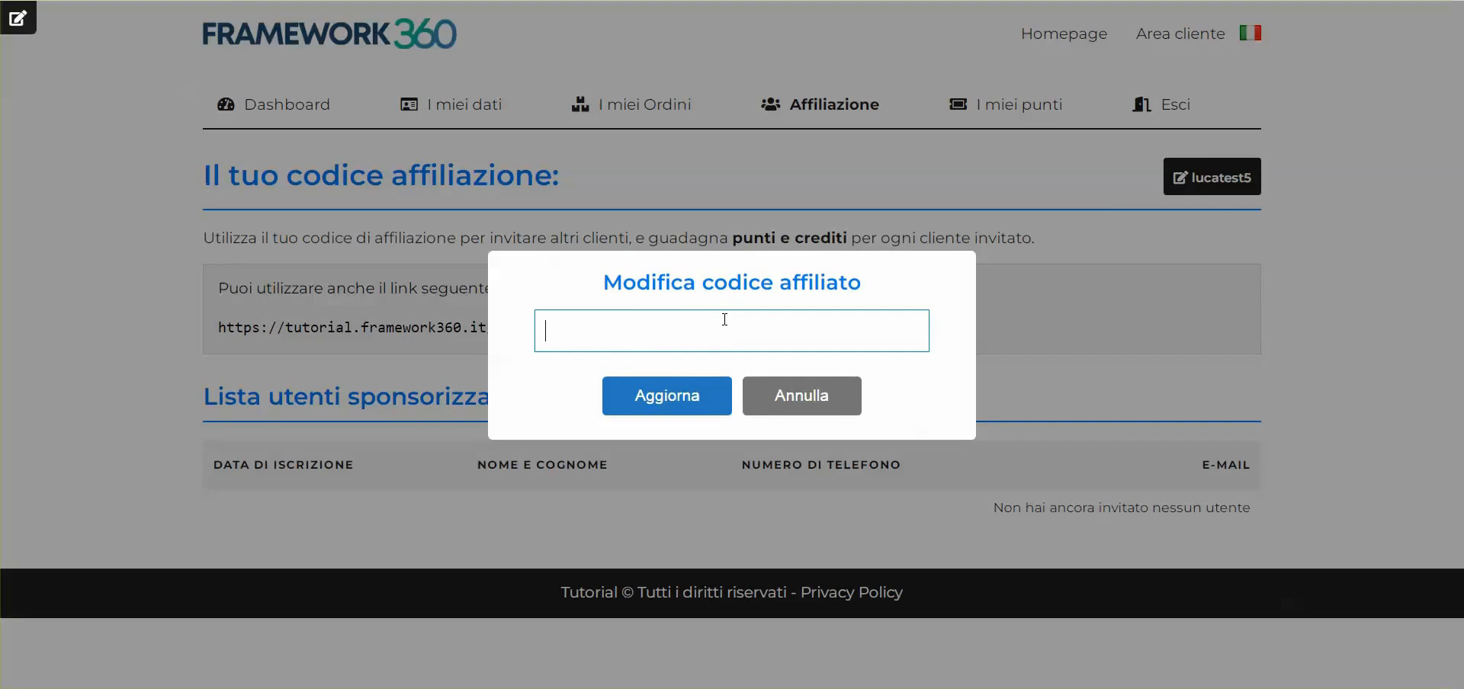
click(710, 397)
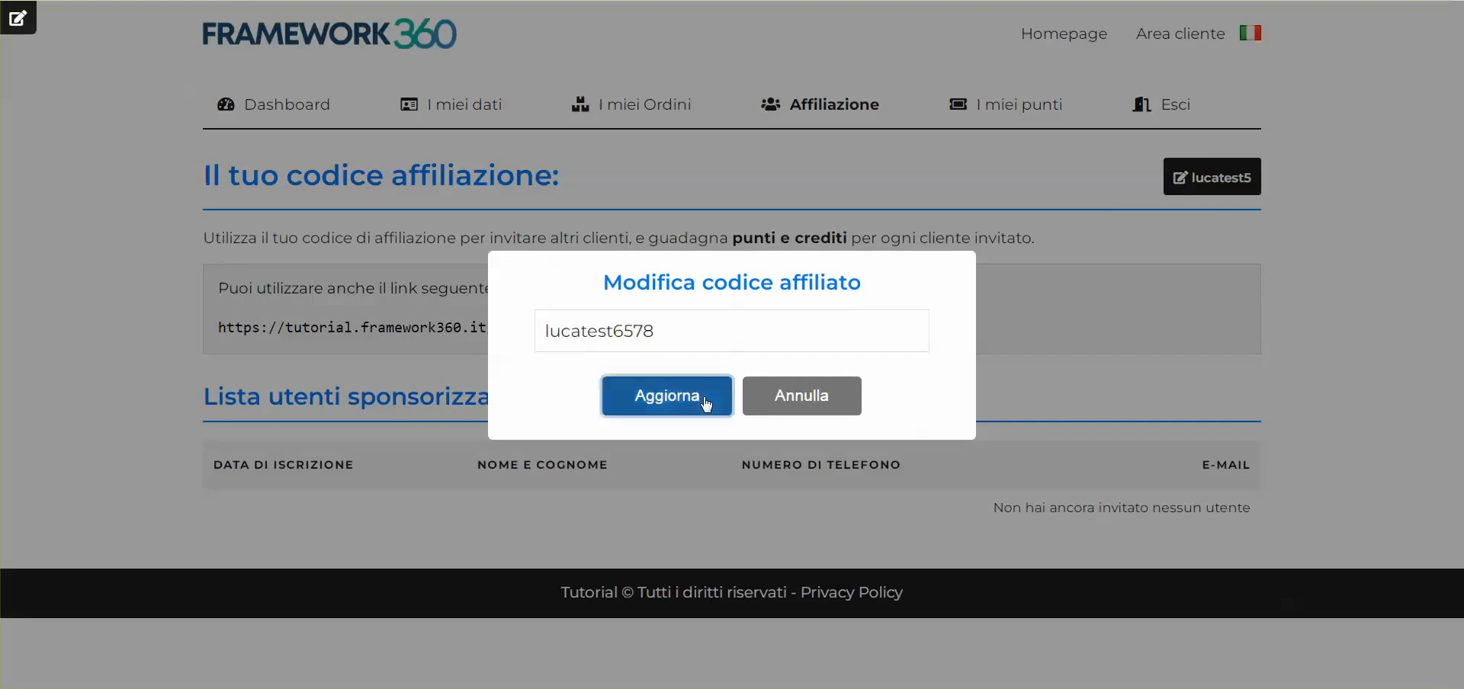
click(717, 393)
drag(1267, 203, 1245, 180)
drag(1318, 216, 1253, 187)
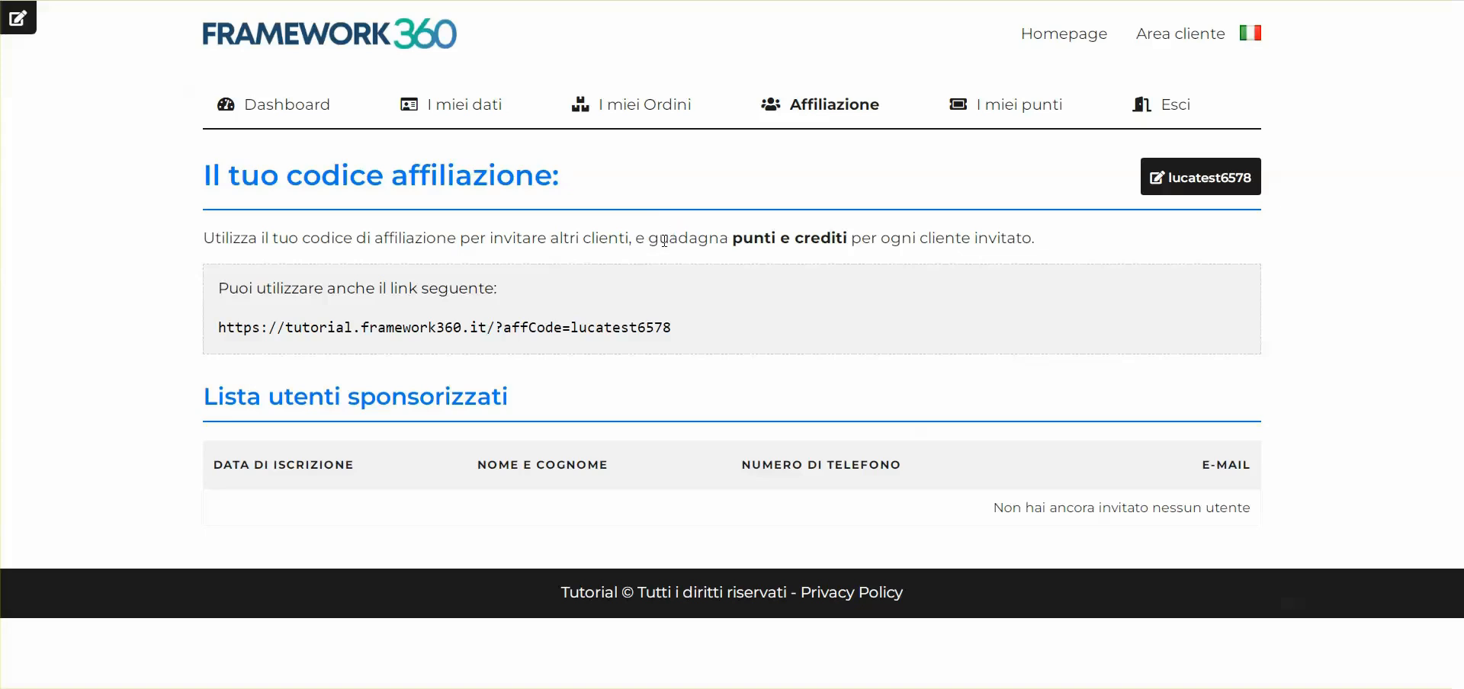
Copy the customer's affiliate link and examine its affCode parameter
drag(218, 328, 700, 326)
right_click(471, 329)
click(503, 340)
click(543, 283)
double_click(565, 327)
drag(565, 327, 666, 328)
click(723, 336)
drag(279, 329, 218, 343)
click(220, 342)
double_click(525, 327)
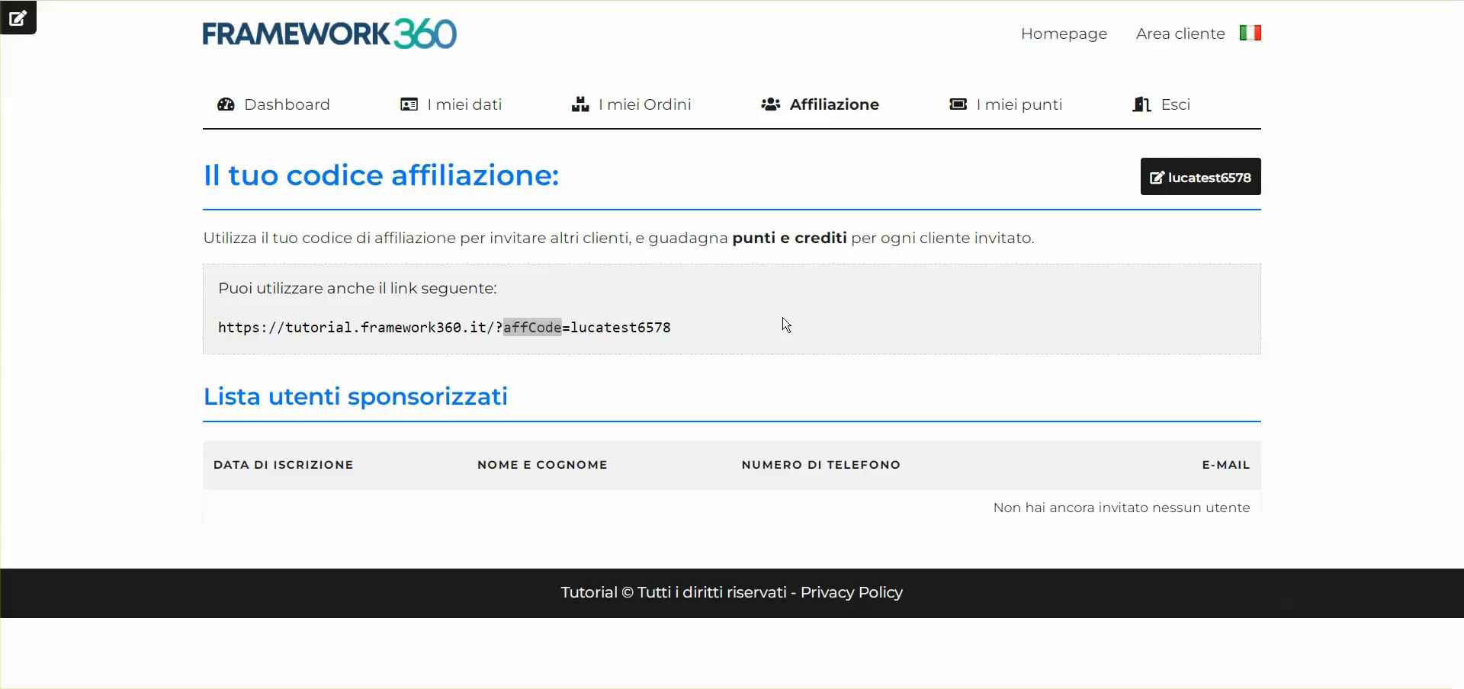
click(804, 336)
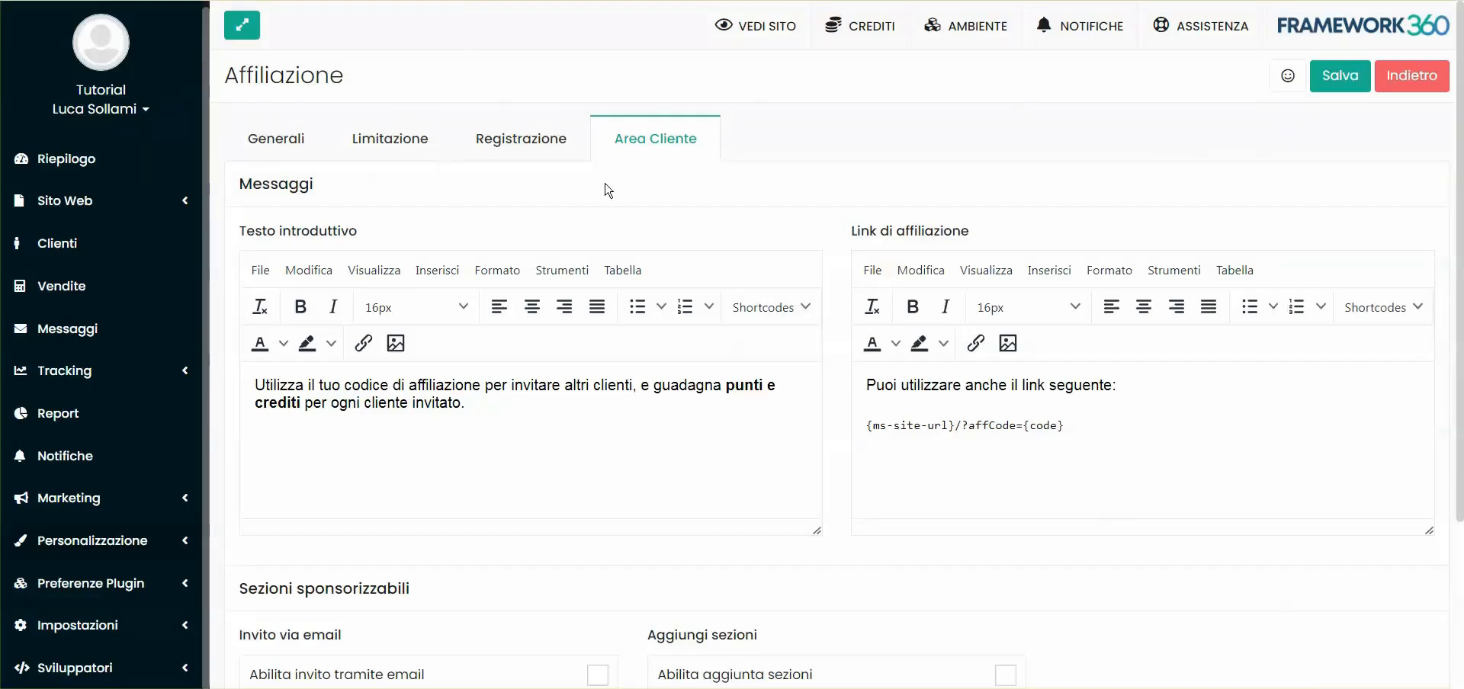
Compare the client page intro text with the Area Cliente settings template
scroll(376, 326, down, 3)
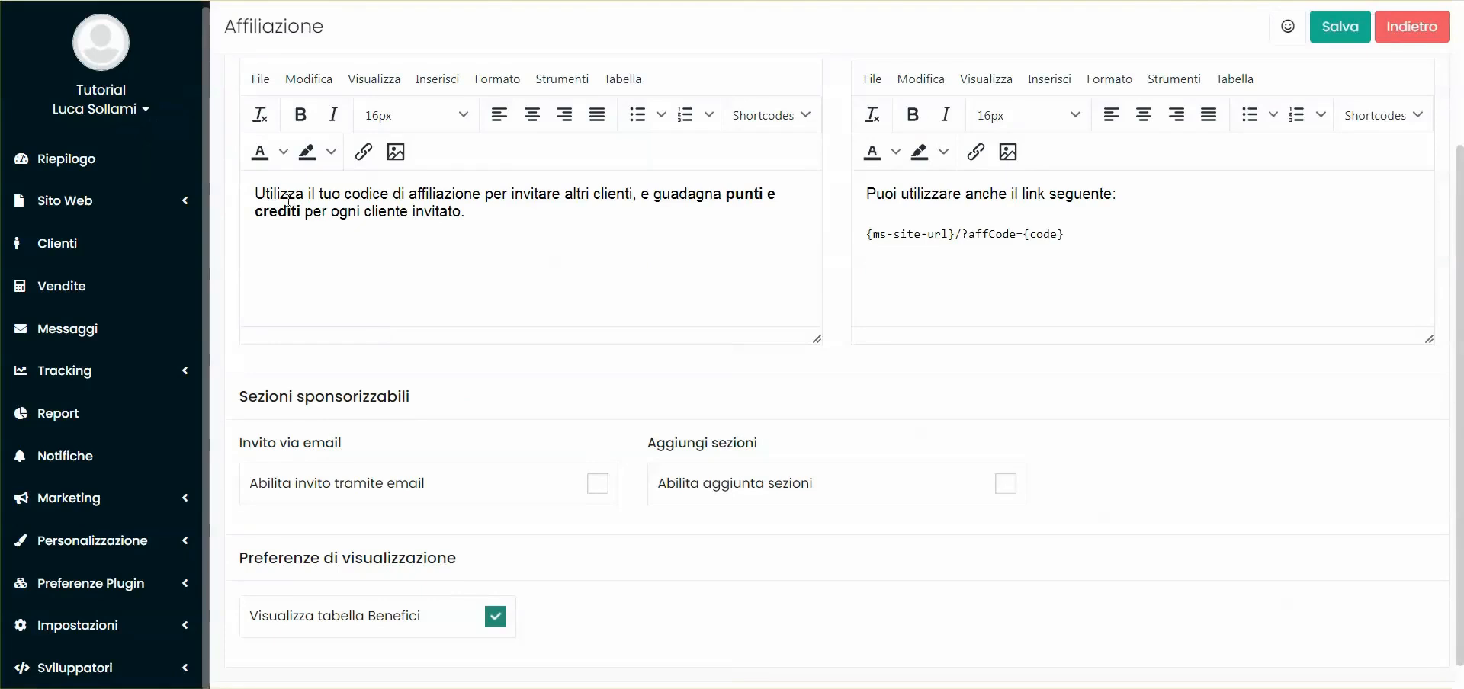
drag(259, 194, 448, 218)
click(478, 223)
scroll(302, 210, up, 2)
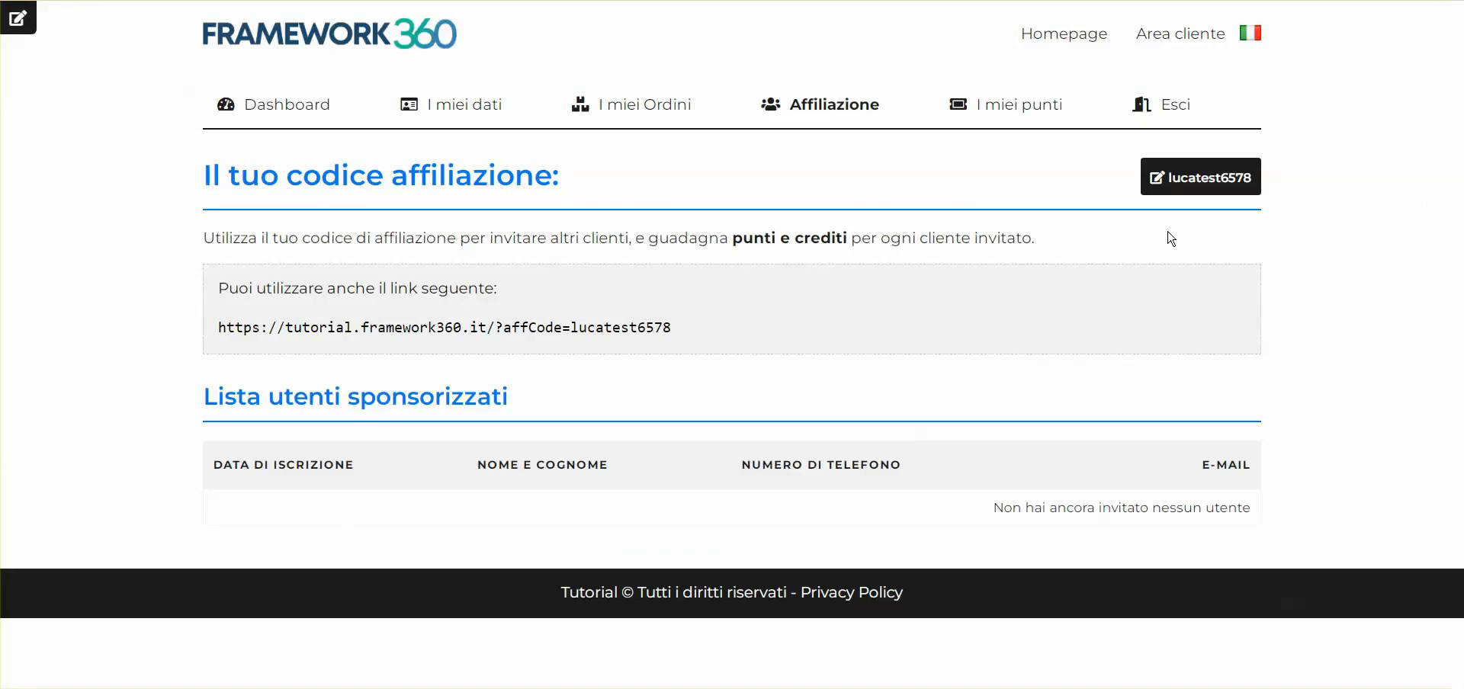
drag(202, 237, 1088, 229)
click(1078, 243)
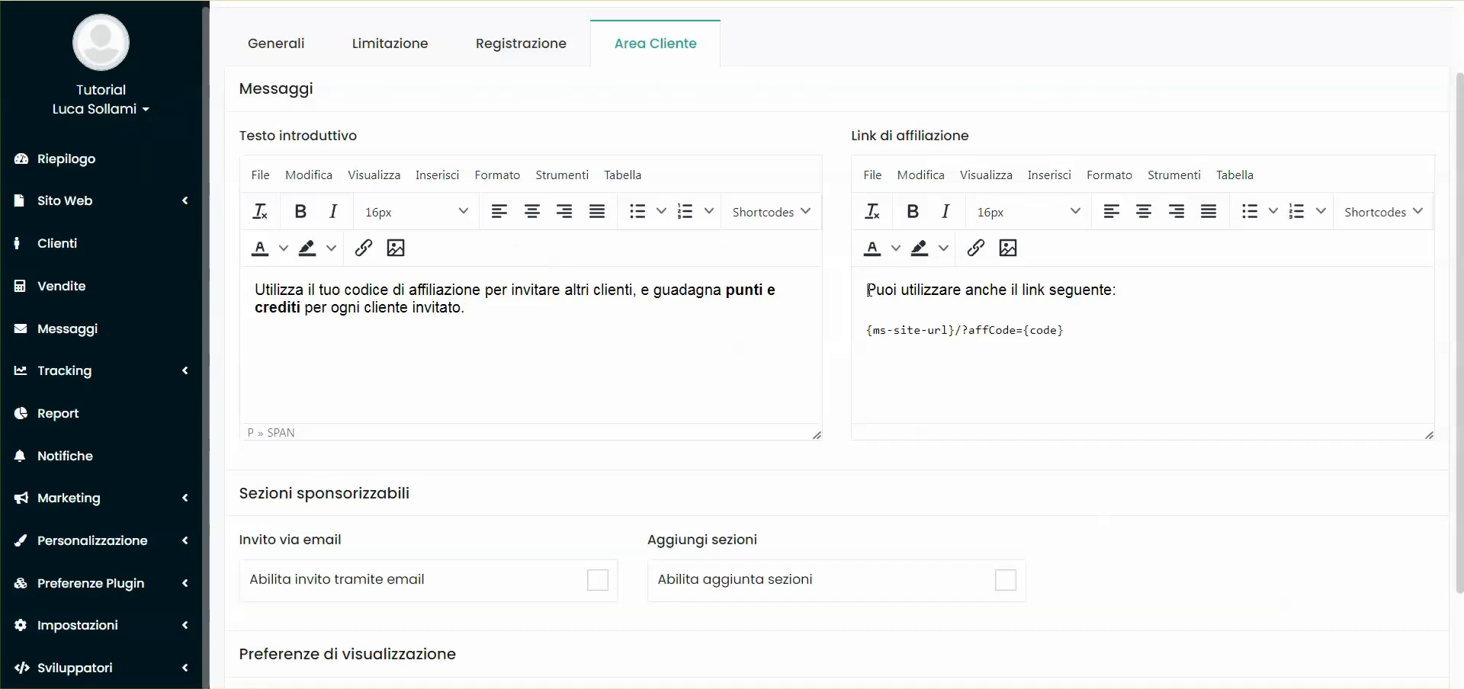
drag(866, 290, 853, 336)
click(1130, 289)
Match the Link di affiliazione template placeholders (site URL, affCode, code) against the live link
double_click(1039, 330)
drag(1086, 328, 863, 333)
double_click(887, 341)
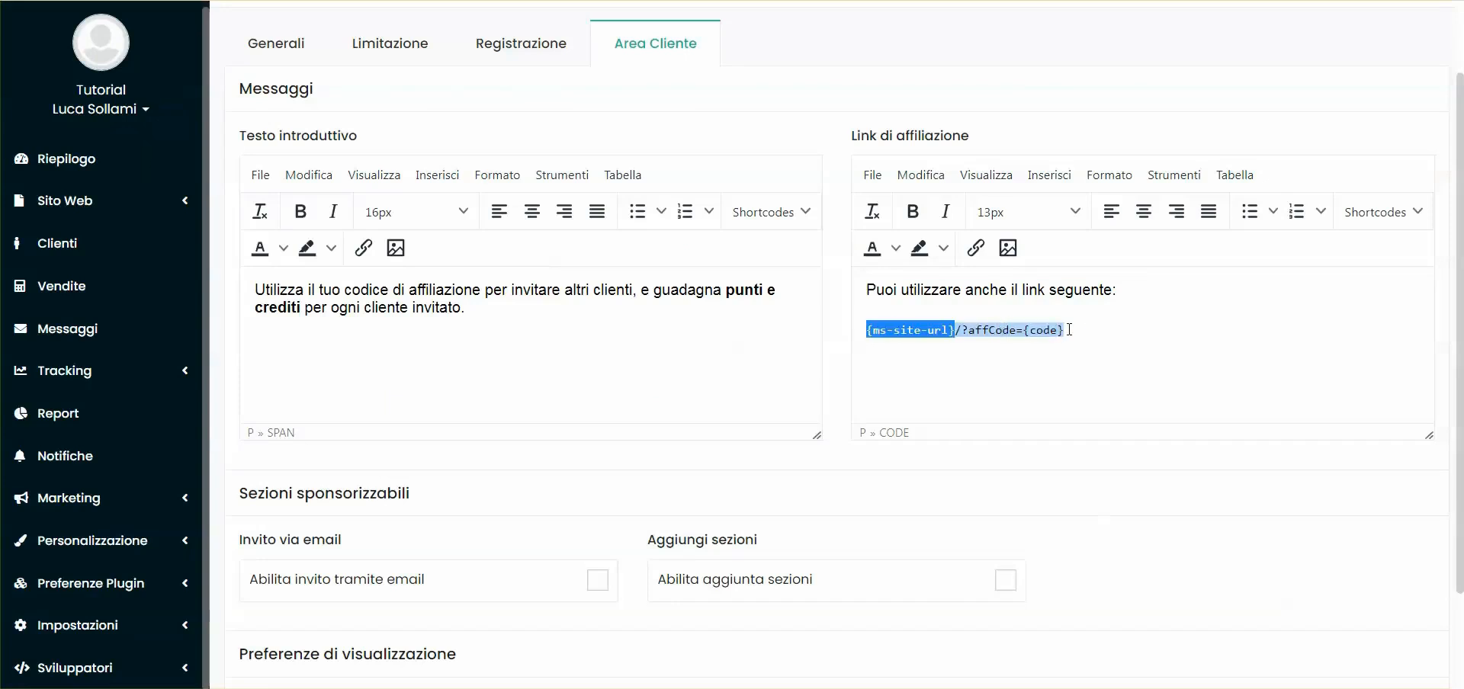
click(1004, 335)
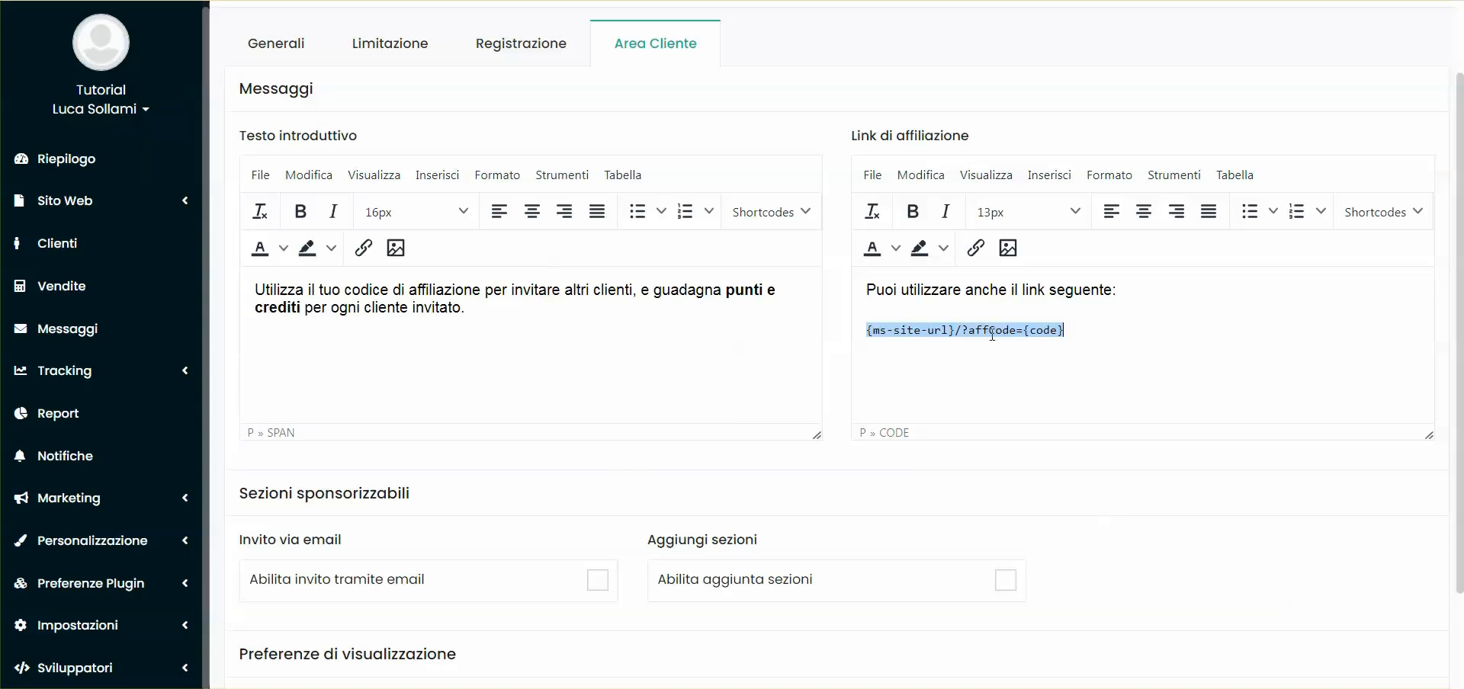
drag(872, 336, 954, 332)
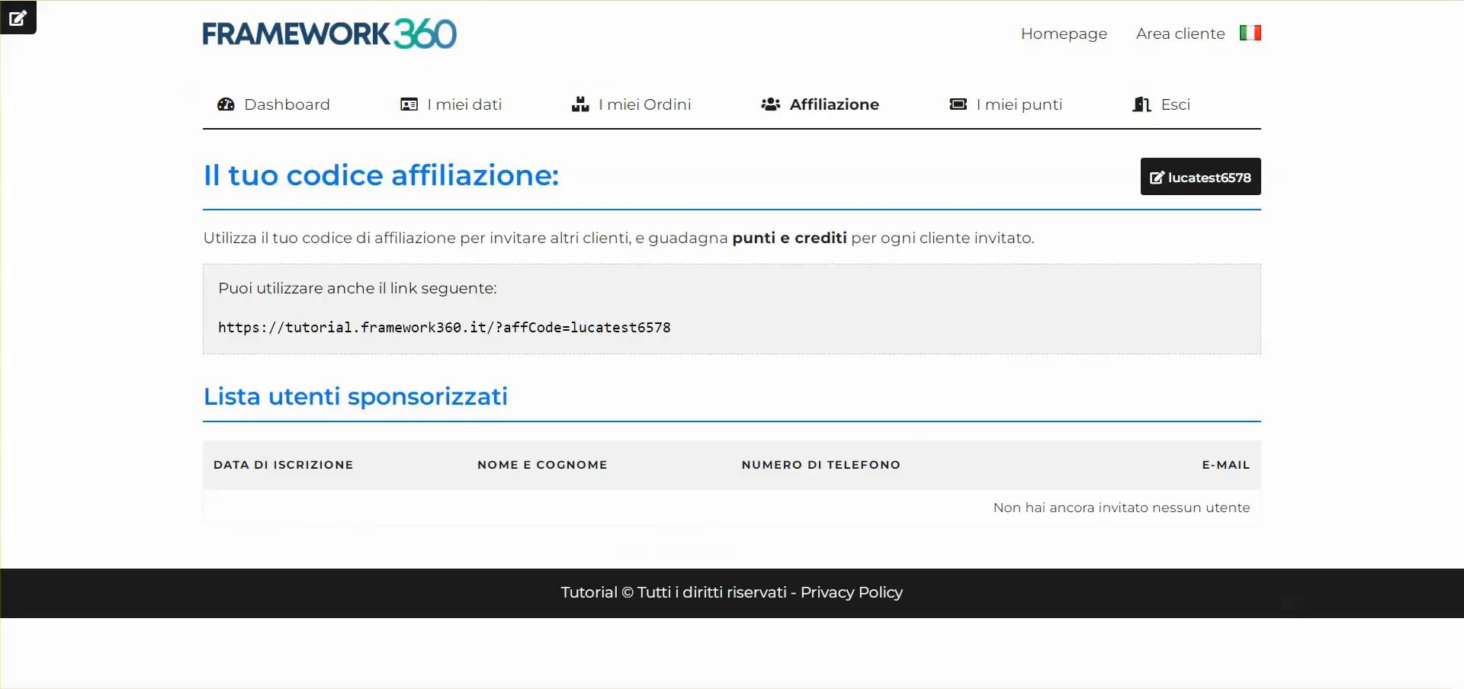
drag(219, 329, 489, 328)
click(490, 328)
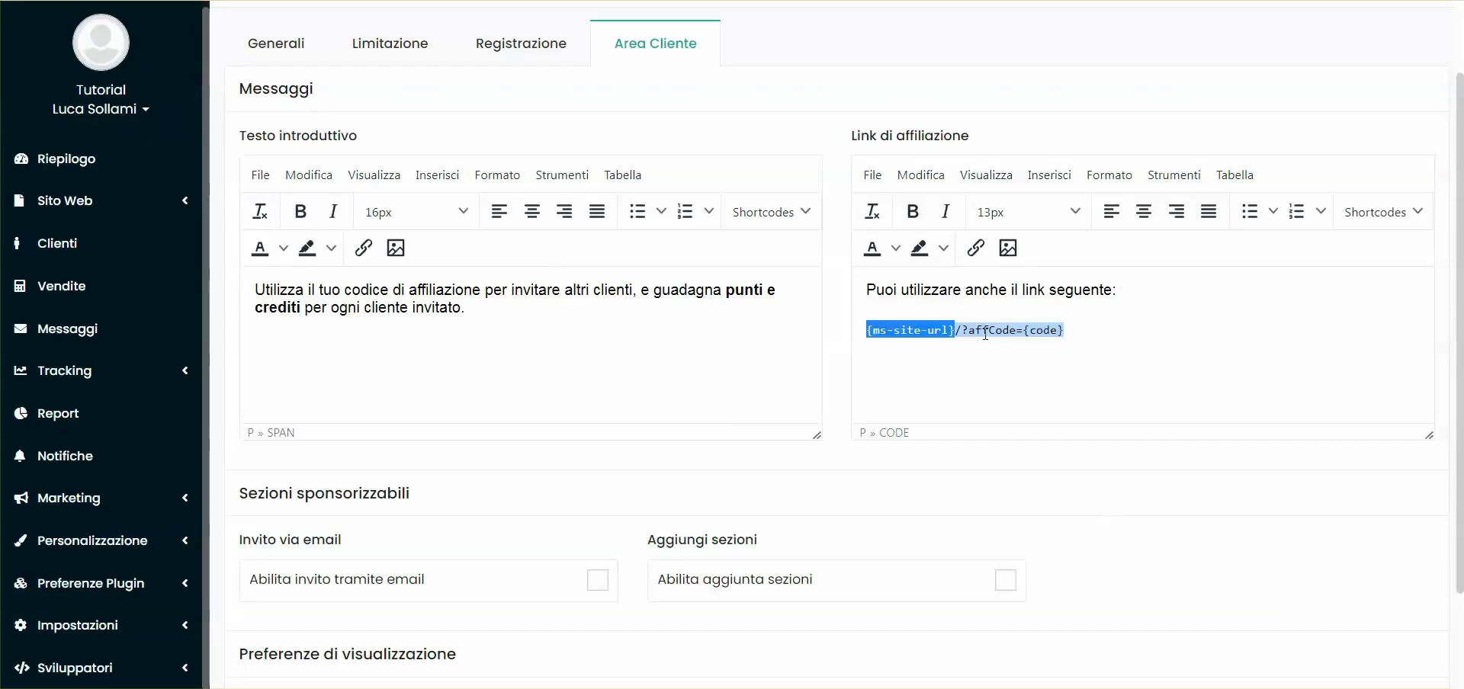
double_click(991, 328)
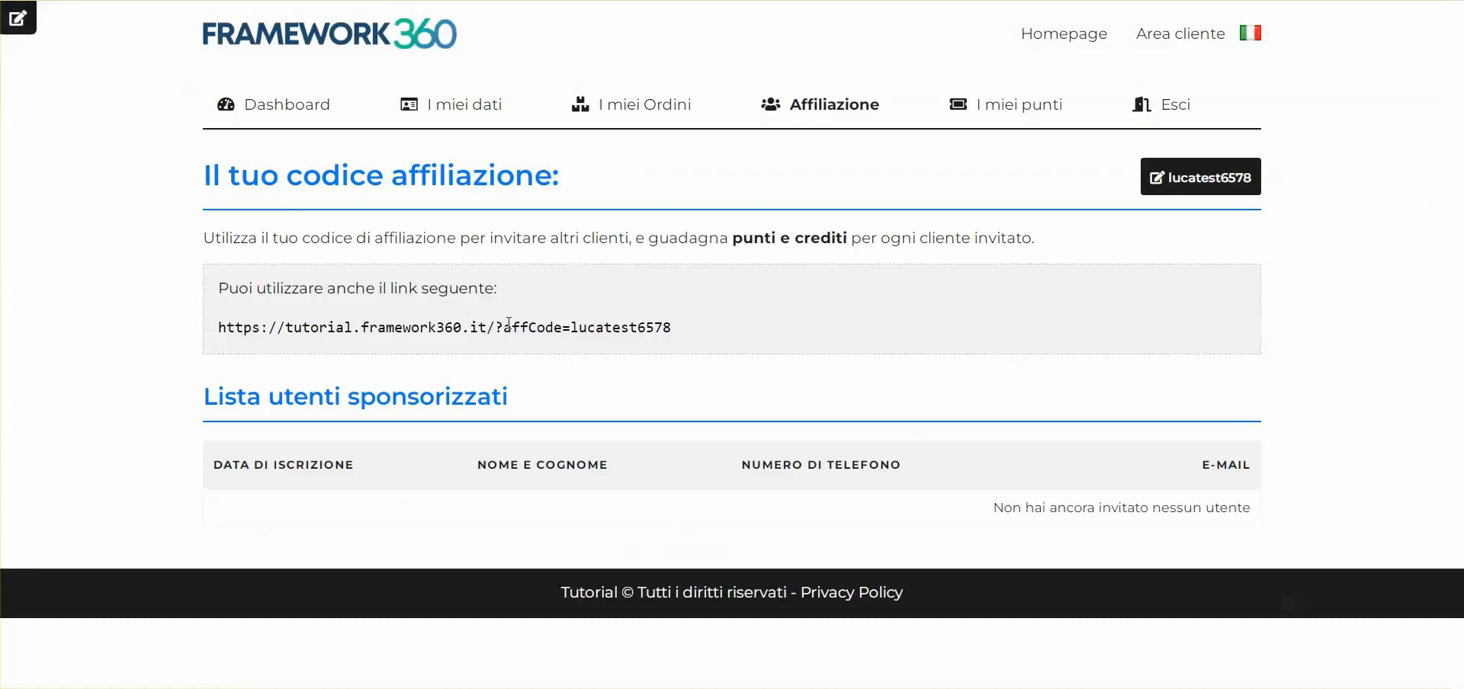
double_click(532, 327)
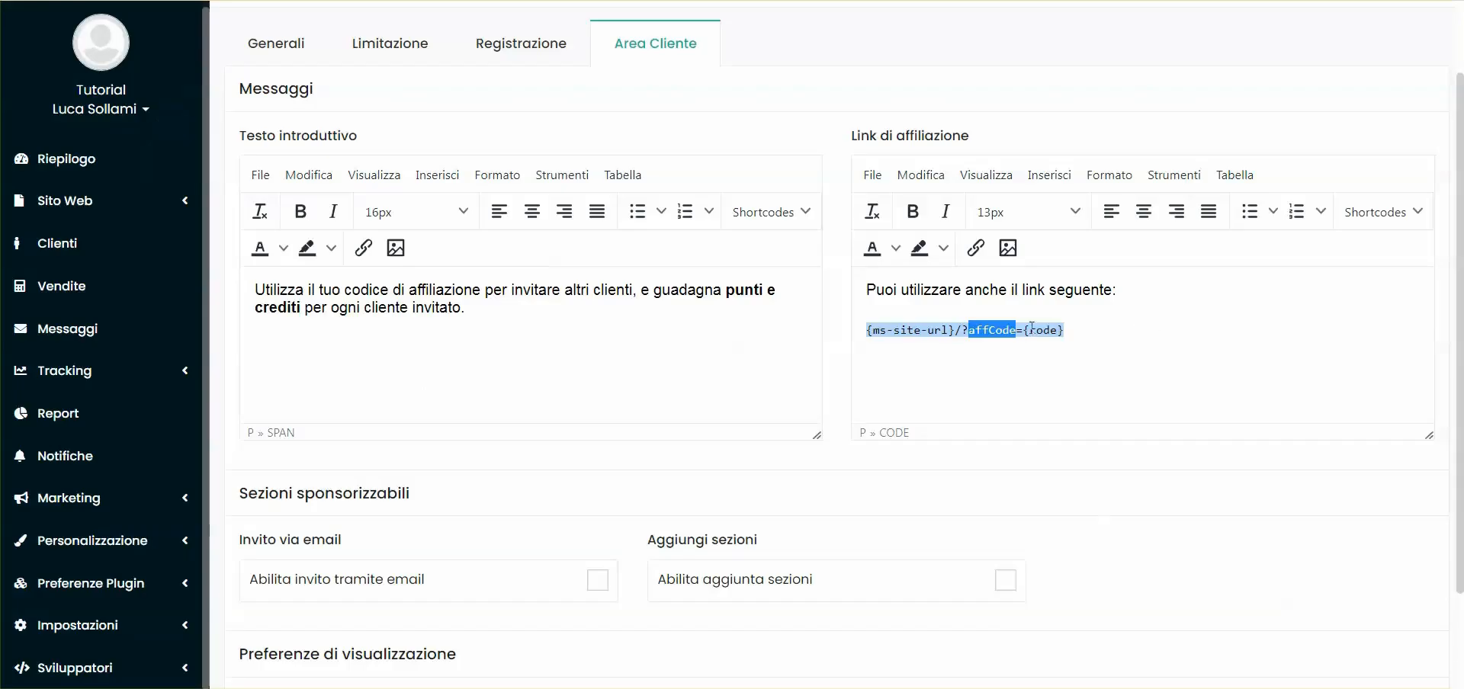
drag(1022, 329, 1063, 329)
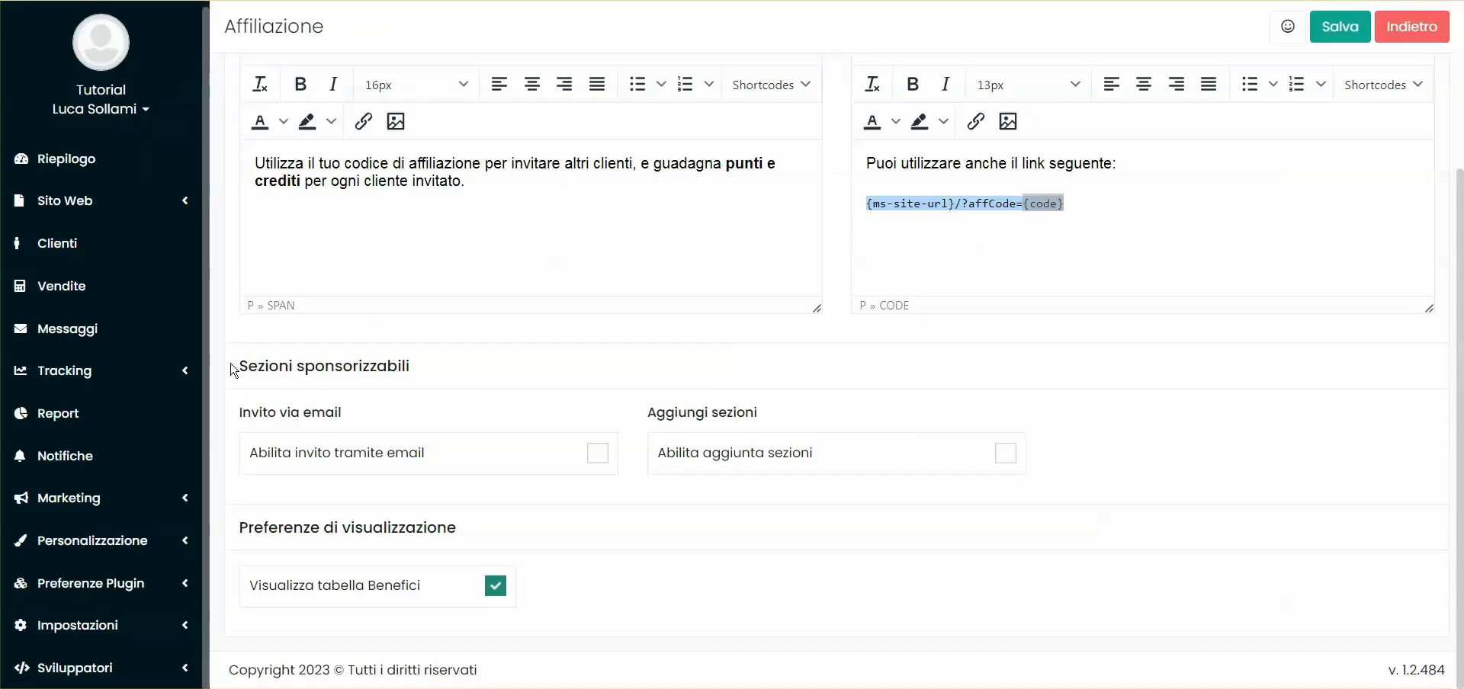
drag(233, 371, 415, 369)
click(449, 367)
Enable invitations by email in the affiliate settings and save
drag(233, 418, 359, 418)
click(373, 396)
click(344, 444)
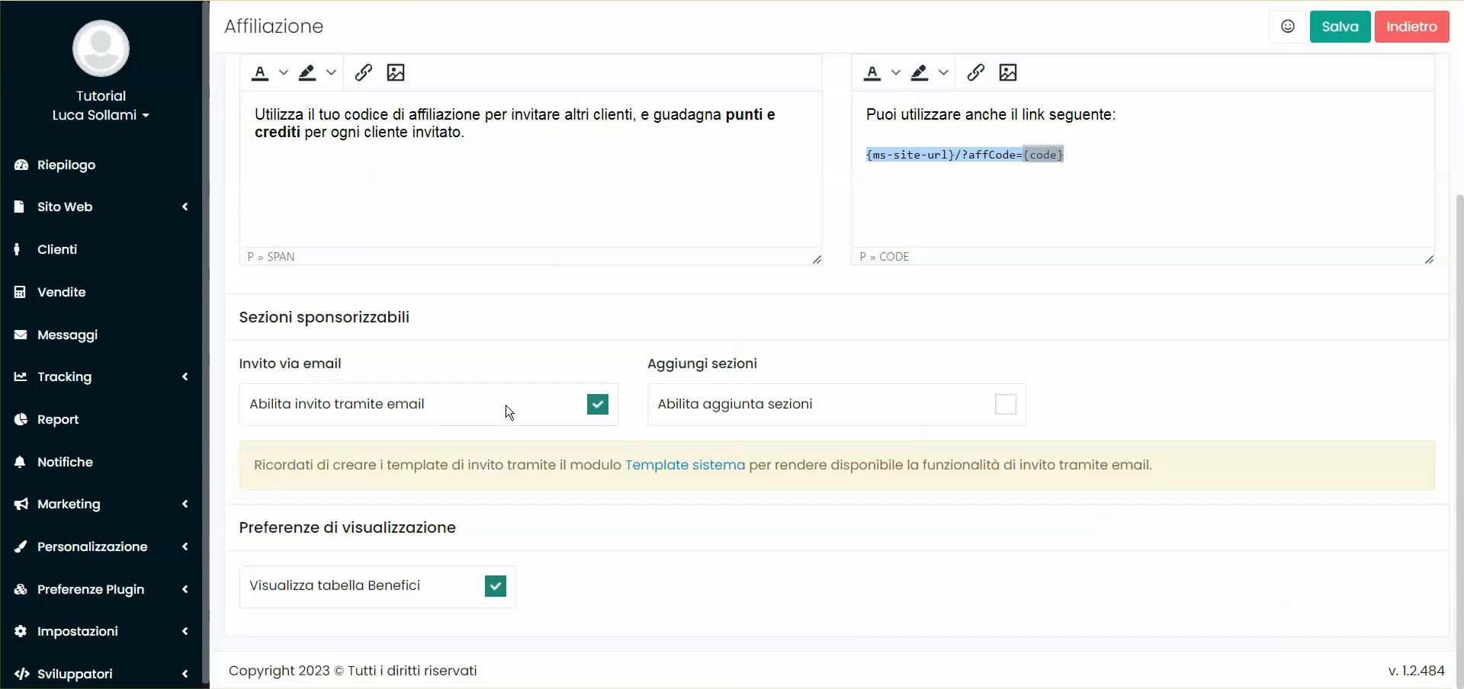
click(1343, 29)
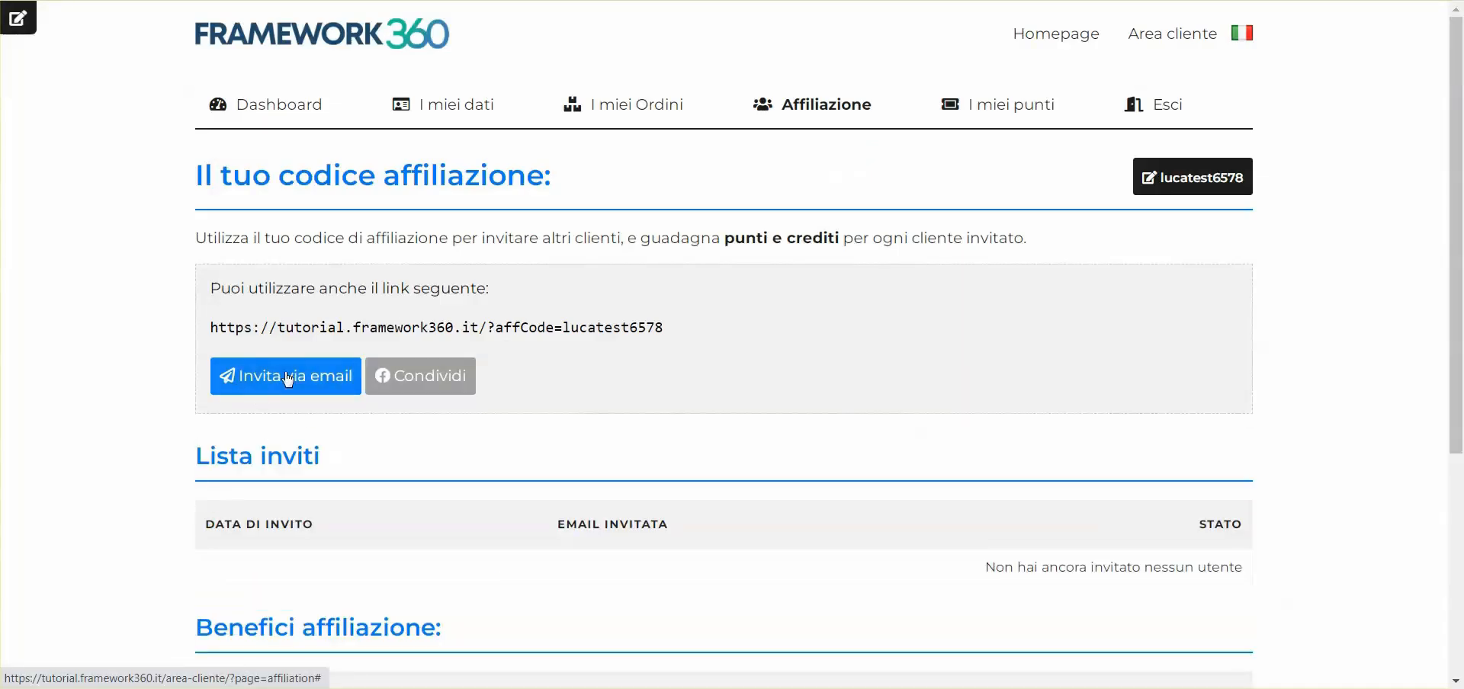
Send an email invitation to the invitee's email address
click(324, 378)
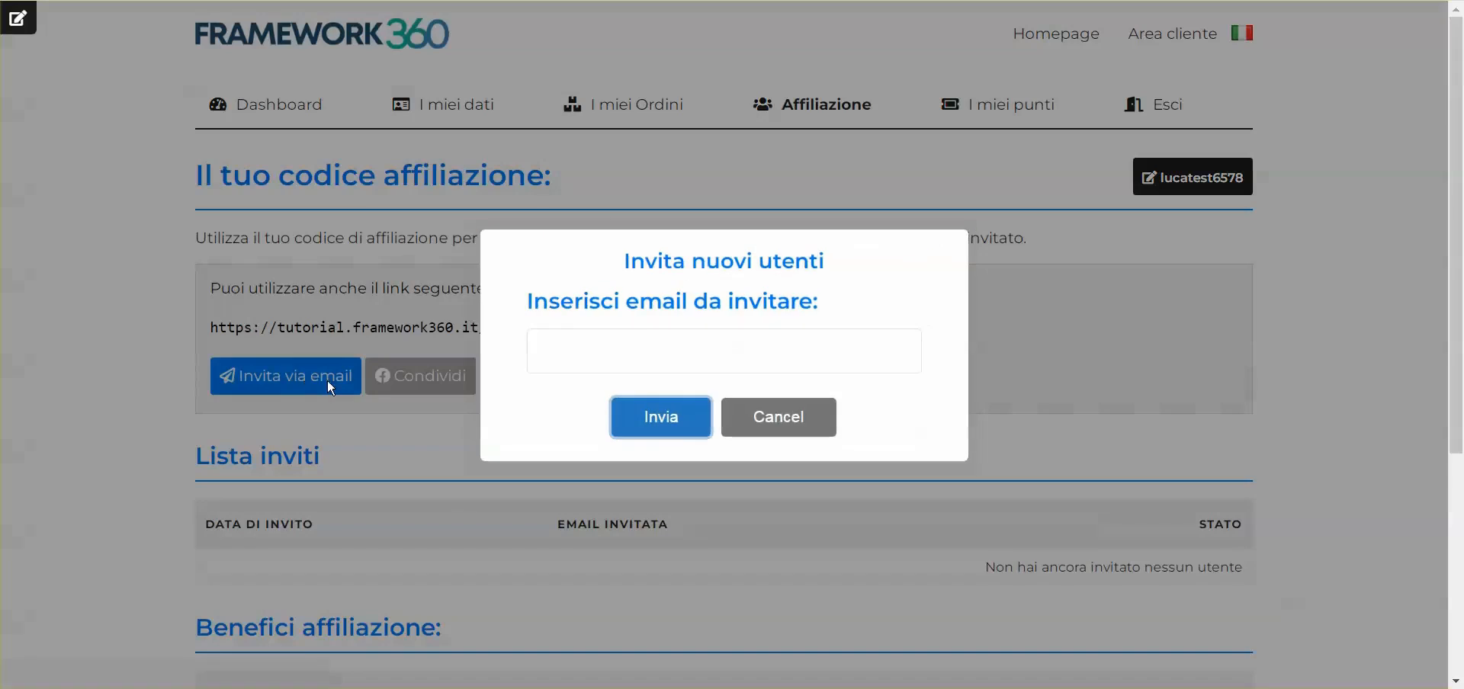
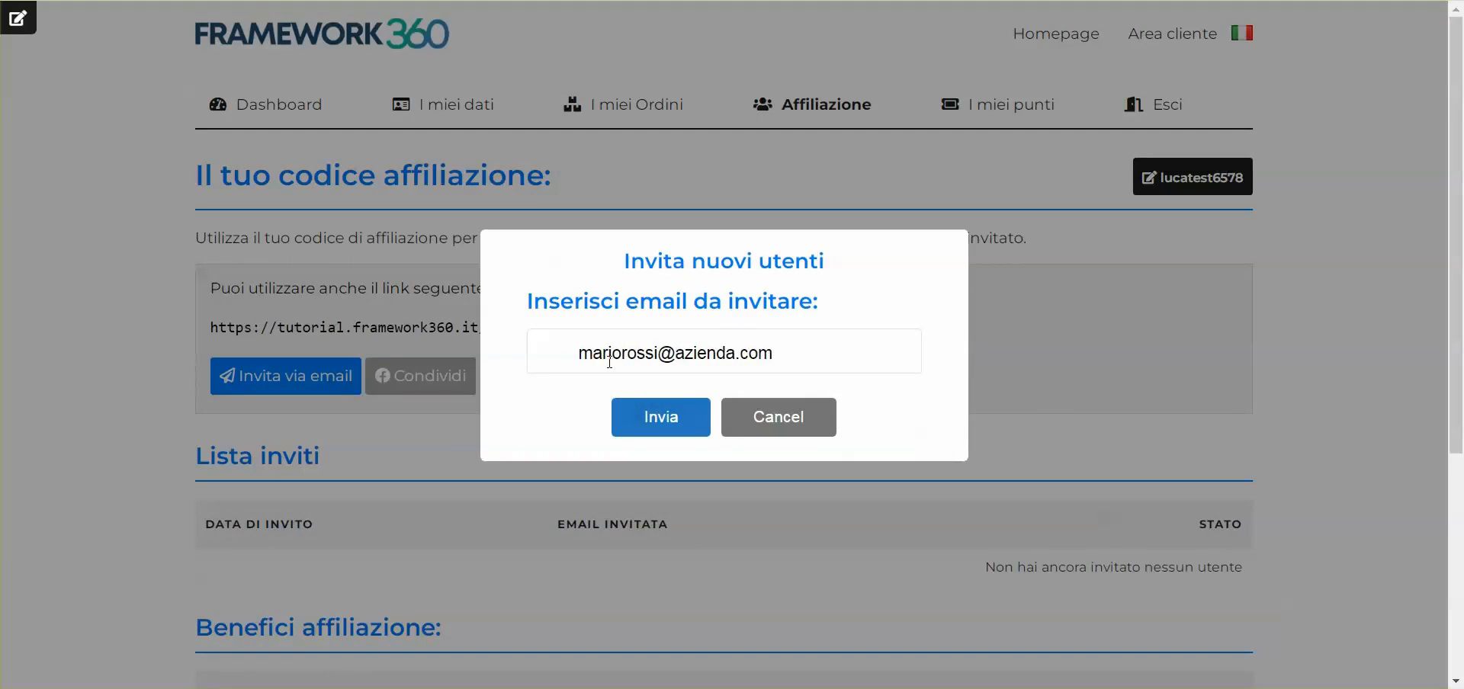
key(Return)
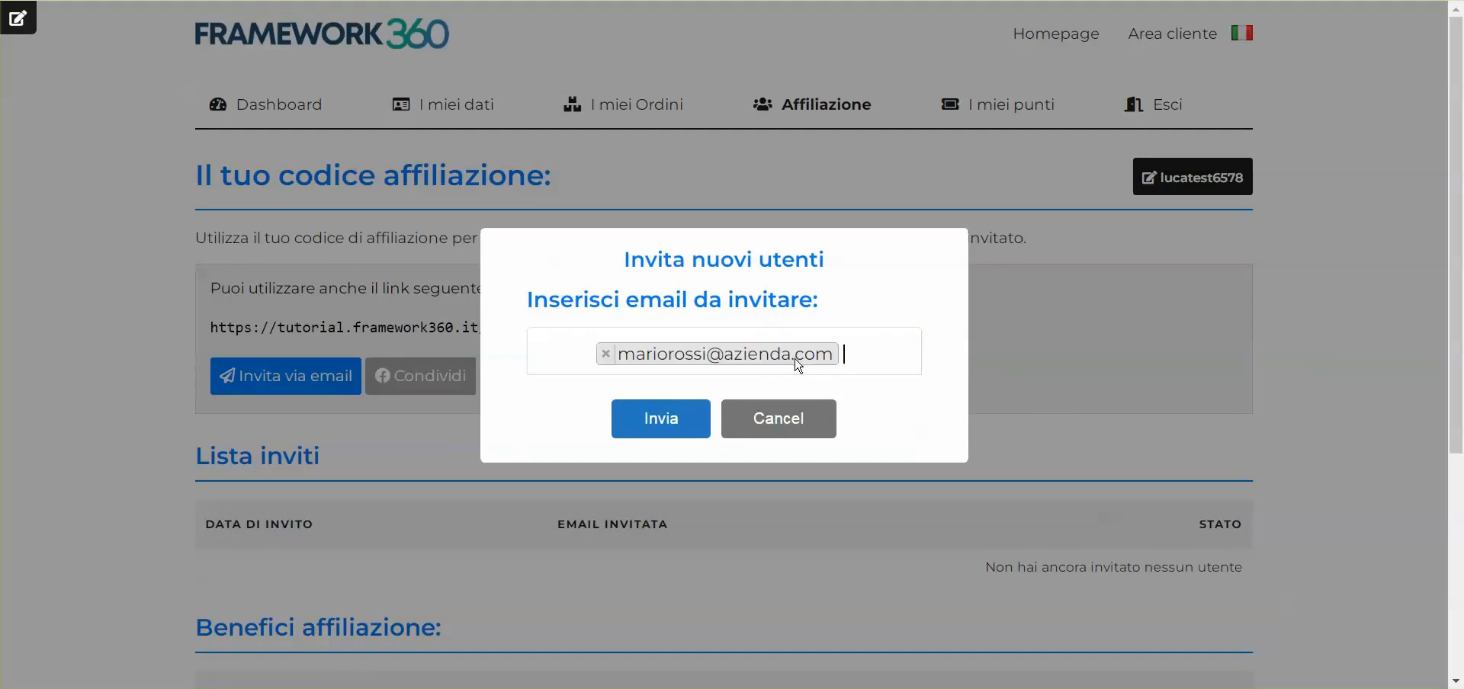
click(670, 411)
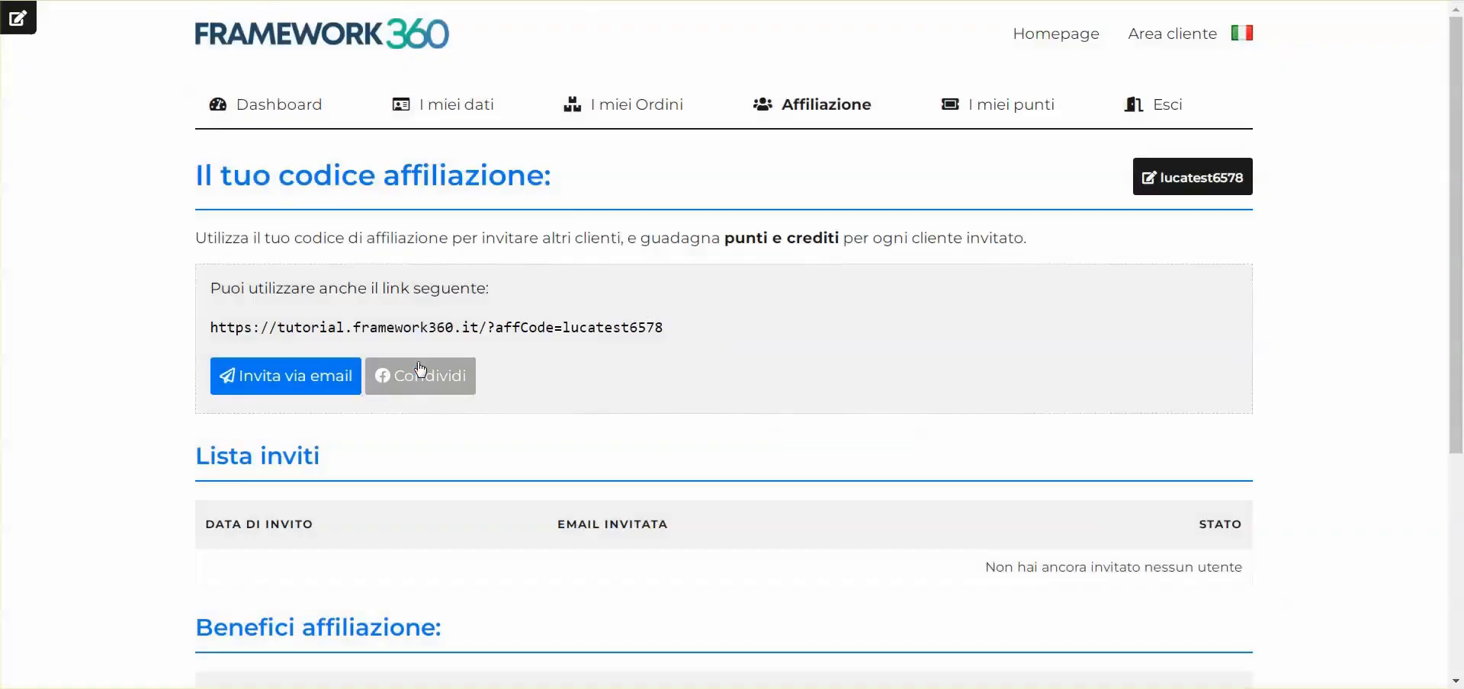
Try sharing the affiliate link on Facebook with a test message
click(418, 375)
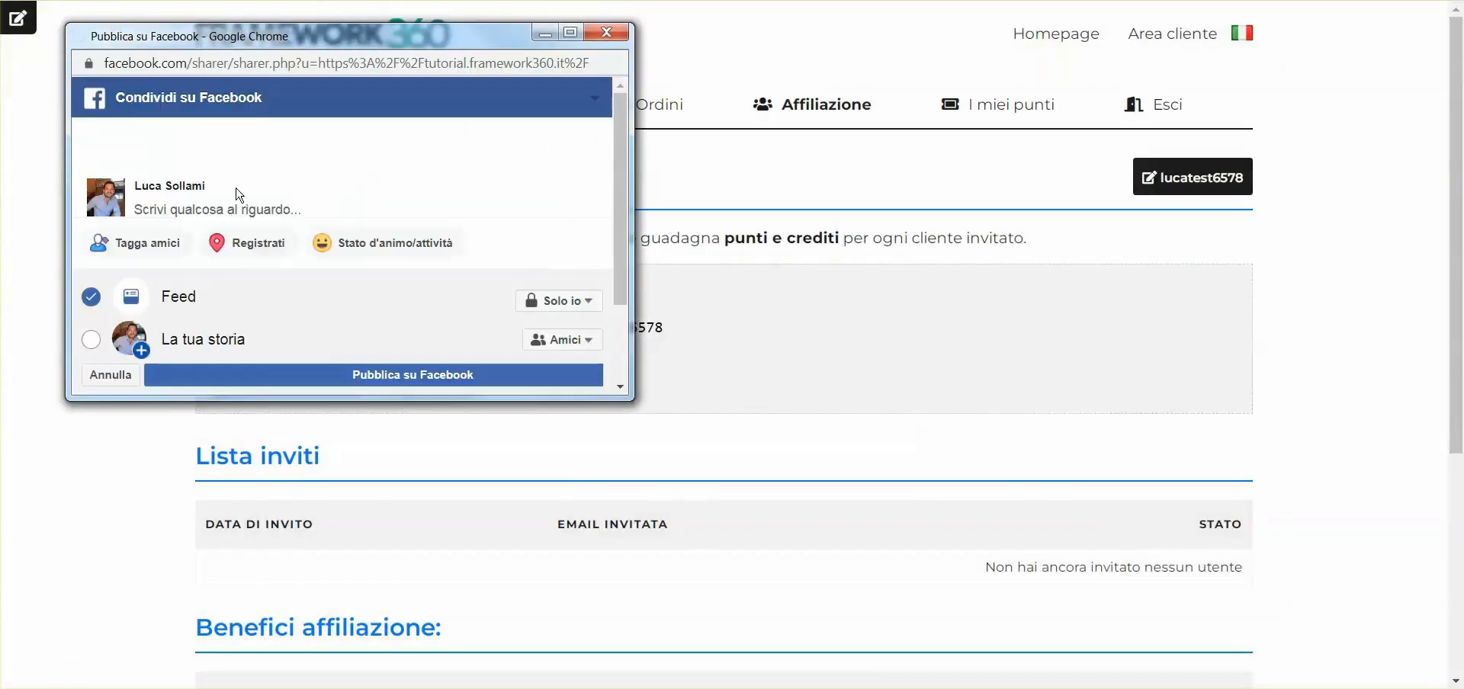
click(179, 220)
text(fdghdhtfghjf)
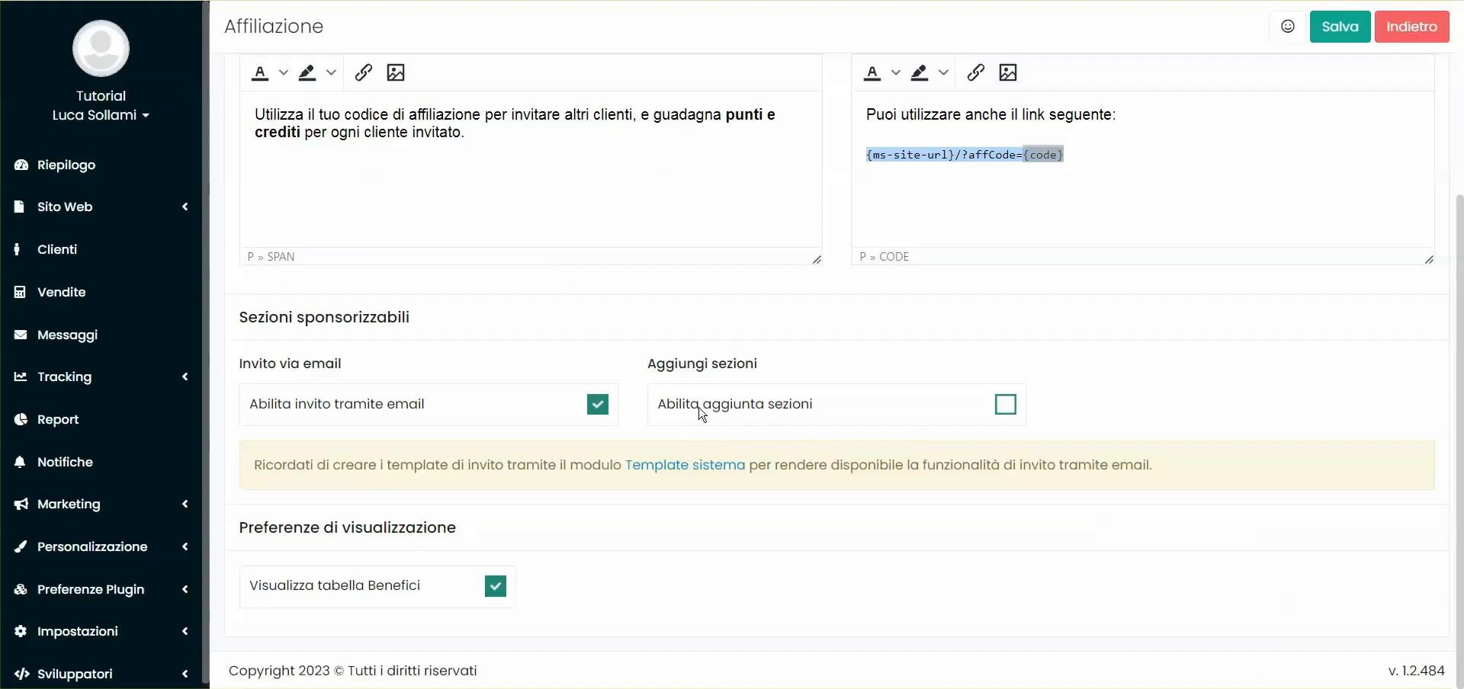
Enable 'Abilita aggiunta sezioni' in the admin Affiliazione settings
click(696, 410)
scroll(642, 379, down, 1)
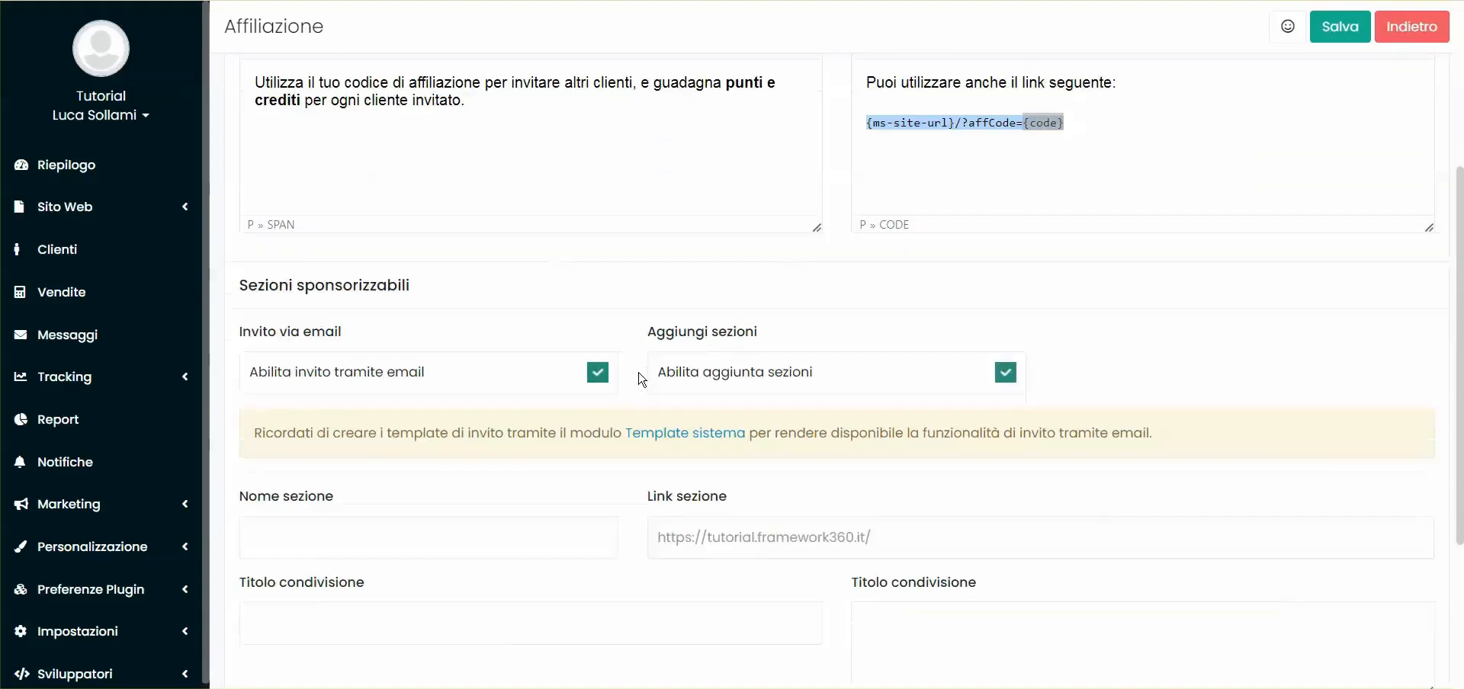
scroll(642, 379, down, 3)
Check the site address in the affiliate link to reuse for the section link
click(363, 277)
click(729, 276)
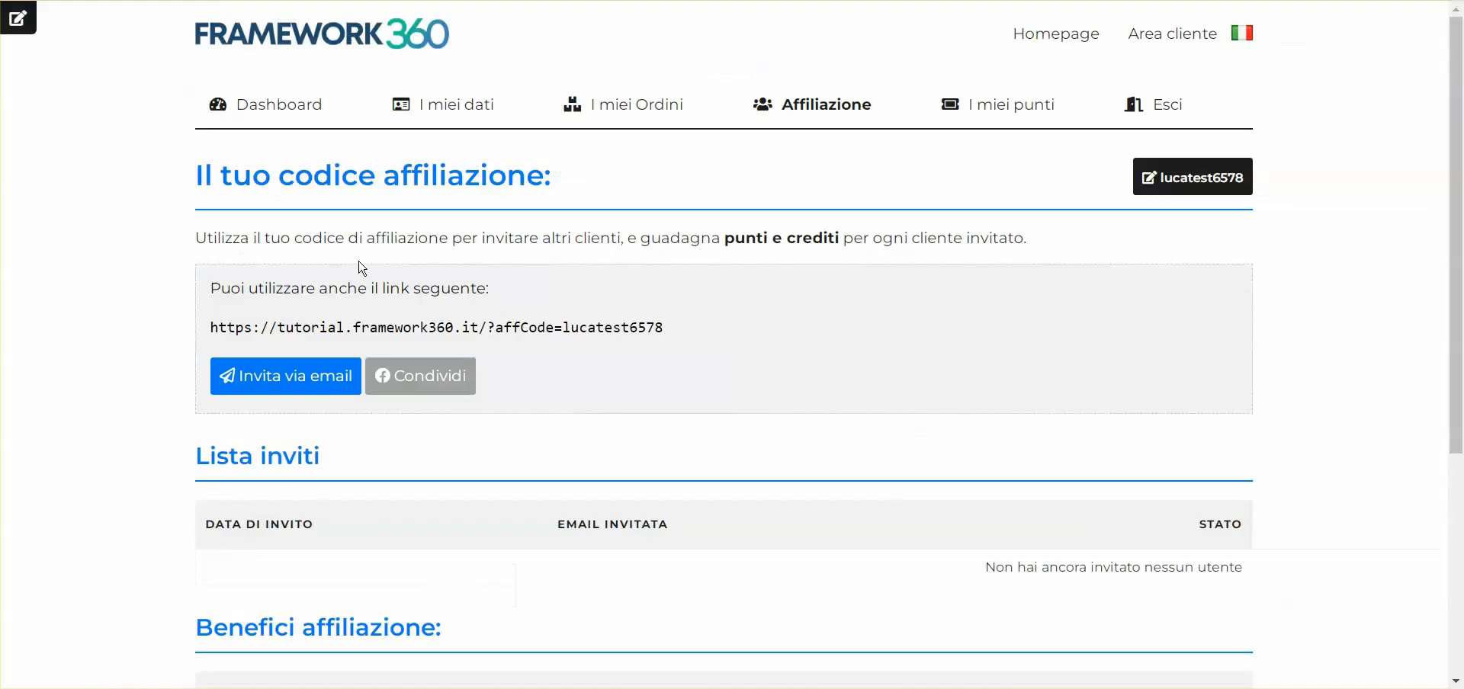
drag(209, 327, 483, 328)
drag(191, 336, 494, 332)
click(490, 331)
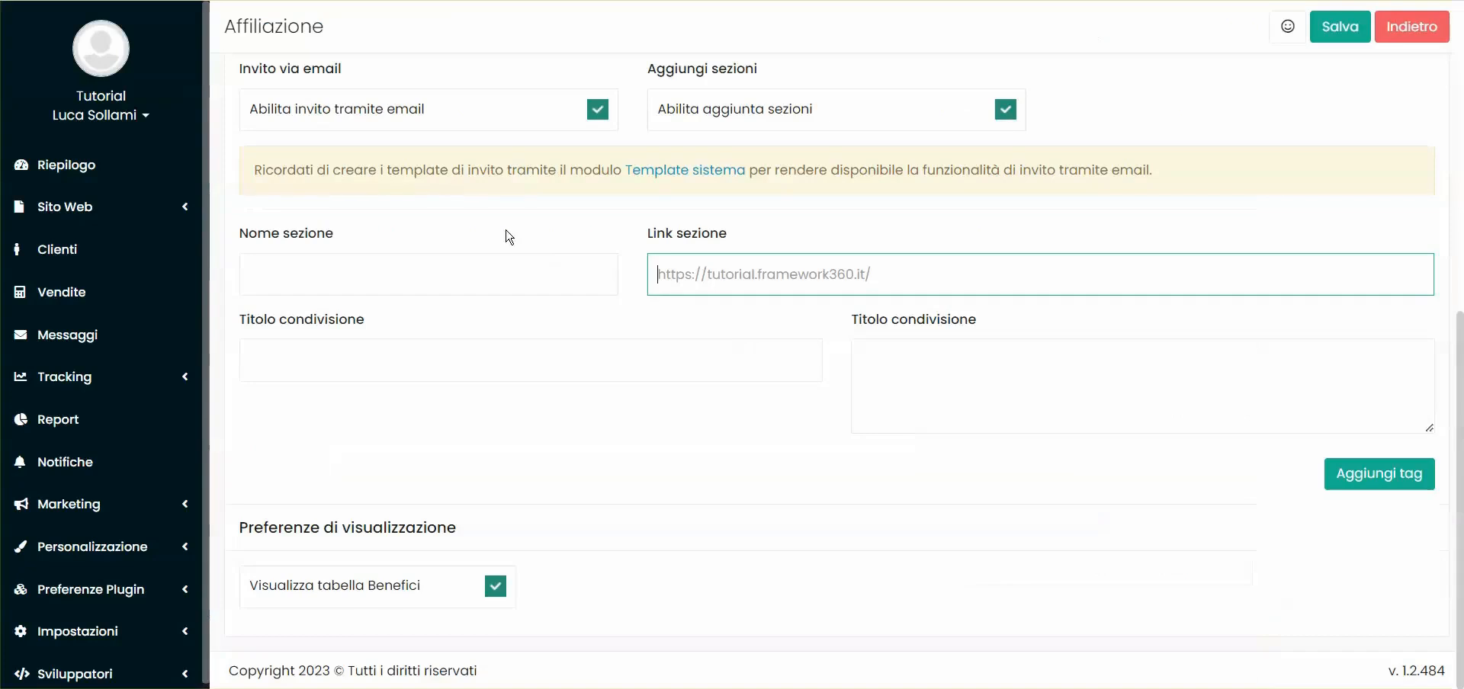
Fill the new section: name Prodotti, link '.../prodotti/', share title 'Pagina prodotti'
click(356, 260)
text(Prod)
click(728, 273)
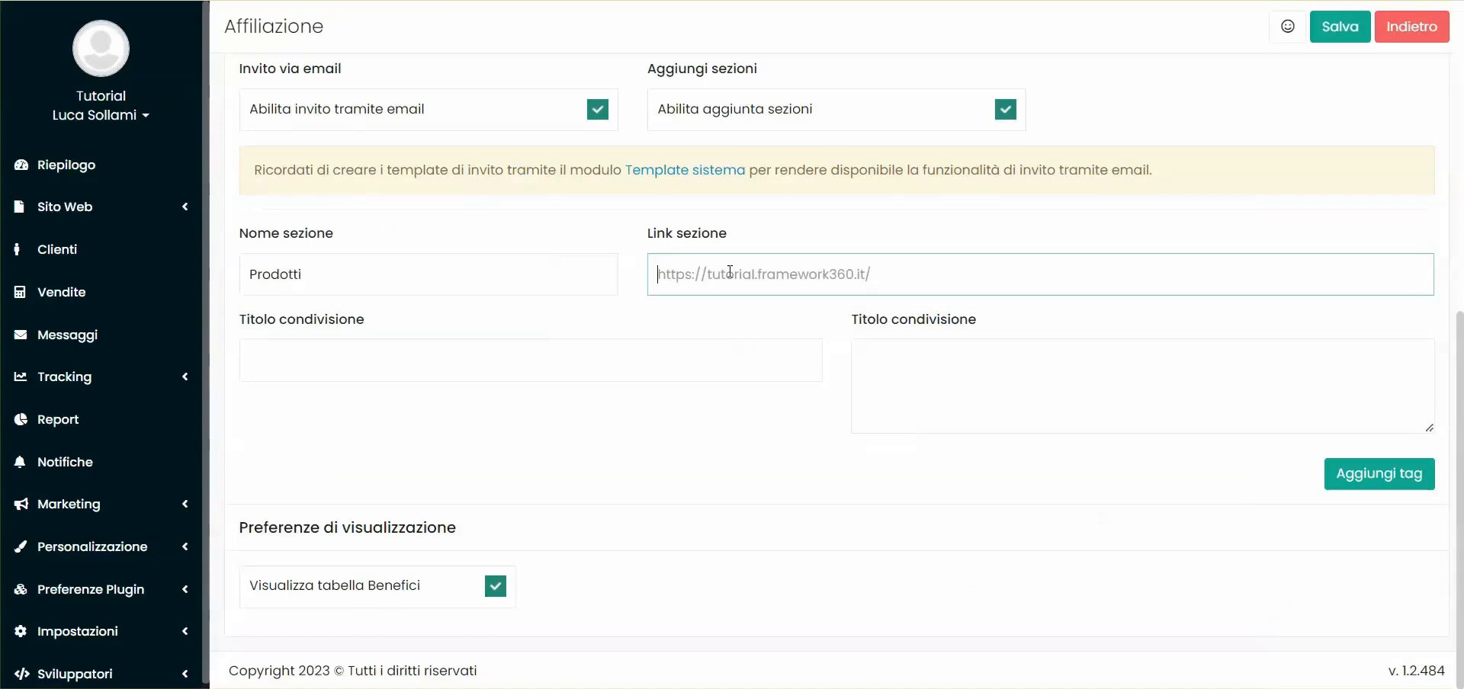
key(ctrl+v)
text(prodotti/)
click(481, 356)
text(Pagina prodotti)
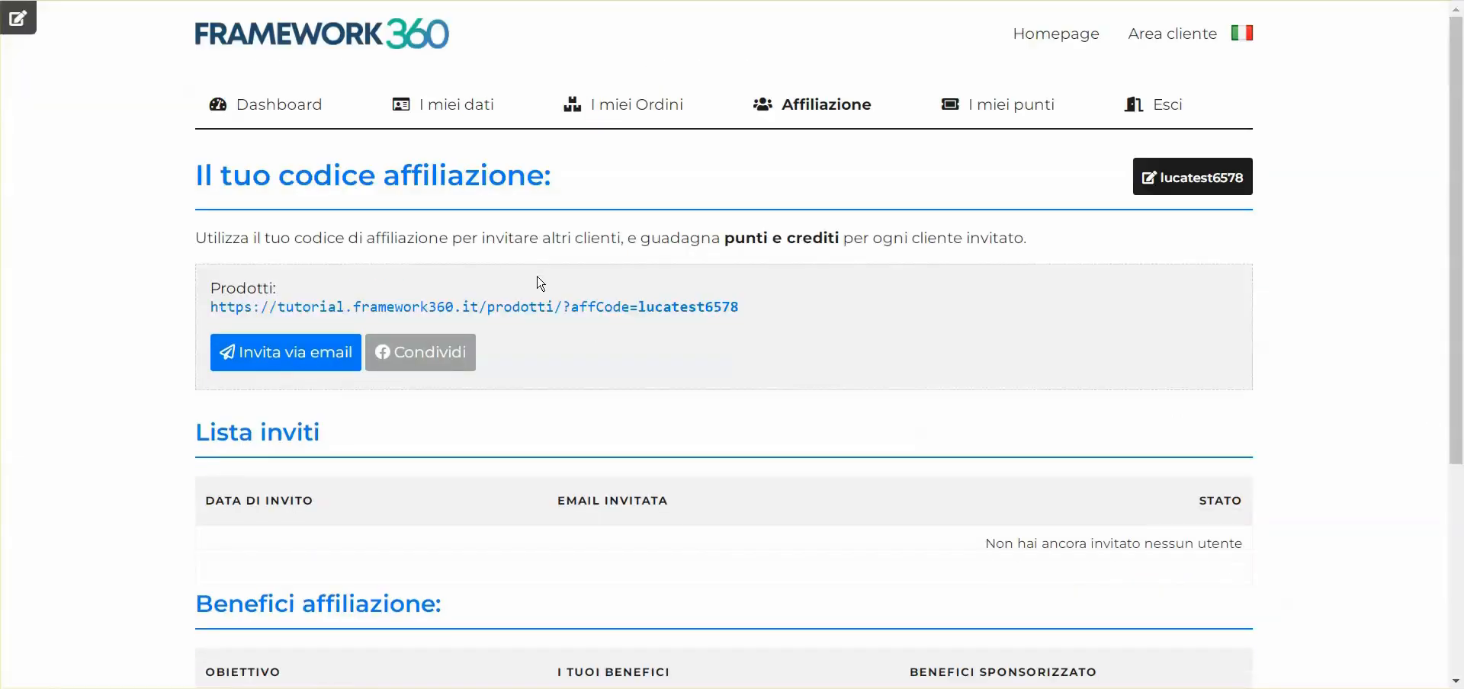
scroll(564, 305, down, 1)
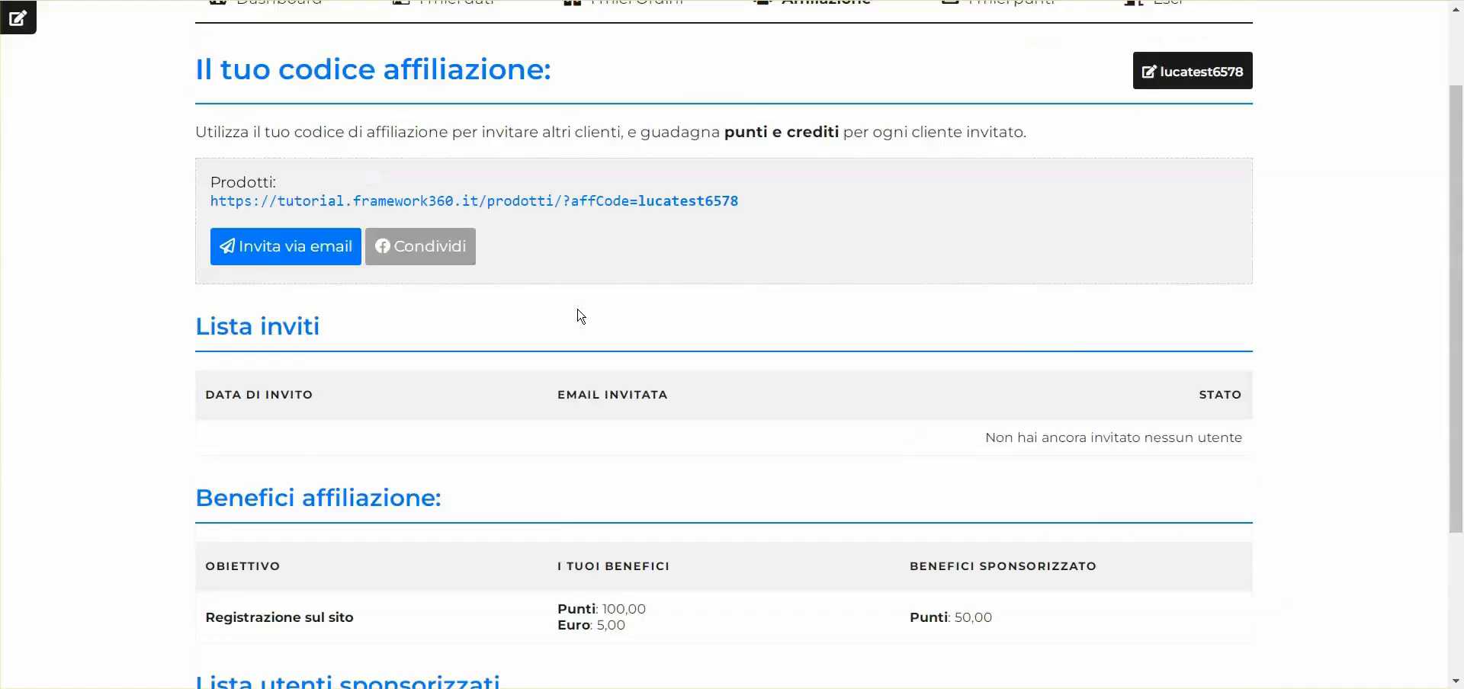
Add a Chi siamo section linking to '.../chi-siamo/' with its share title, and save
drag(211, 192, 278, 196)
click(224, 183)
click(291, 194)
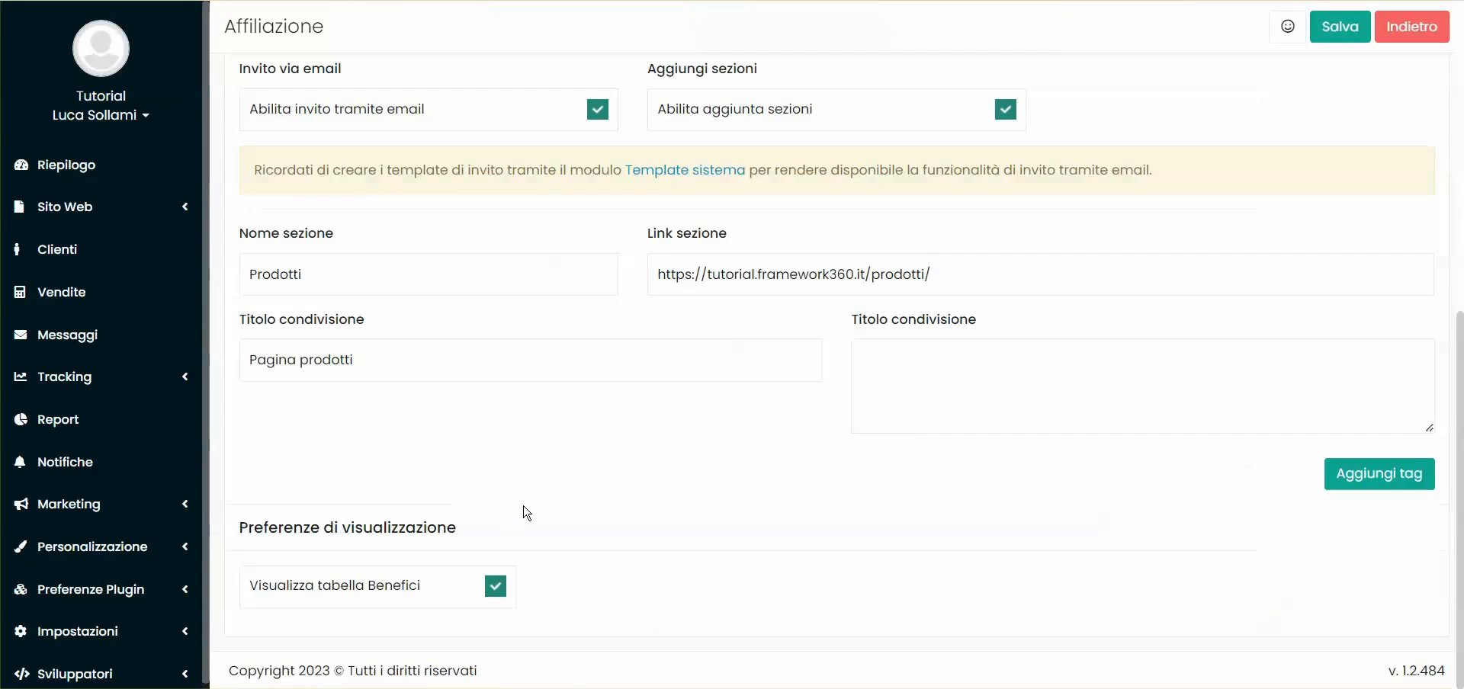
click(1364, 474)
scroll(457, 359, down, 4)
click(336, 254)
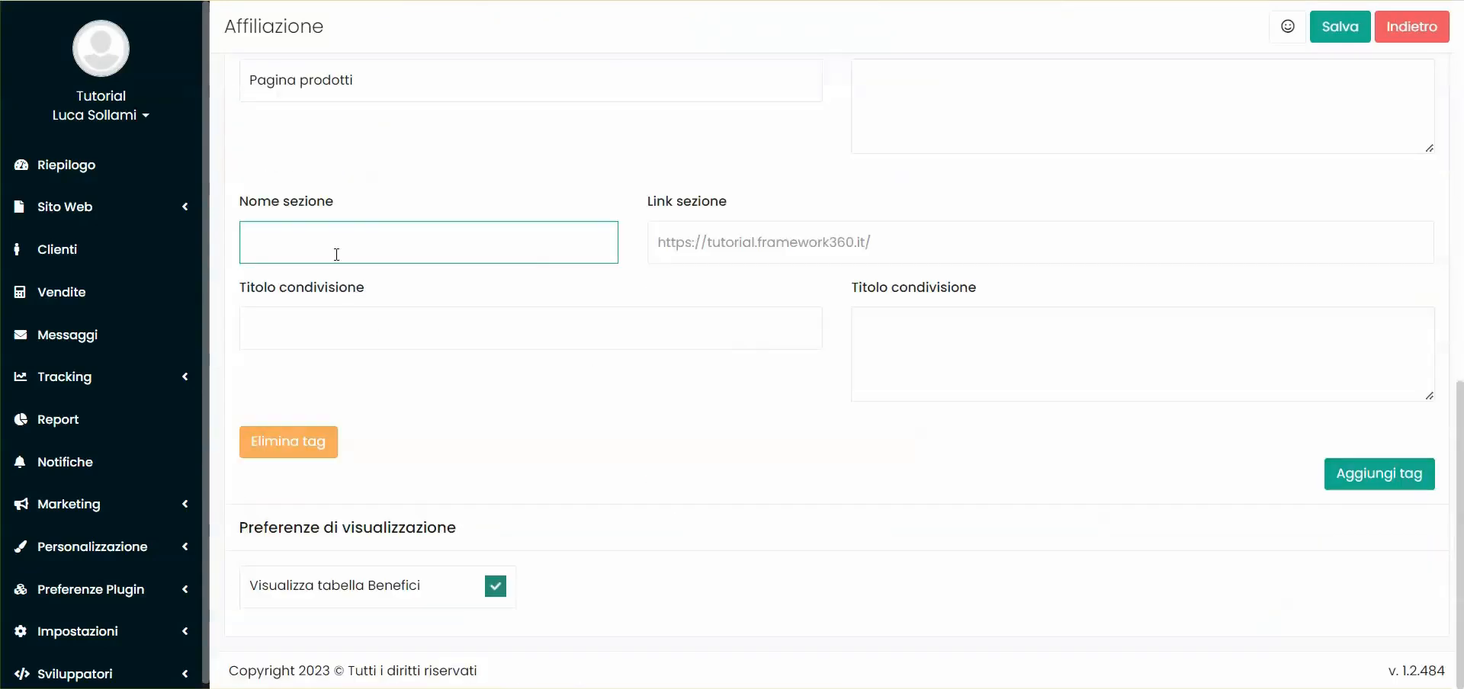
text(Chi siu)
key(BackSpace)
text(amo)
key(Tab)
text(chi-siam)
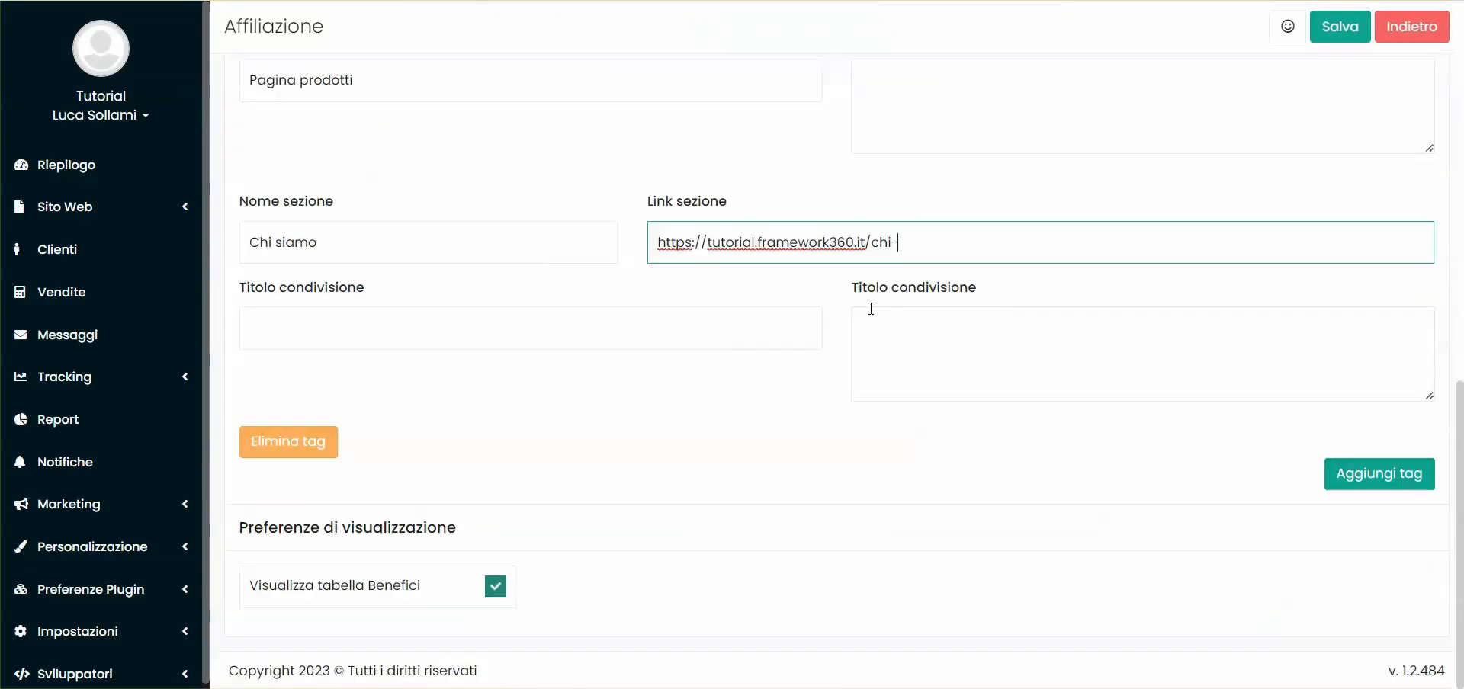
click(770, 318)
text(Chi siamo)
key(Return)
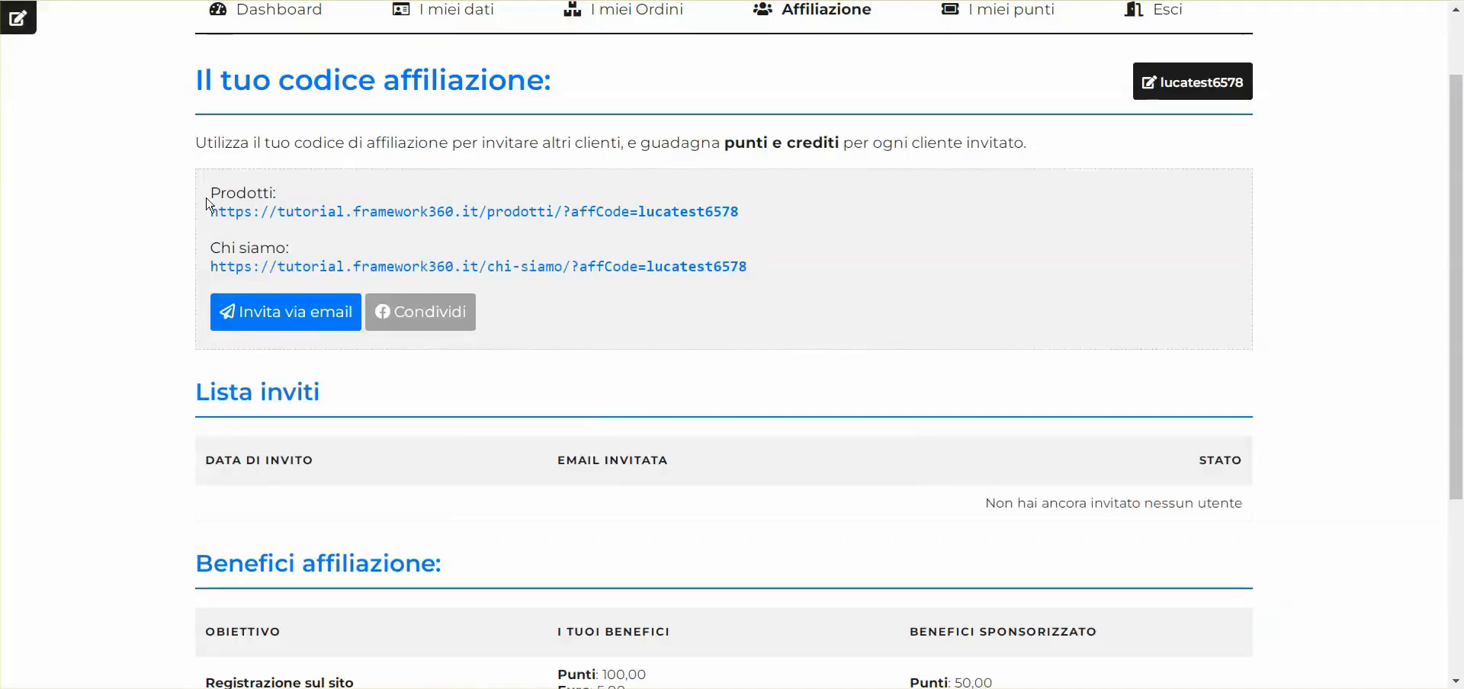
Verify the Chi siamo label and link on the customer's affiliate page
drag(212, 193, 302, 196)
click(302, 196)
drag(783, 273, 568, 280)
click(692, 297)
drag(828, 269, 204, 247)
click(202, 250)
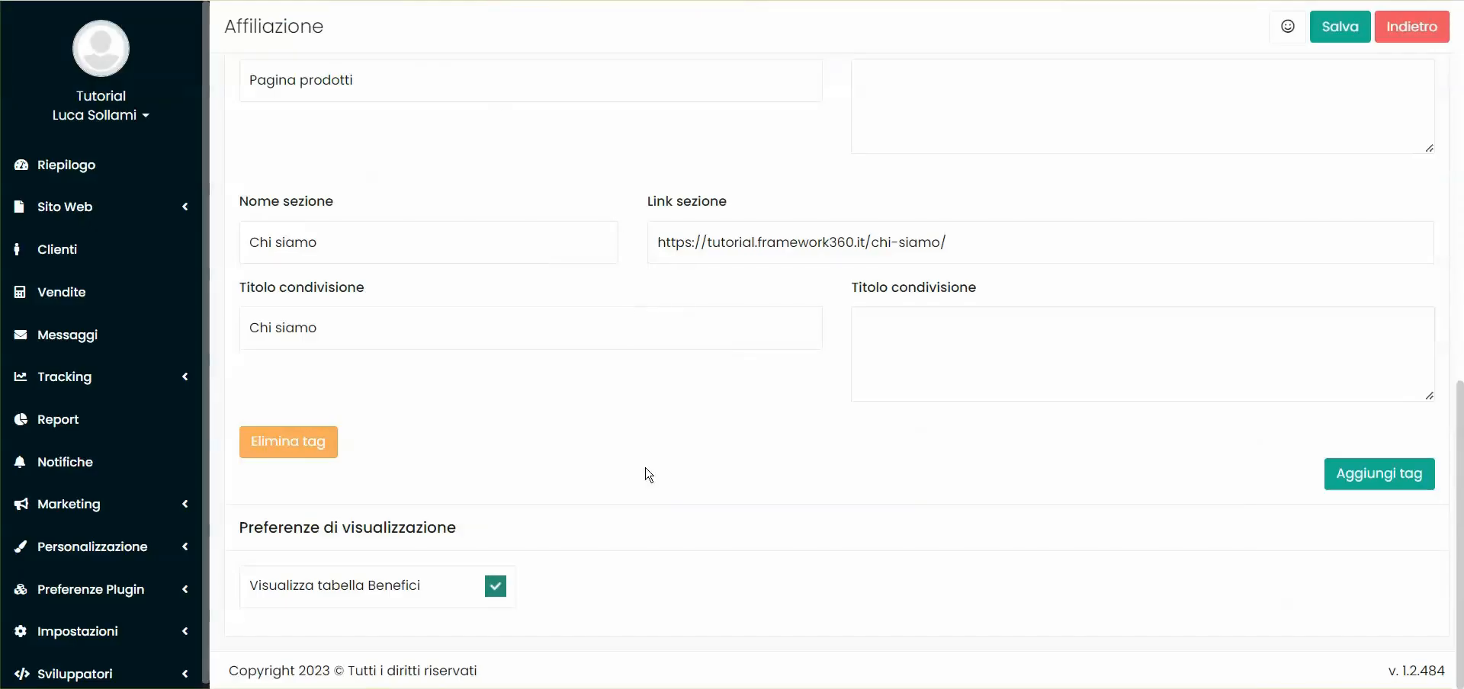
Toggle the Visualizza tabella Benefici option, save, and reload to check the benefits table
drag(245, 590, 433, 588)
click(621, 549)
drag(196, 281, 450, 310)
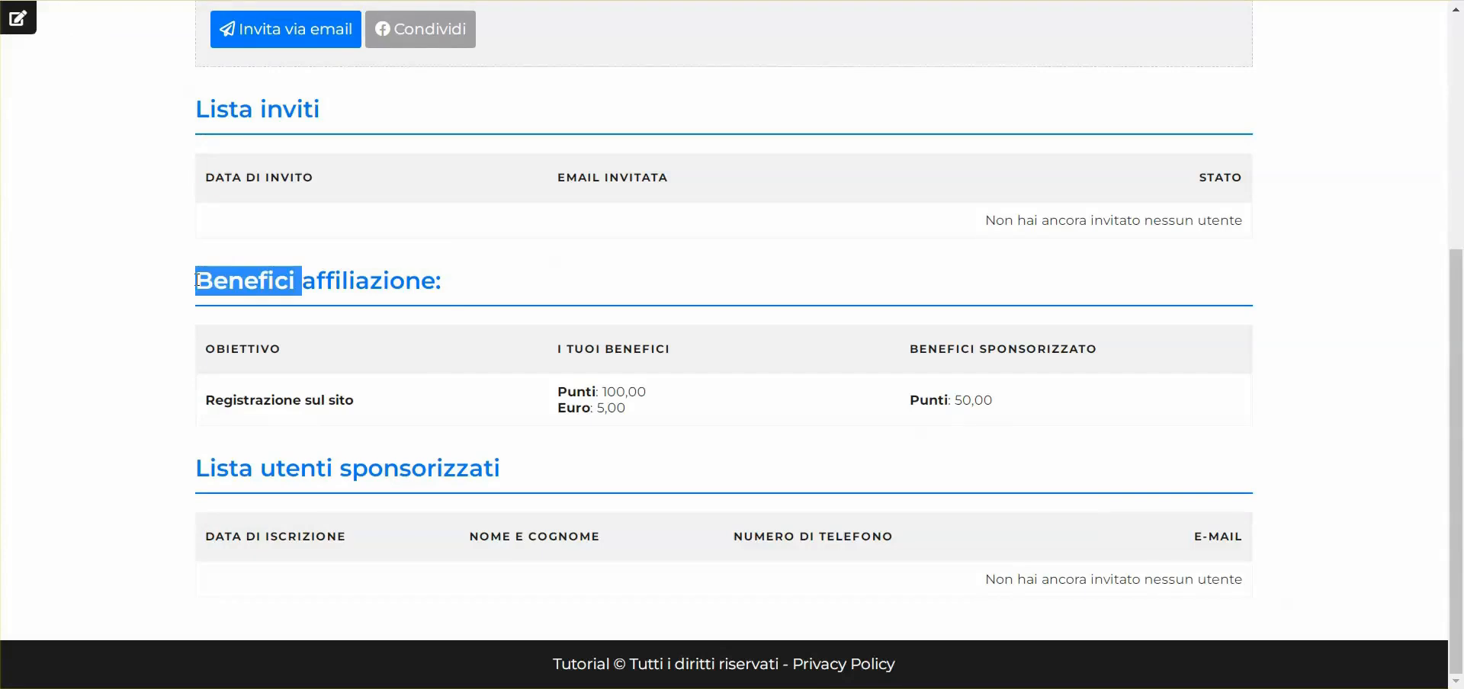
click(1039, 401)
drag(168, 282, 1032, 405)
click(1032, 405)
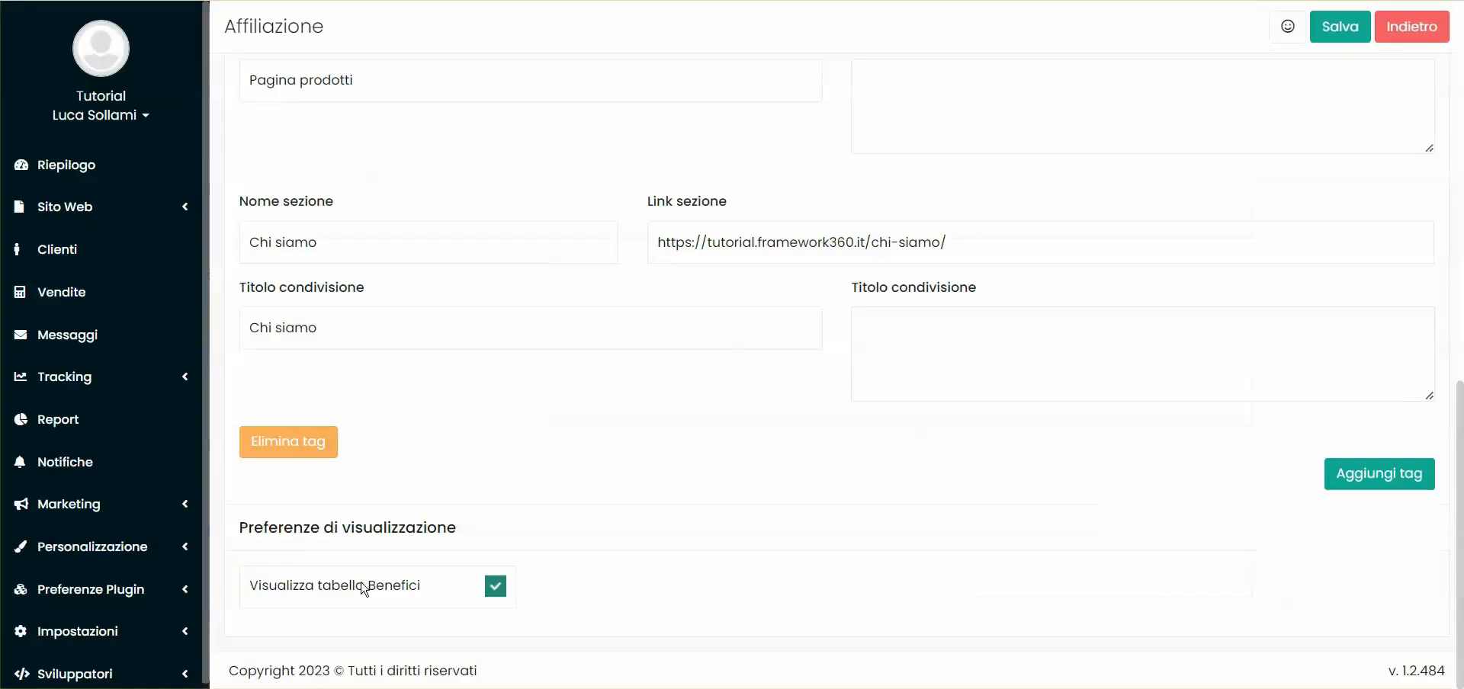
click(366, 589)
click(1339, 29)
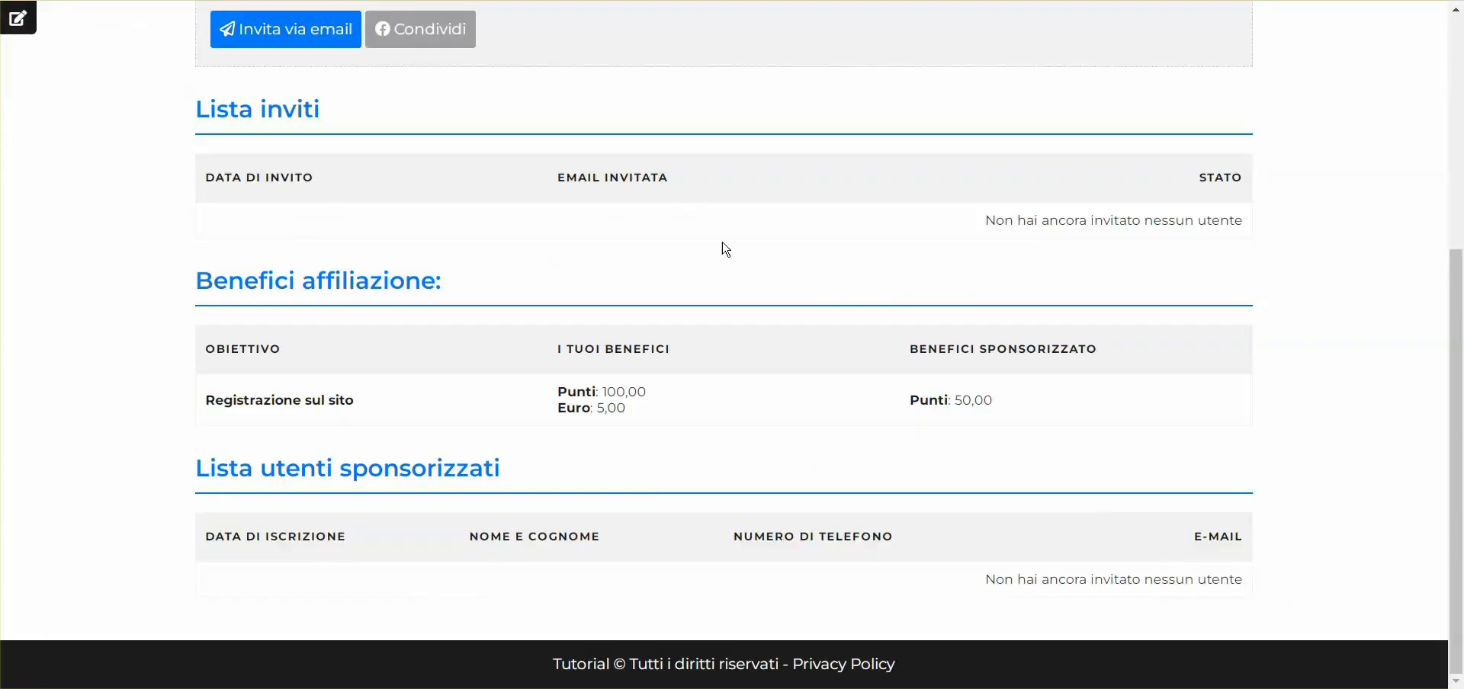
key(F5)
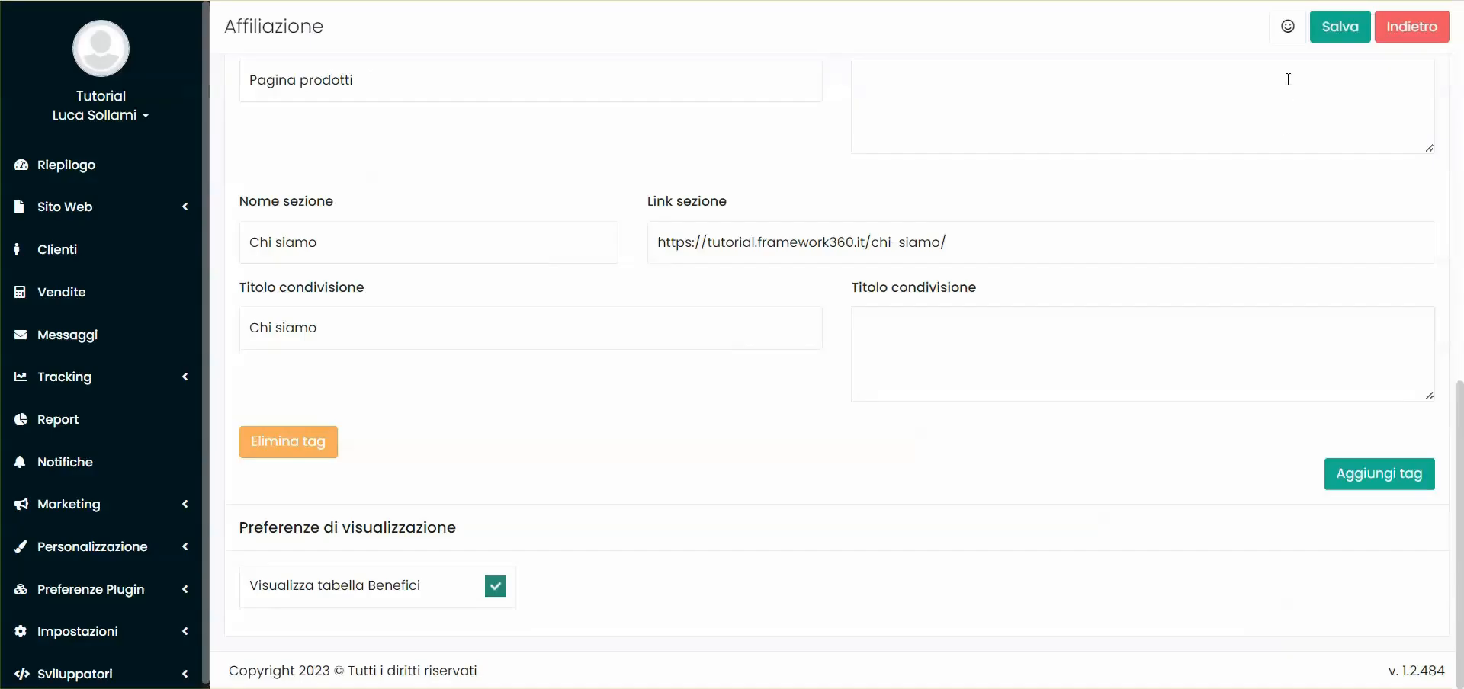
click(1339, 29)
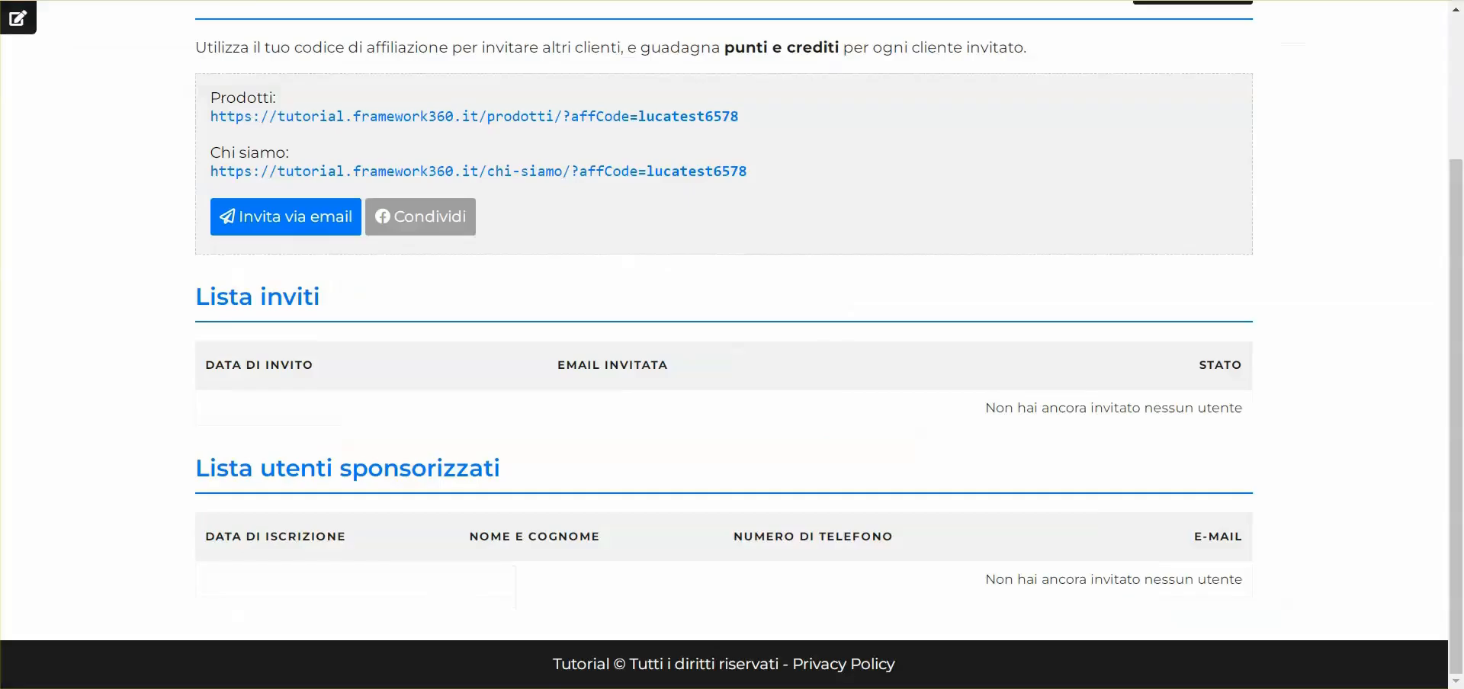
key(F5)
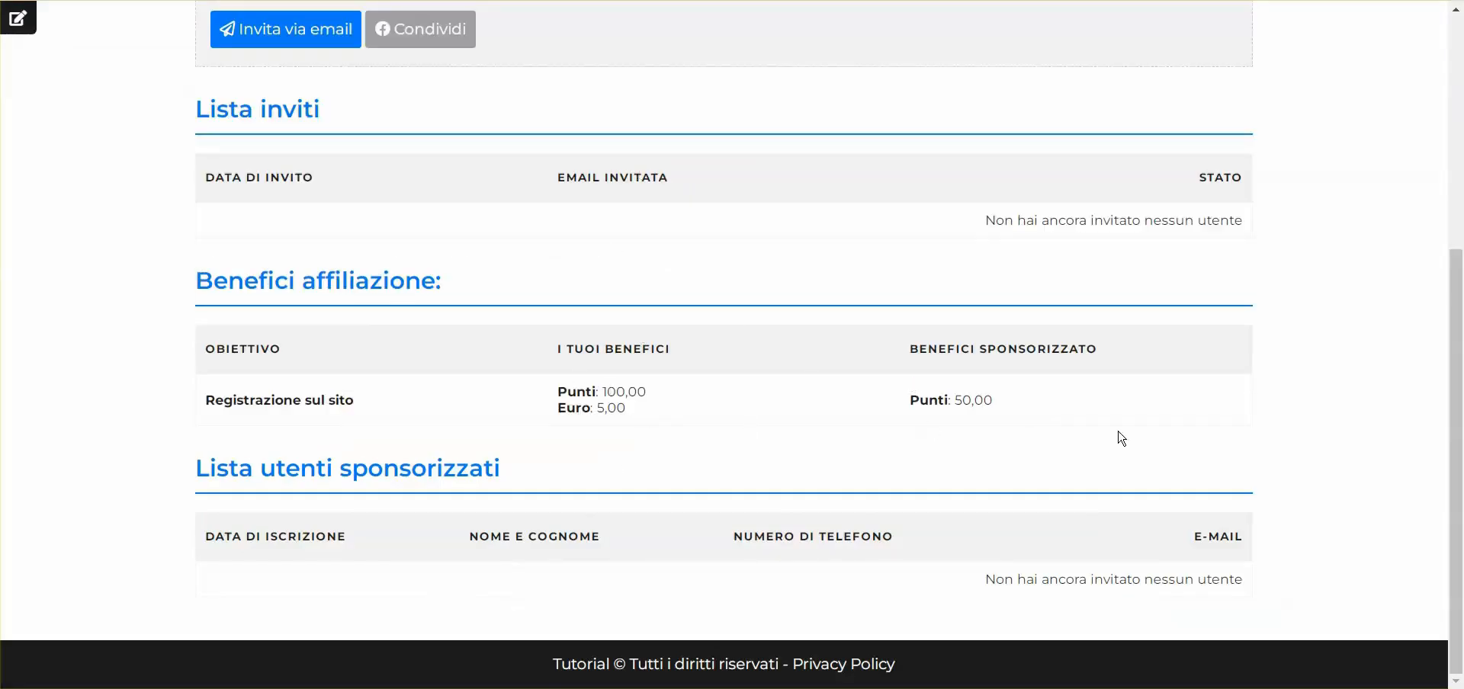
scroll(1120, 438, up, 5)
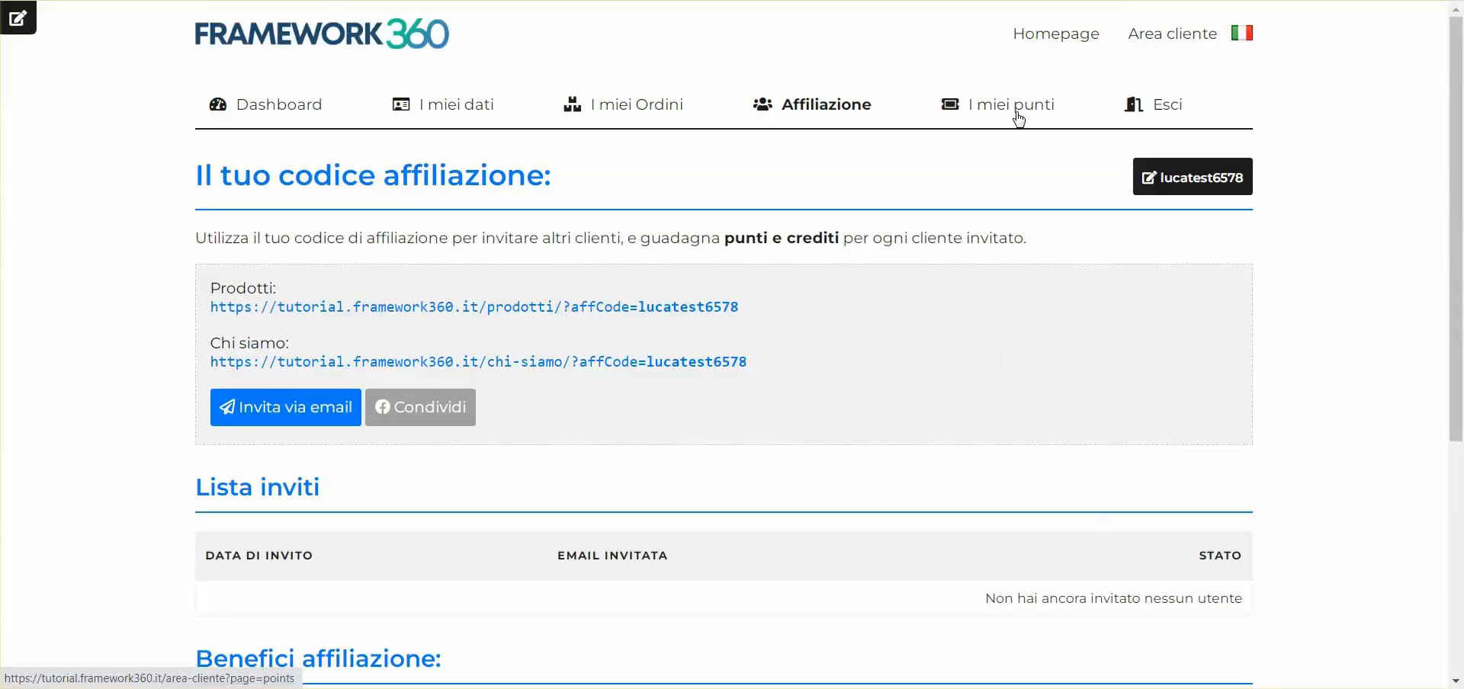
Check that I miei punti shows a 0,00 points balance, then return to Affiliazione
click(994, 107)
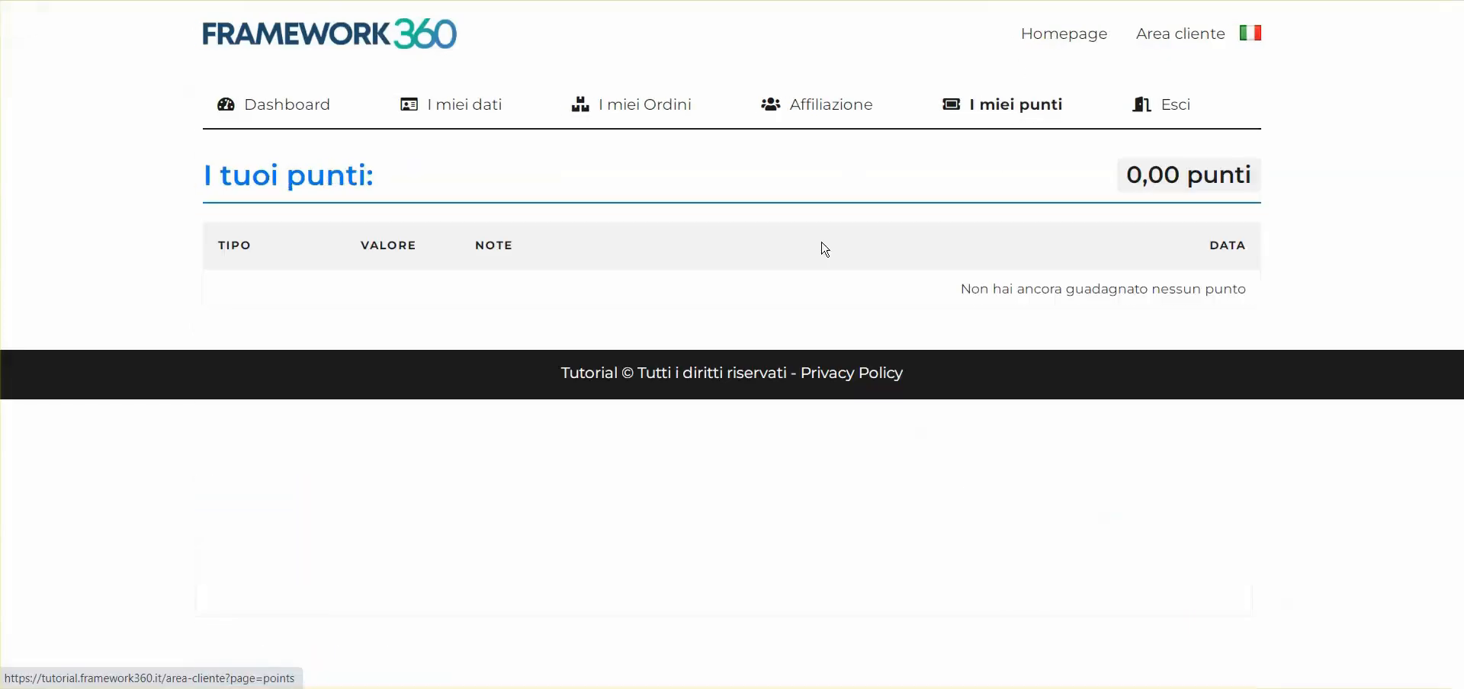
drag(1110, 173, 1257, 174)
click(1256, 177)
drag(1123, 187, 1255, 180)
click(1199, 202)
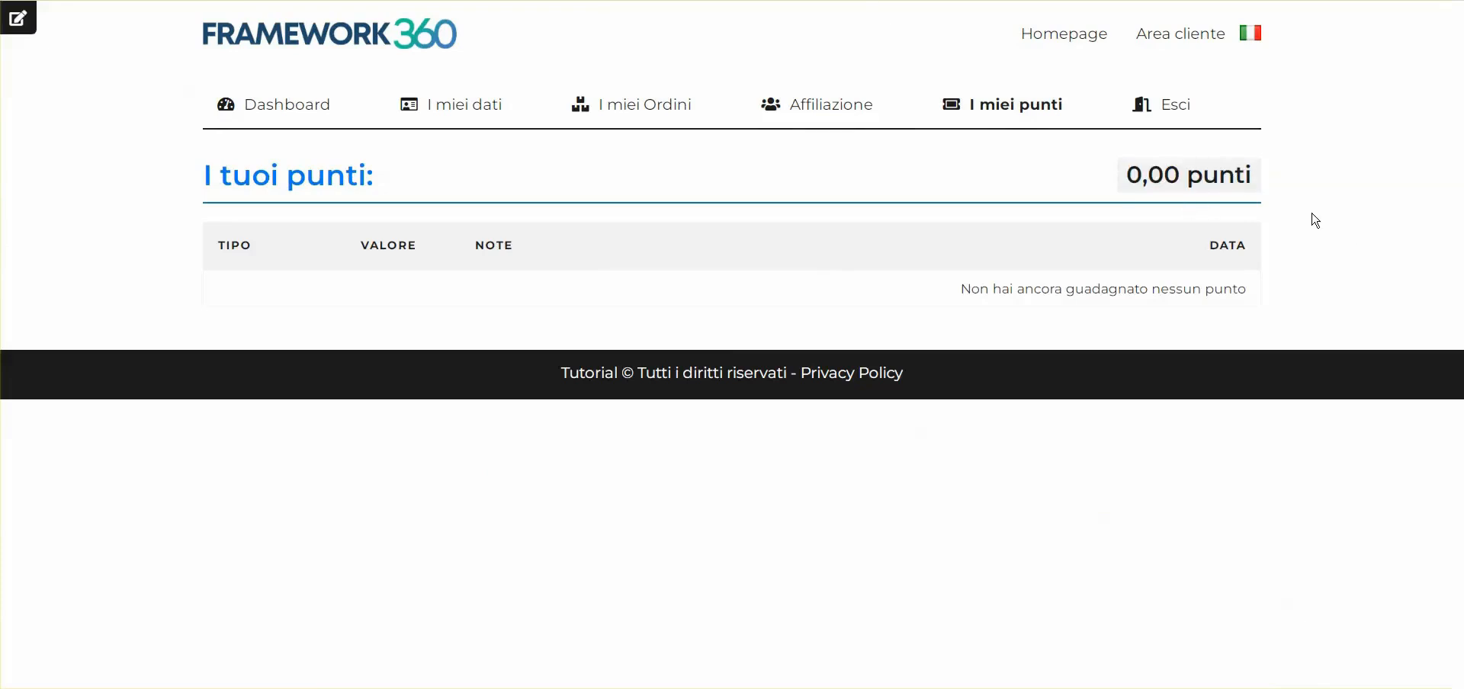
click(834, 114)
drag(212, 329, 670, 334)
Review the sponsor rewards of 100 points and 5 euro credit in the general affiliation settings
click(753, 329)
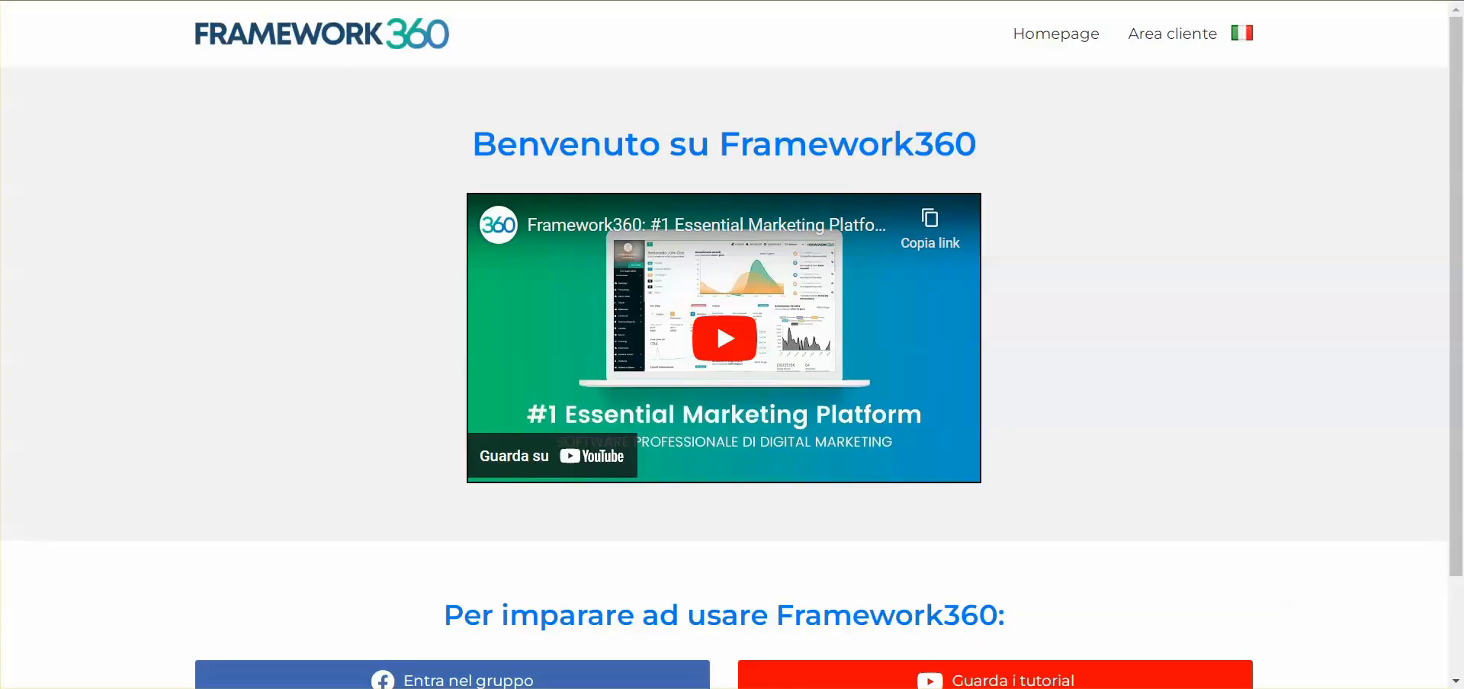
click(1164, 39)
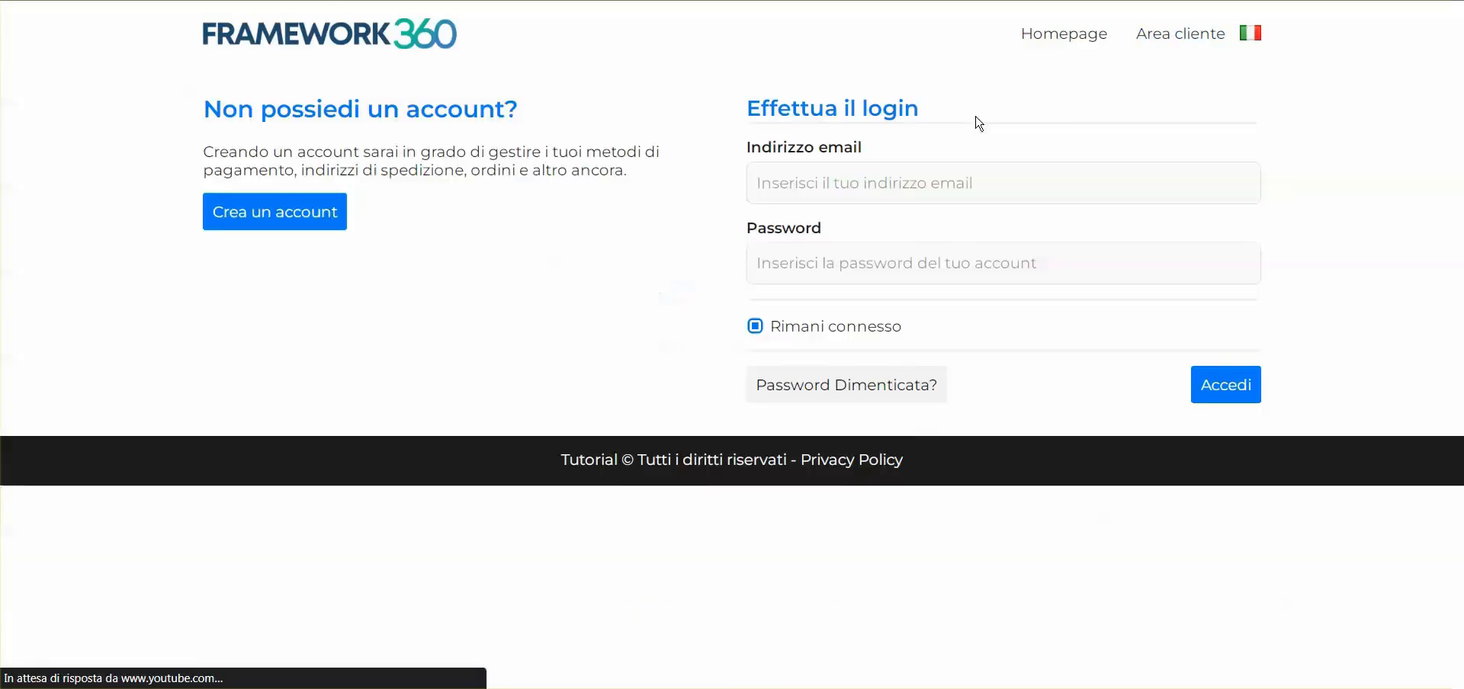
click(328, 602)
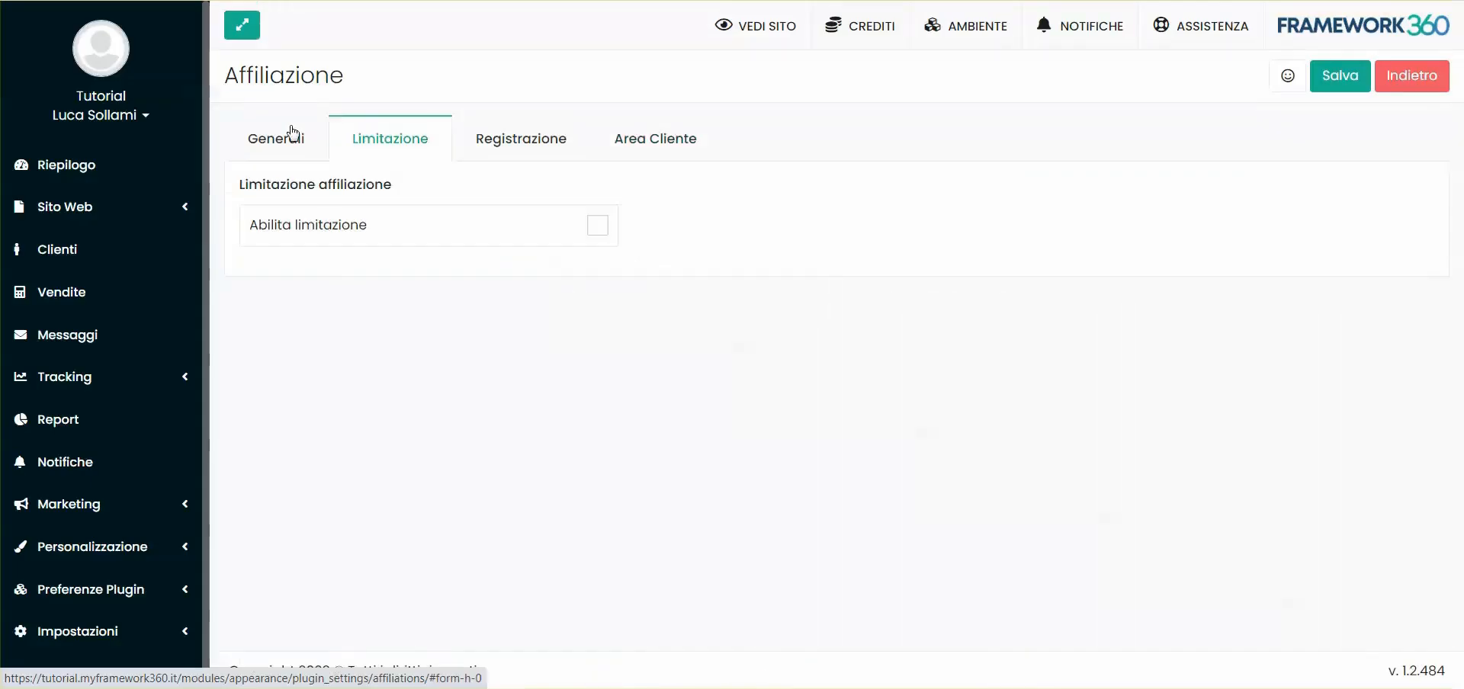
click(288, 137)
scroll(316, 373, down, 8)
double_click(314, 335)
double_click(575, 339)
scroll(597, 310, up, 5)
scroll(387, 231, down, 3)
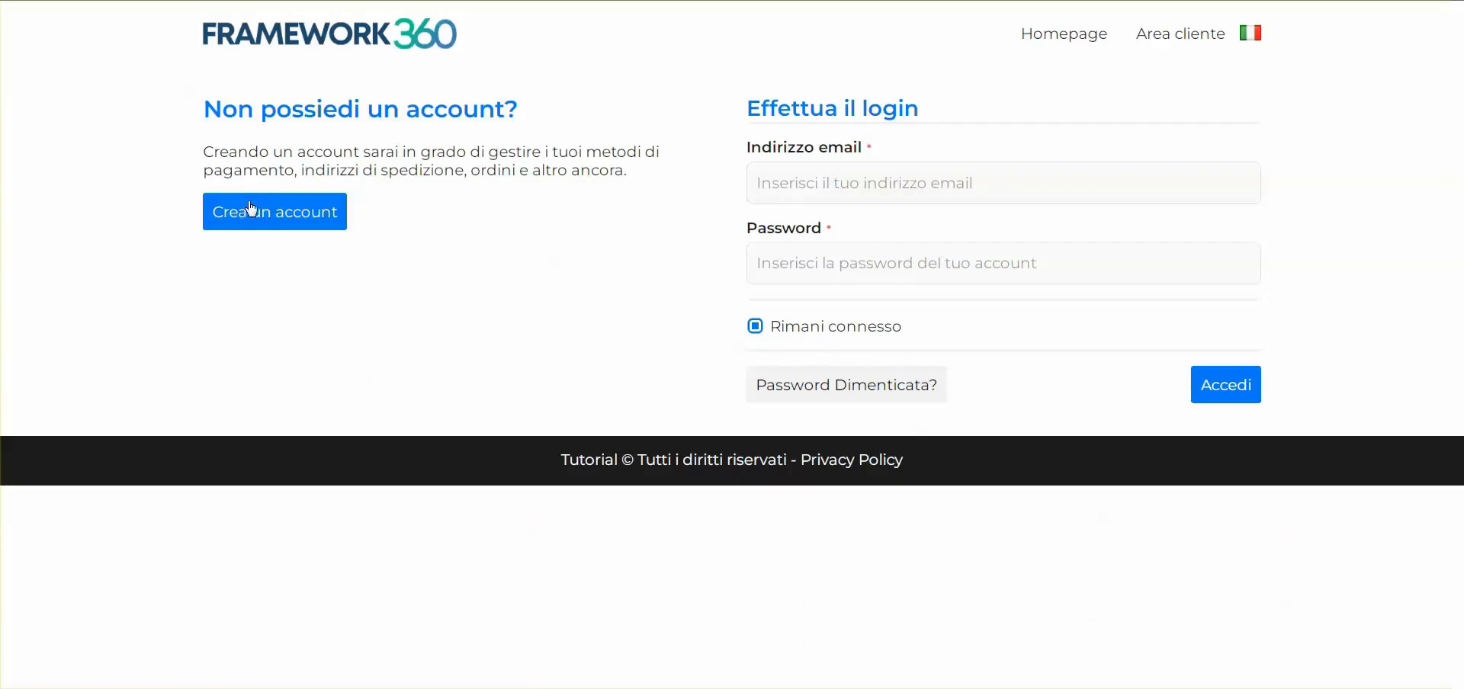
click(251, 208)
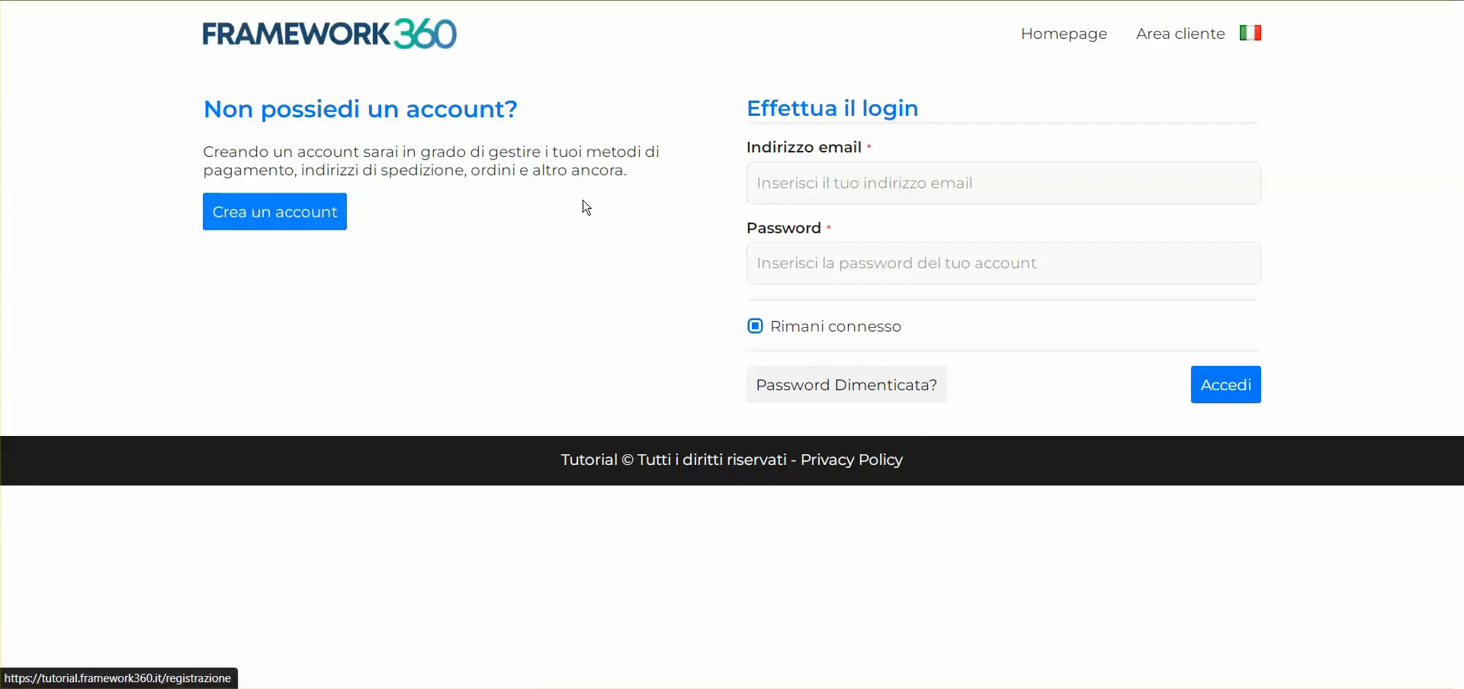
click(843, 183)
text(Lu)
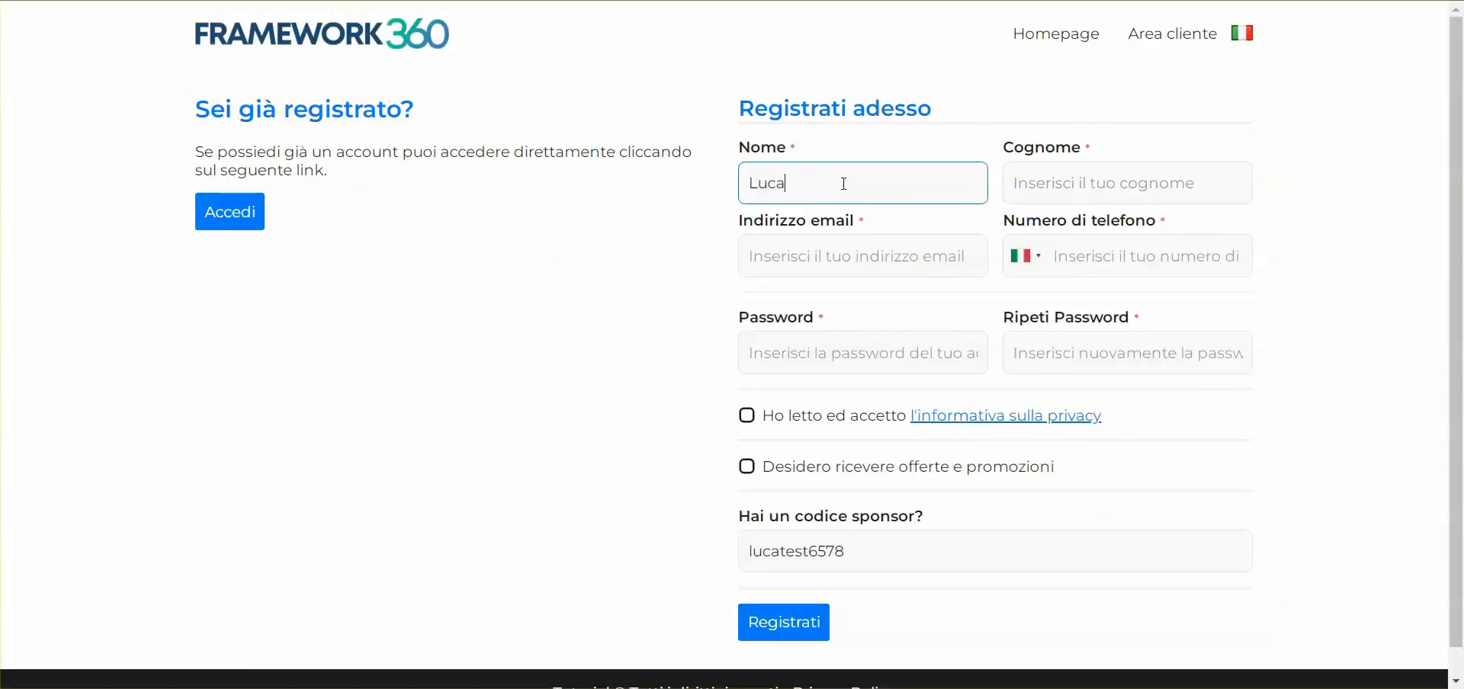
text(ca)
key(Tab)
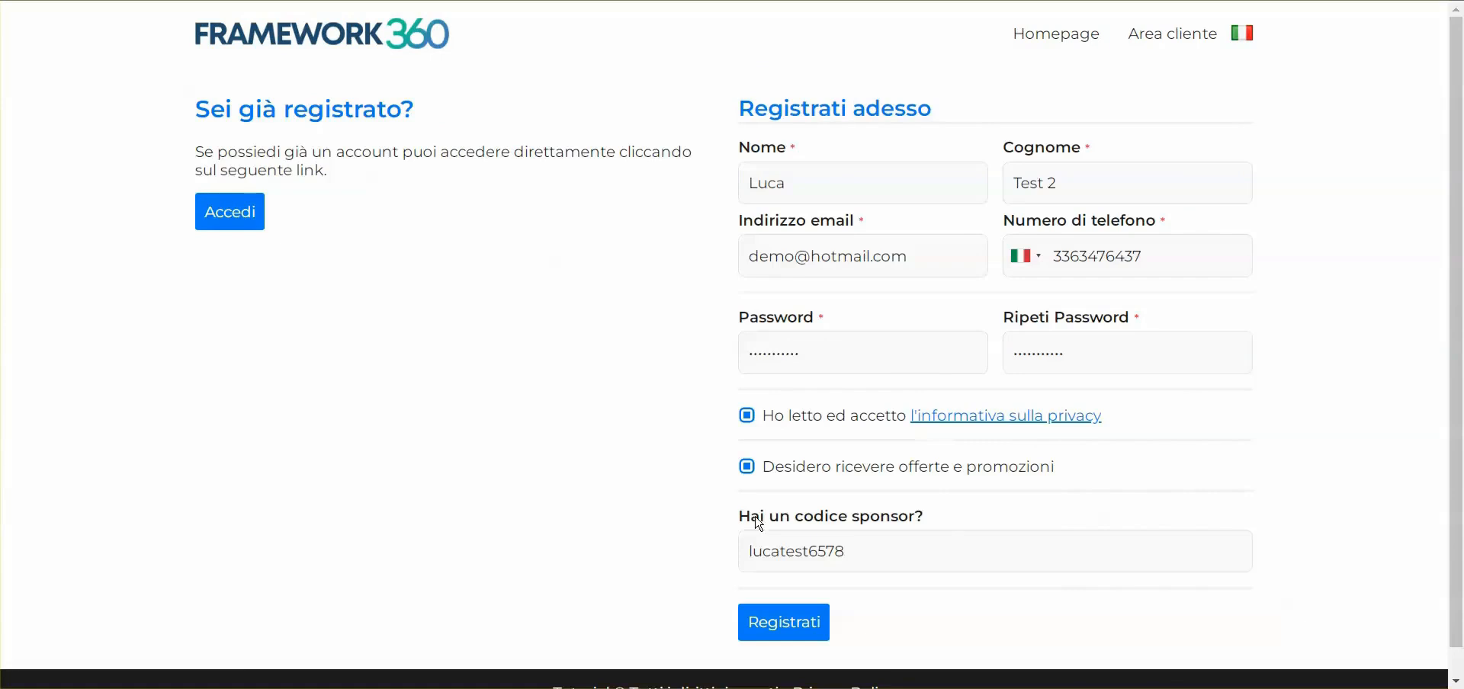
double_click(808, 558)
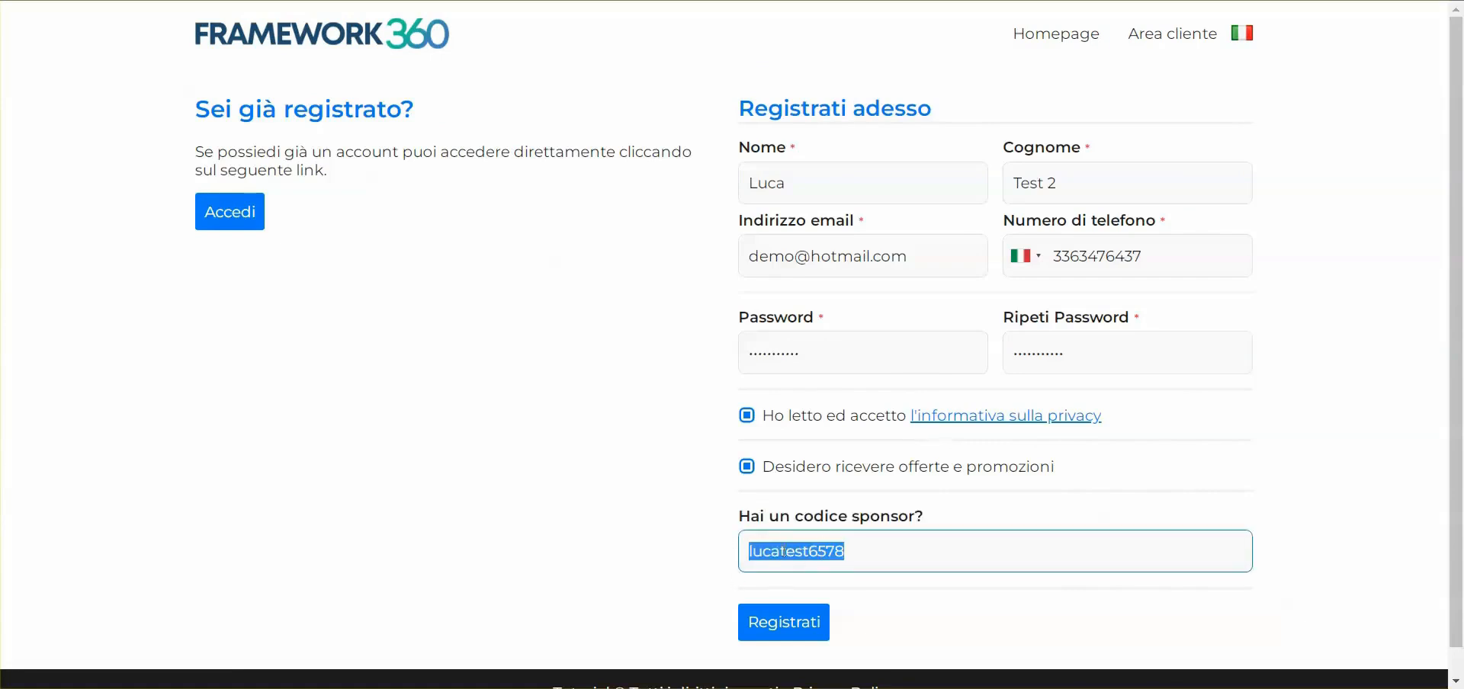
click(666, 543)
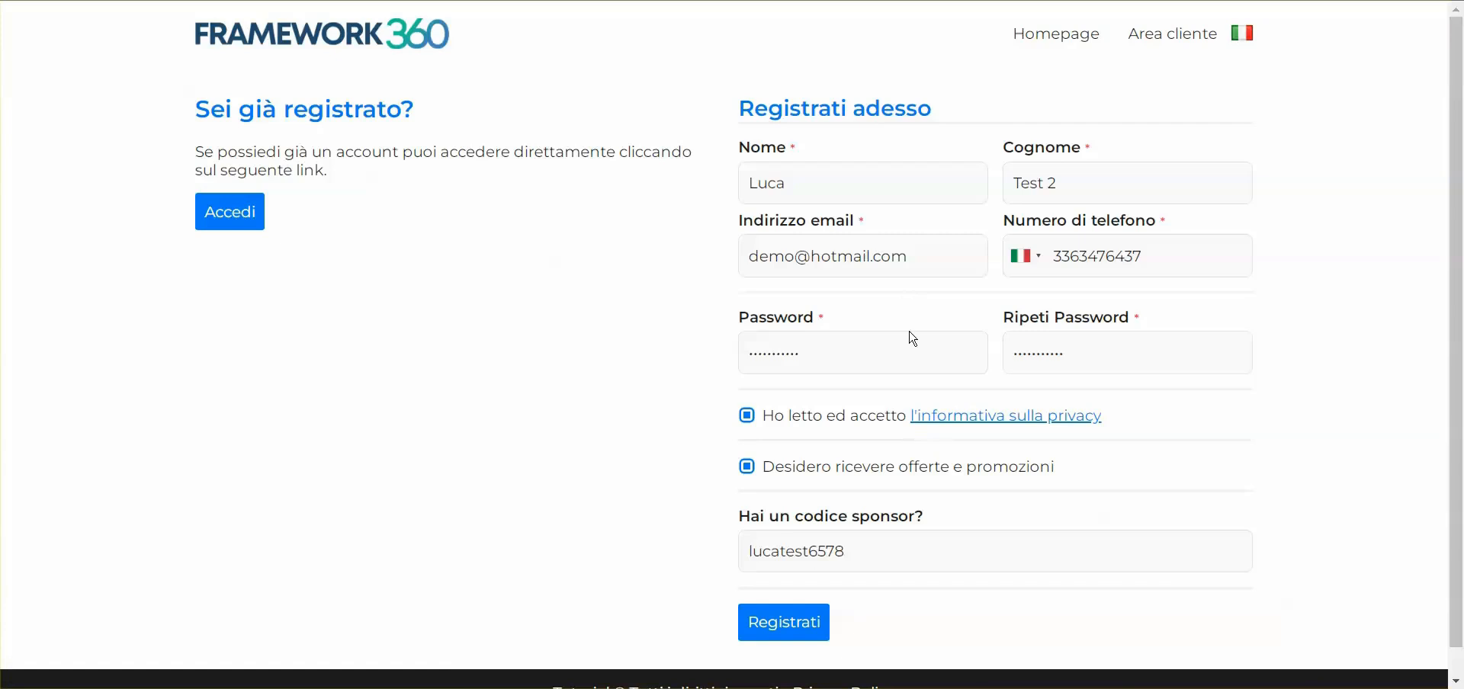
click(806, 630)
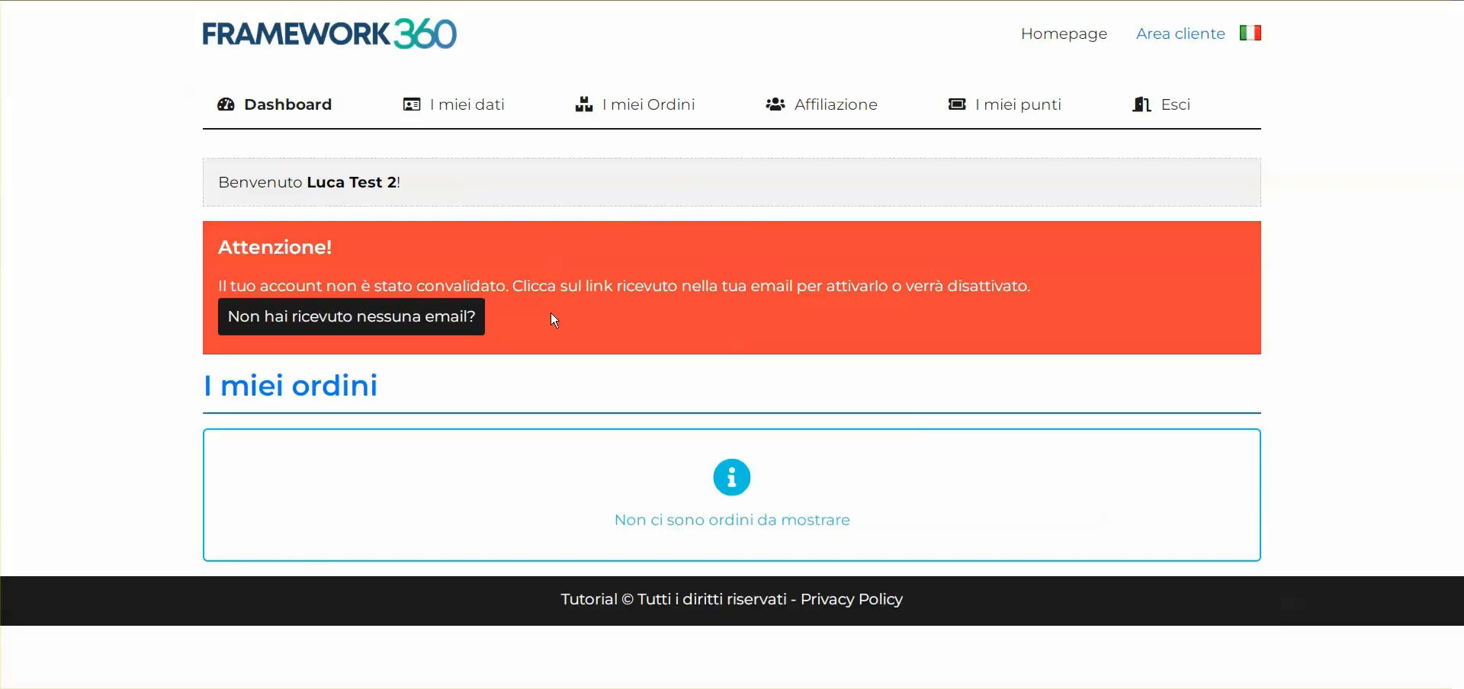
Bring up the Affiliazione page and highlight its heading, description and referral link
mouse_move(147, 687)
click(146, 631)
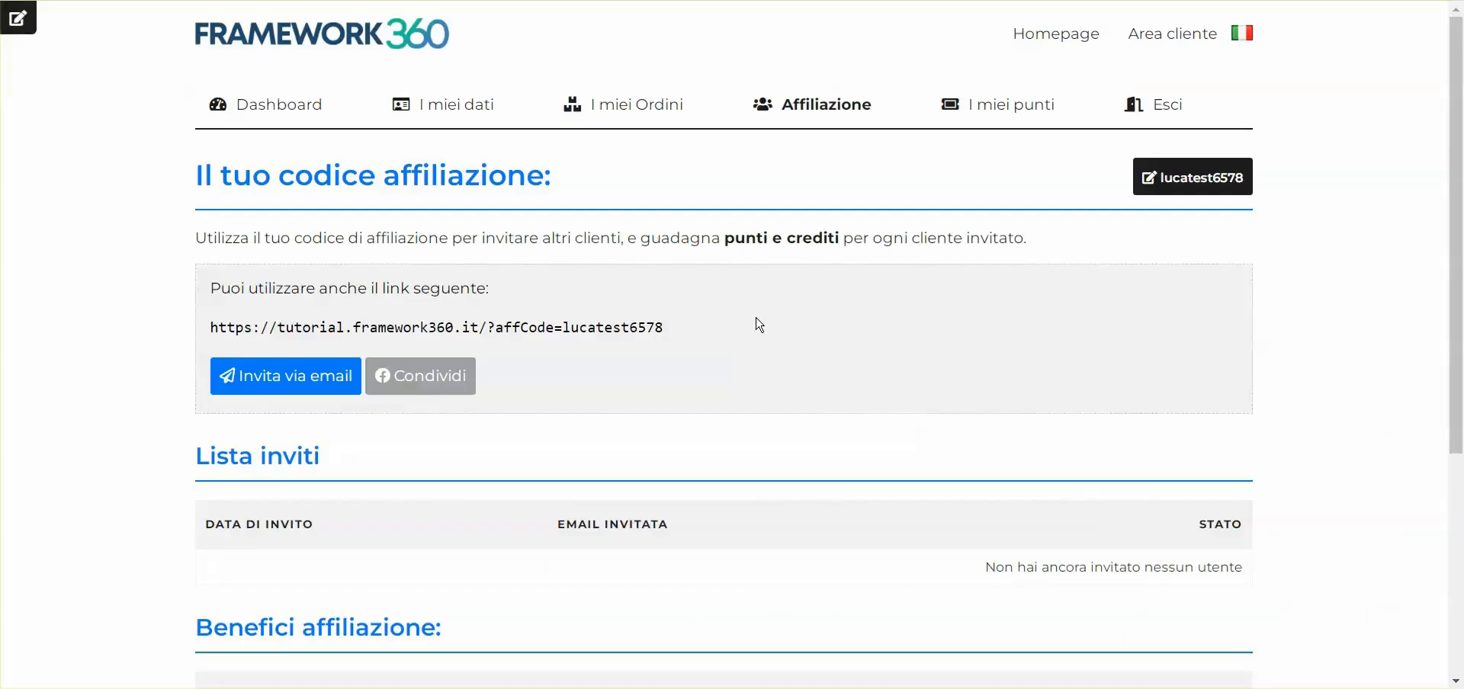
scroll(760, 325, down, 5)
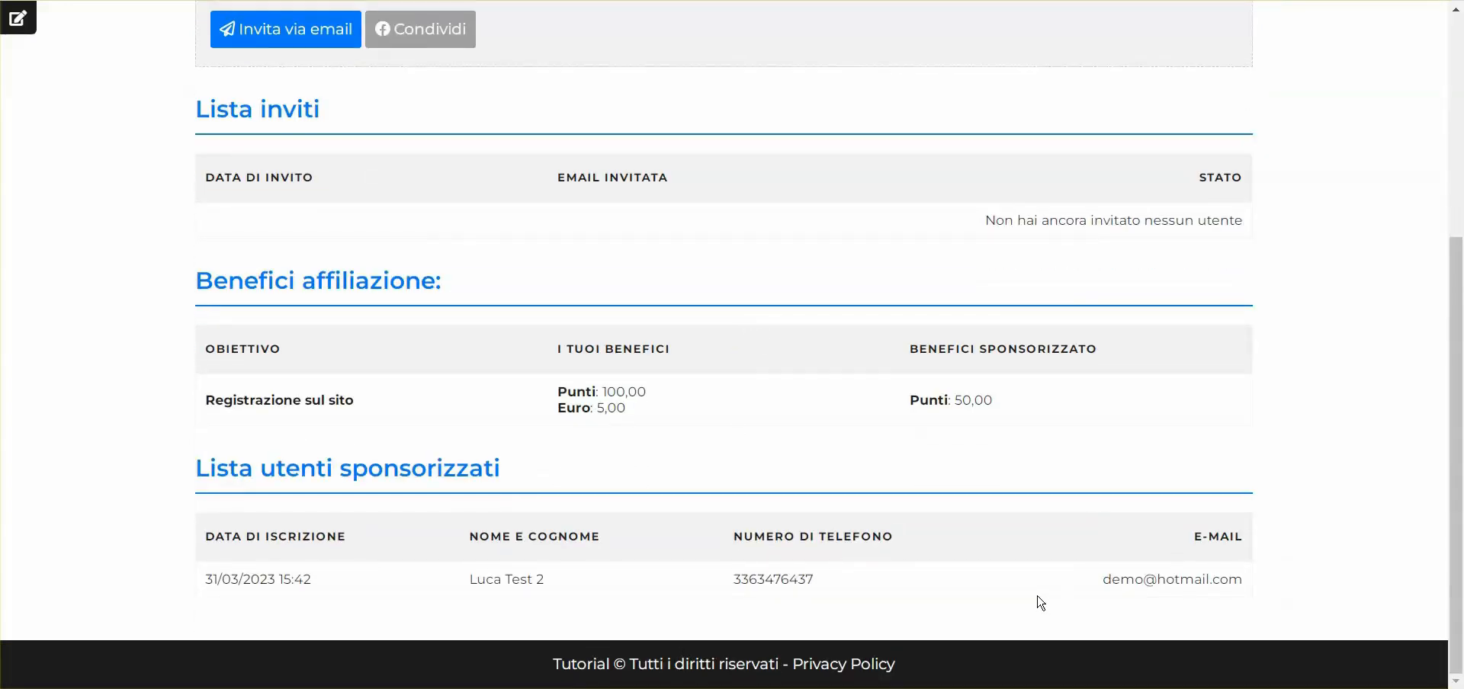
scroll(313, 255, up, 5)
drag(173, 192, 211, 328)
click(746, 315)
click(647, 335)
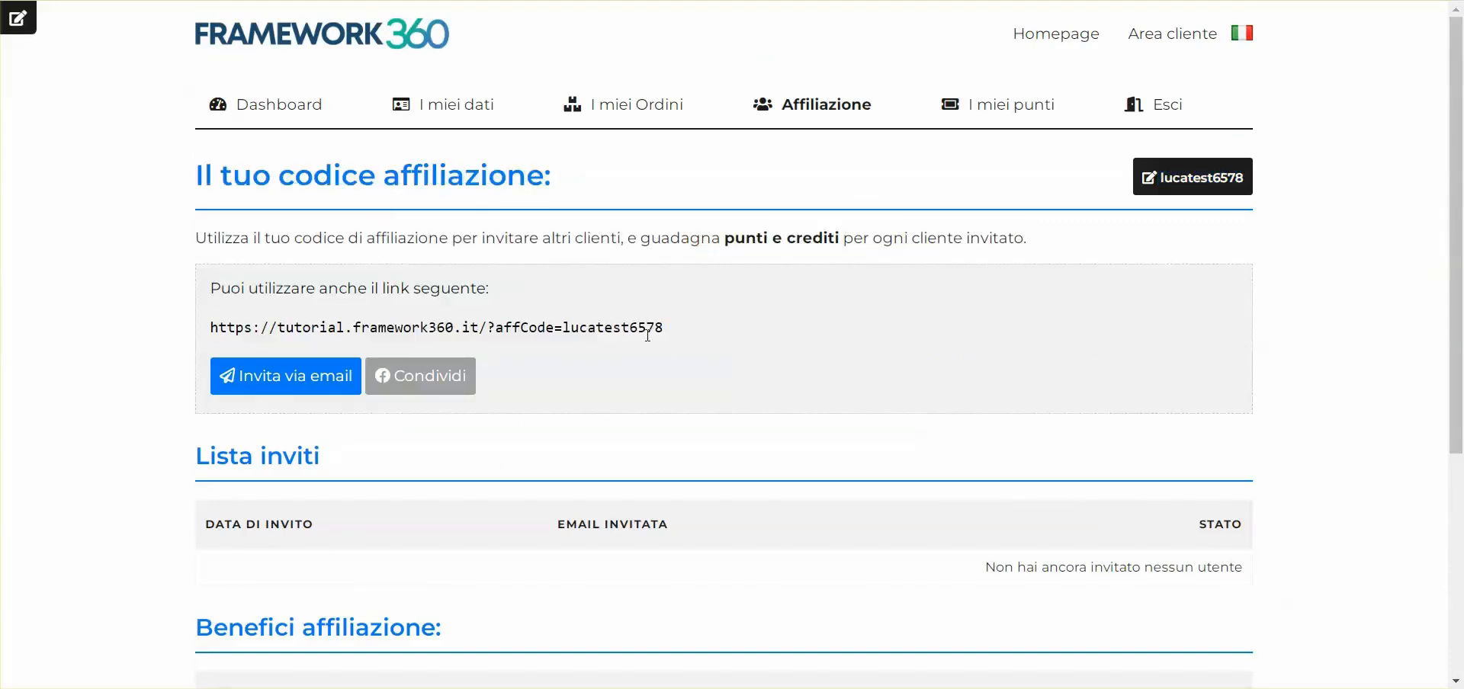
Highlight the sponsored client's name, phone and e-mail under Lista utenti sponsorizzati
scroll(730, 334, down, 5)
drag(197, 468, 528, 479)
click(209, 577)
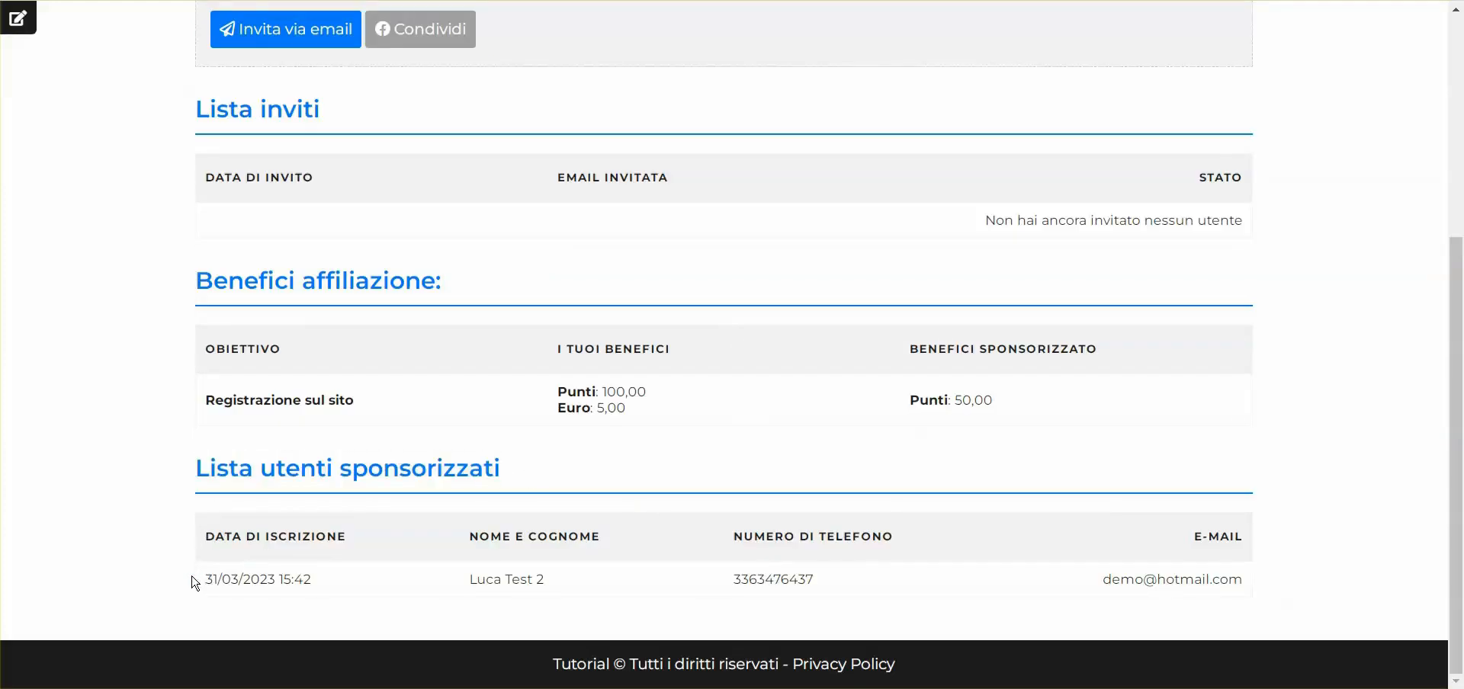
drag(471, 579, 571, 582)
click(584, 582)
double_click(745, 579)
triple_click(1115, 598)
click(1013, 534)
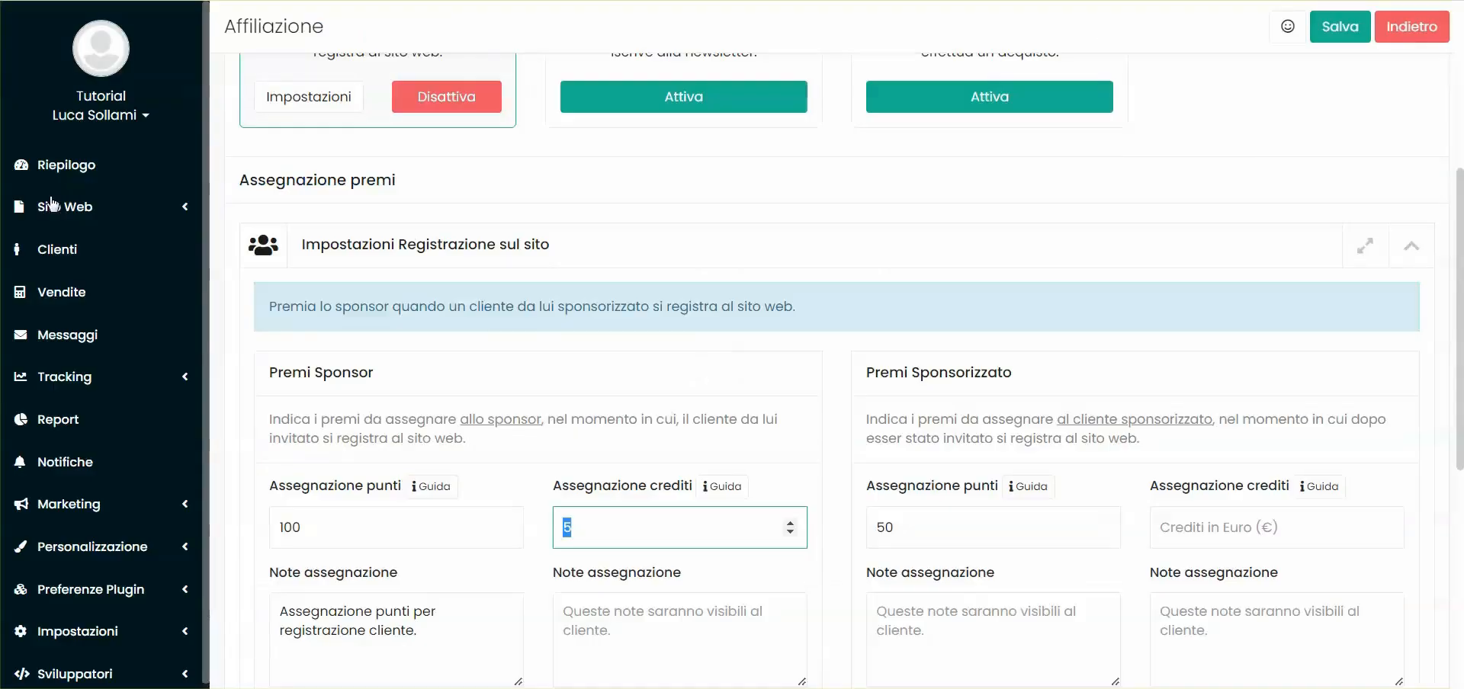
Open the sponsor's Cliente record from the Clienti list (1 invite, 100 points, 5,00 credit)
click(61, 250)
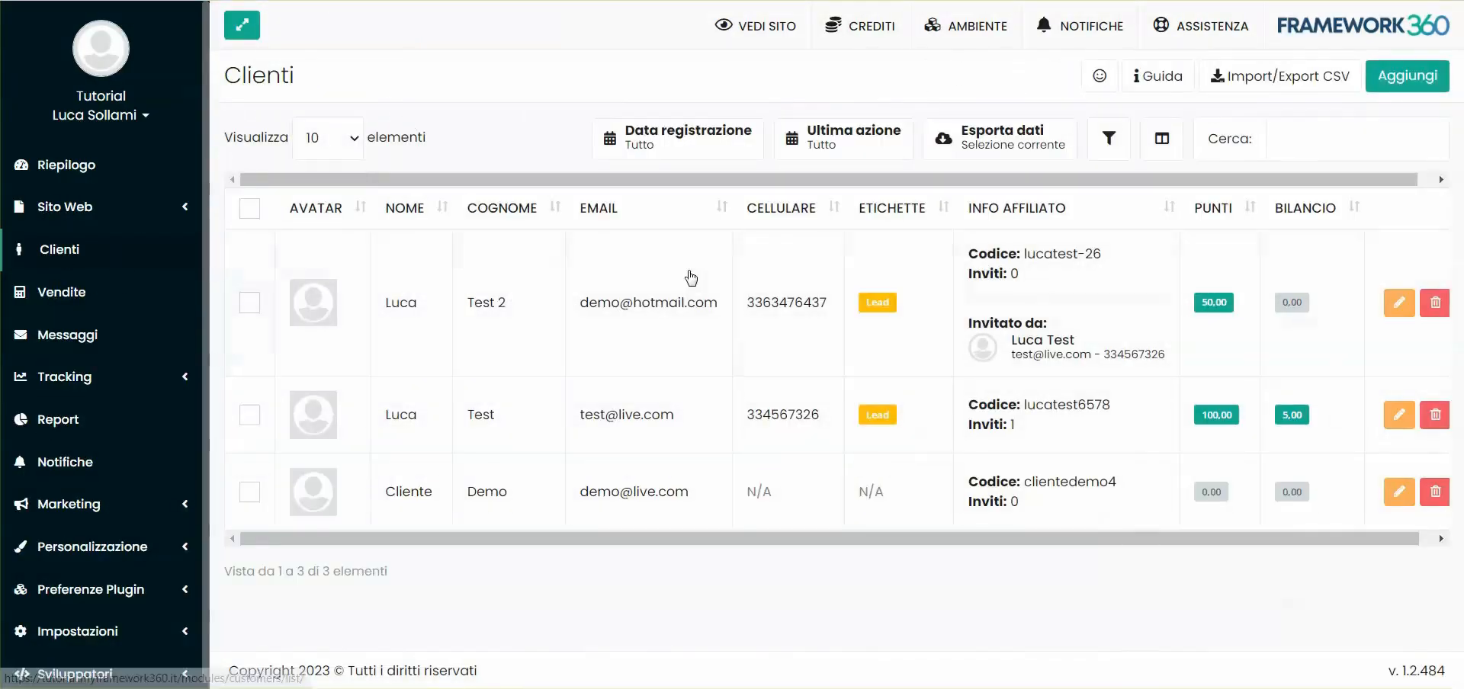
click(527, 414)
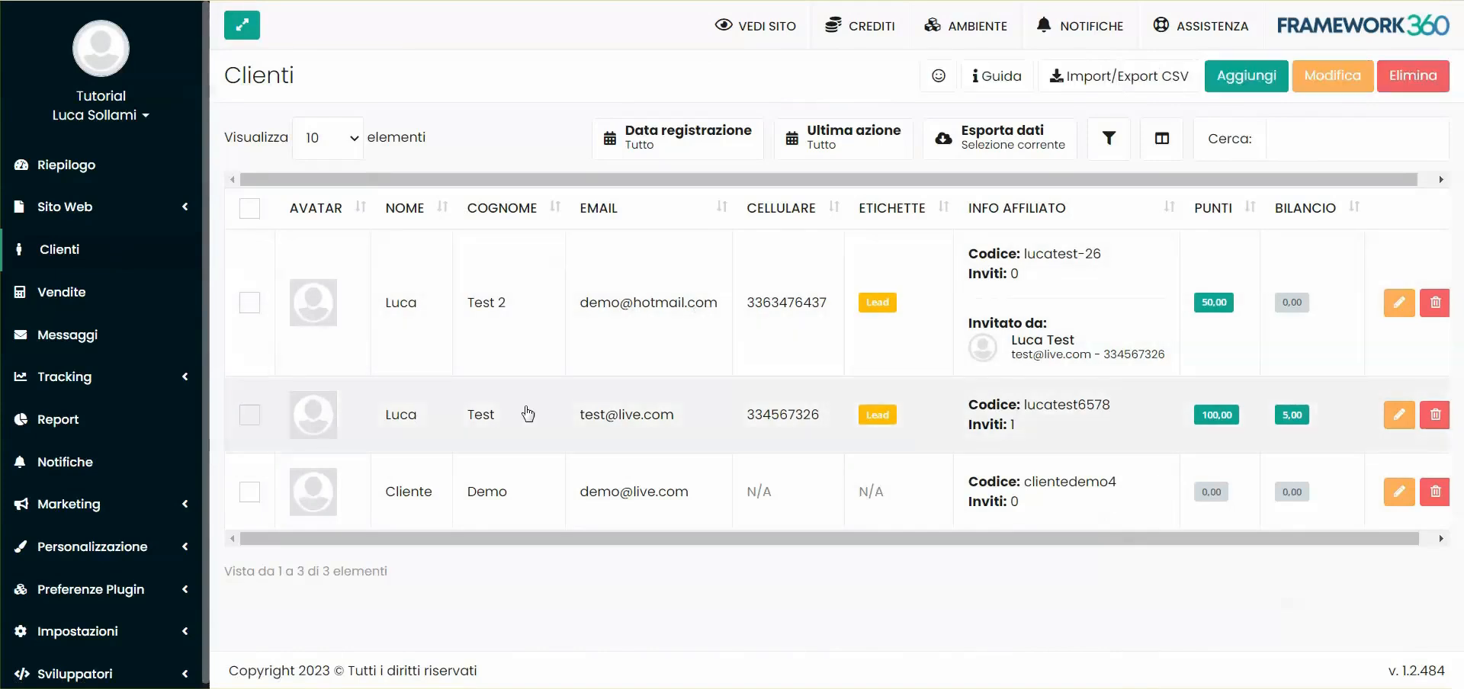
click(598, 414)
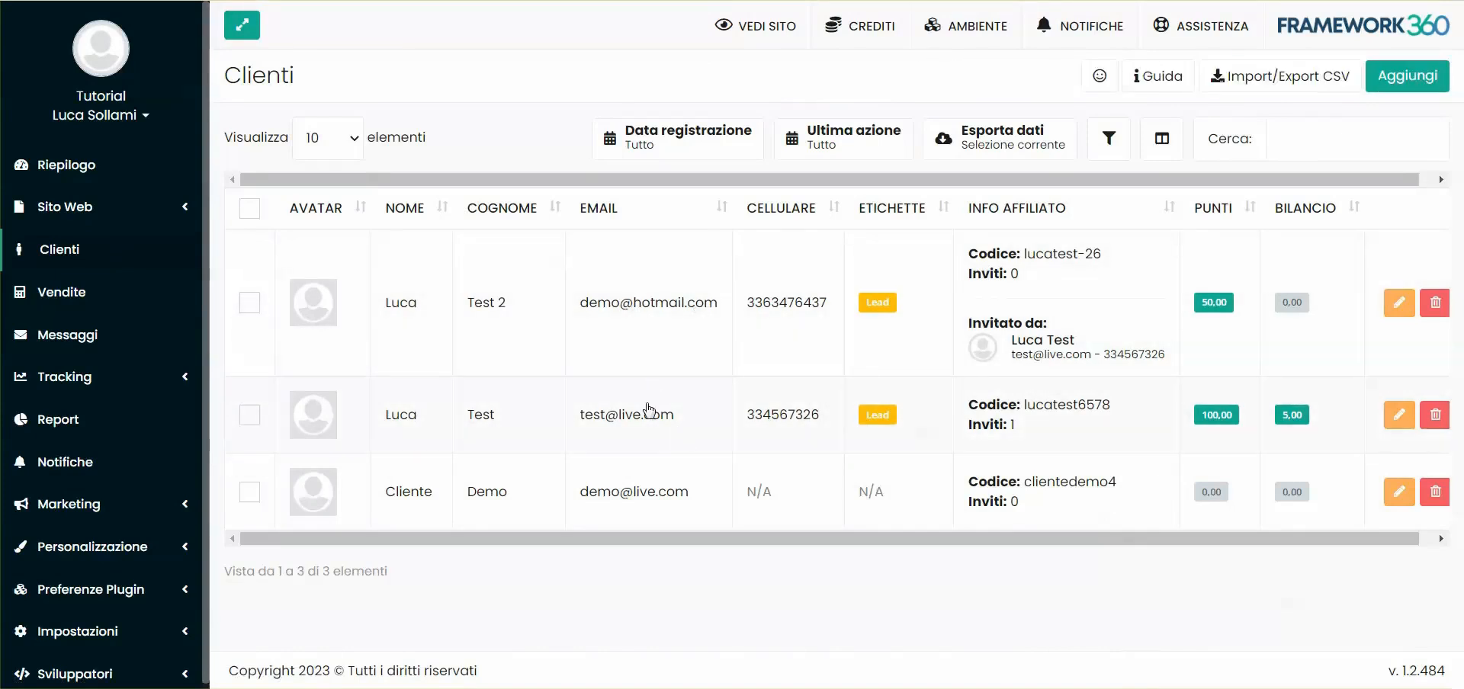
click(1019, 424)
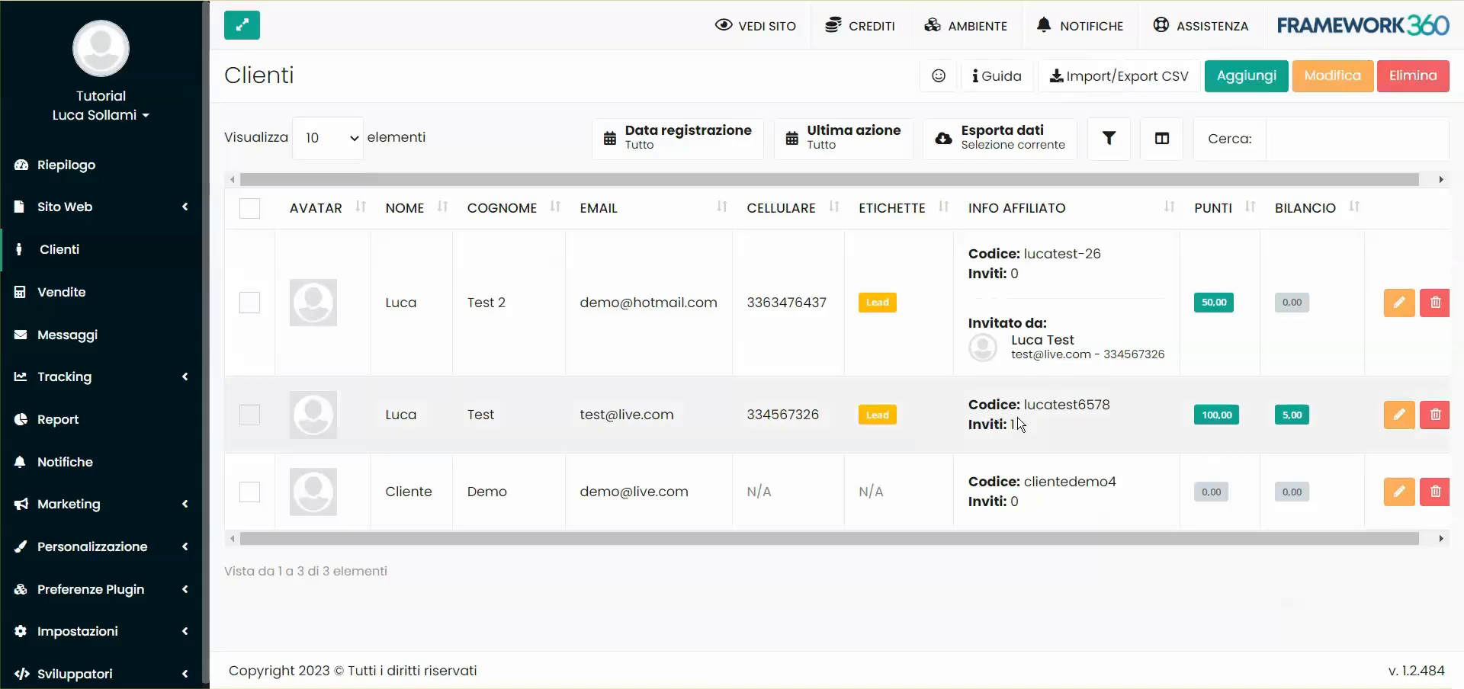
double_click(1019, 424)
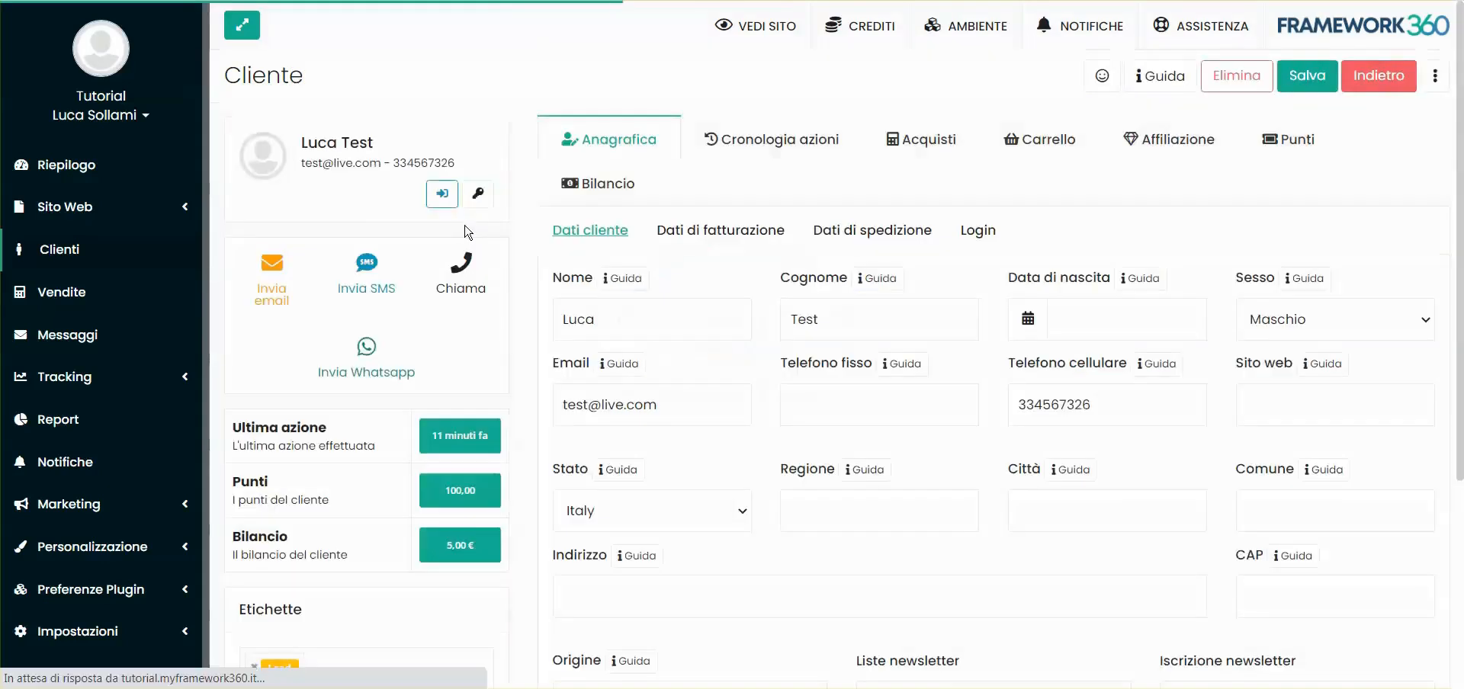
Show the sponsor's Affiliazione tab with its affiliate code and one invited client dated 31/03/2023
click(1155, 141)
scroll(539, 196, down, 5)
scroll(602, 218, up, 1)
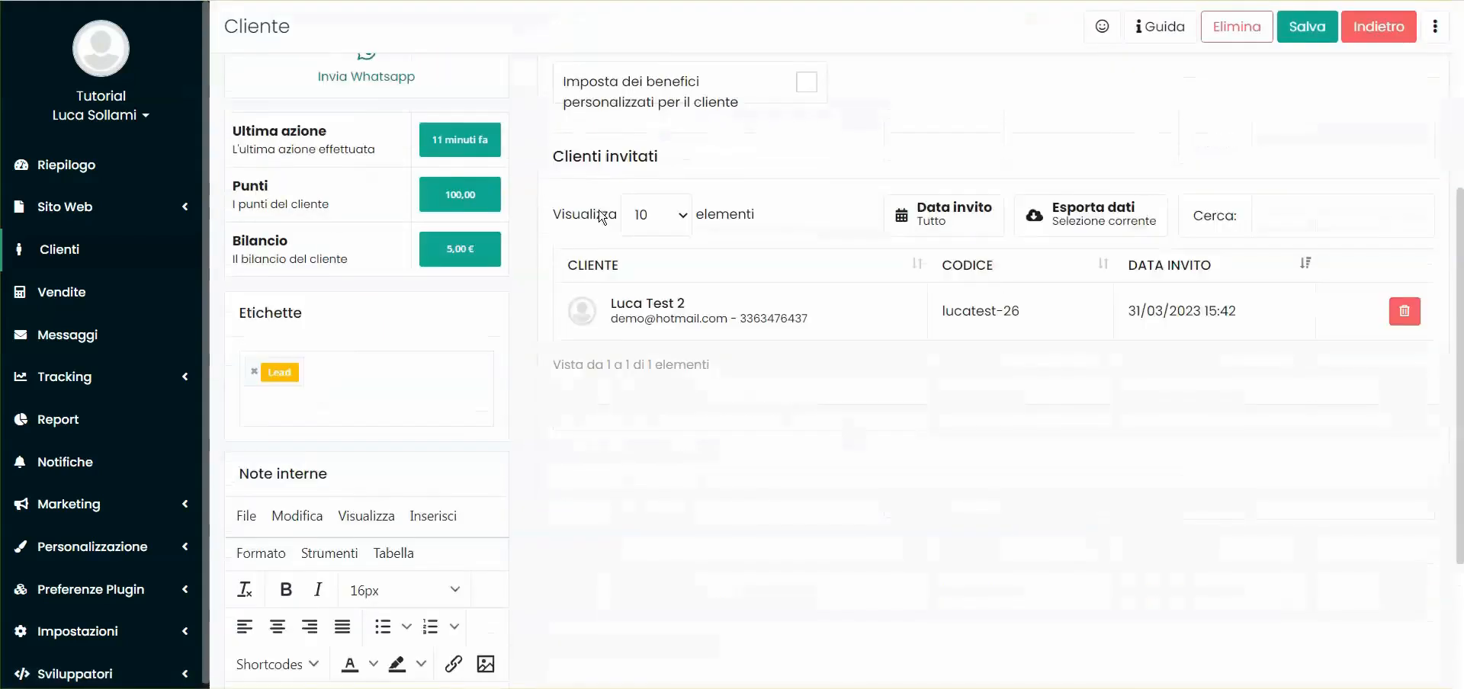
scroll(601, 218, up, 1)
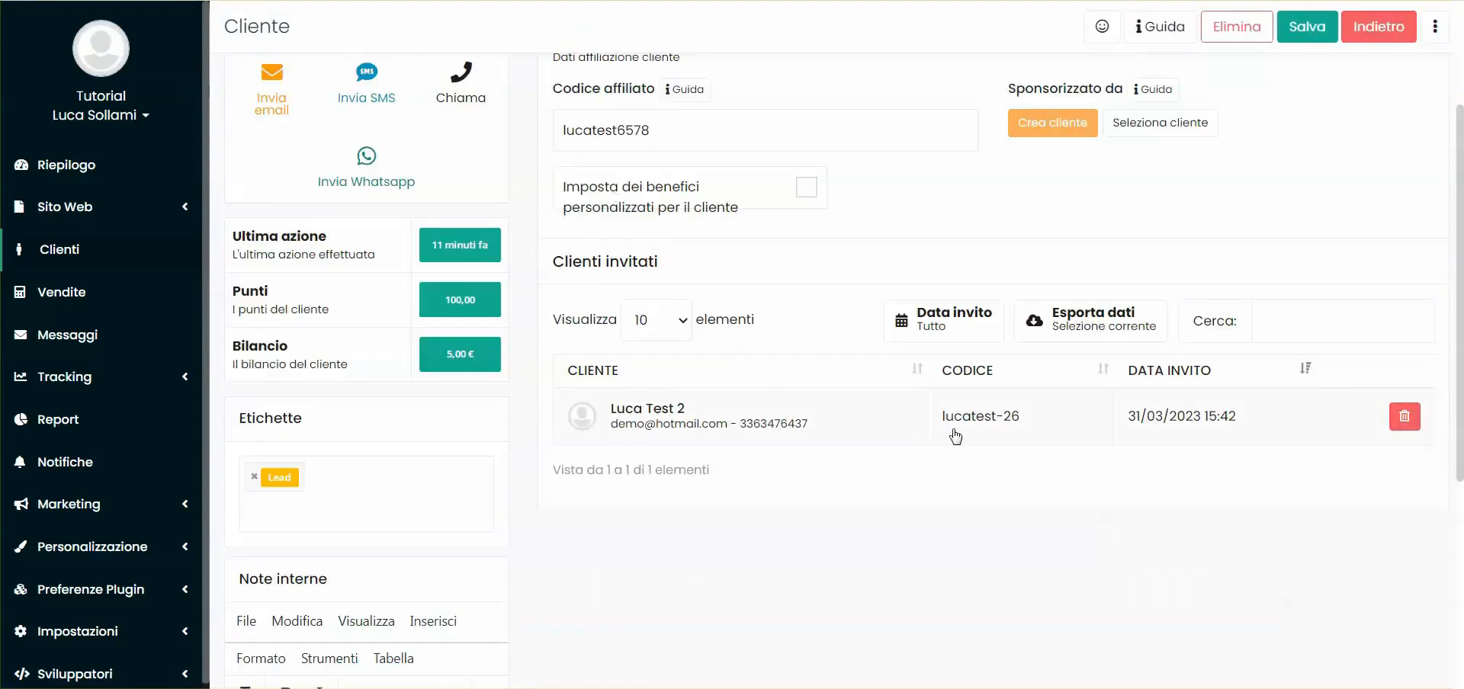
scroll(991, 381, up, 2)
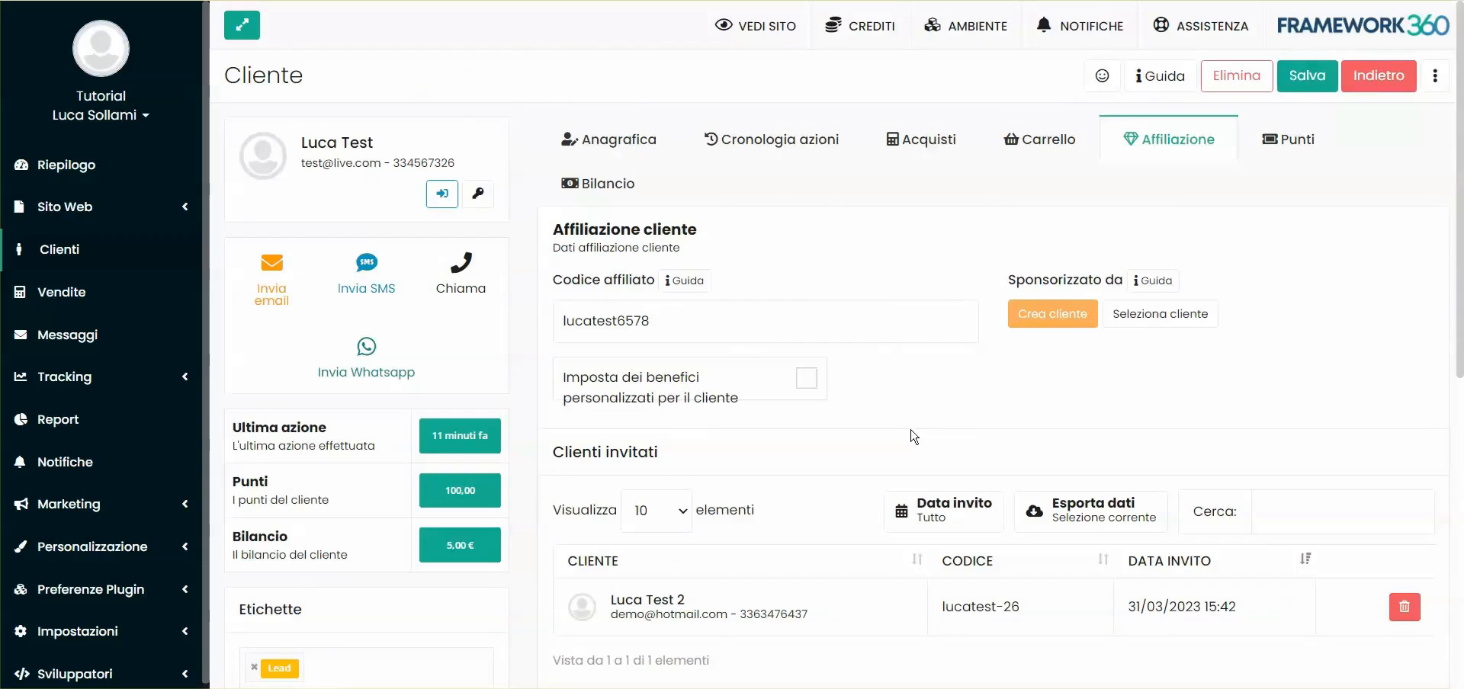
scroll(942, 404, down, 3)
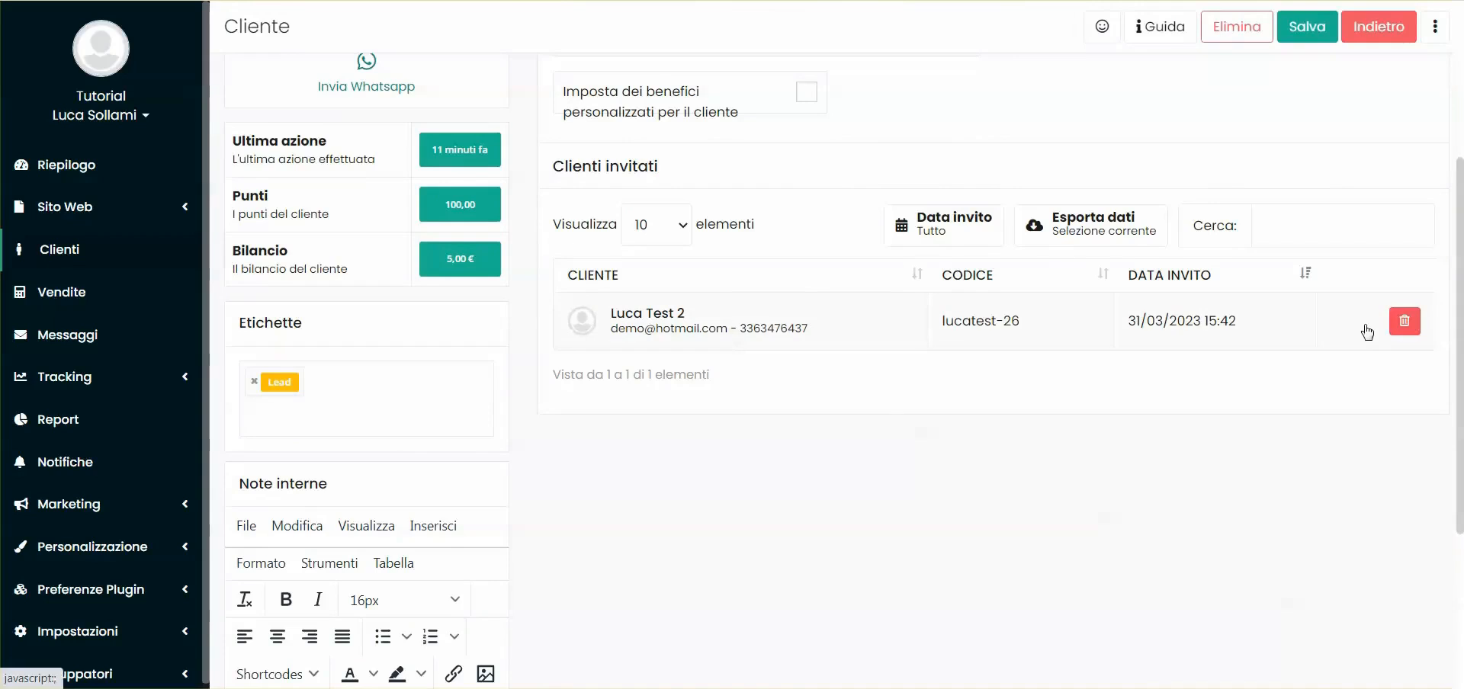
scroll(909, 428, up, 3)
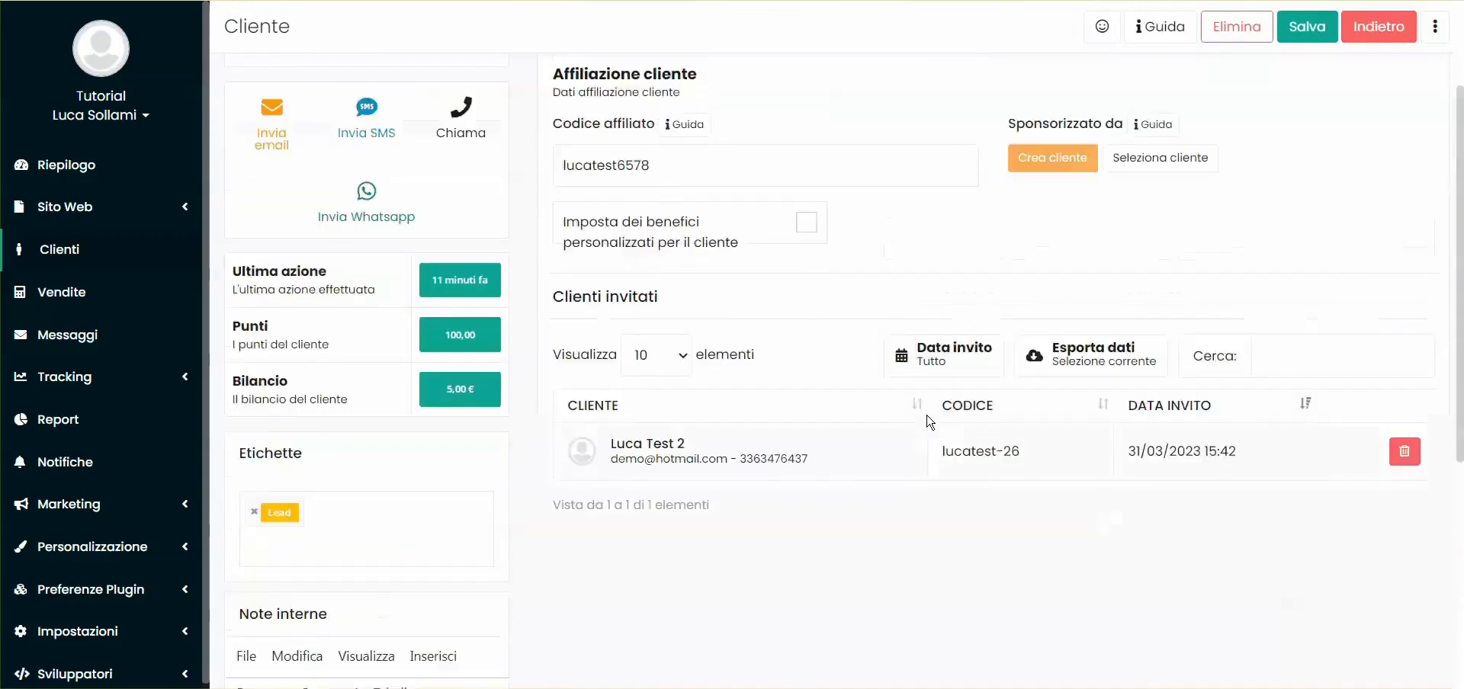
double_click(655, 320)
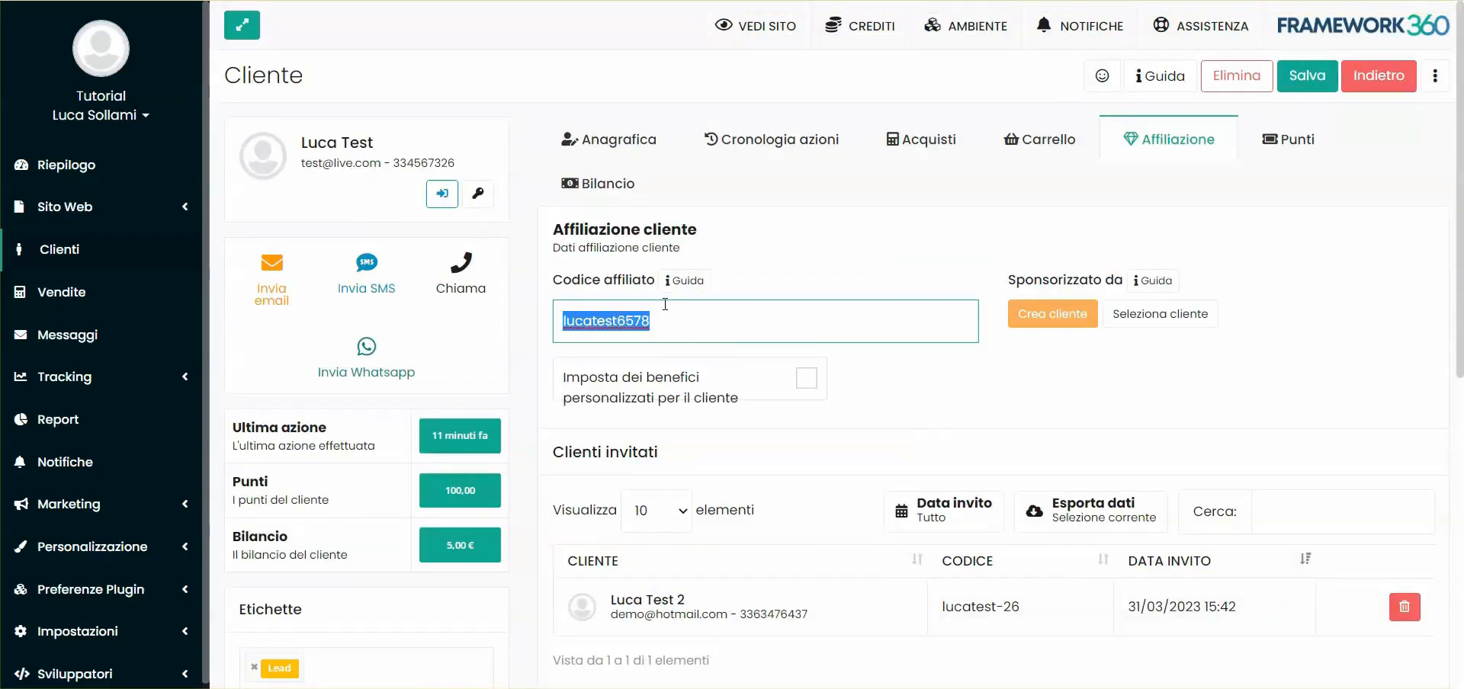
click(1043, 283)
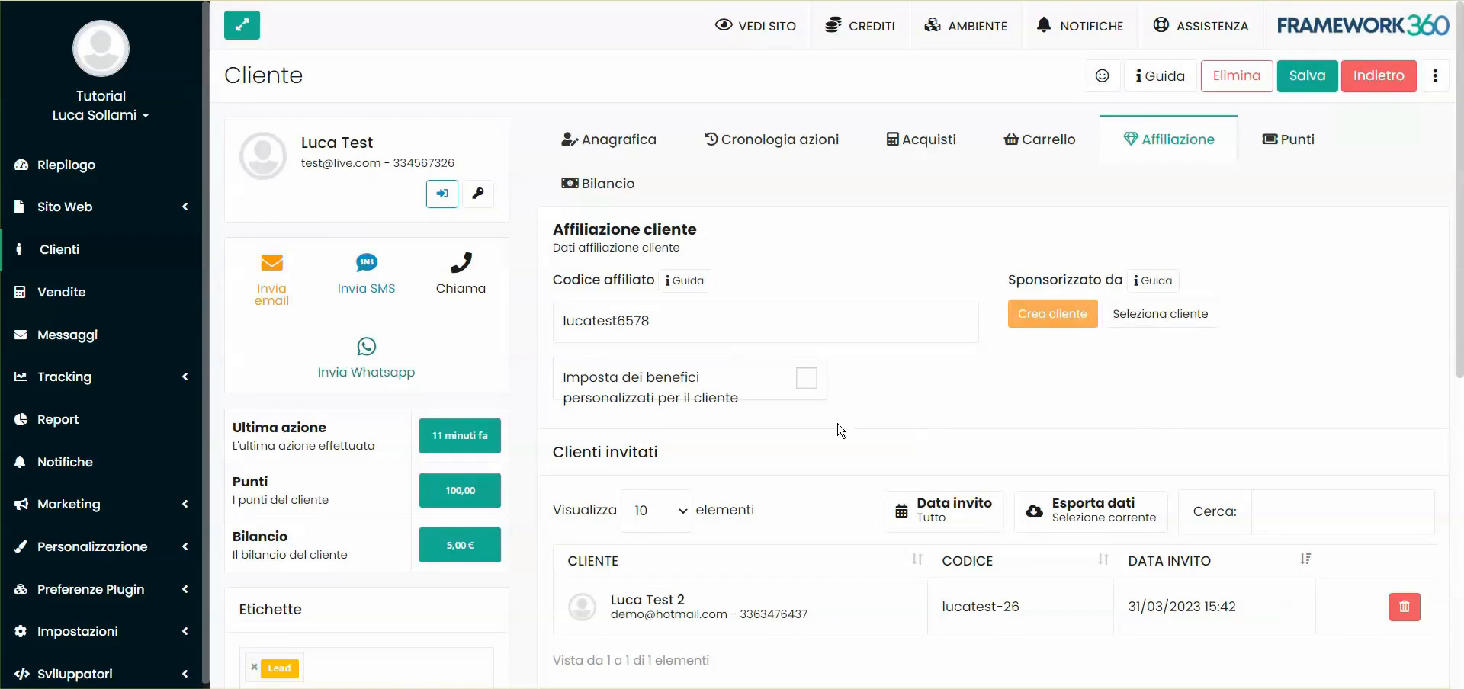
Enable custom benefits for this client and review the available reward cards
click(662, 386)
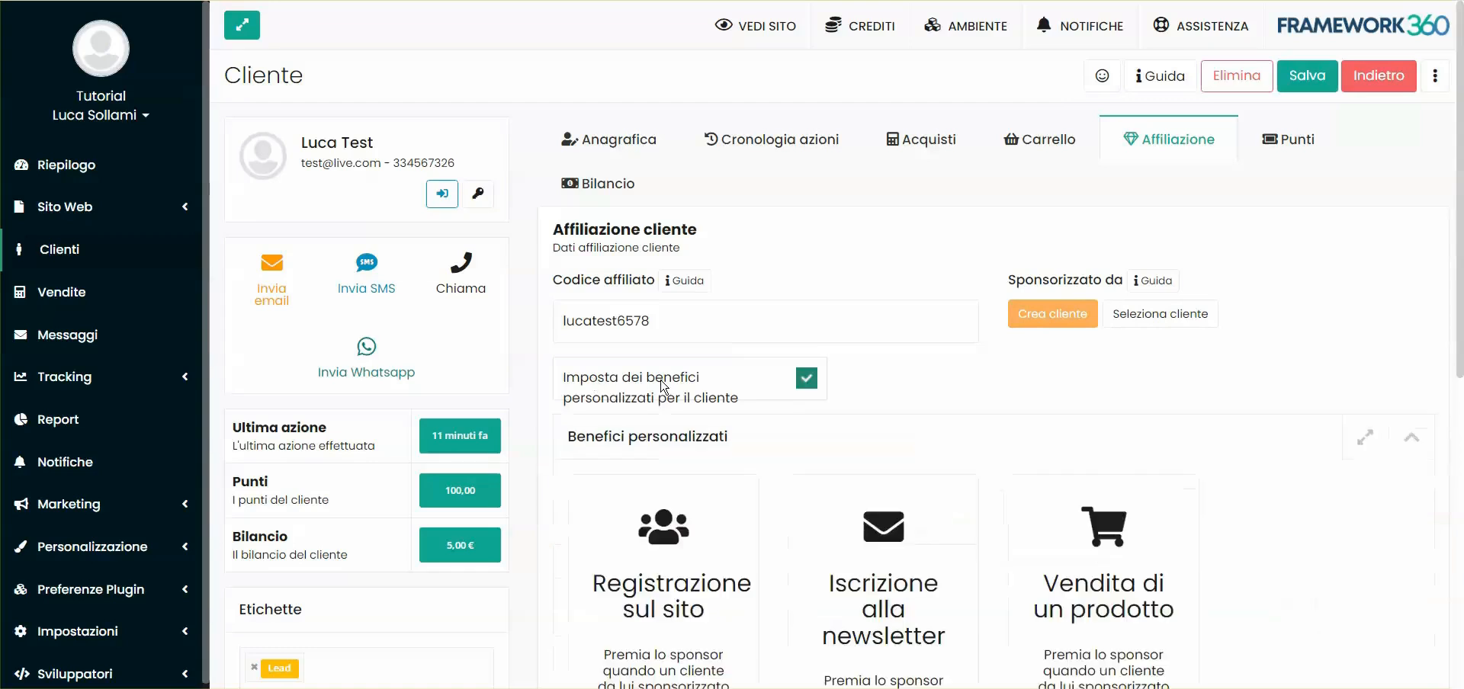
scroll(922, 391, down, 4)
scroll(1049, 369, up, 4)
scroll(636, 337, down, 3)
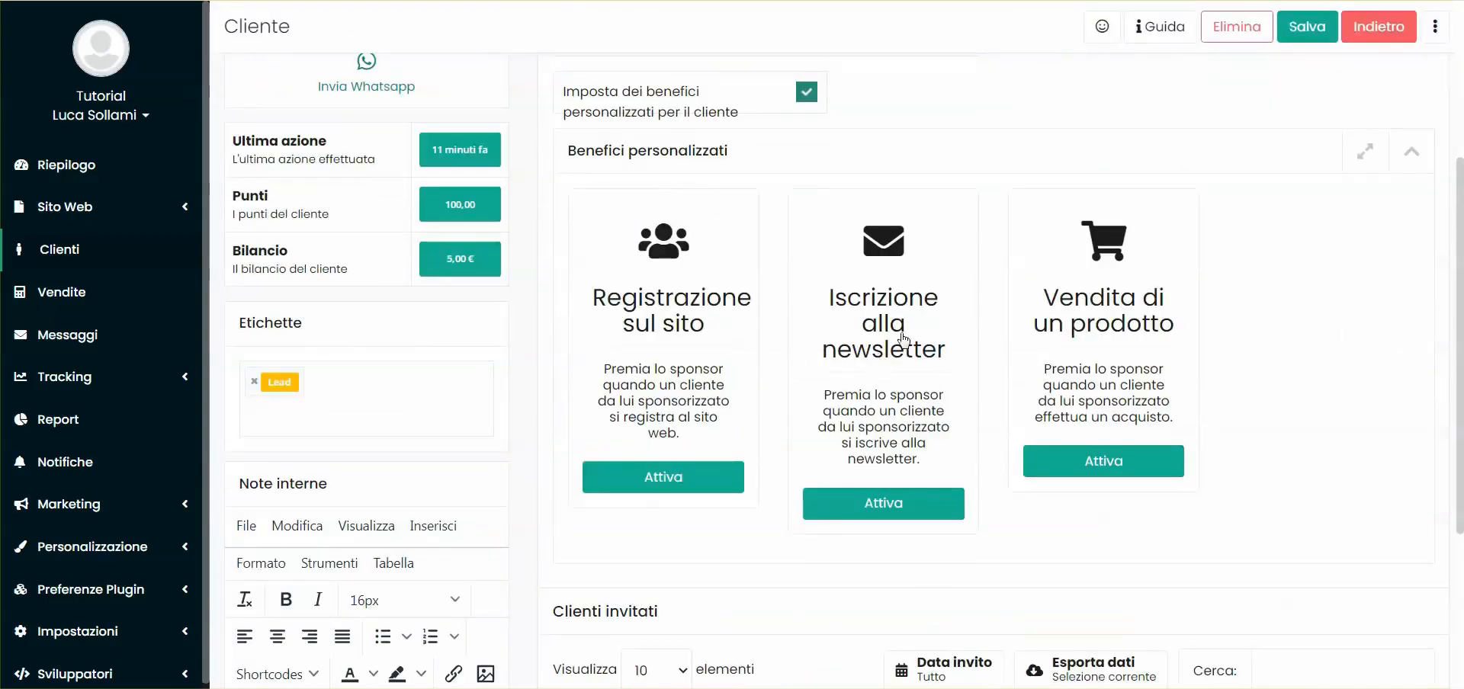
scroll(897, 404, up, 4)
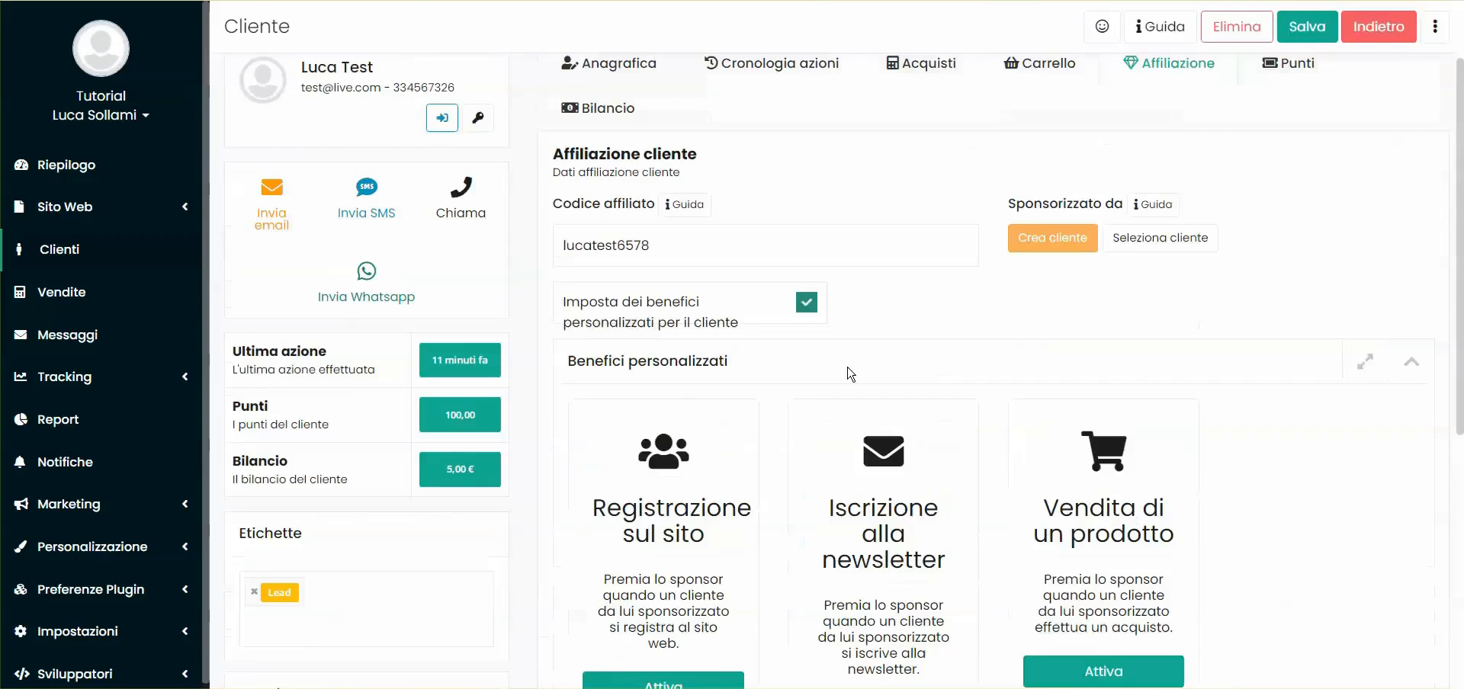
scroll(839, 366, down, 8)
scroll(803, 324, up, 3)
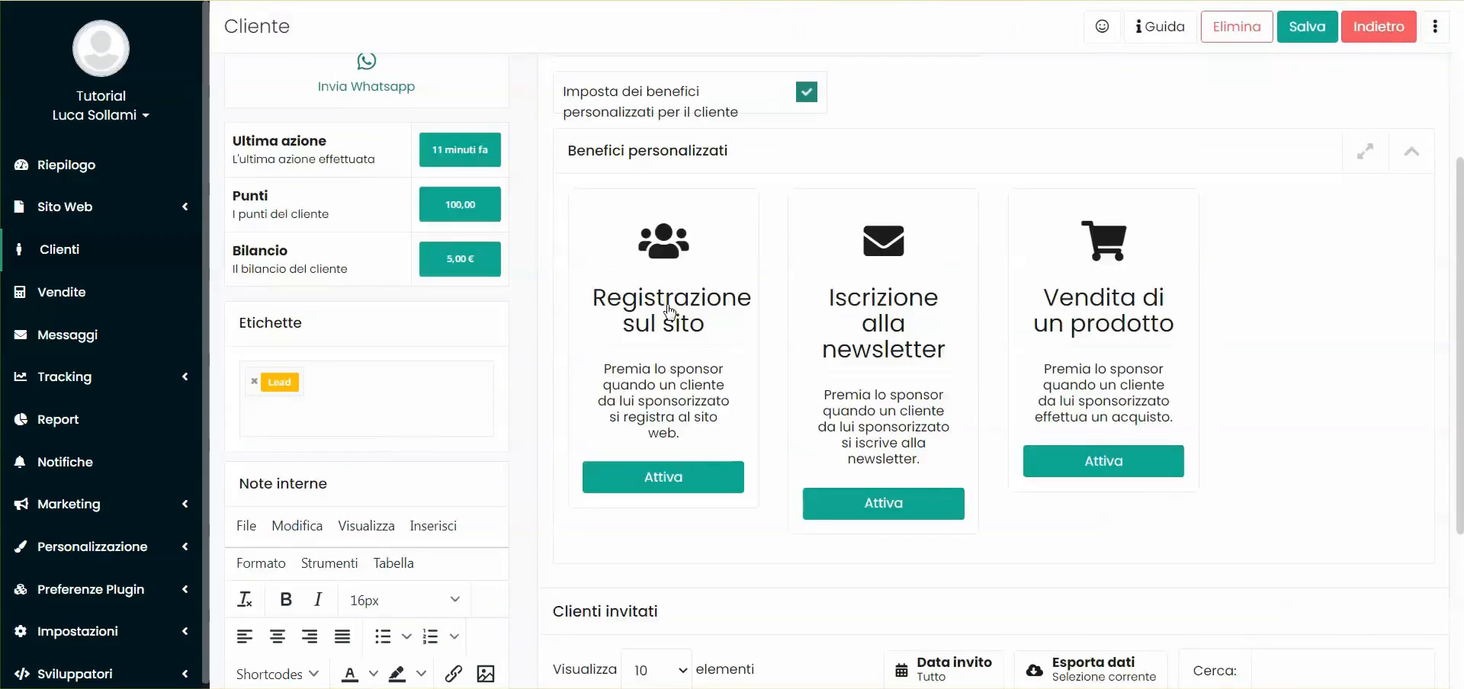
scroll(669, 312, up, 4)
scroll(876, 381, down, 4)
Activate then deactivate the Vendita di un prodotto reward, and check the 100-point balance
click(1098, 463)
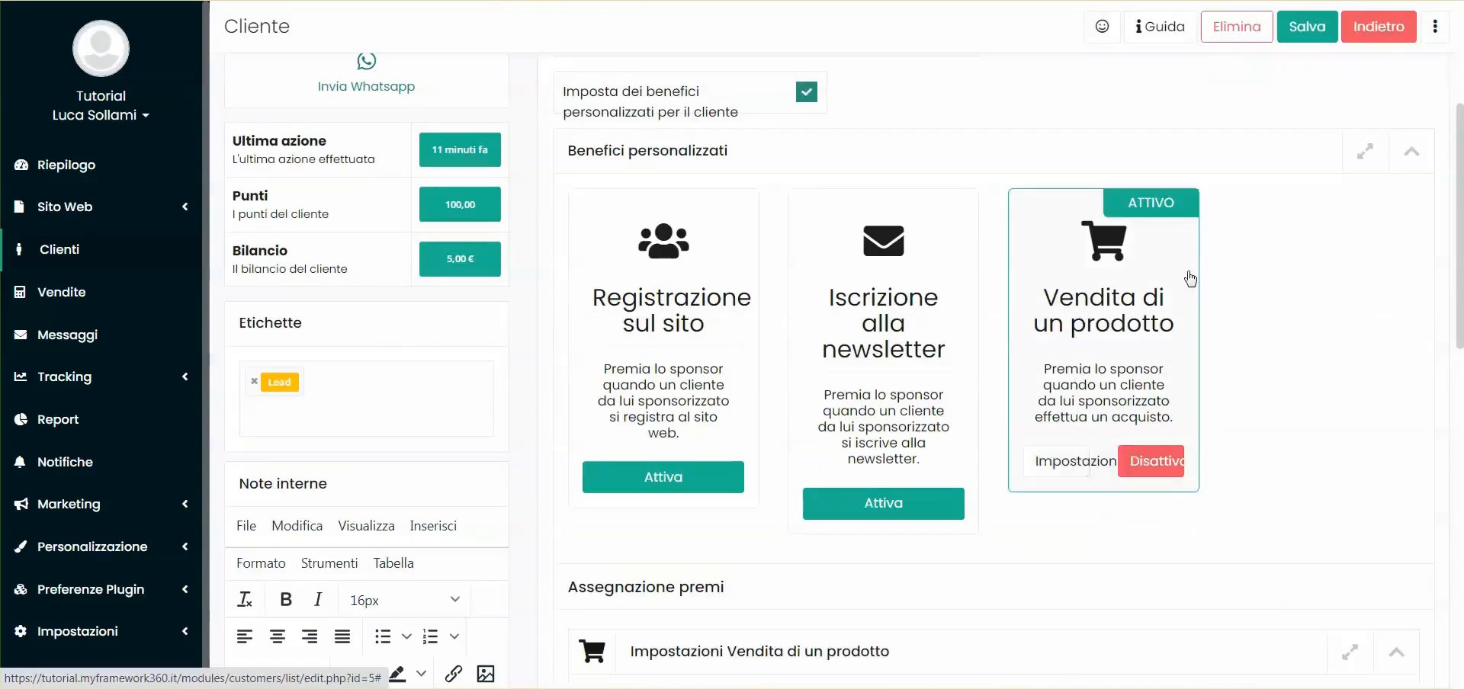
scroll(733, 351, down, 8)
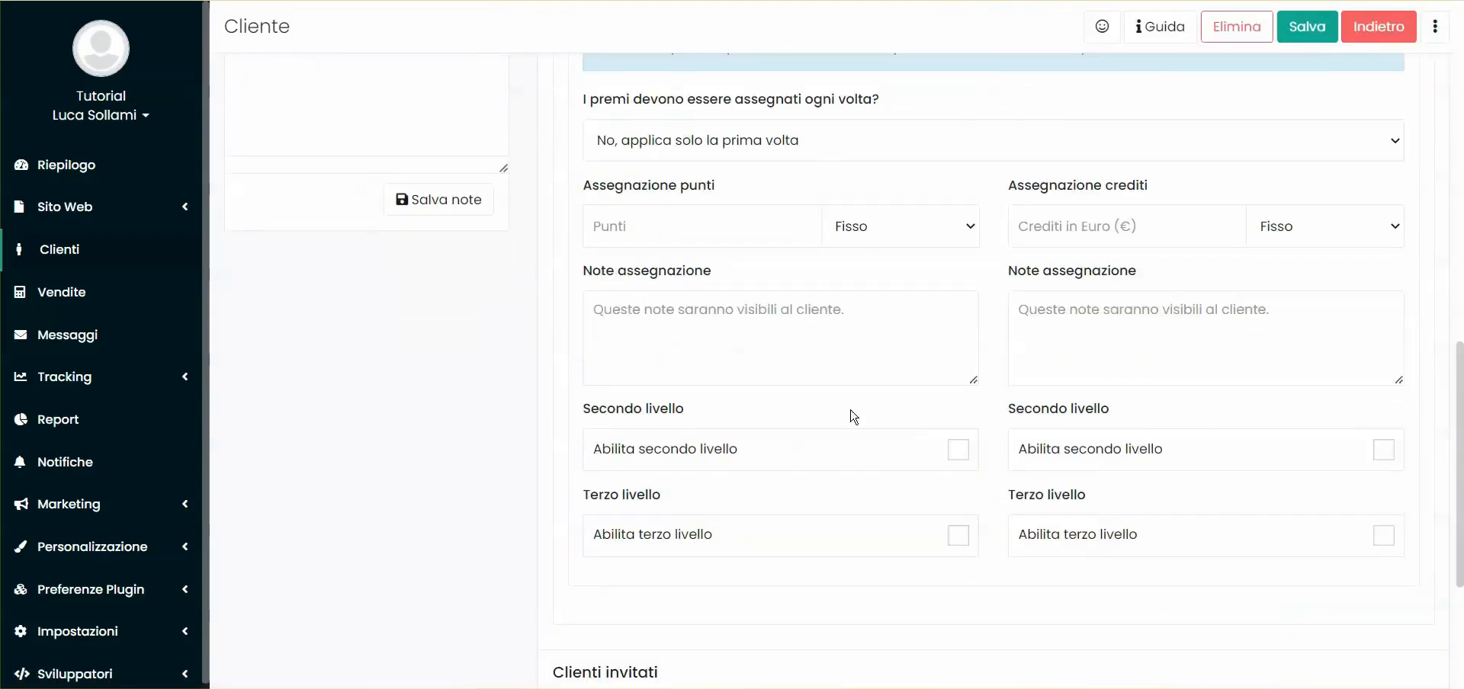
scroll(931, 287, up, 7)
click(1065, 348)
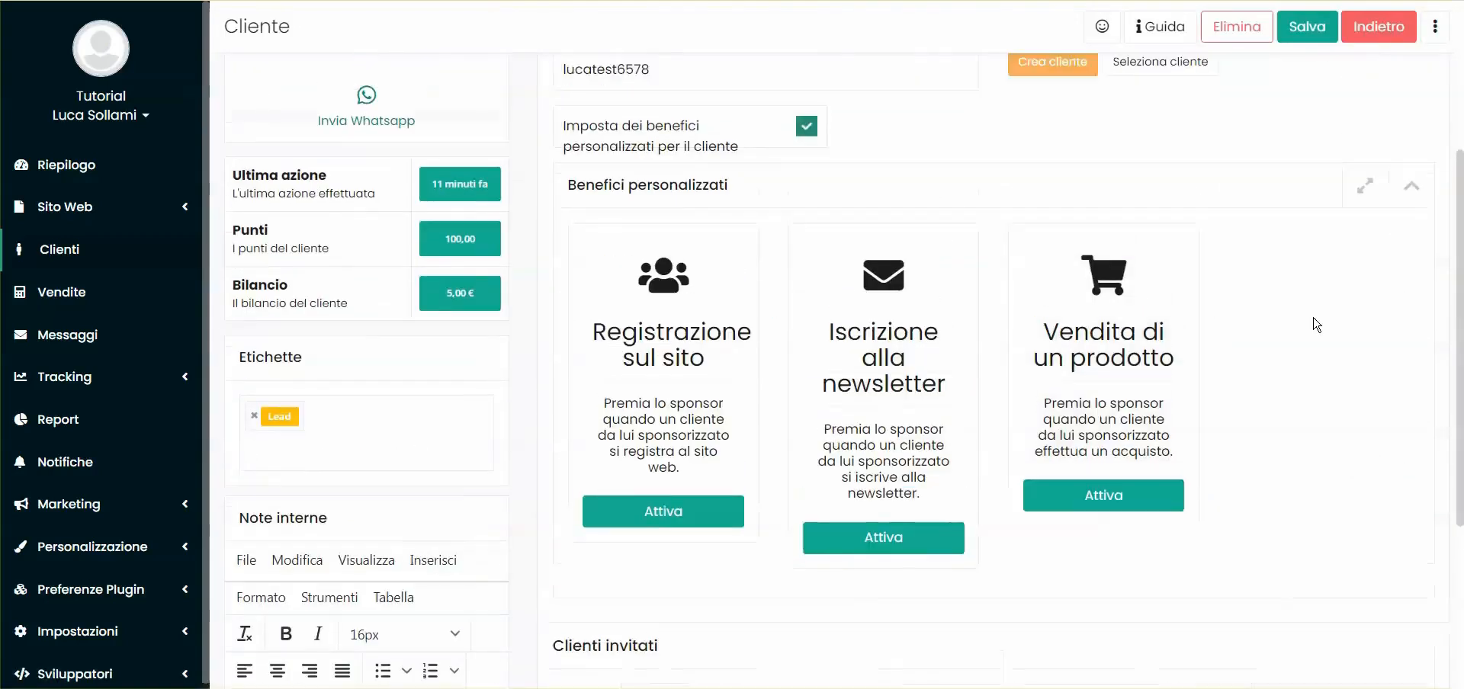
scroll(877, 476, down, 8)
double_click(587, 305)
click(636, 323)
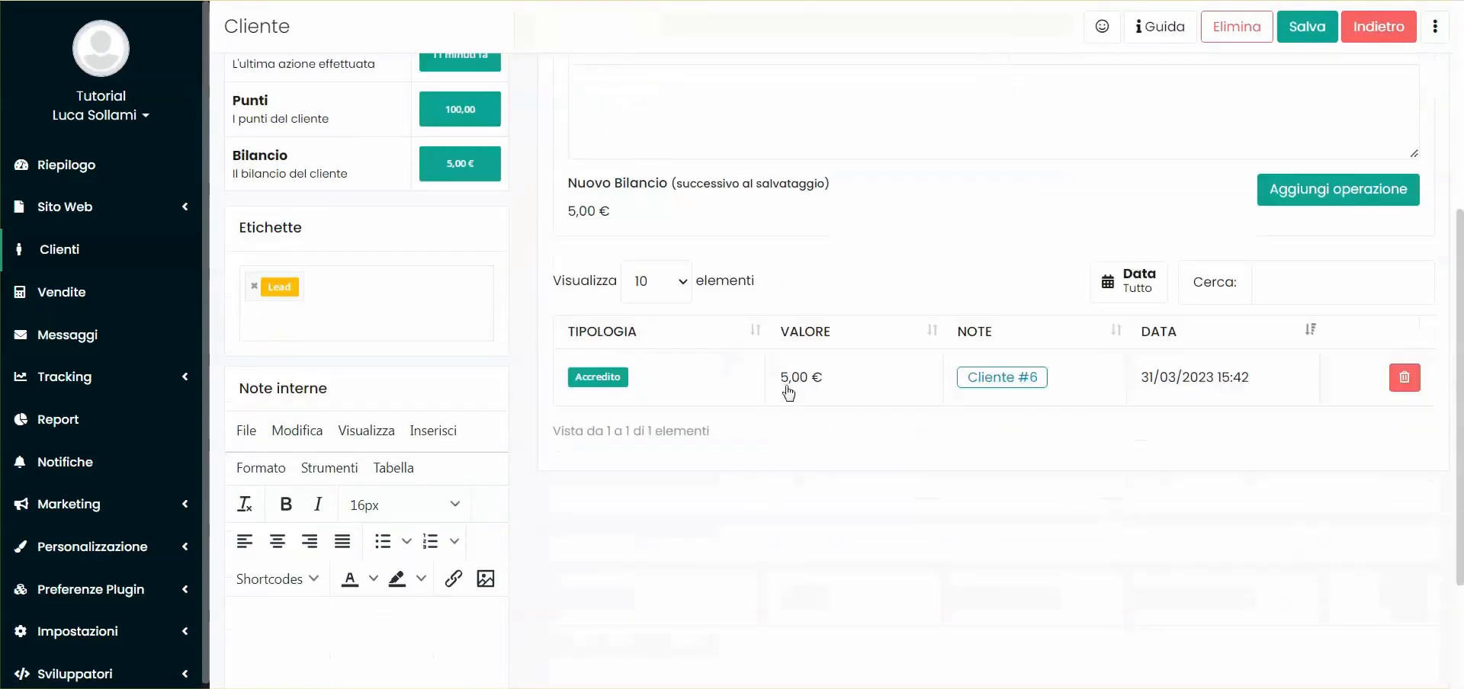
Check the 5,00 € credit entry, then show the I miei punti page with 100,00 points
scroll(791, 326, up, 3)
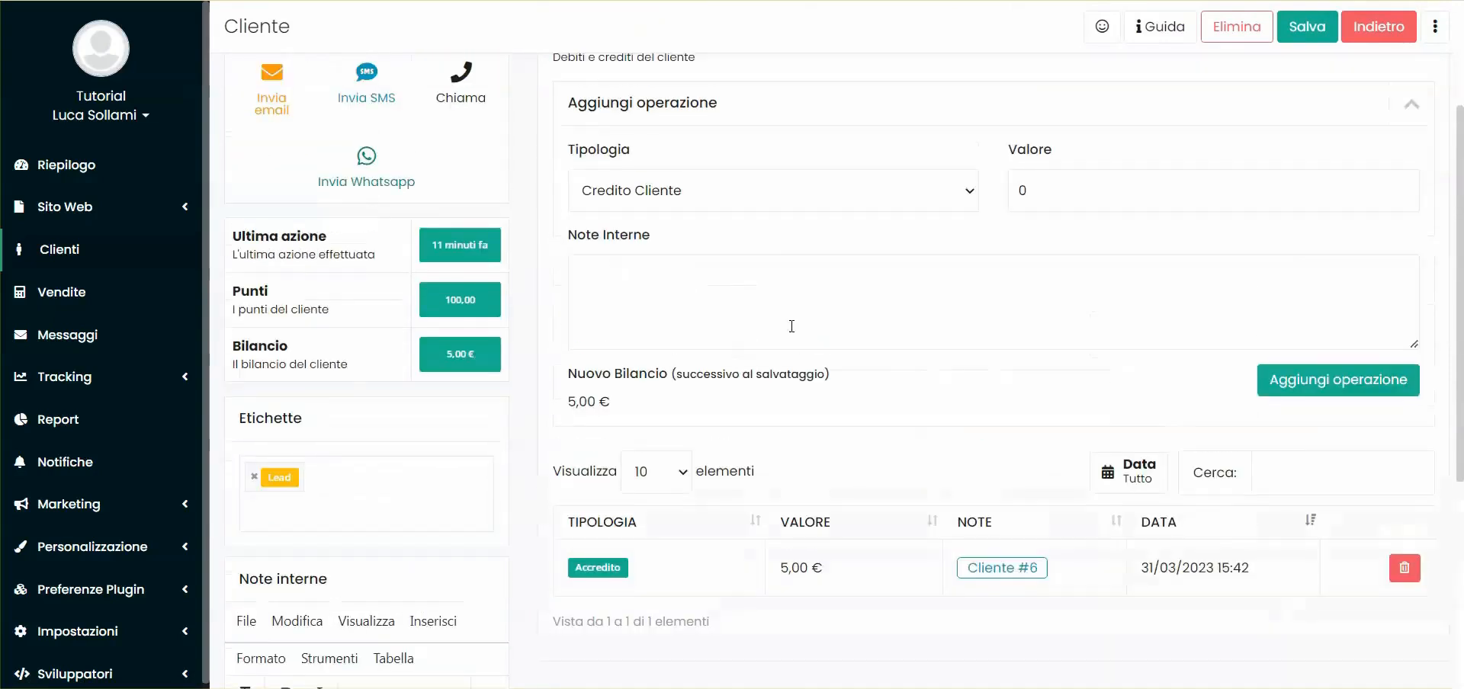
scroll(622, 252, up, 3)
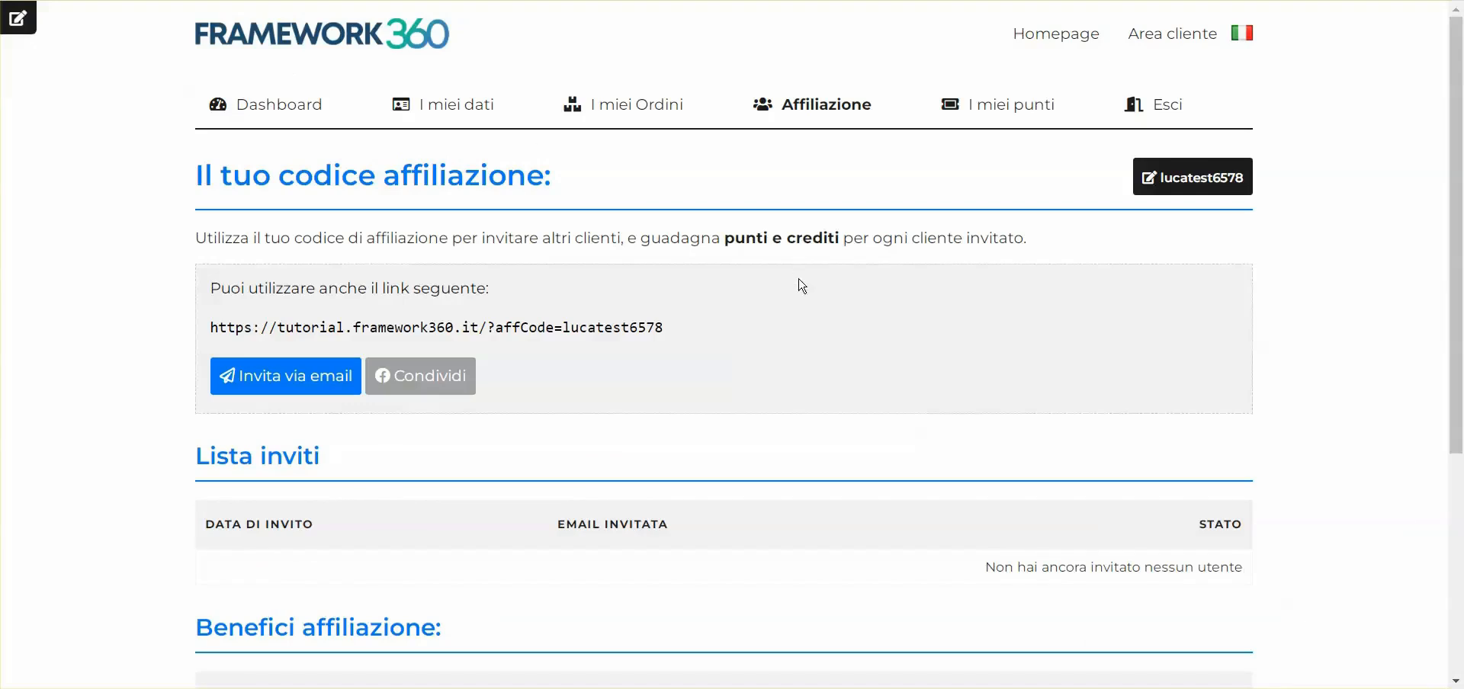
click(1004, 107)
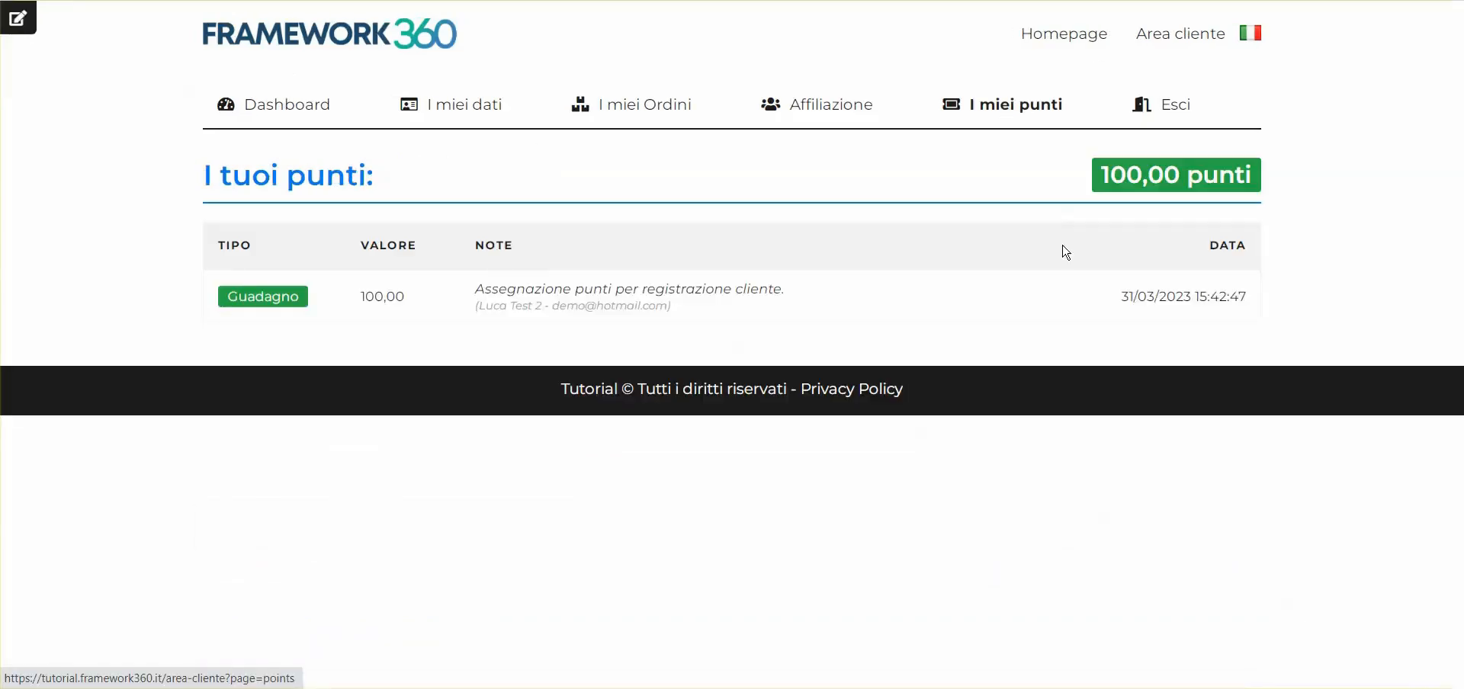